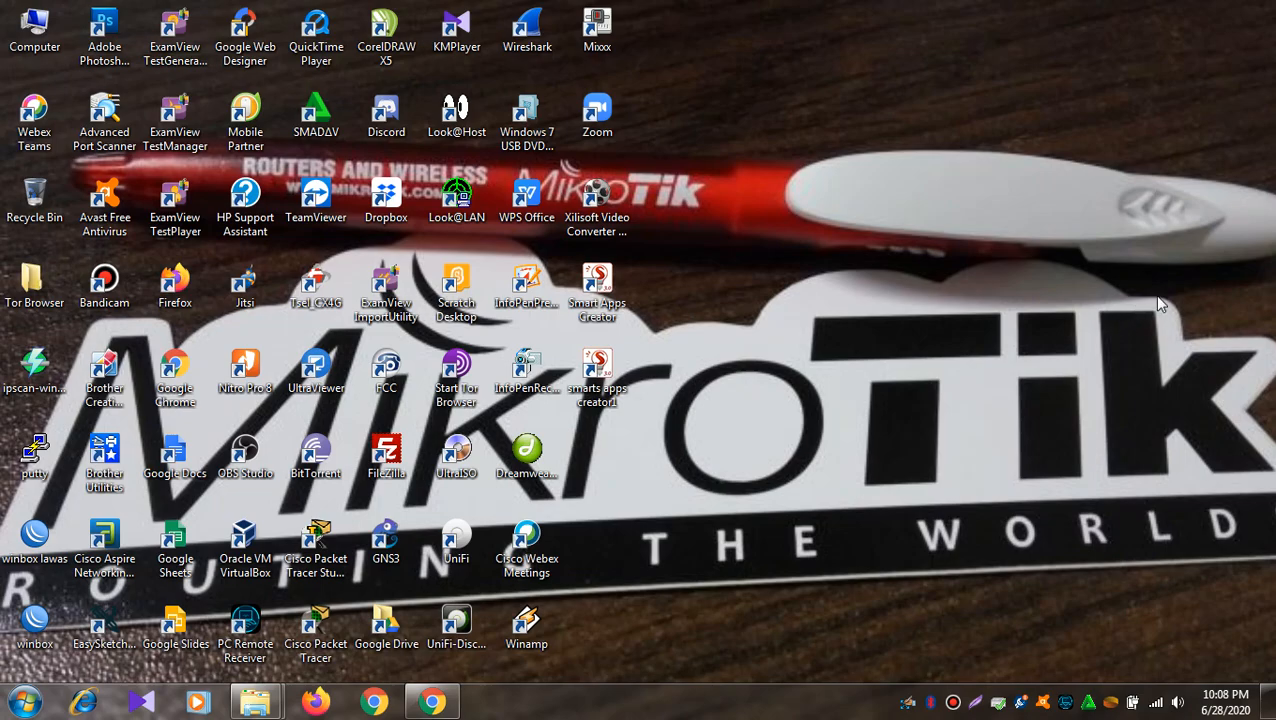
{"action": "left_click", "coordinate": [433, 703]}
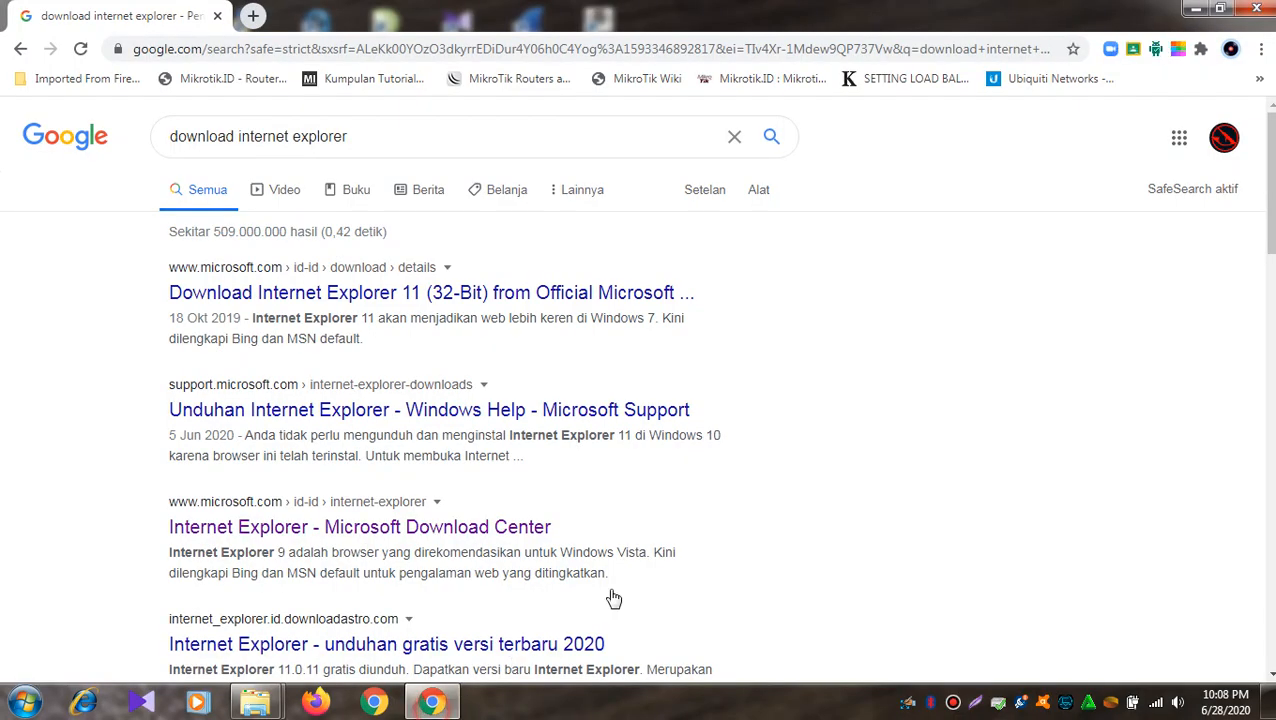
{"action": "left_click", "coordinate": [315, 46]}
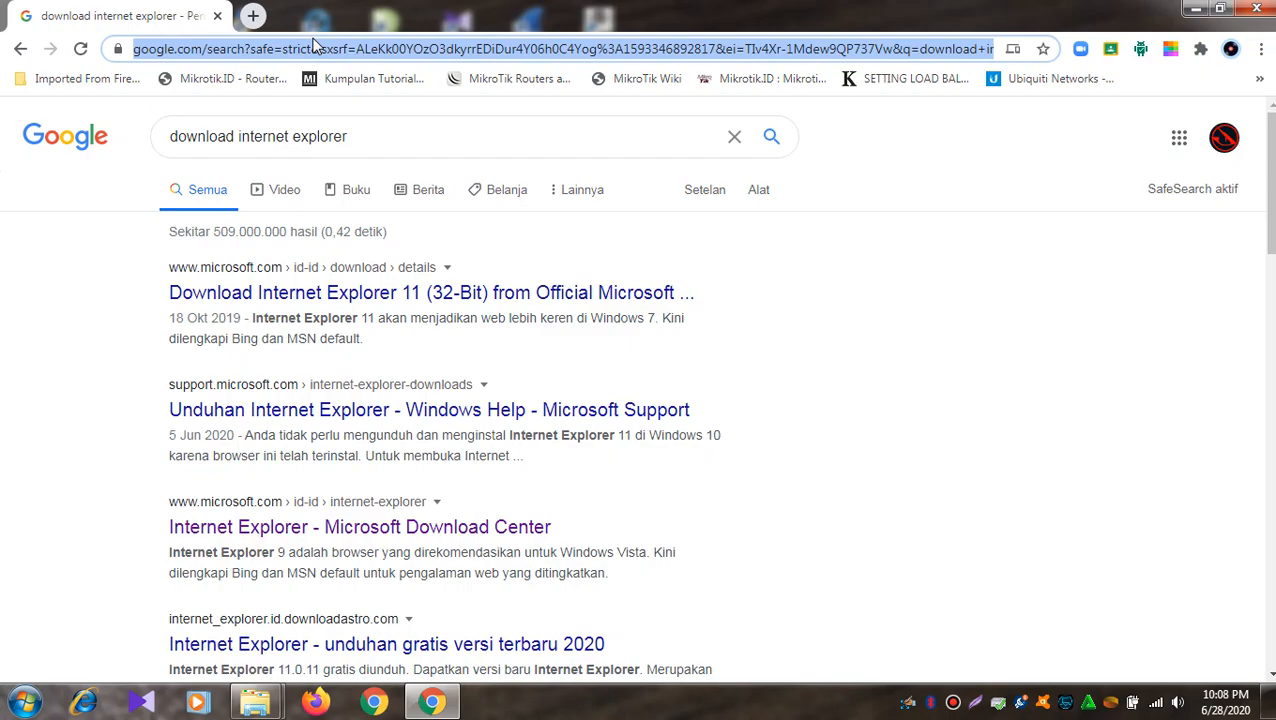
{"action": "type", "text": "www"}
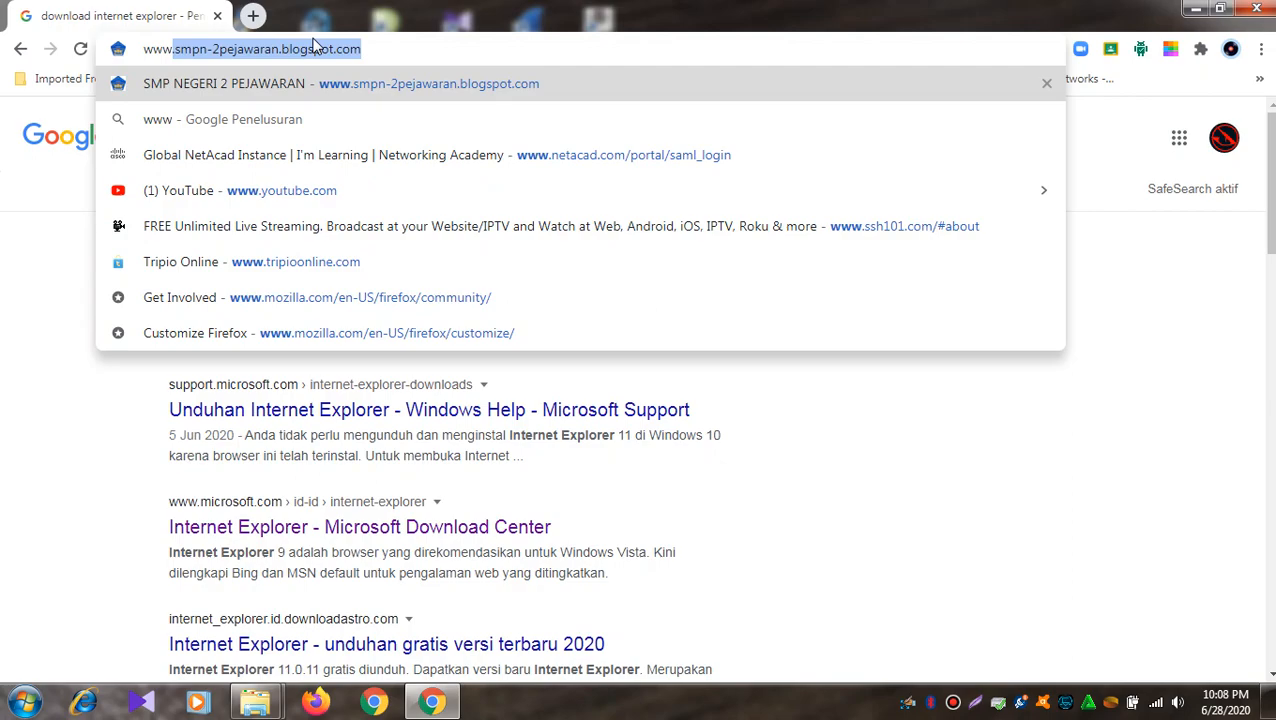
{"action": "type", "text": ".smpn2"}
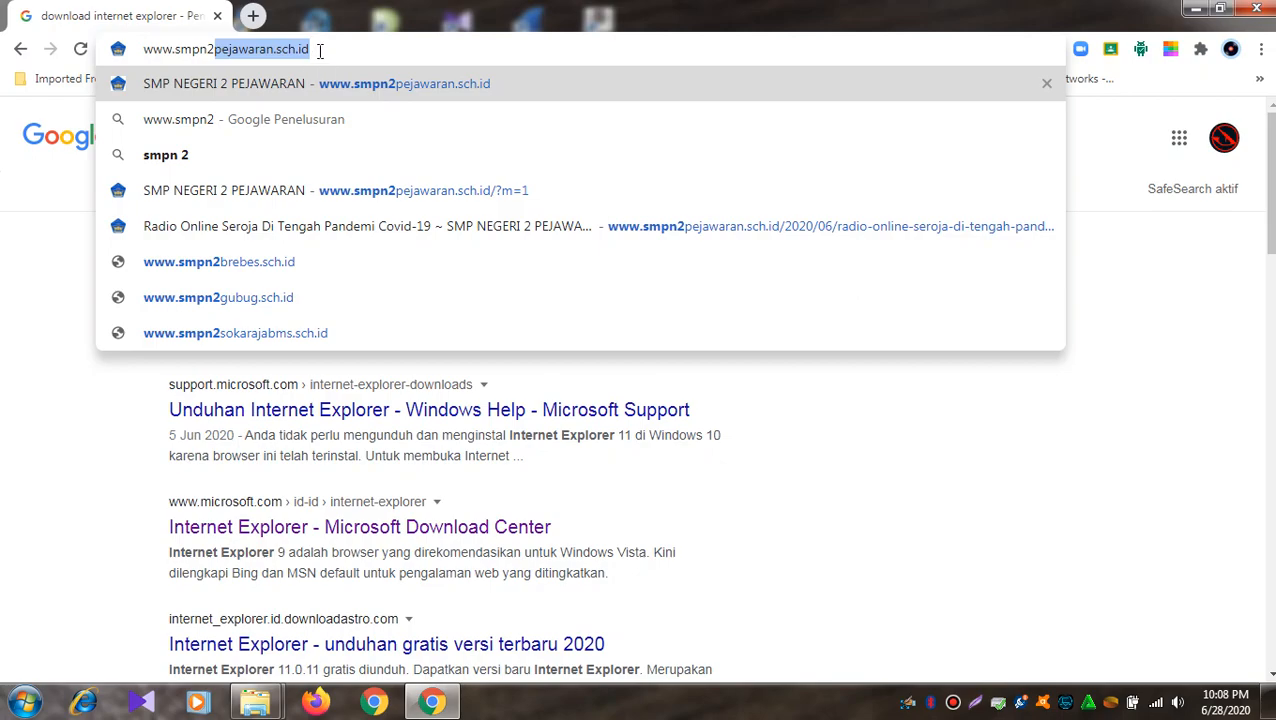
{"action": "left_click", "coordinate": [318, 49]}
- Load the school website and go to its E-Learning Moodle Online login page
{"action": "key", "text": "Return"}
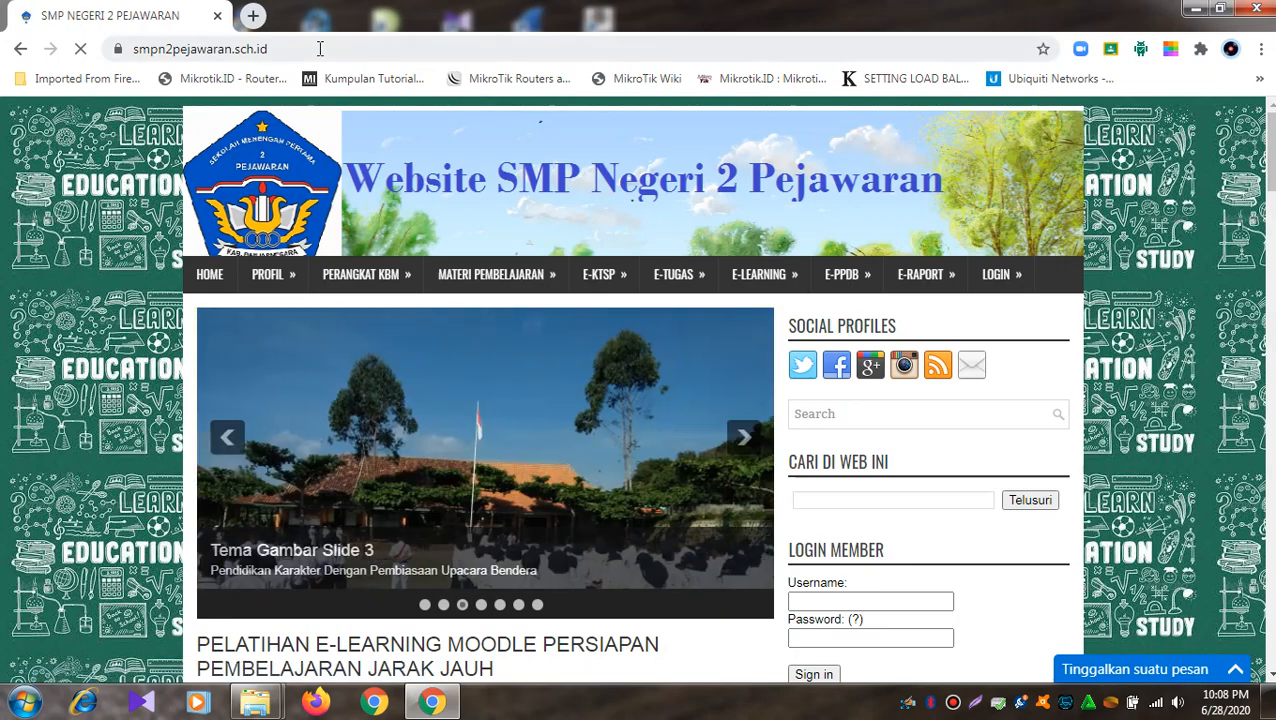
{"action": "mouse_move", "coordinate": [780, 290]}
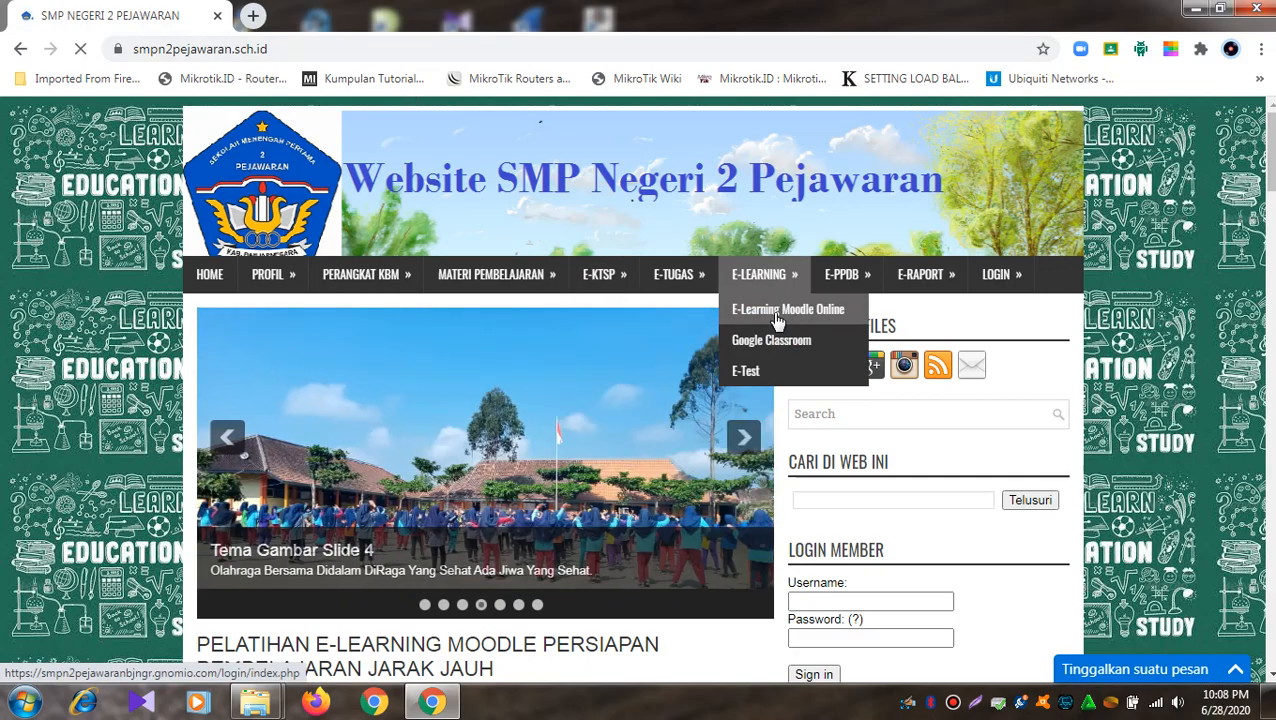
{"action": "left_click", "coordinate": [777, 318]}
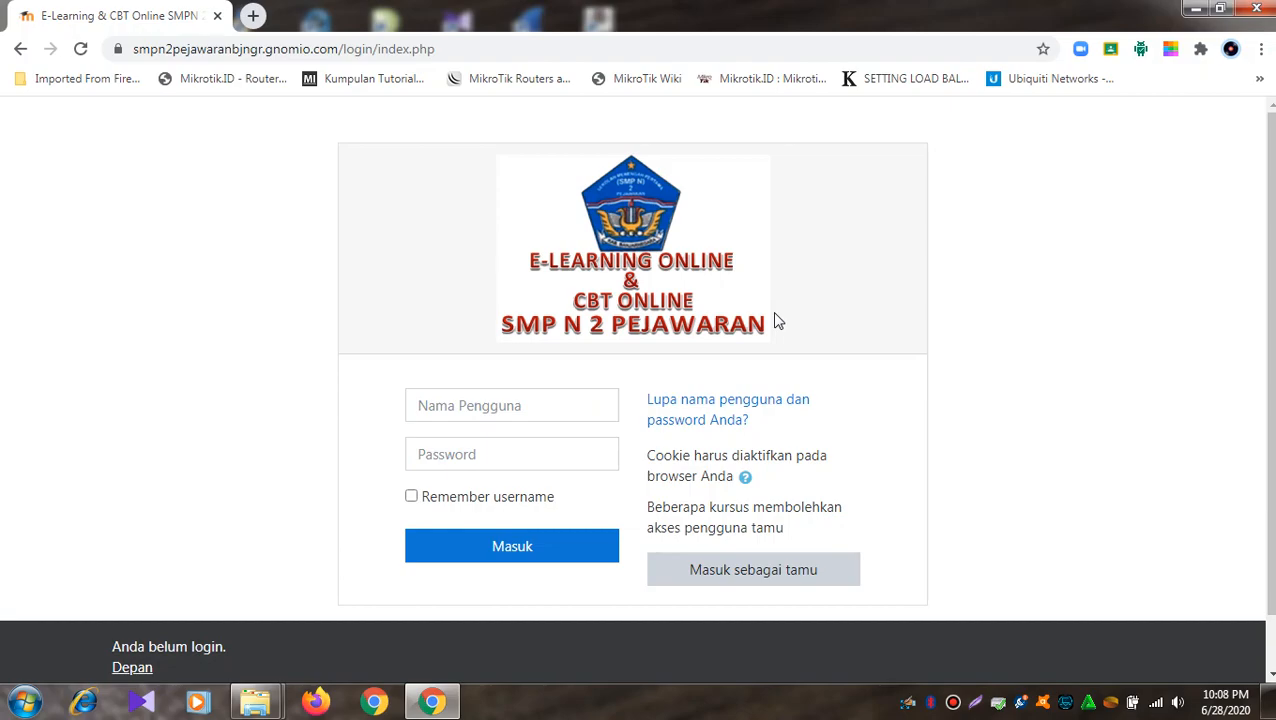
- Log in to Moodle as the admin user with the account password
{"action": "left_click", "coordinate": [485, 418]}
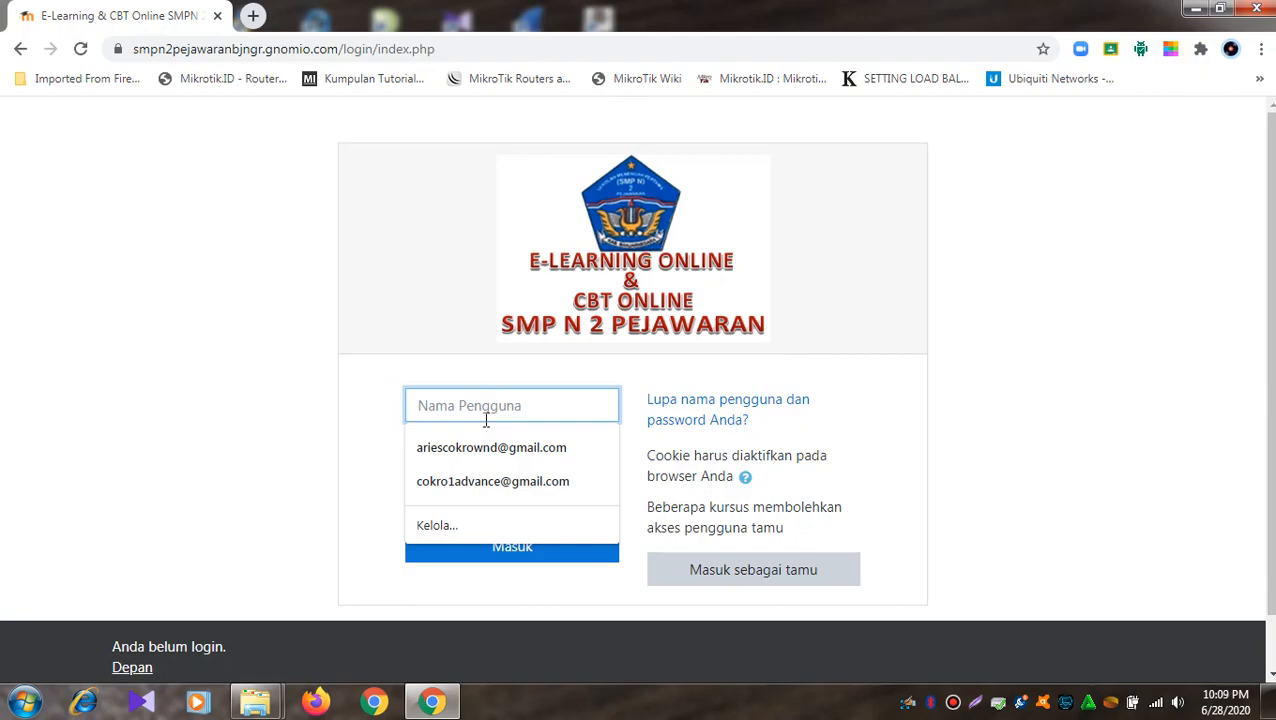
{"action": "type", "text": "admin"}
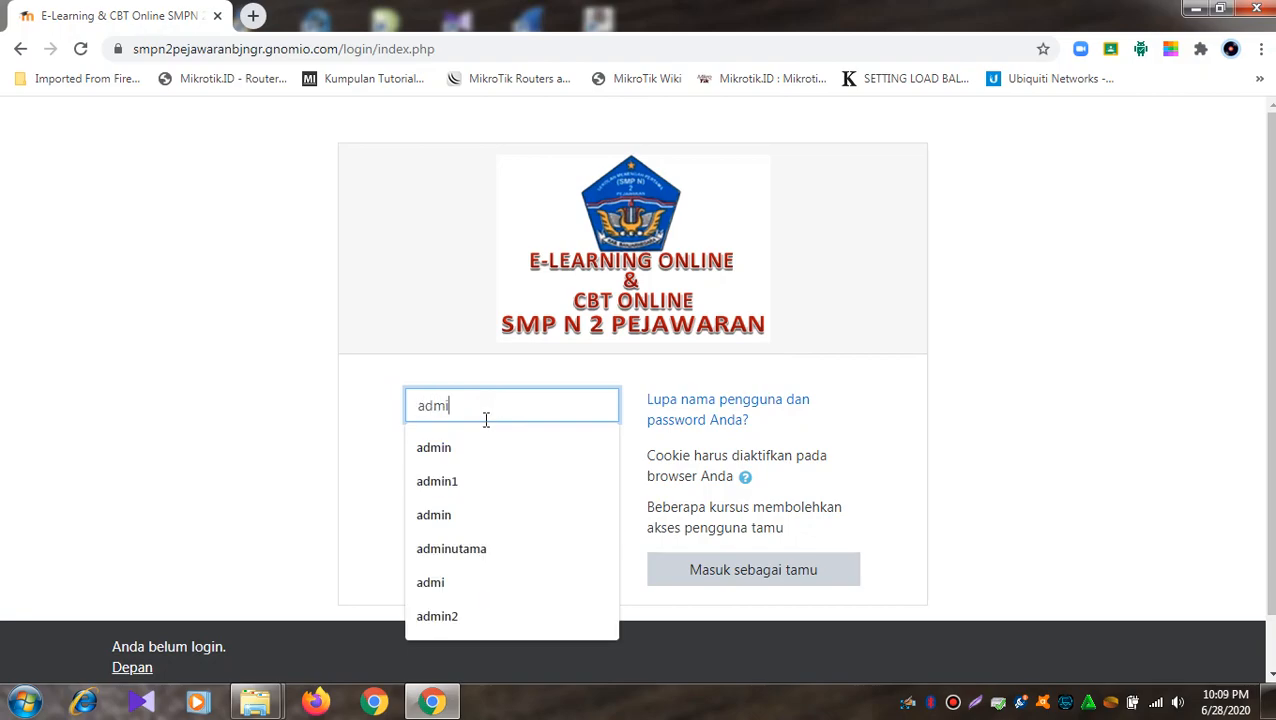
{"action": "key", "text": "Tab"}
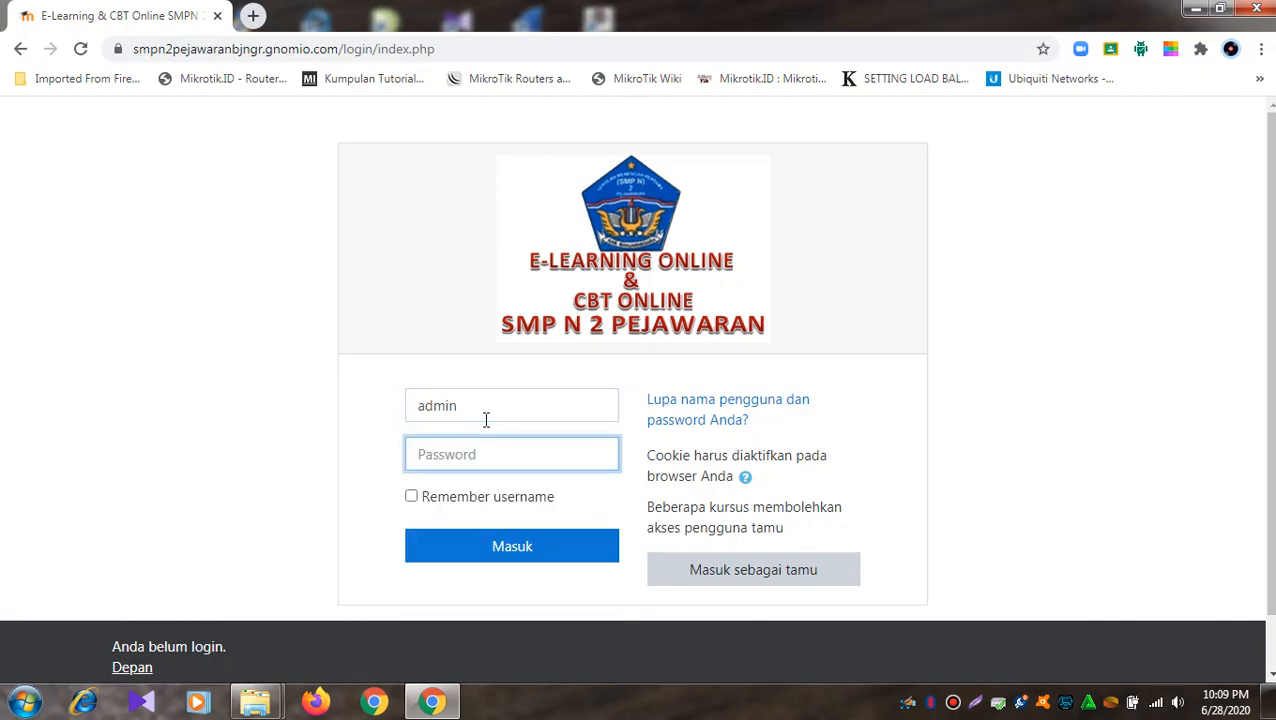
{"action": "type", "text": "***********"}
{"action": "key", "text": "Return"}
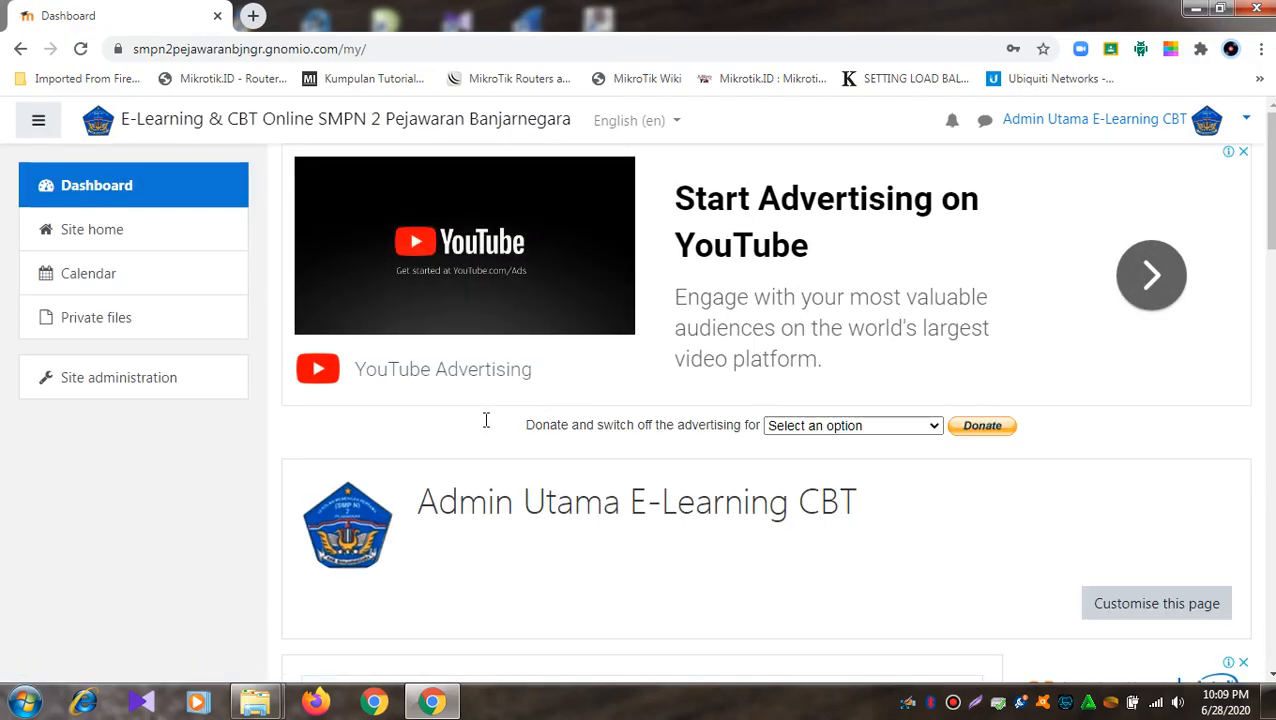
{"action": "scroll", "coordinate": [476, 436], "scroll_direction": "down", "scroll_amount": 2}
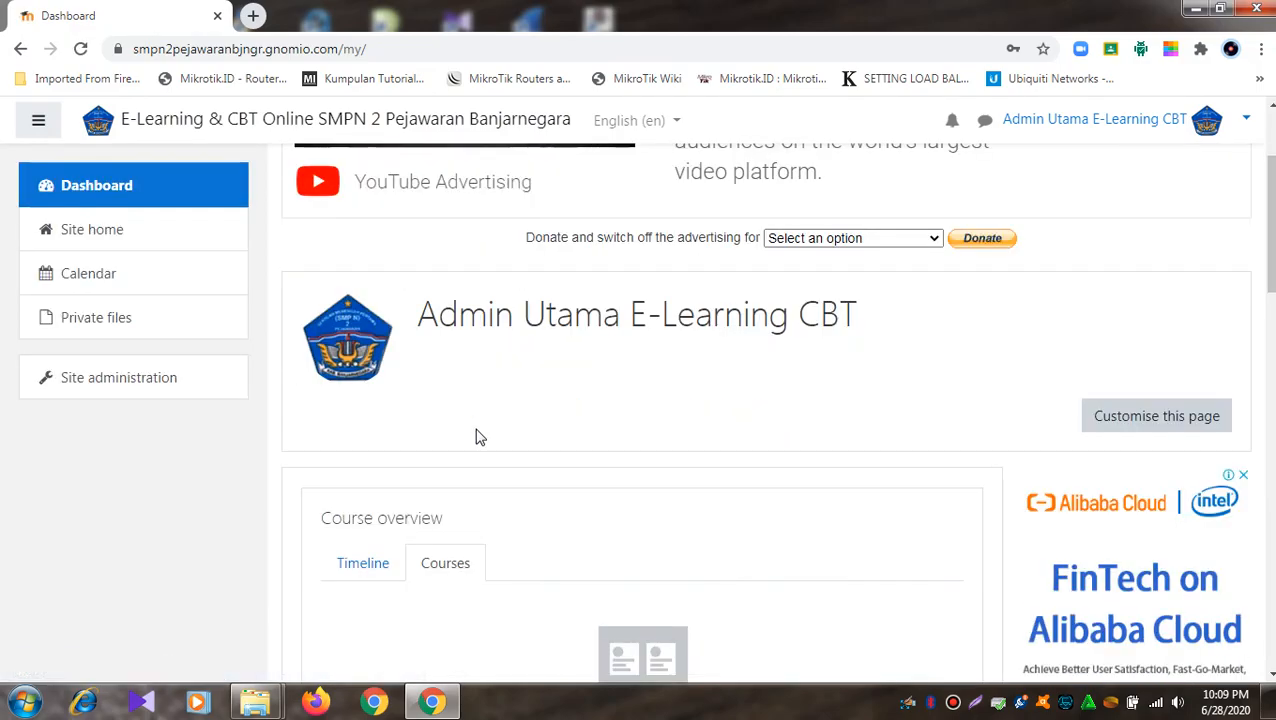
- Open the MATEMATIKA KELAS 7A course from the Site home's available courses list
{"action": "left_click", "coordinate": [170, 250]}
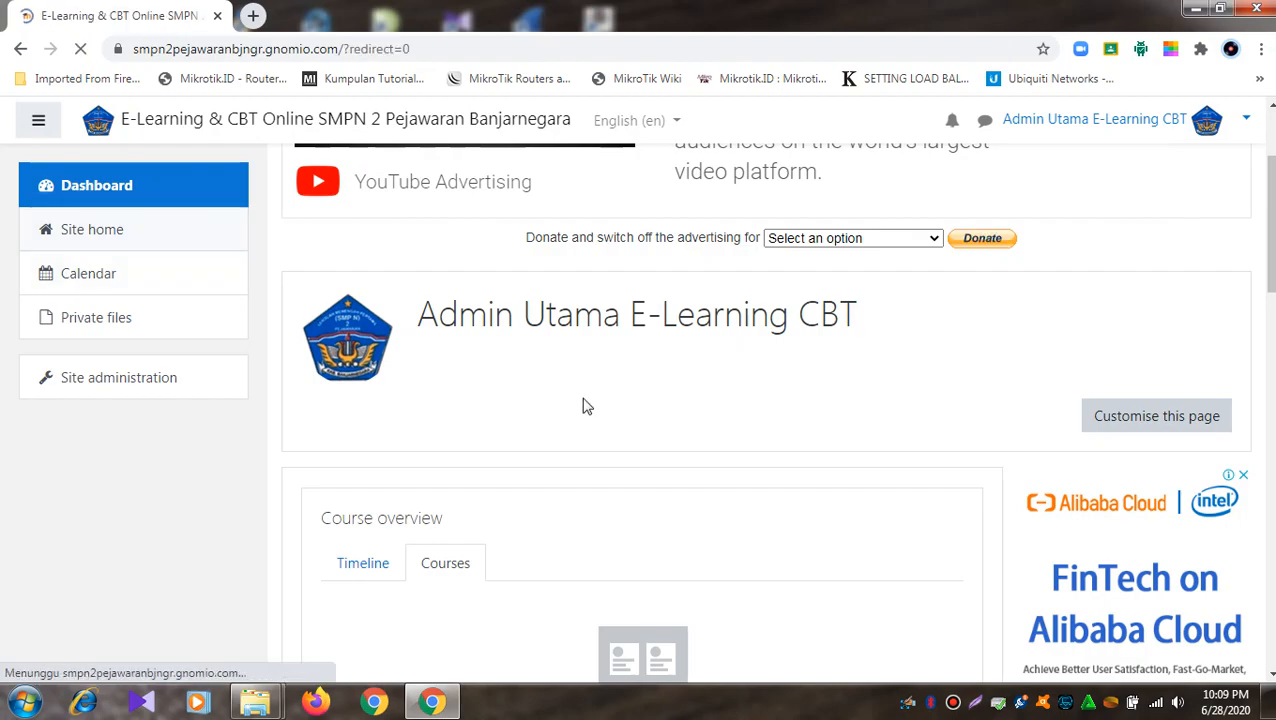
{"action": "scroll", "coordinate": [587, 406], "scroll_direction": "down", "scroll_amount": 5}
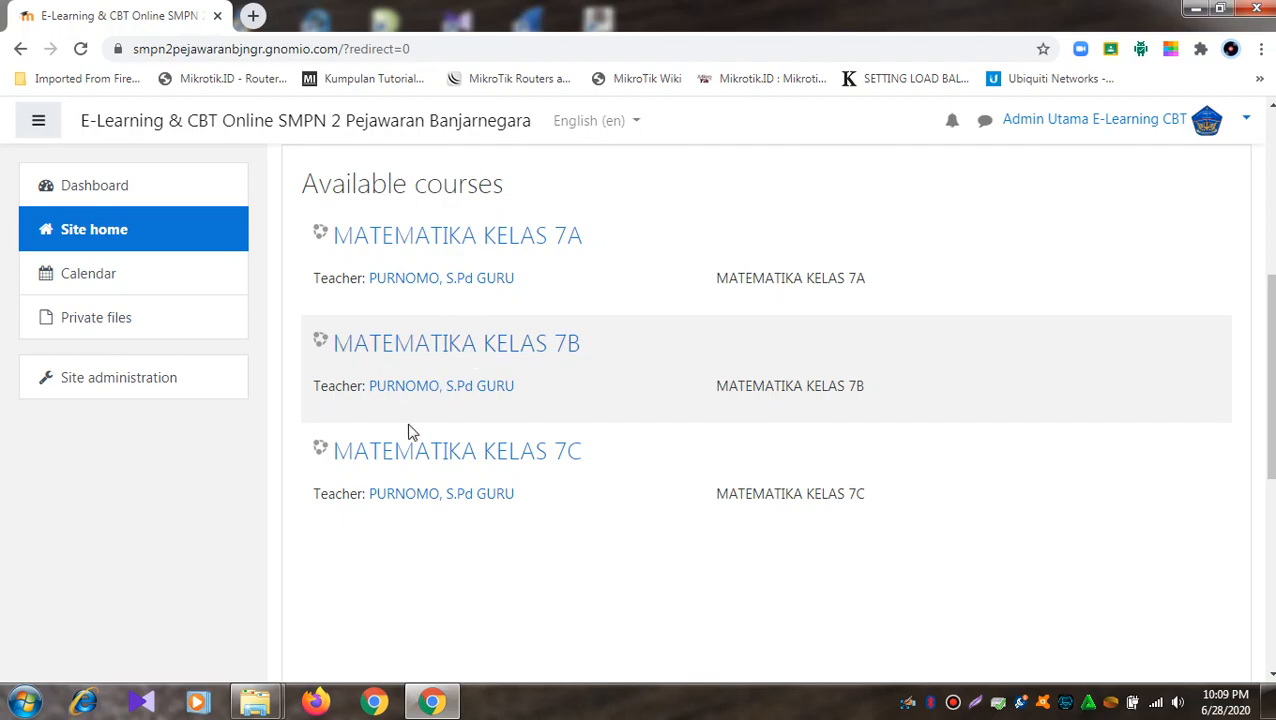
{"action": "scroll", "coordinate": [419, 399], "scroll_direction": "up", "scroll_amount": 3}
{"action": "scroll", "coordinate": [446, 392], "scroll_direction": "down", "scroll_amount": 2}
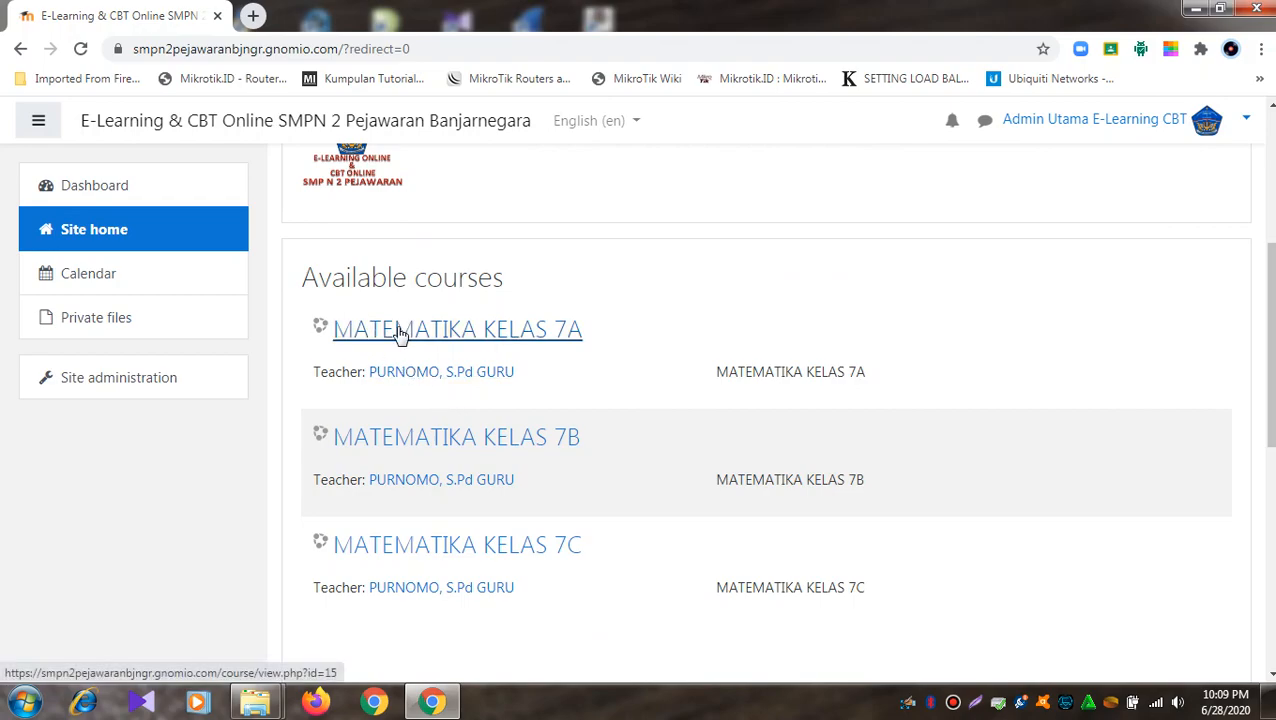
{"action": "left_click", "coordinate": [507, 340]}
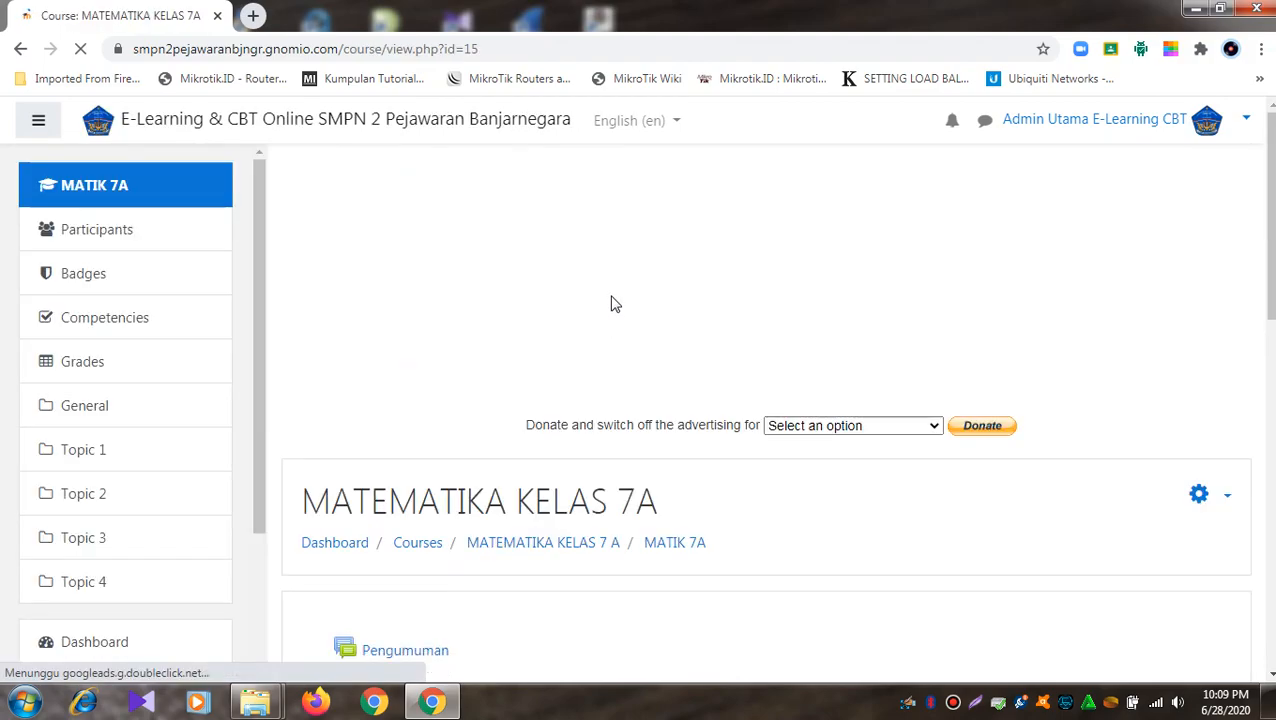
{"action": "scroll", "coordinate": [615, 310], "scroll_direction": "down", "scroll_amount": 3}
{"action": "scroll", "coordinate": [615, 305], "scroll_direction": "up", "scroll_amount": 3}
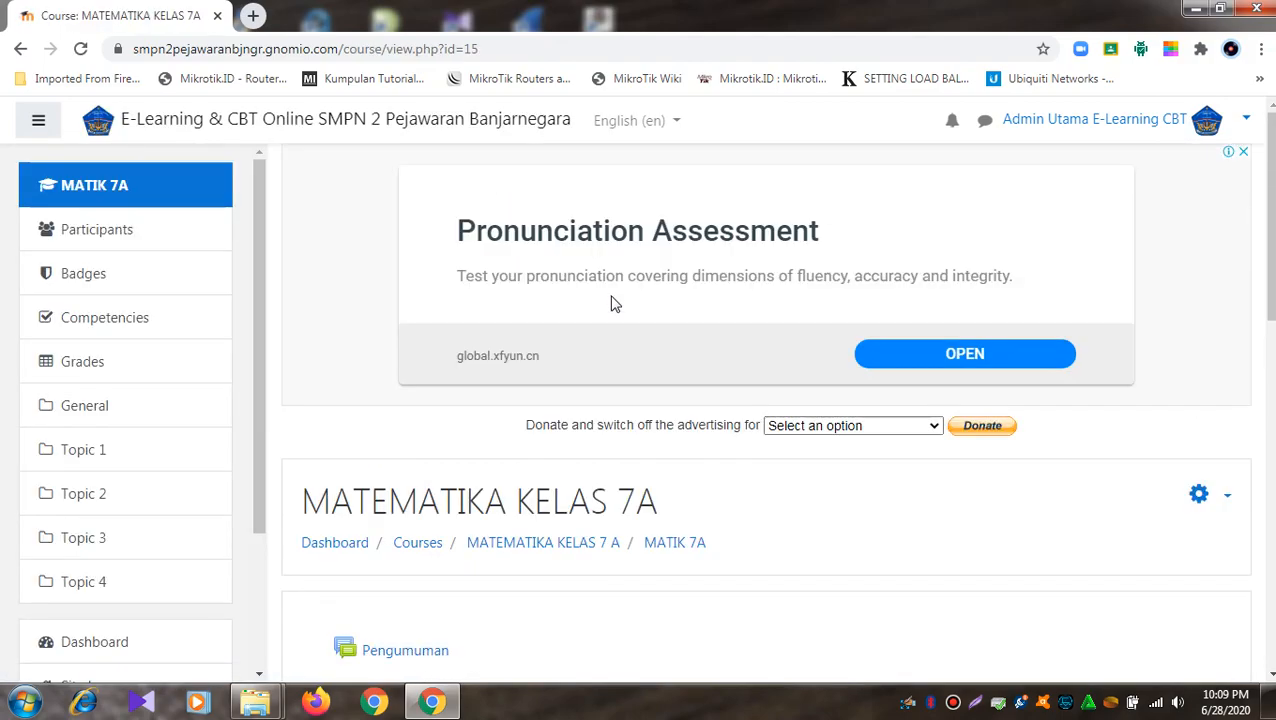
{"action": "scroll", "coordinate": [615, 305], "scroll_direction": "down", "scroll_amount": 3}
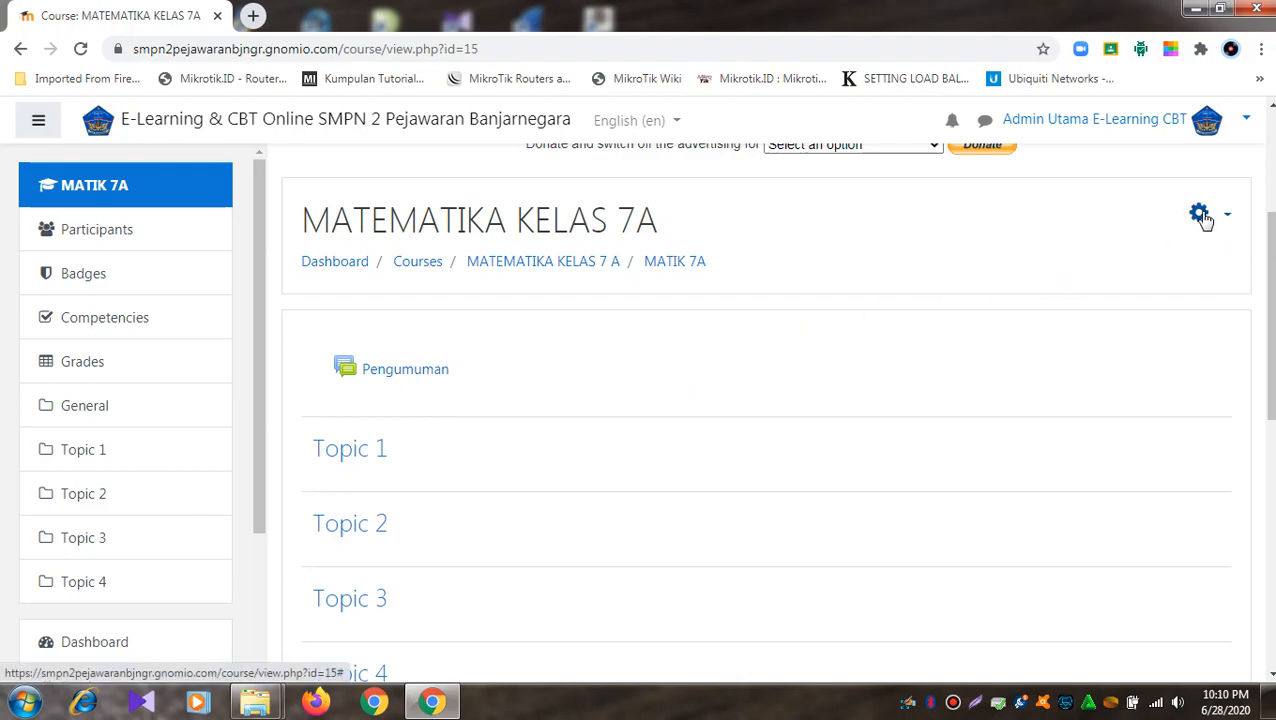
- Switch the Moodle interface language from English (en) to Indonesian (id)
{"action": "left_click", "coordinate": [688, 121]}
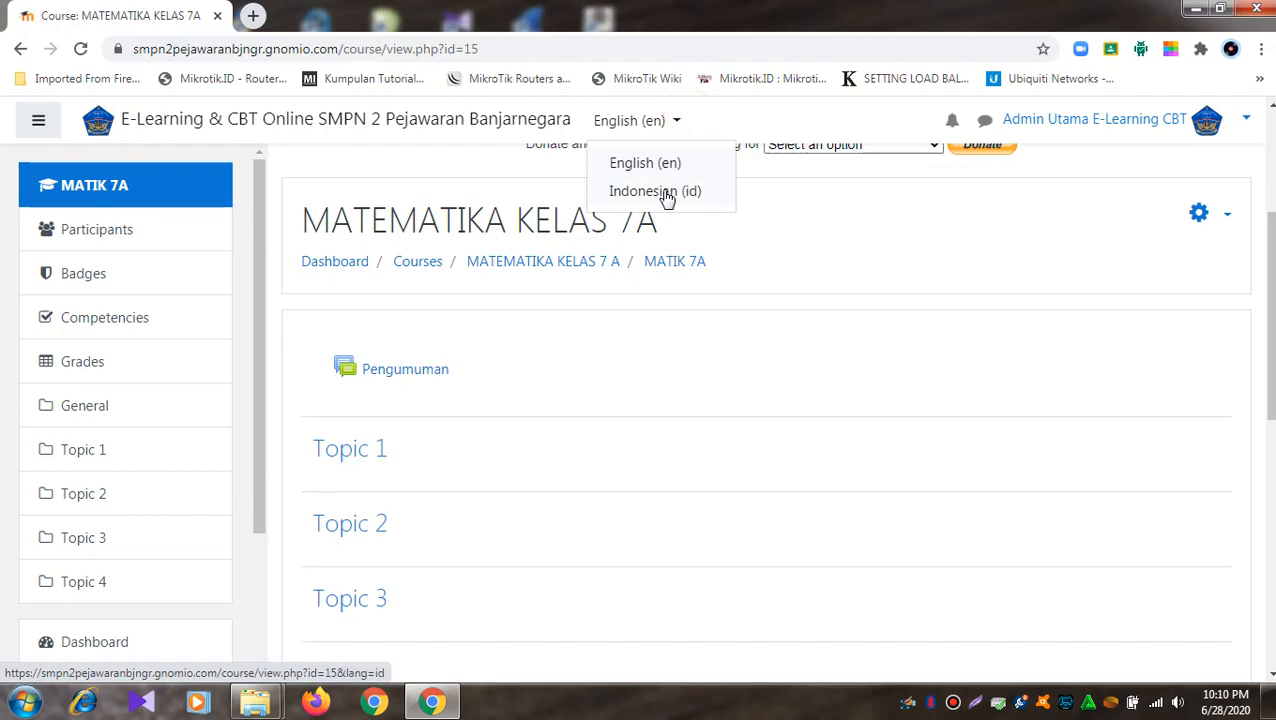
{"action": "left_click", "coordinate": [669, 194]}
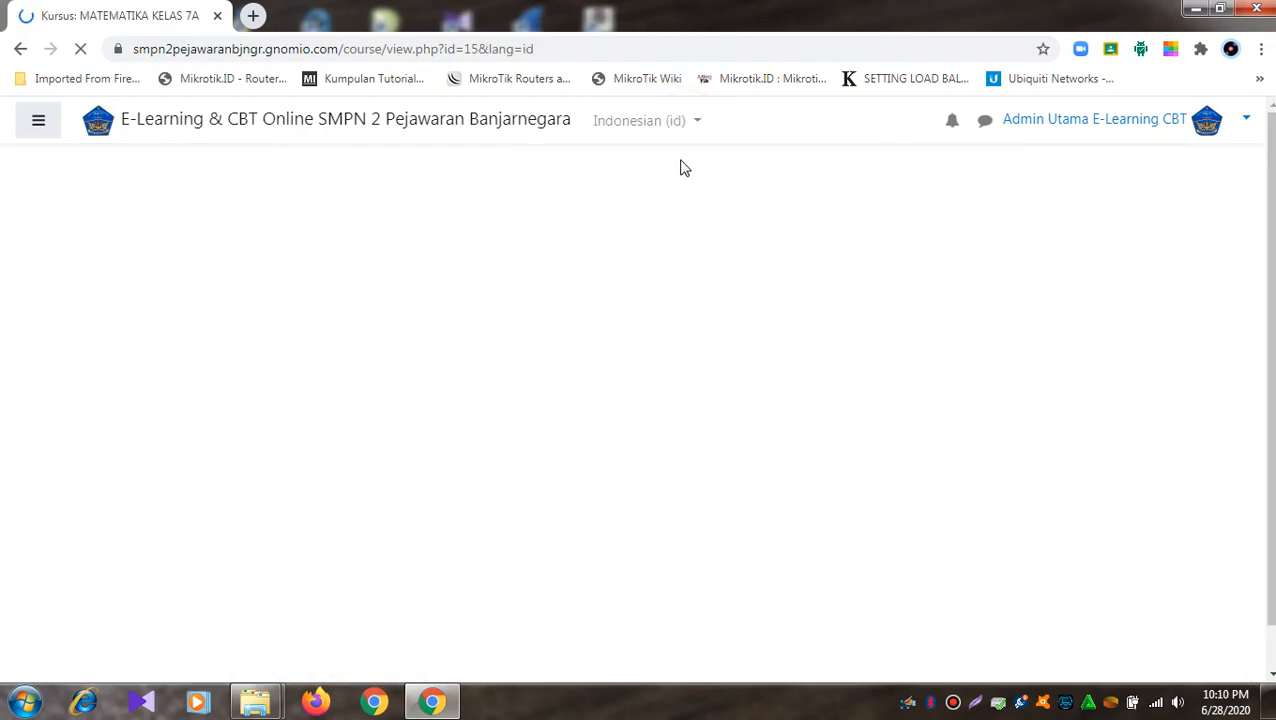
{"action": "scroll", "coordinate": [723, 219], "scroll_direction": "down", "scroll_amount": 3}
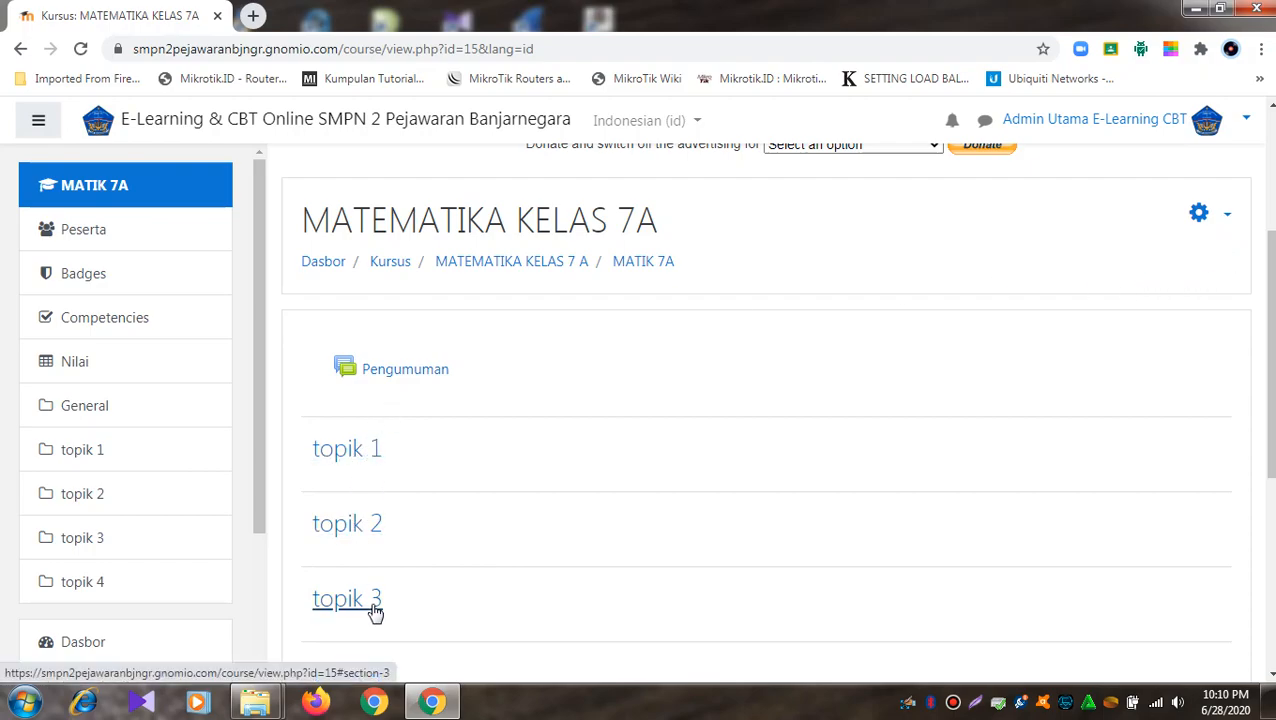
{"action": "scroll", "coordinate": [376, 605], "scroll_direction": "down", "scroll_amount": 1}
{"action": "scroll", "coordinate": [383, 592], "scroll_direction": "down", "scroll_amount": 2}
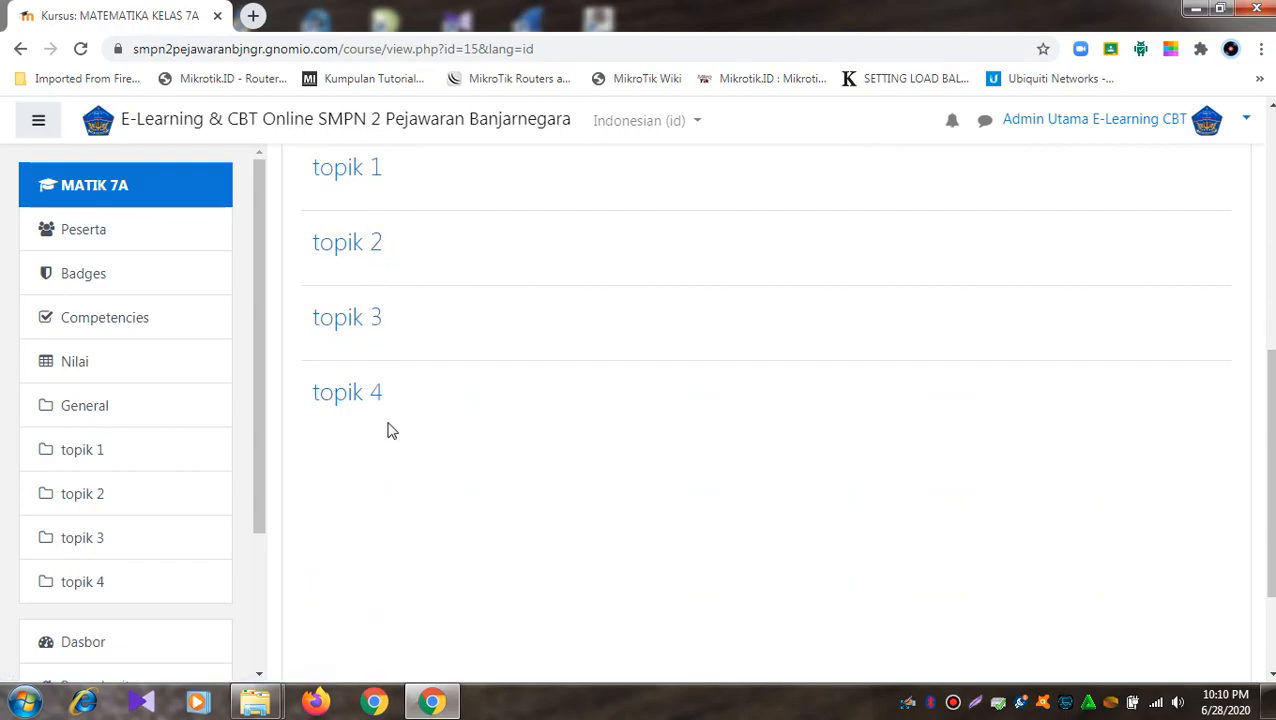
{"action": "scroll", "coordinate": [390, 429], "scroll_direction": "up", "scroll_amount": 3}
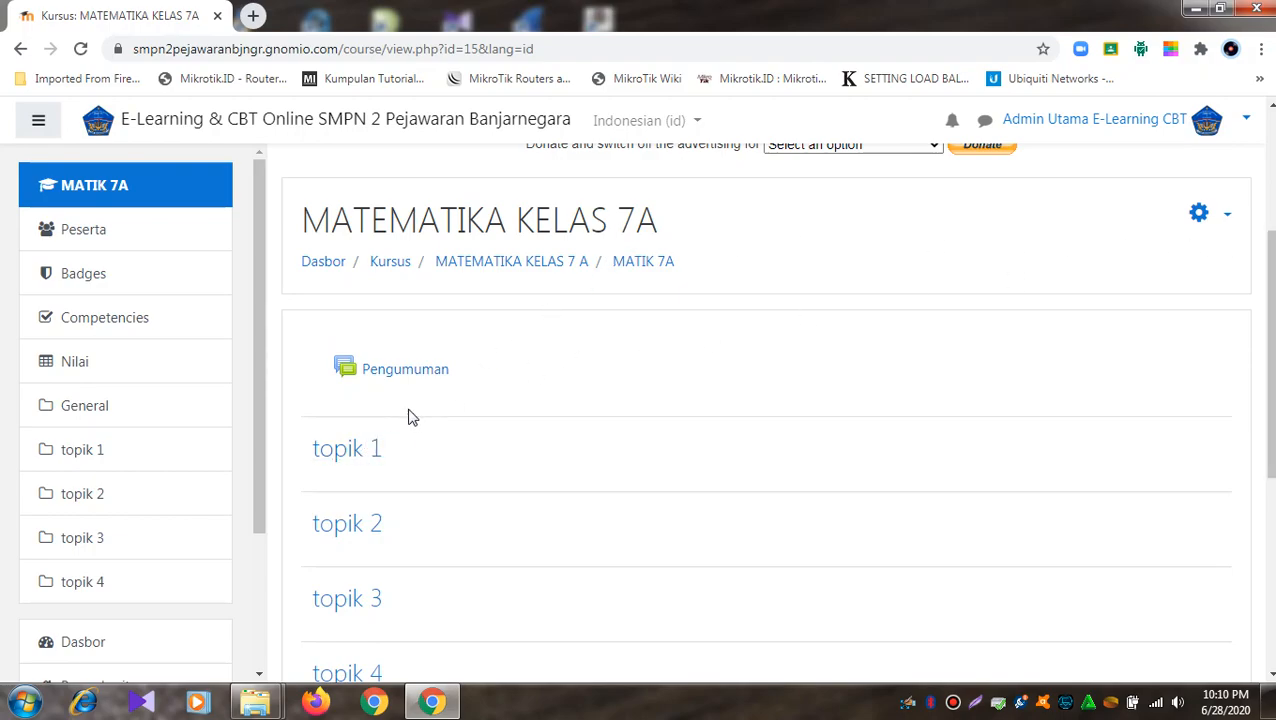
- Turn on editing mode (Hidupkan Mode Ubah) for the course
{"action": "left_click", "coordinate": [1227, 217]}
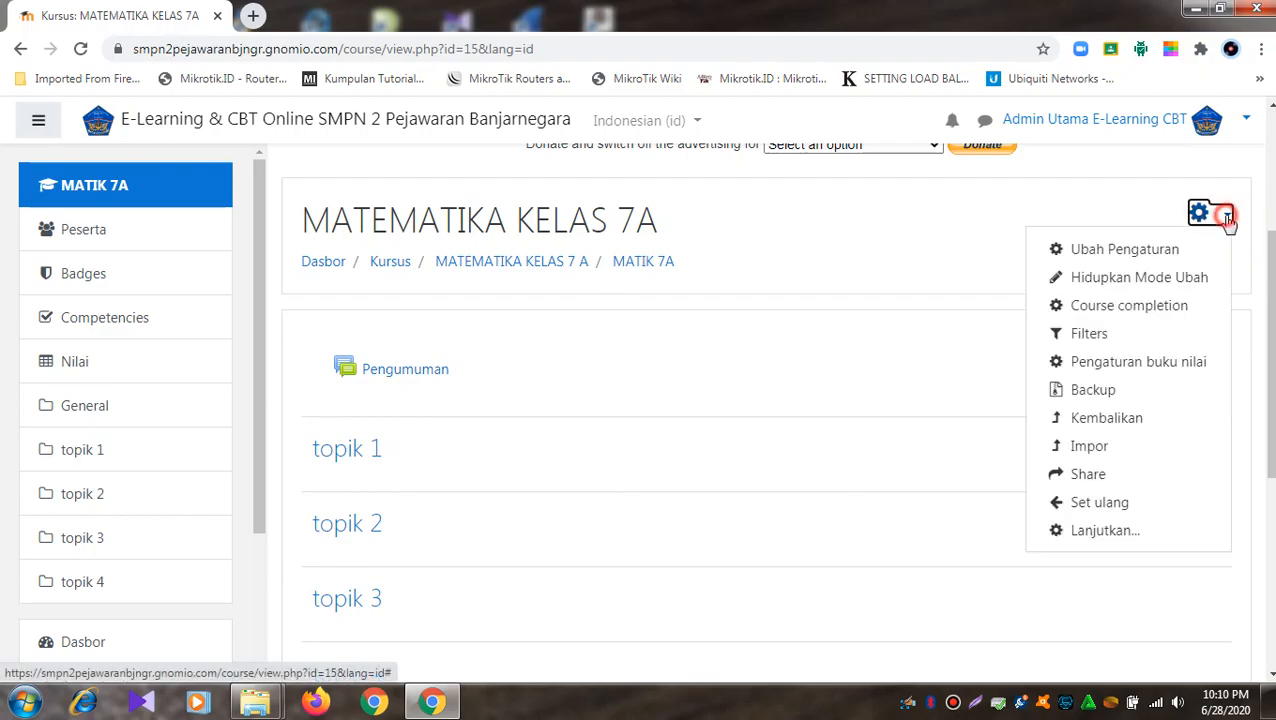
{"action": "left_click", "coordinate": [1110, 280]}
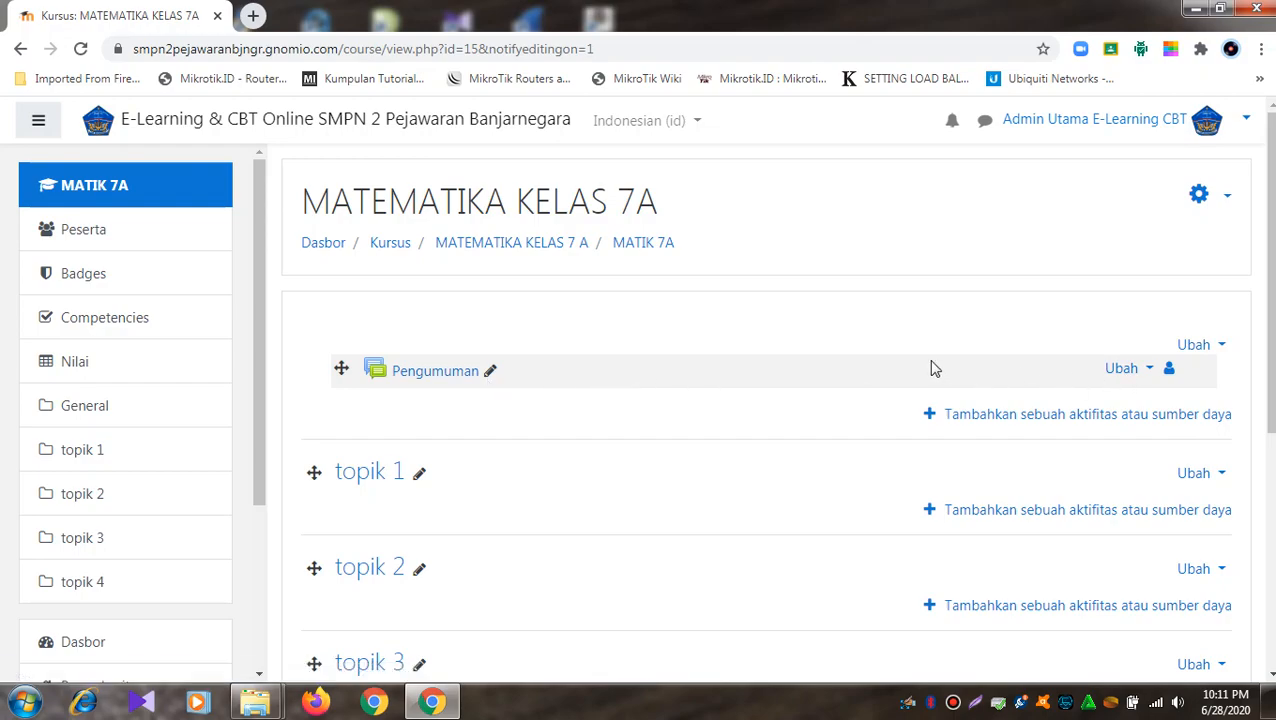
{"action": "scroll", "coordinate": [930, 368], "scroll_direction": "down", "scroll_amount": 2}
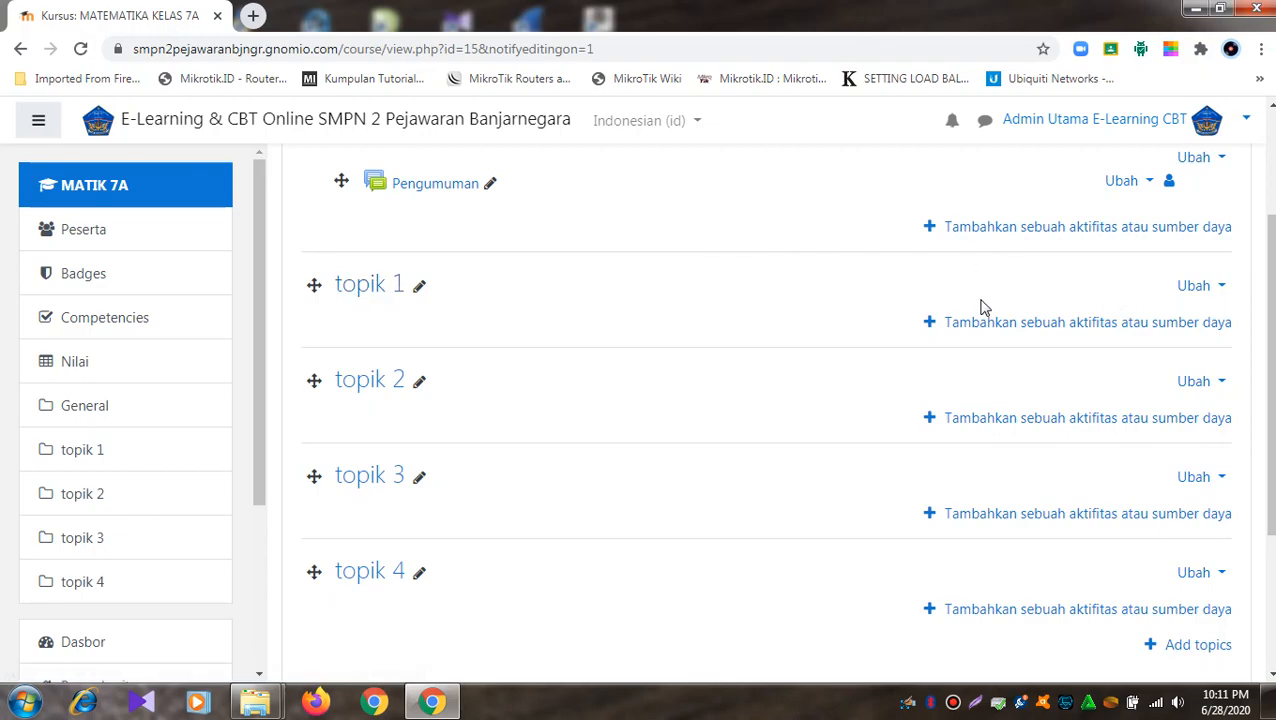
- Open the Ubah actions menu for the topik 1 section
{"action": "left_click", "coordinate": [412, 286]}
{"action": "left_click", "coordinate": [424, 288]}
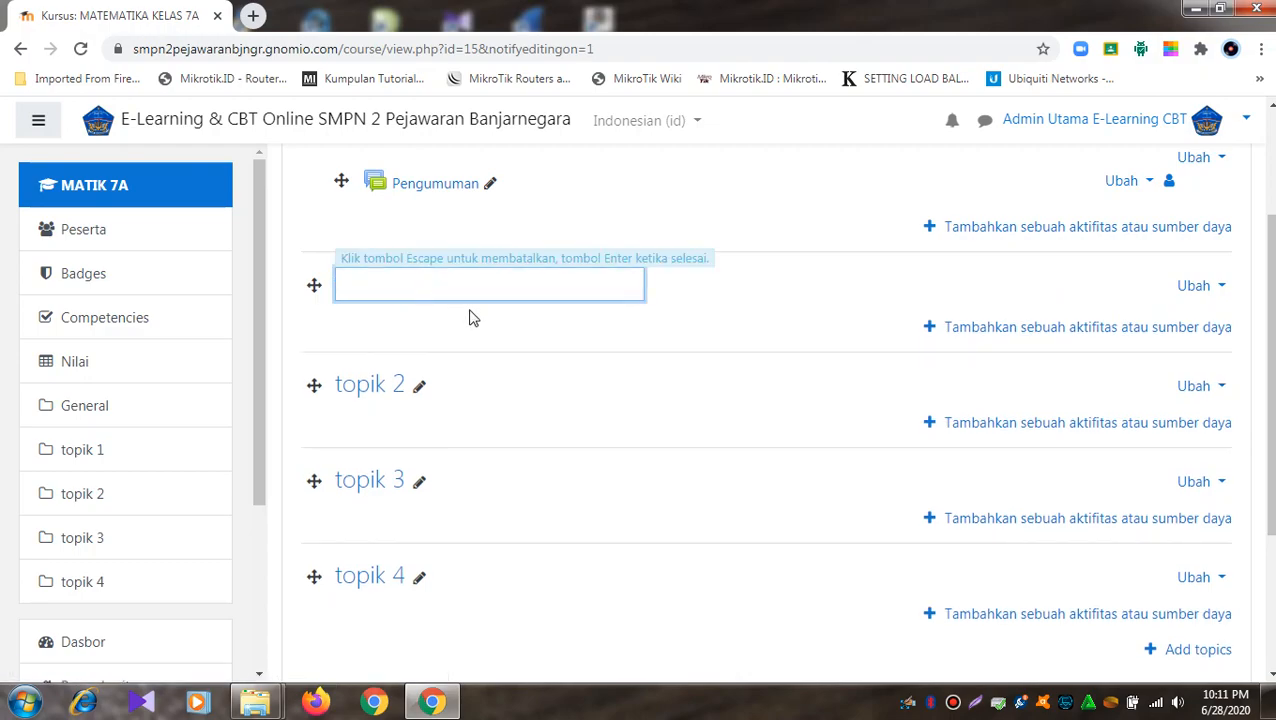
{"action": "left_click", "coordinate": [722, 303]}
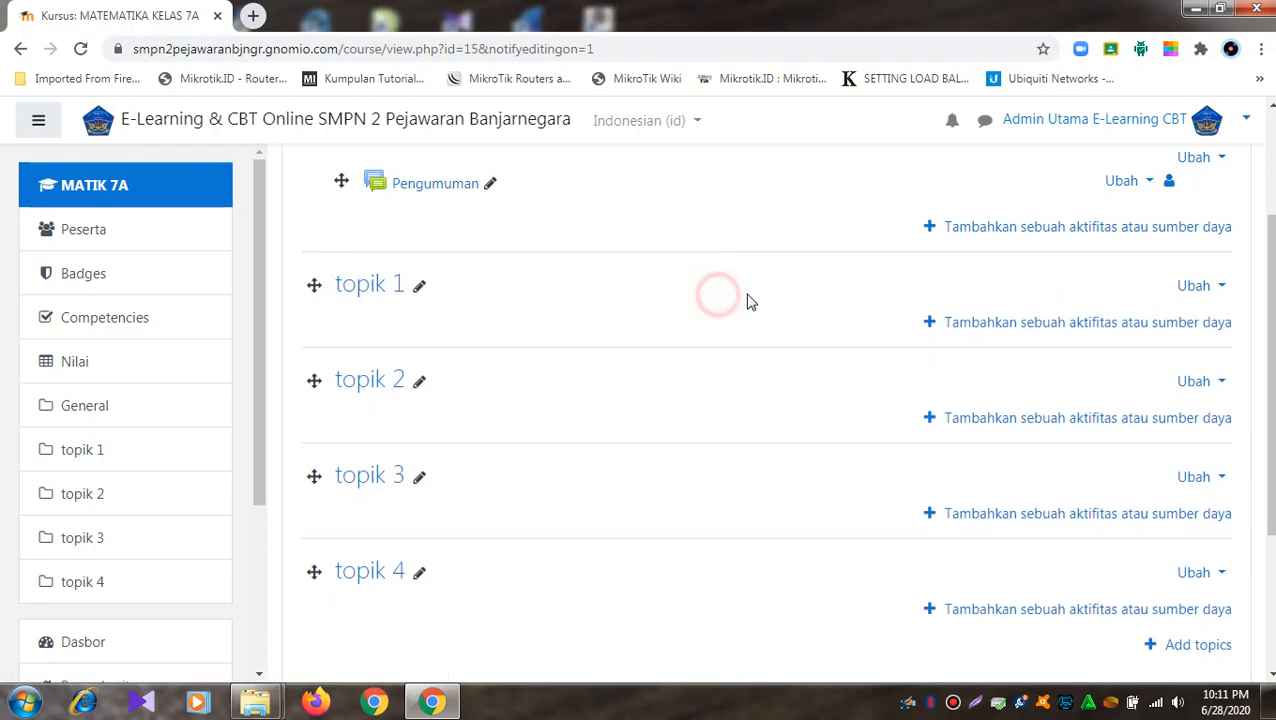
{"action": "left_click", "coordinate": [1222, 287]}
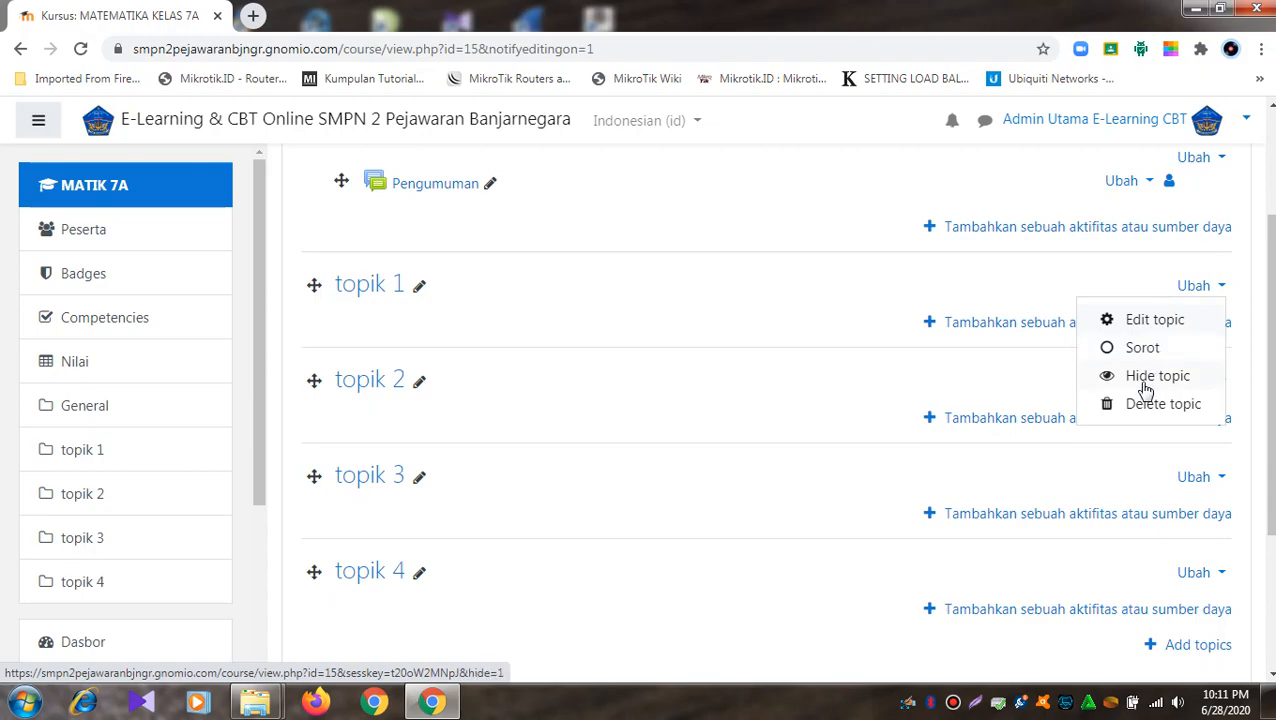
- Enable a custom name for topik 1 and name it BILANGAN BULAT
{"action": "left_click", "coordinate": [1156, 321]}
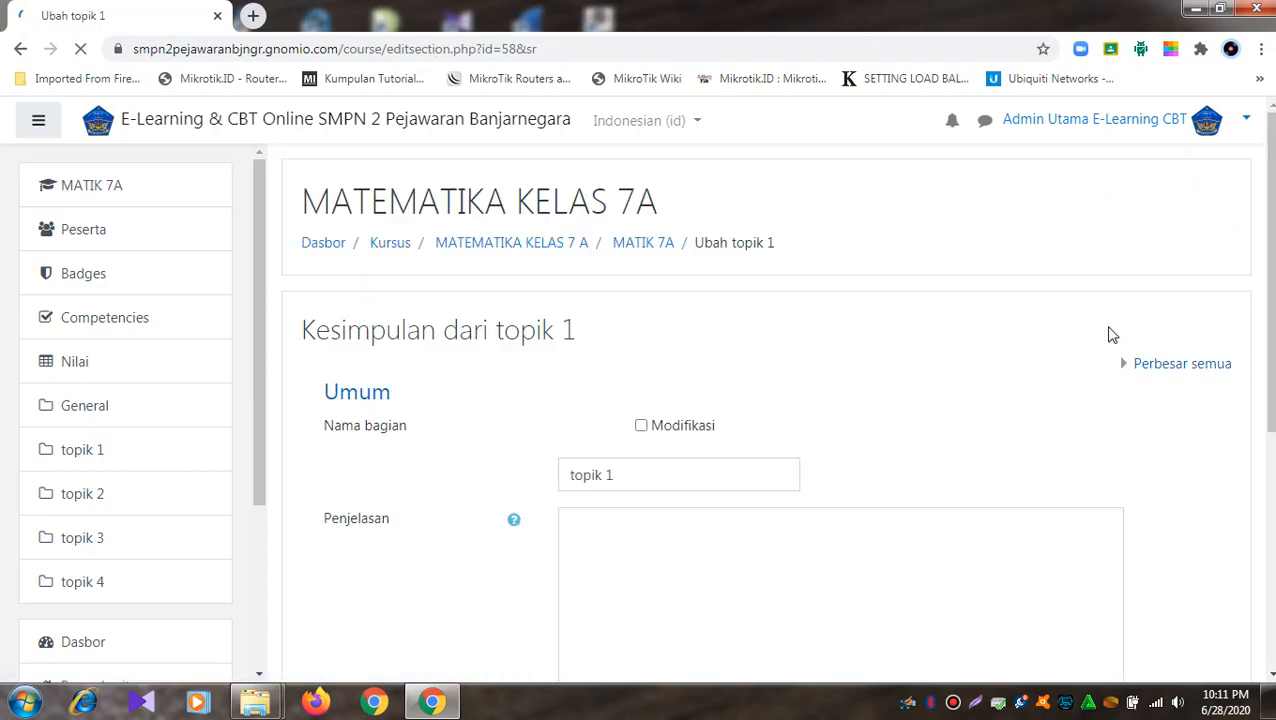
{"action": "scroll", "coordinate": [860, 400], "scroll_direction": "down", "scroll_amount": 2}
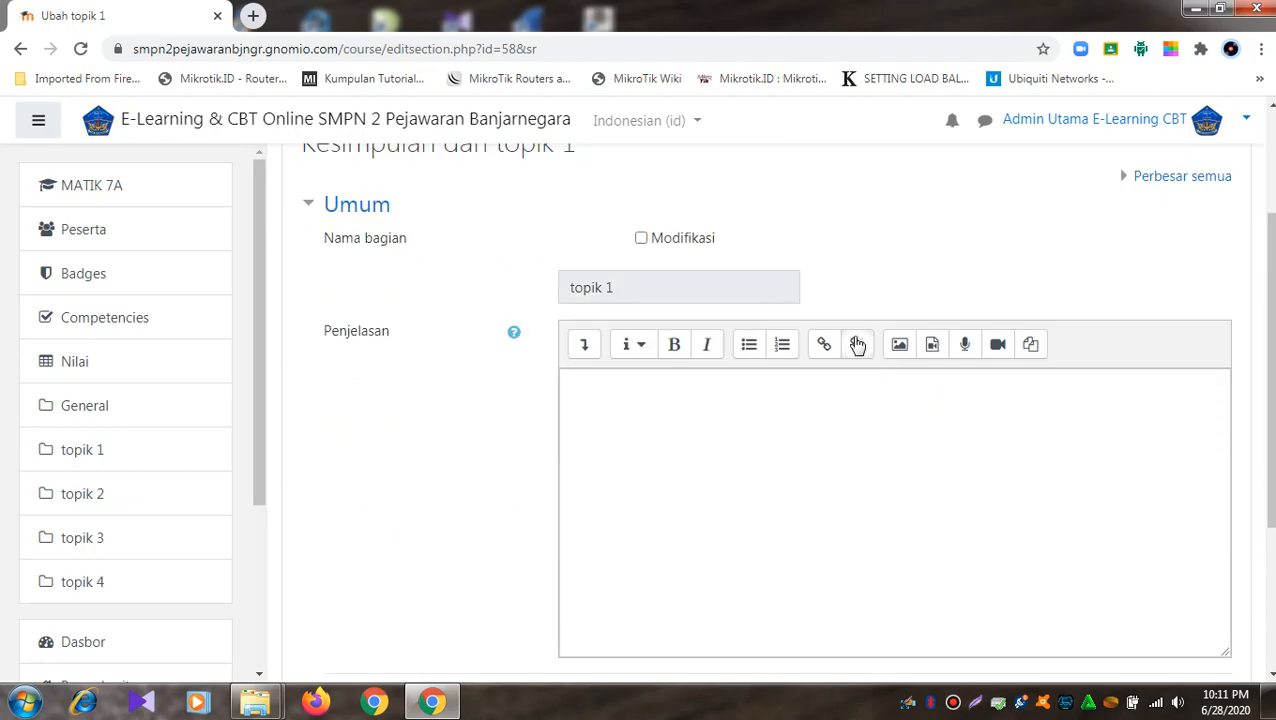
{"action": "left_click", "coordinate": [641, 239]}
{"action": "left_click", "coordinate": [637, 285]}
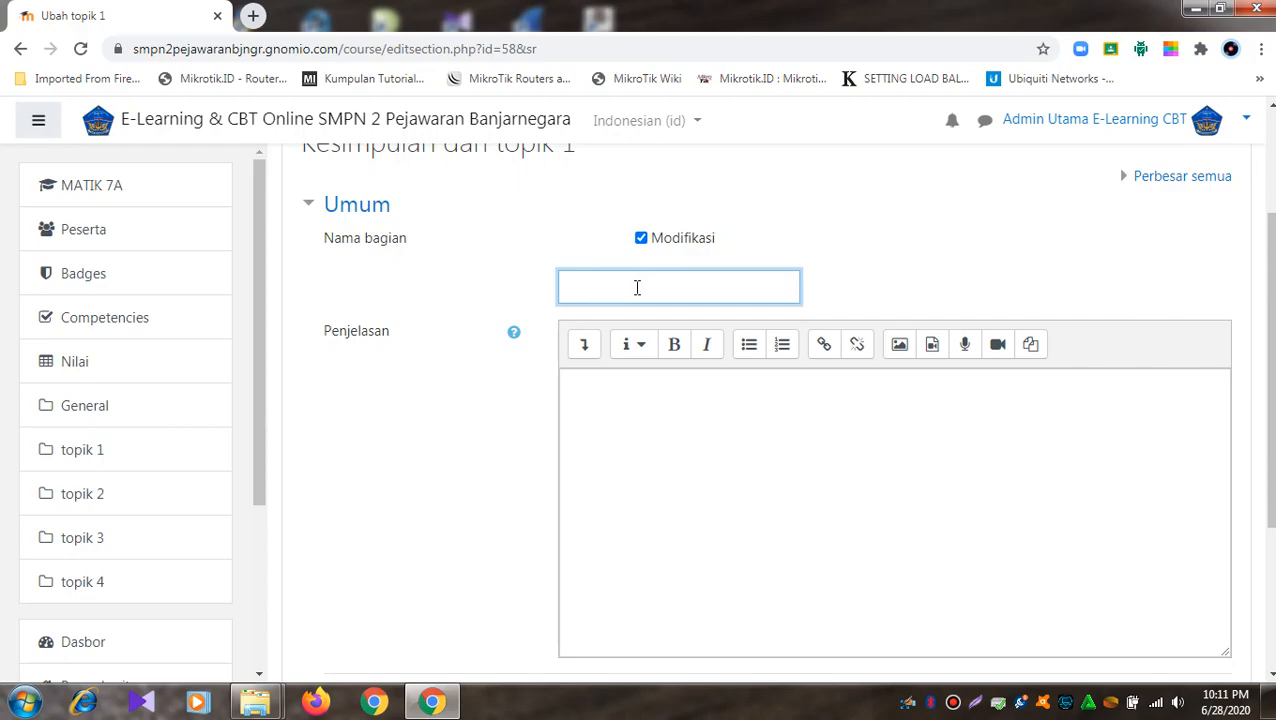
{"action": "type", "text": "BILANGAN BU"}
- Describe the section as 'Pada kursus ini siswa diharapkan mampu mempelajari tentang Bilangan Bulat'
{"action": "left_click", "coordinate": [669, 387]}
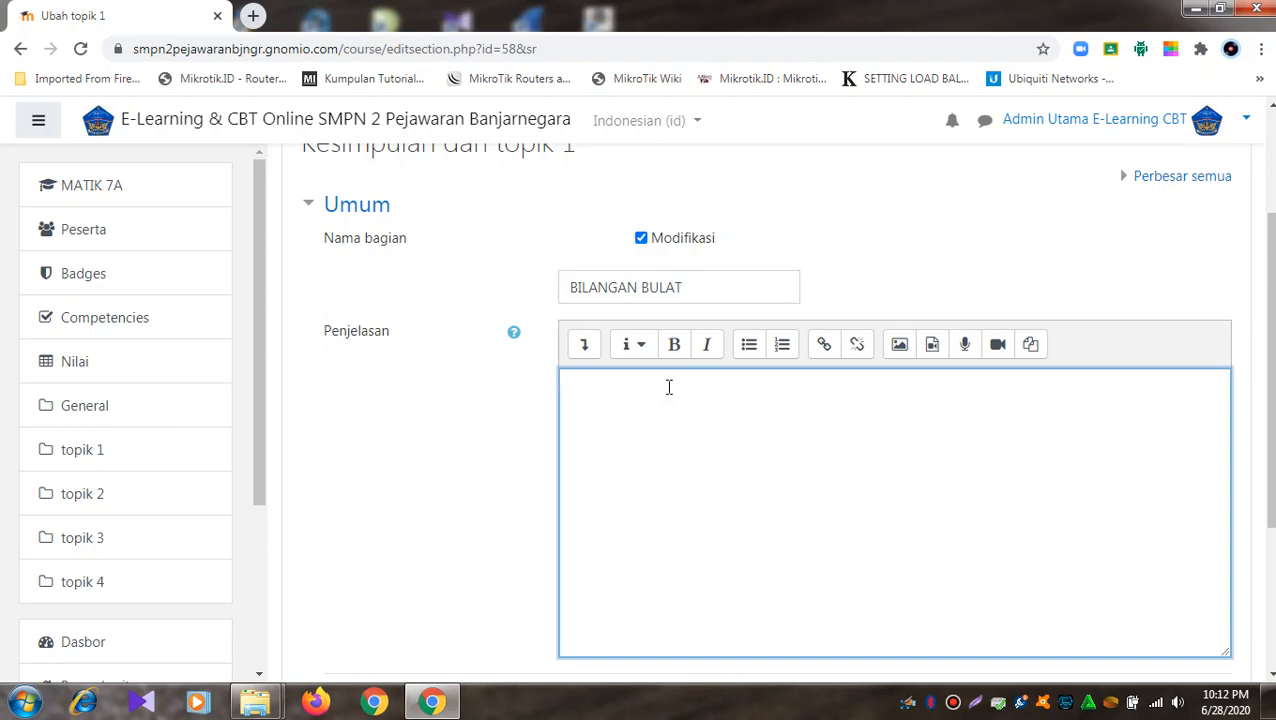
{"action": "type", "text": "Pada Kur"}
{"action": "key", "text": "BackSpace"}
{"action": "key", "text": "BackSpace"}
{"action": "type", "text": "kursus ini siwa"}
{"action": "key", "text": "BackSpace"}
{"action": "type", "text": "swa diharapk"}
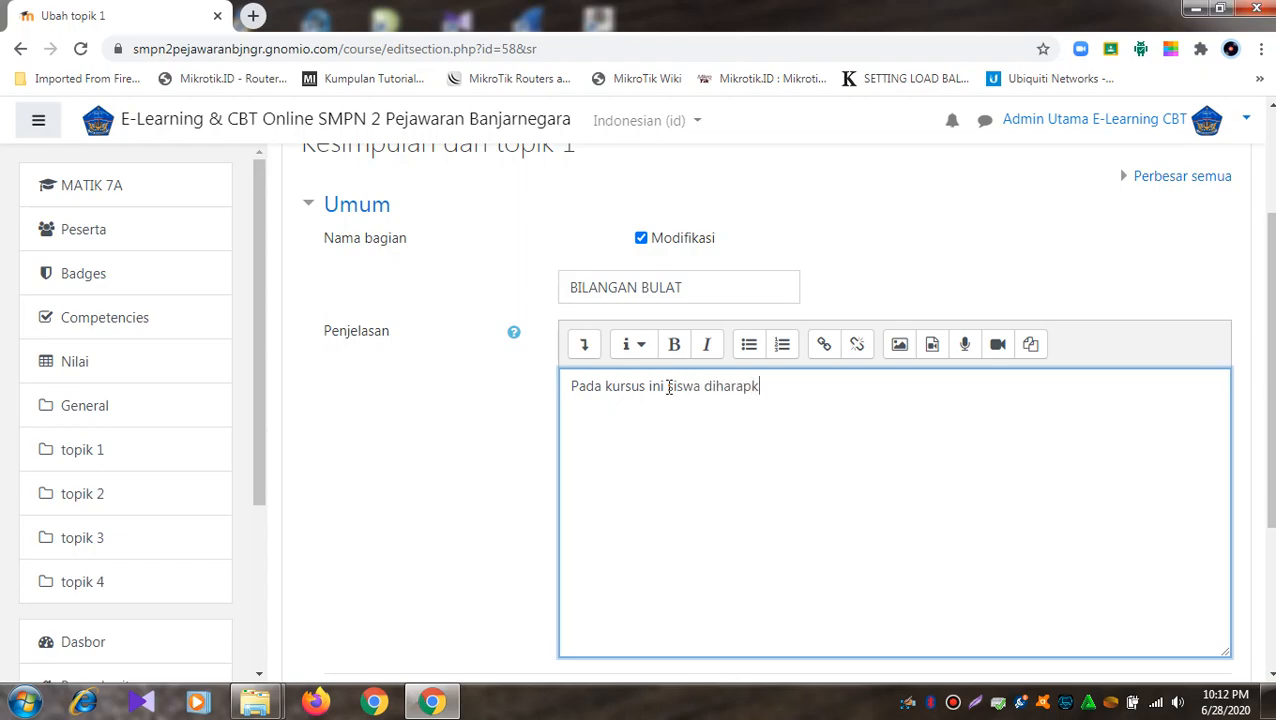
{"action": "type", "text": "an mampu mempelajari"}
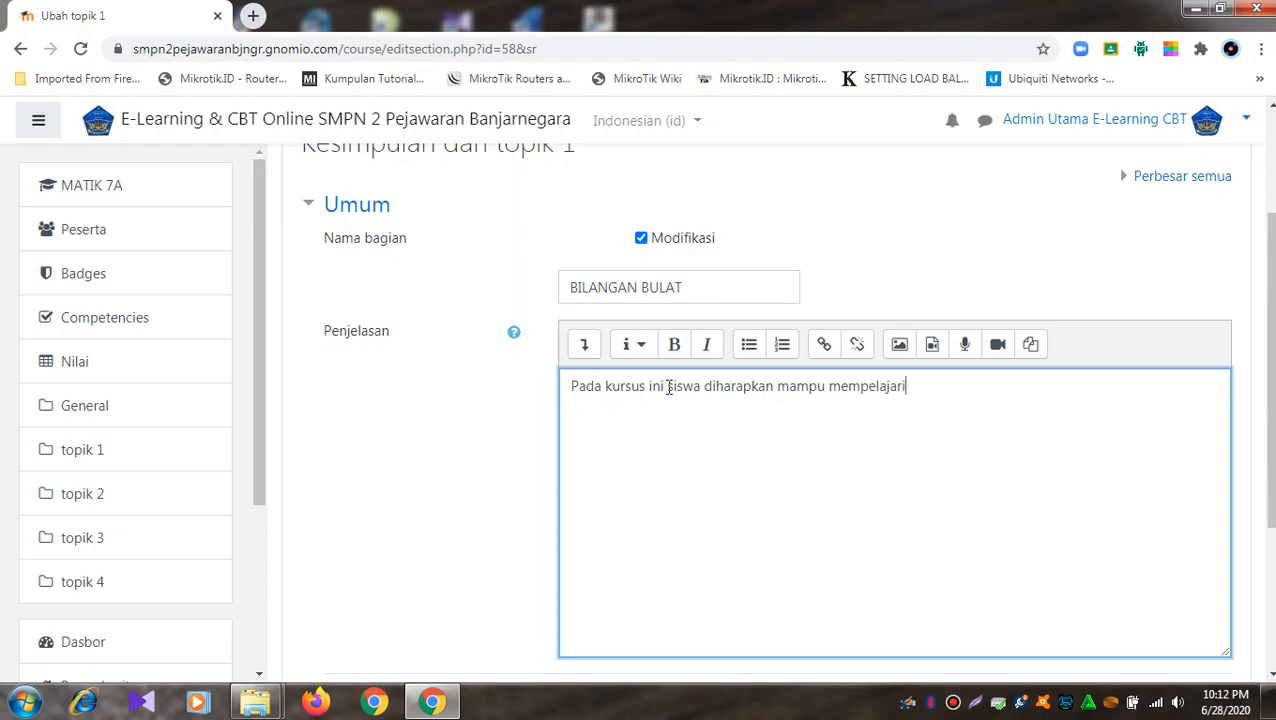
{"action": "type", "text": " tentang Bilangan "}
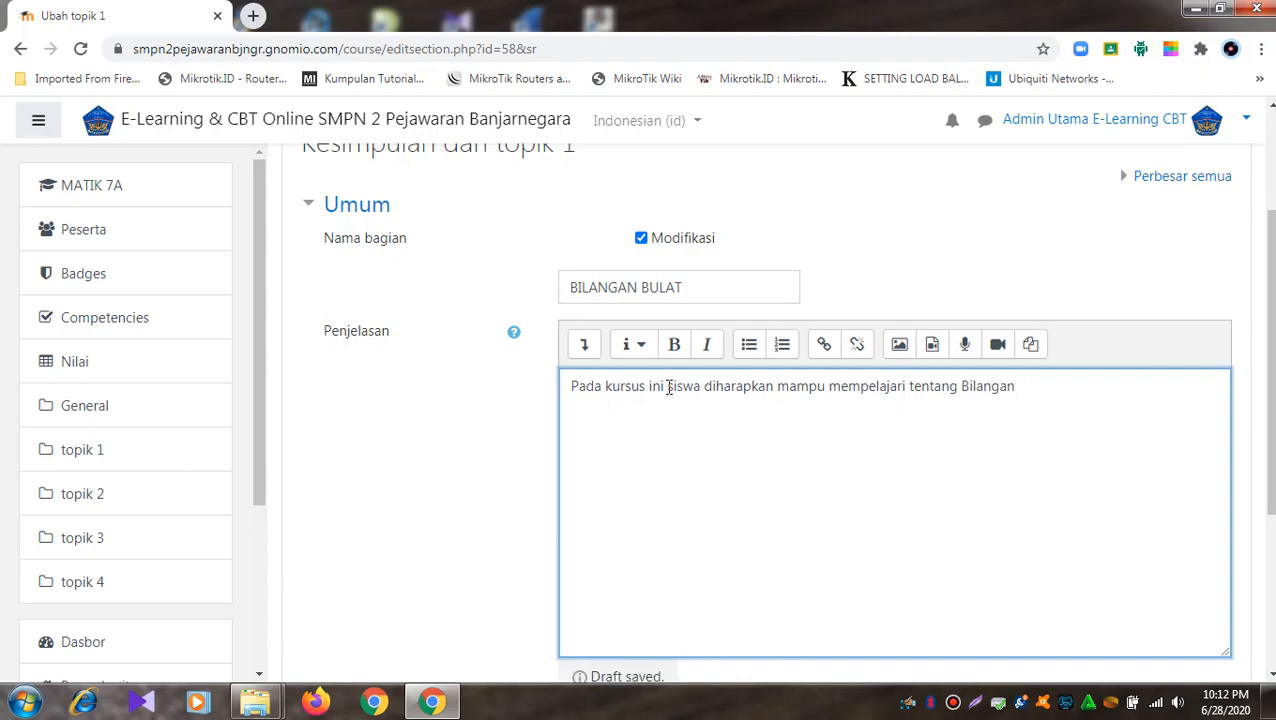
{"action": "type", "text": "Bulat"}
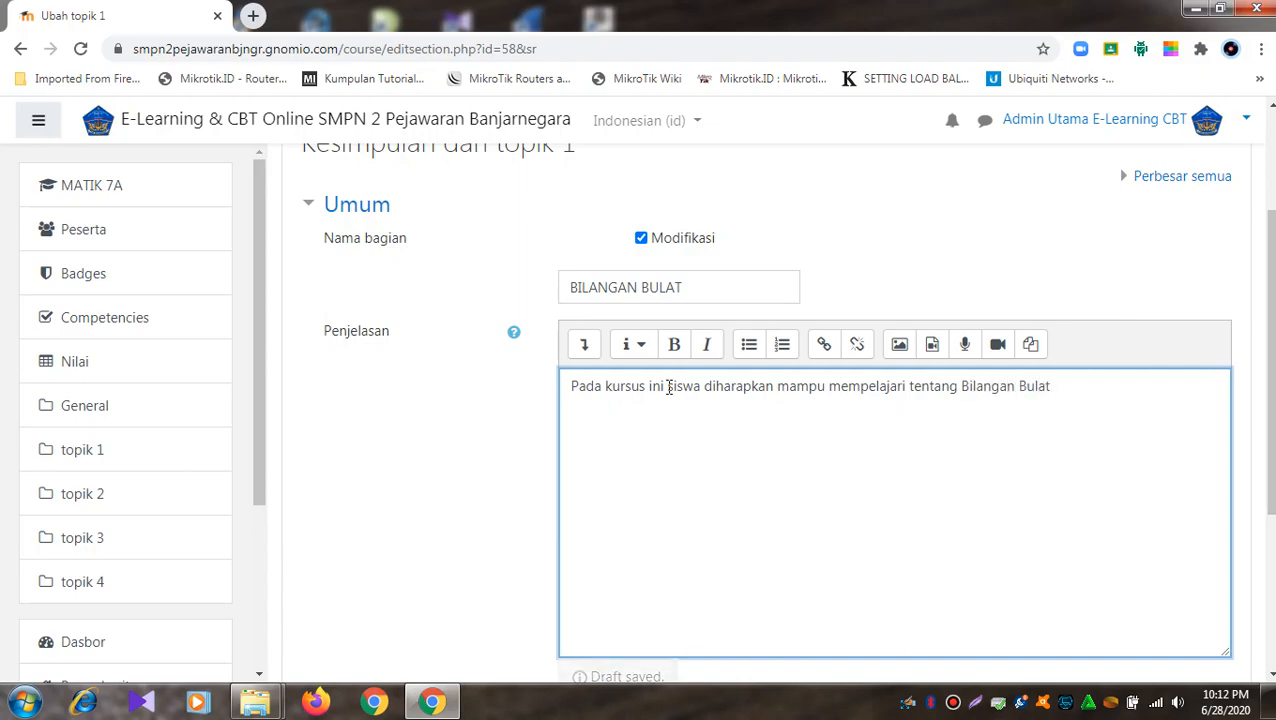
{"action": "scroll", "coordinate": [673, 495], "scroll_direction": "down", "scroll_amount": 2}
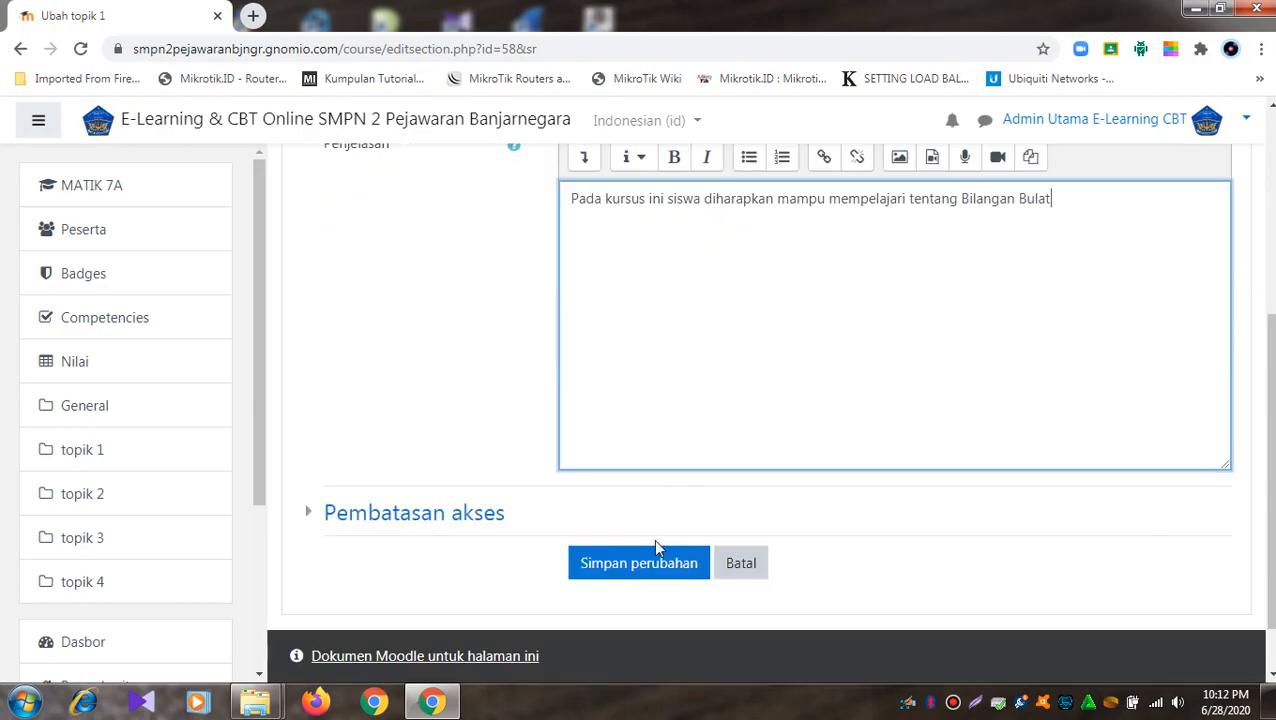
- Save the BILANGAN BULAT name and description and return to the course page
{"action": "left_click", "coordinate": [650, 566]}
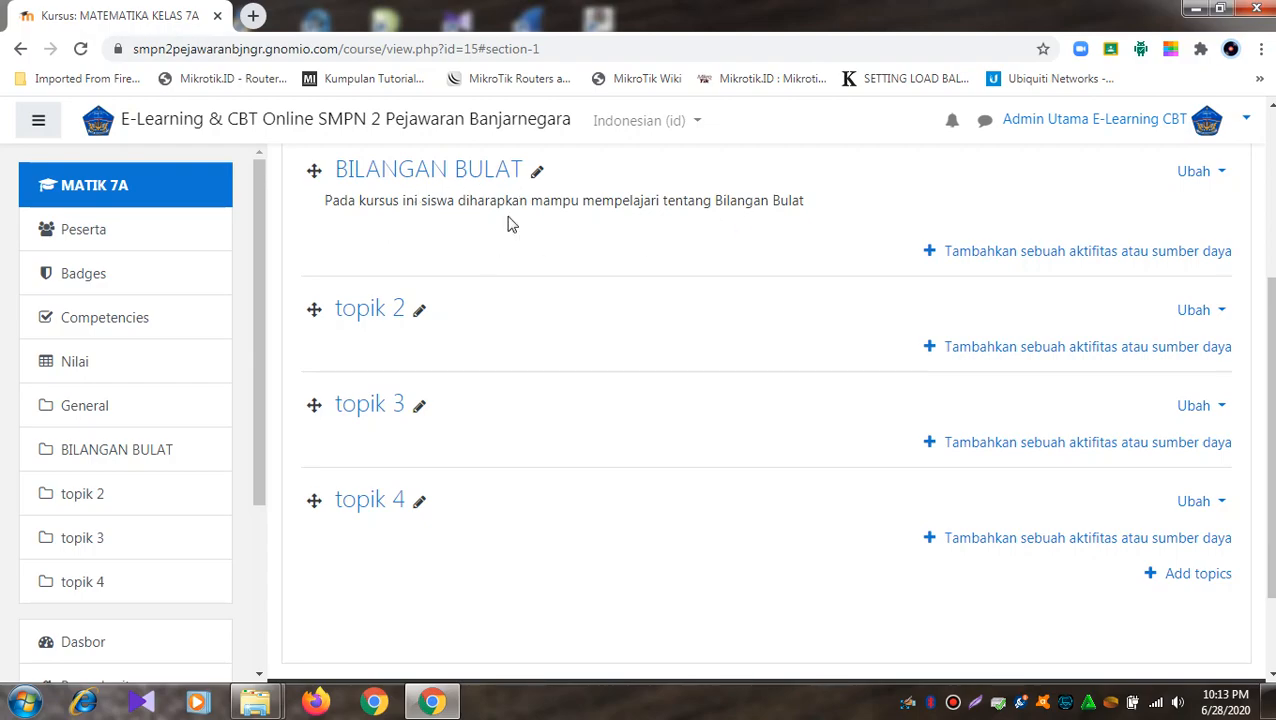
{"action": "left_click", "coordinate": [445, 184]}
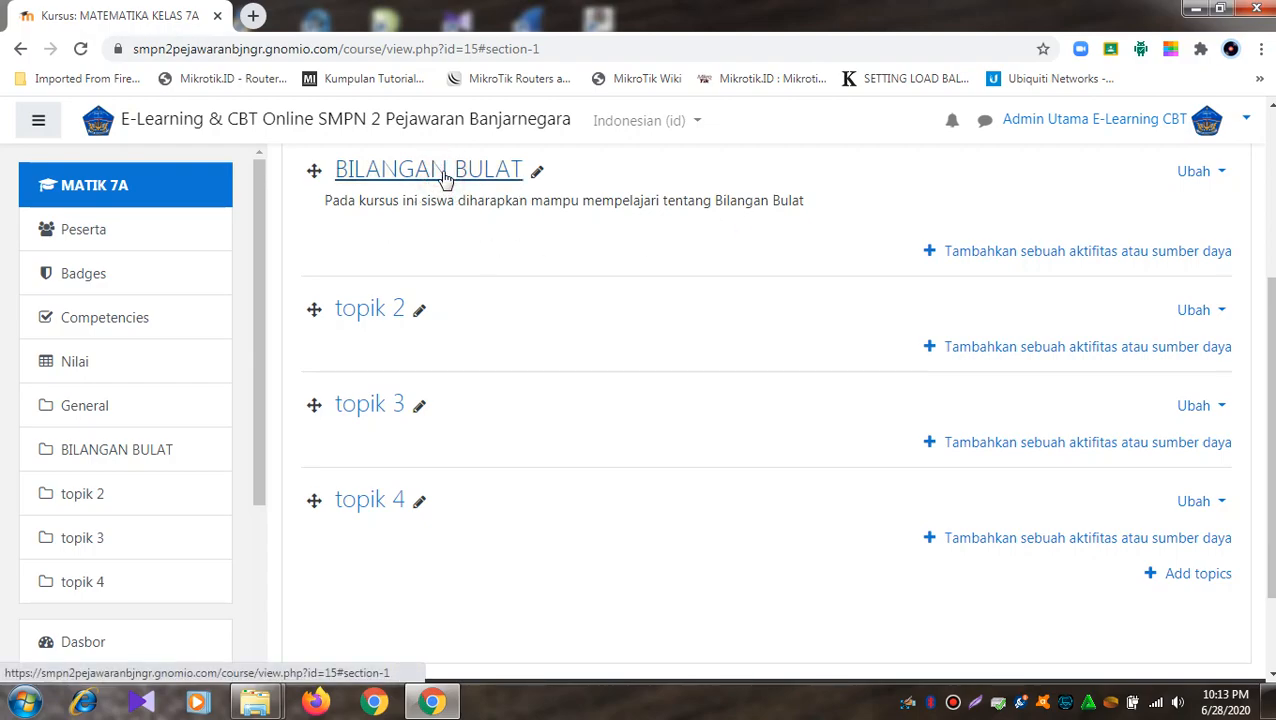
{"action": "left_click", "coordinate": [436, 184]}
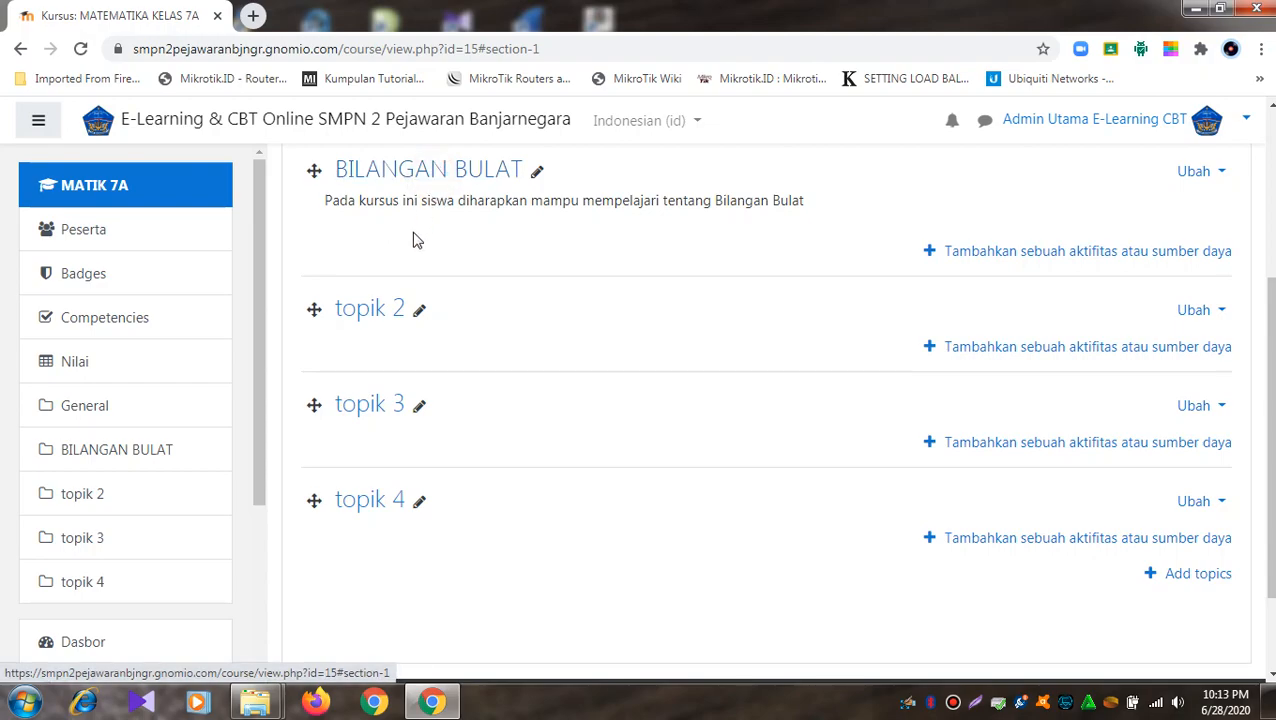
{"action": "left_click", "coordinate": [410, 180]}
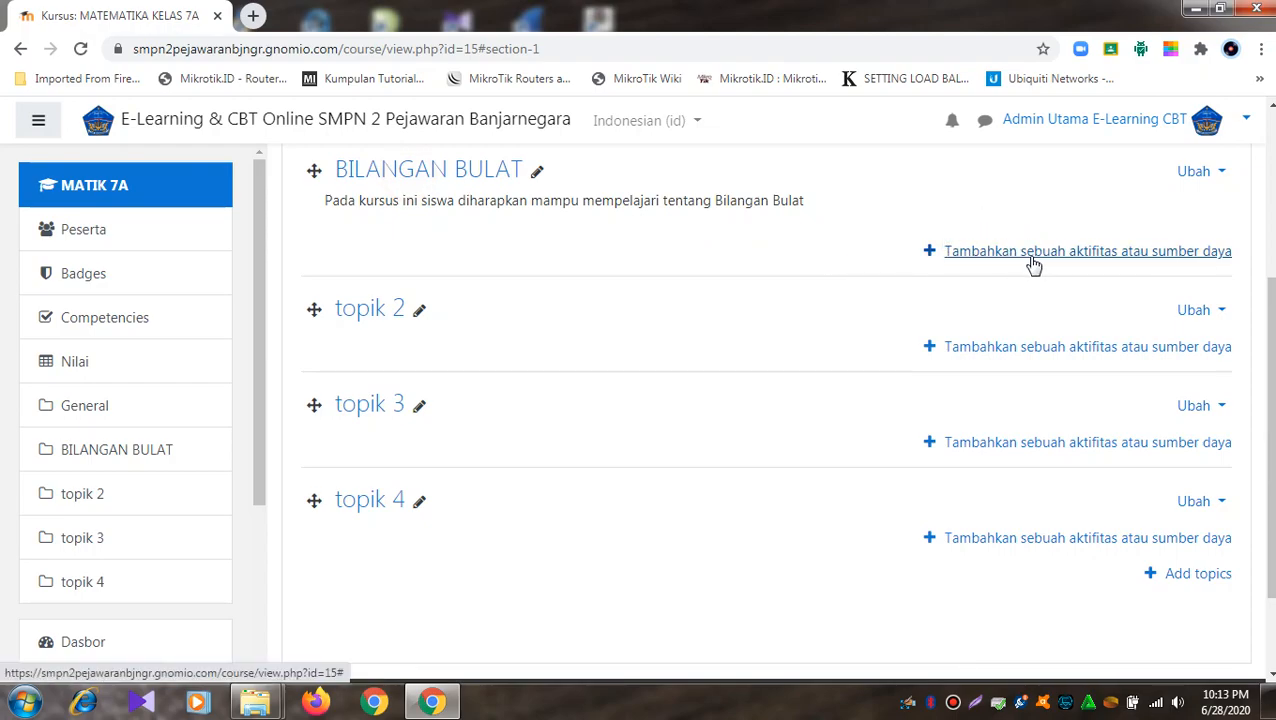
- Pick Assignment in the activity chooser for BILANGAN BULAT and add it
{"action": "left_click", "coordinate": [1102, 254]}
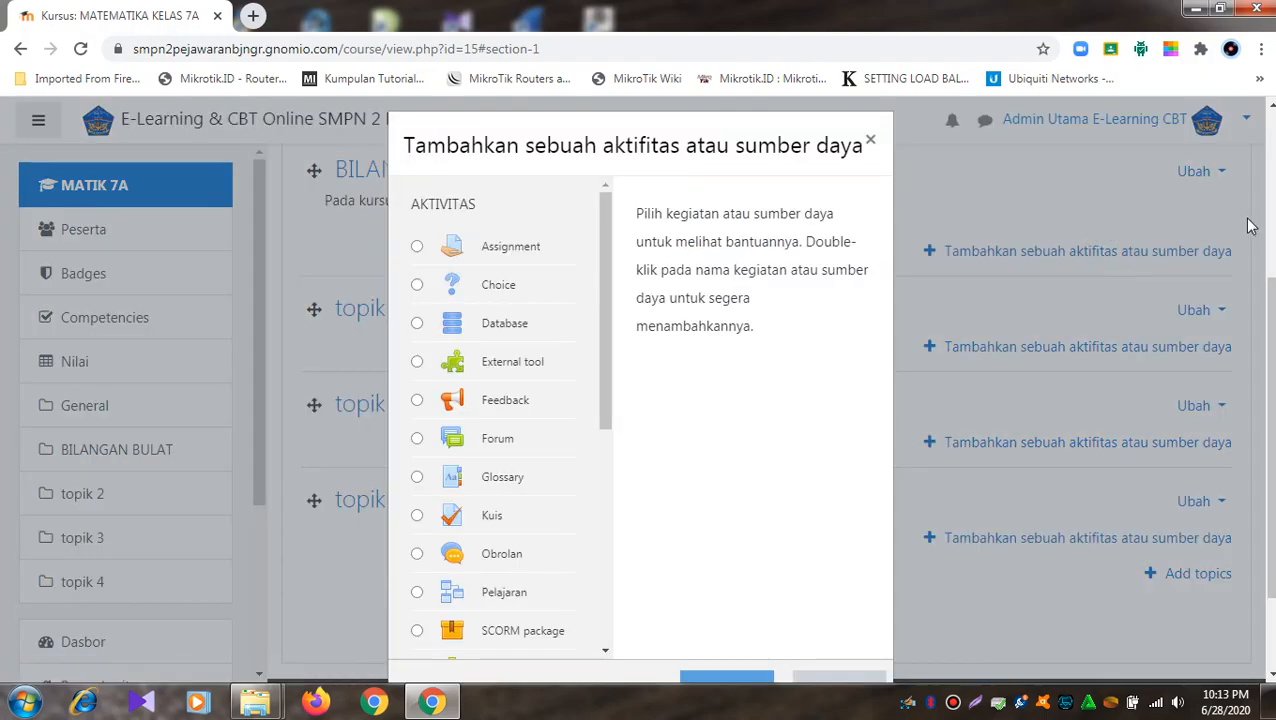
{"action": "left_click_drag", "start_coordinate": [1271, 380], "coordinate": [1271, 410]}
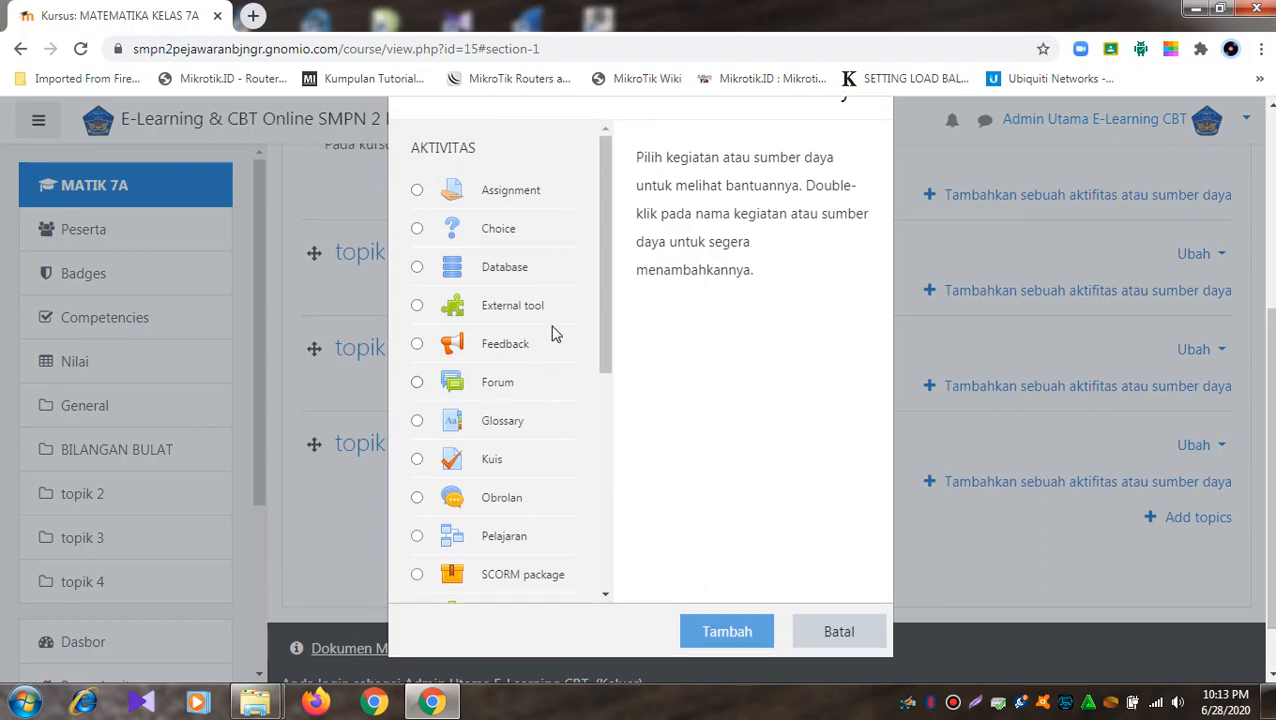
{"action": "scroll", "coordinate": [470, 480], "scroll_direction": "down", "scroll_amount": 5}
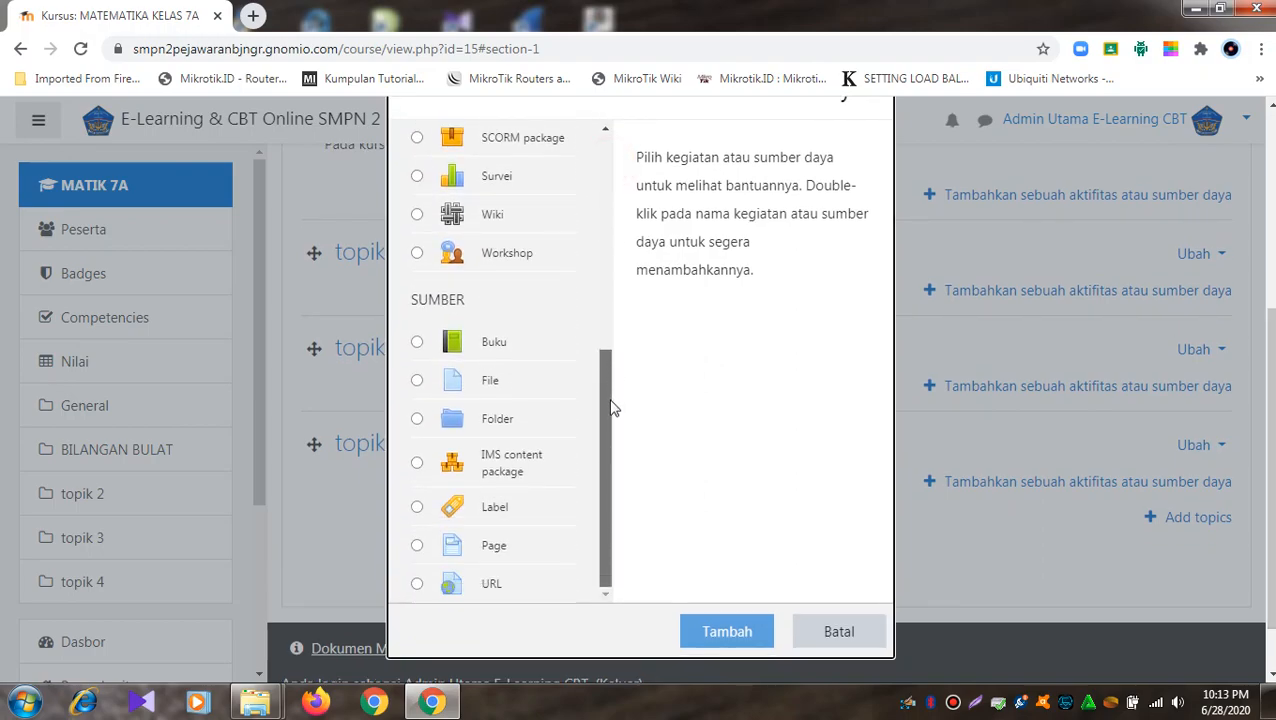
{"action": "left_click_drag", "start_coordinate": [614, 456], "coordinate": [627, 251]}
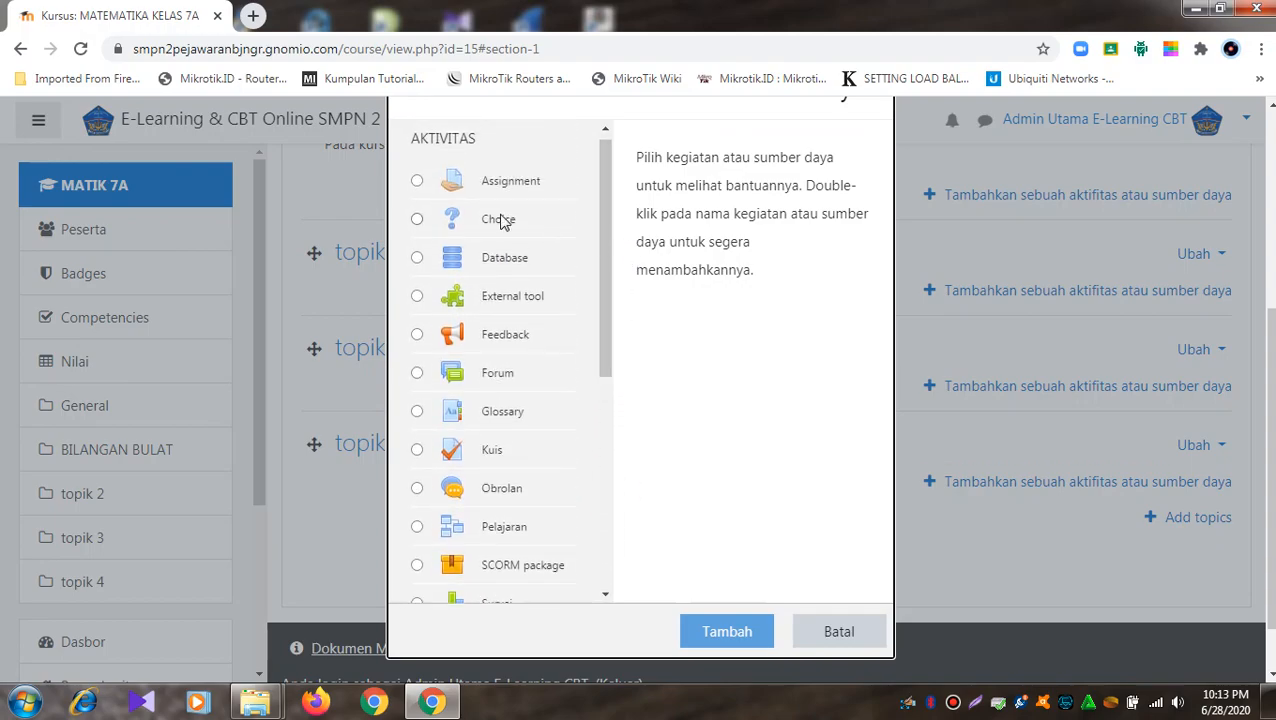
{"action": "left_click", "coordinate": [605, 250]}
{"action": "left_click_drag", "start_coordinate": [605, 250], "coordinate": [614, 486]}
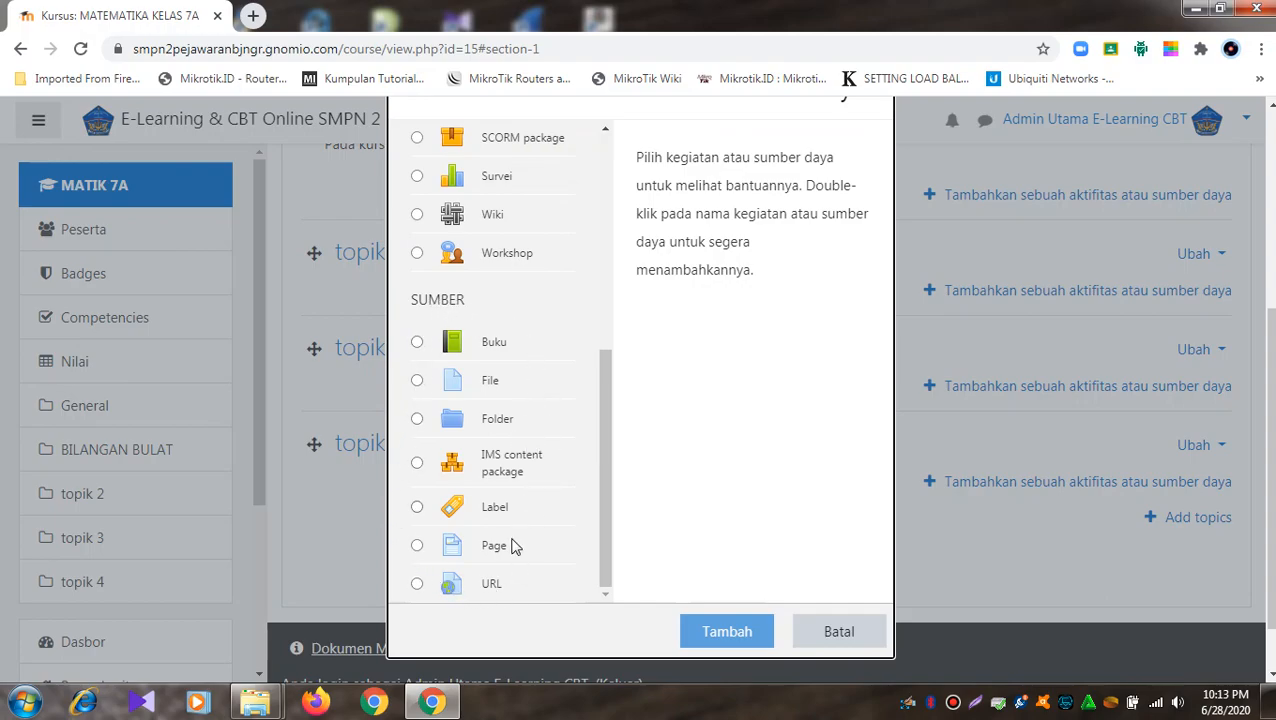
{"action": "left_click_drag", "start_coordinate": [608, 455], "coordinate": [598, 263]}
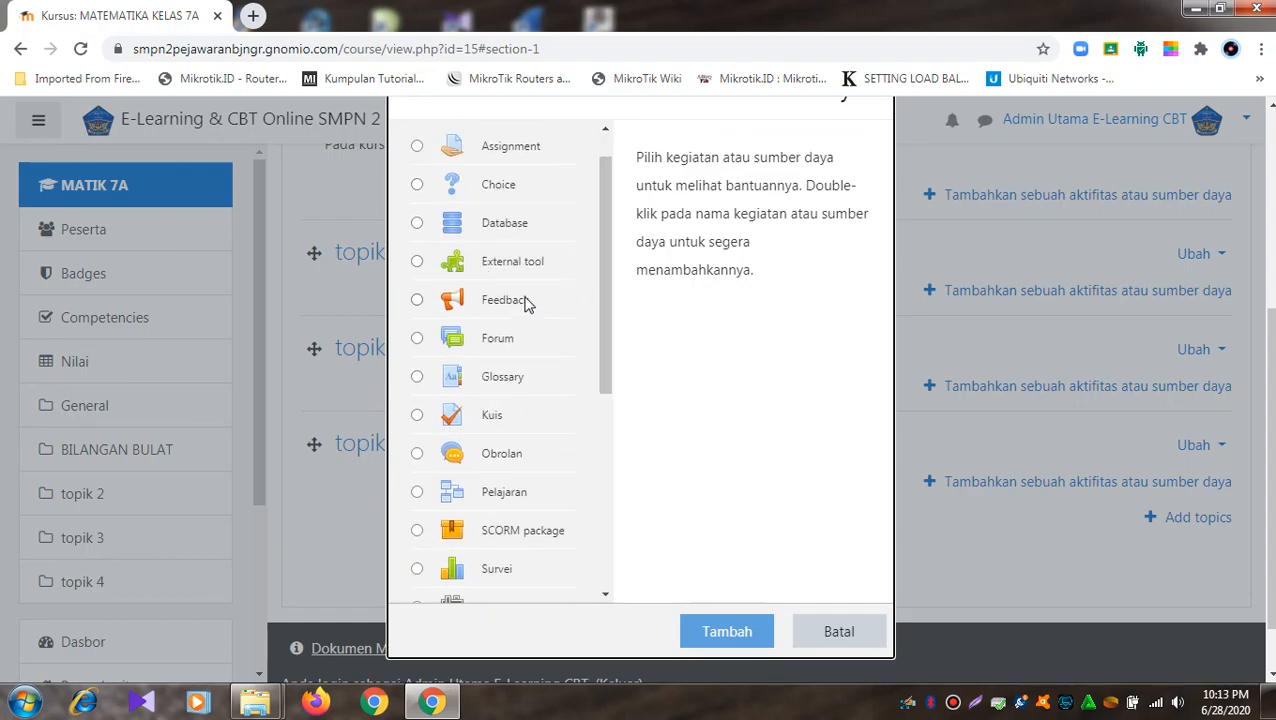
{"action": "left_click_drag", "start_coordinate": [604, 212], "coordinate": [606, 189]}
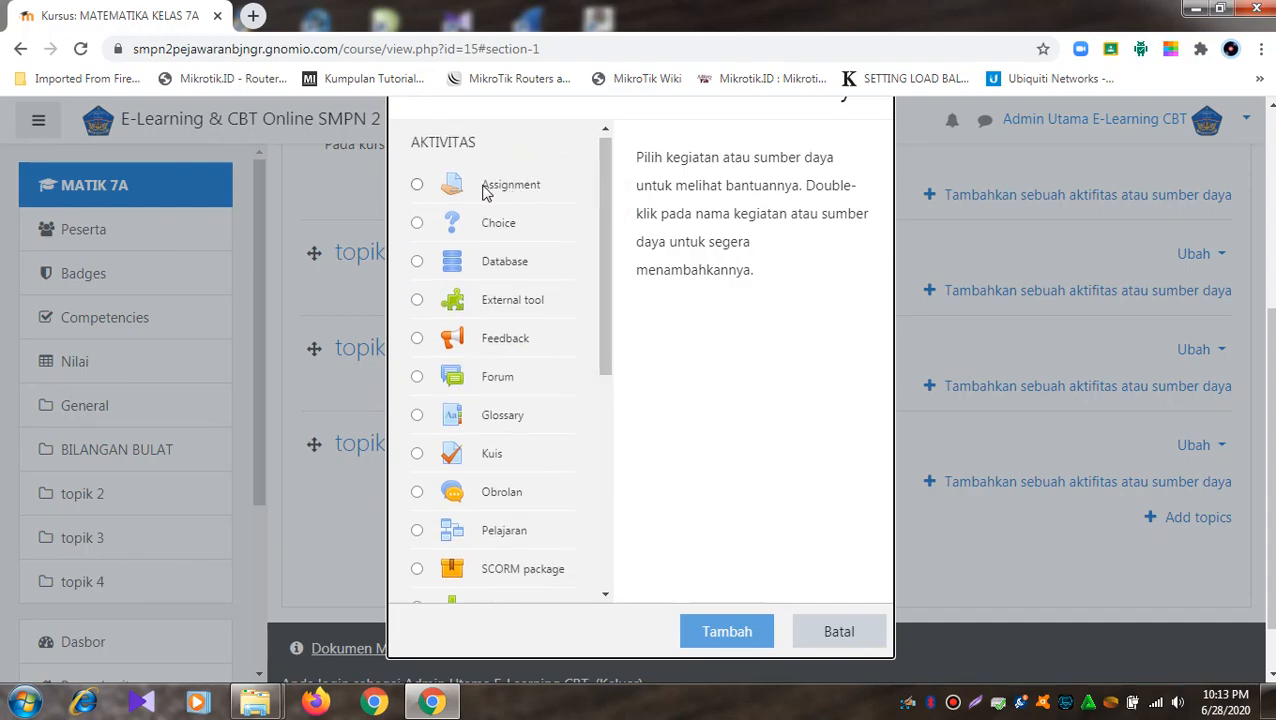
{"action": "left_click", "coordinate": [418, 186]}
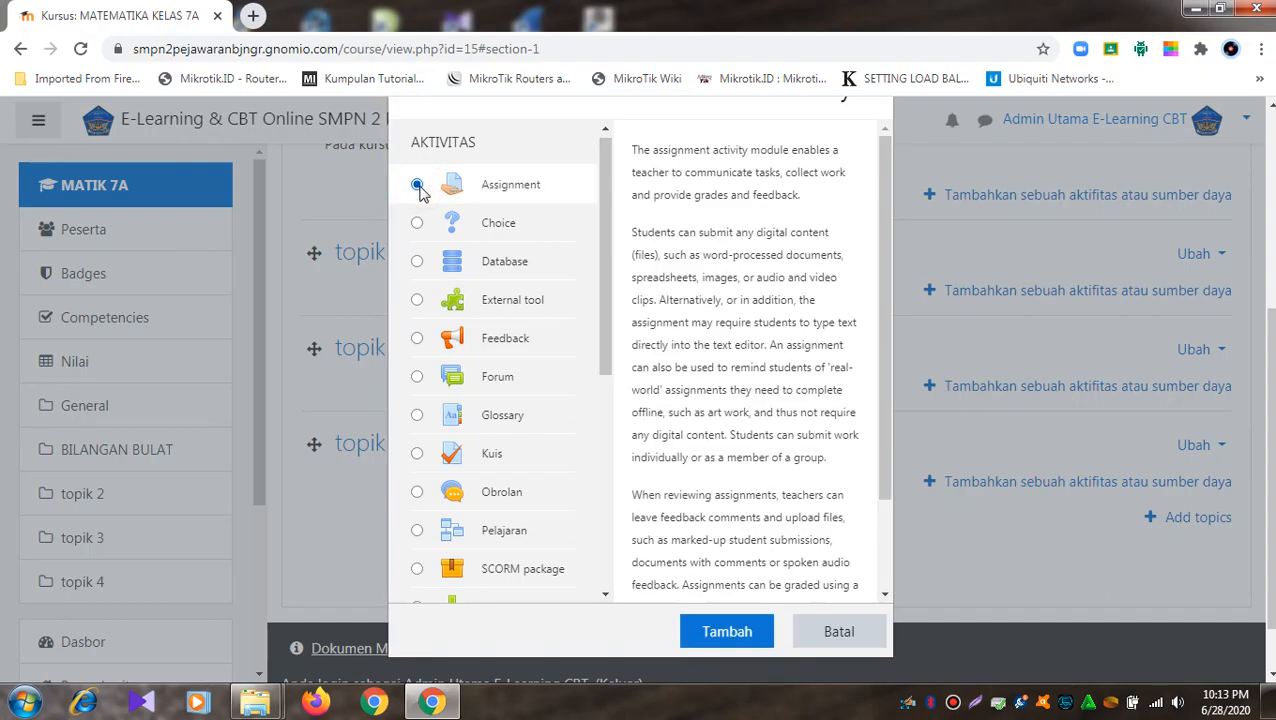
{"action": "left_click_drag", "start_coordinate": [884, 252], "coordinate": [882, 380]}
{"action": "left_click", "coordinate": [750, 632]}
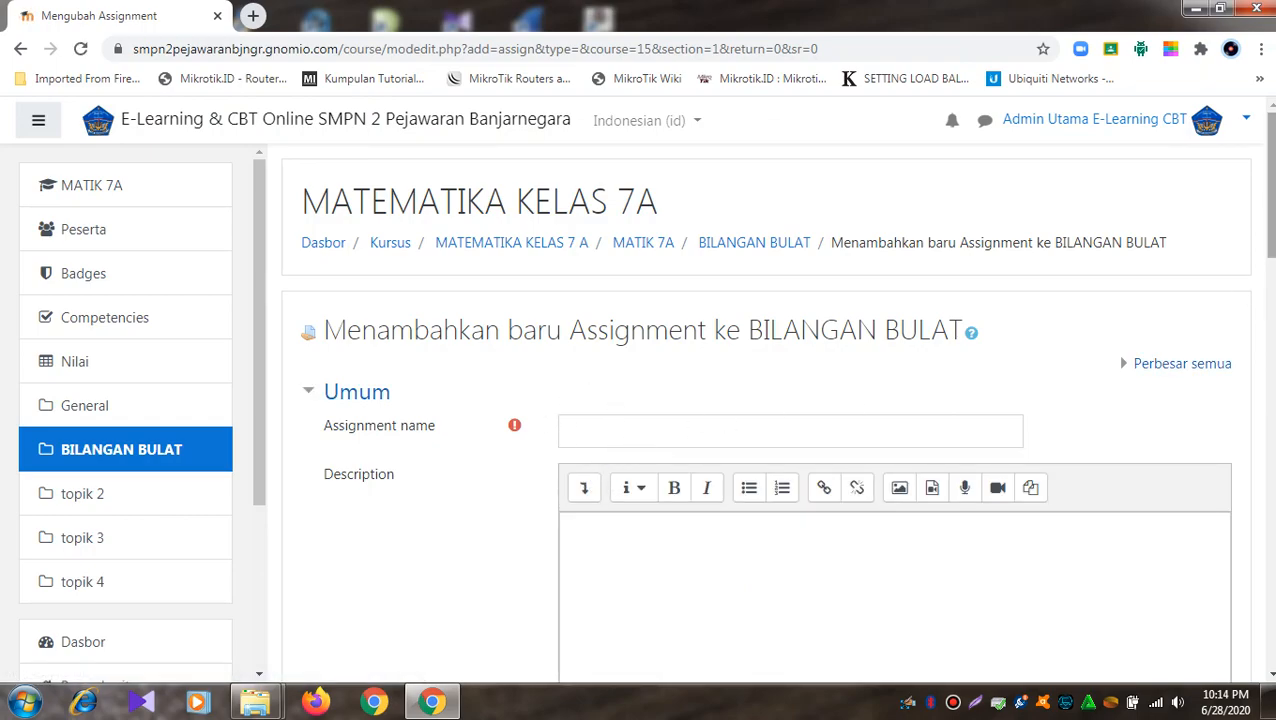
- Enter 'Memahami Bilangan Bulat' as the assignment name
{"action": "scroll", "coordinate": [1268, 200], "scroll_direction": "down", "scroll_amount": 1}
{"action": "scroll", "coordinate": [776, 346], "scroll_direction": "down", "scroll_amount": 1}
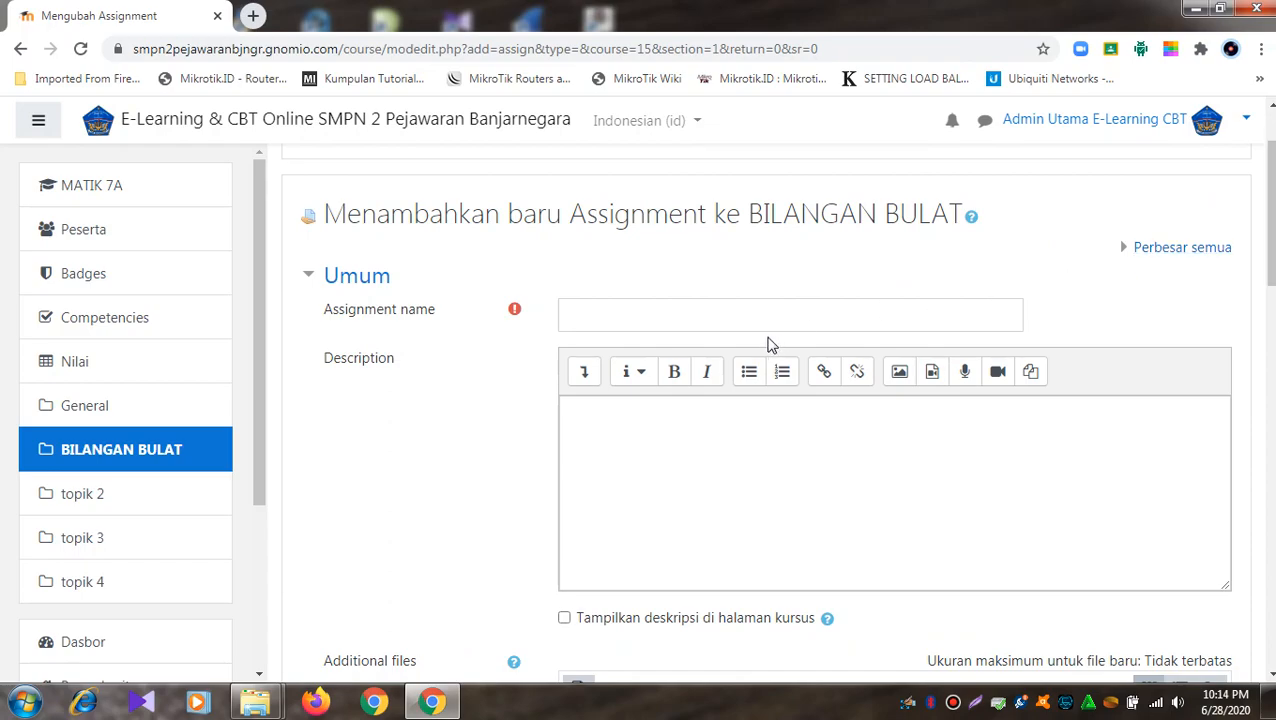
{"action": "left_click", "coordinate": [682, 316]}
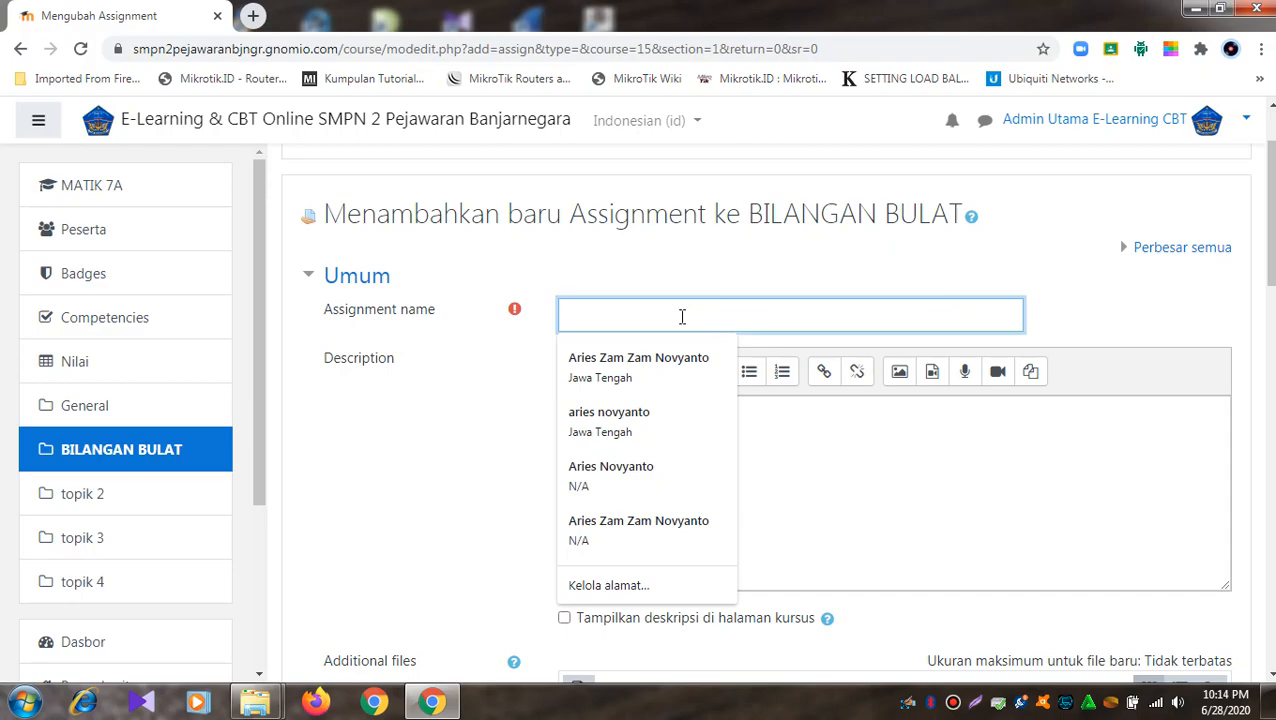
{"action": "type", "text": "Memahami"}
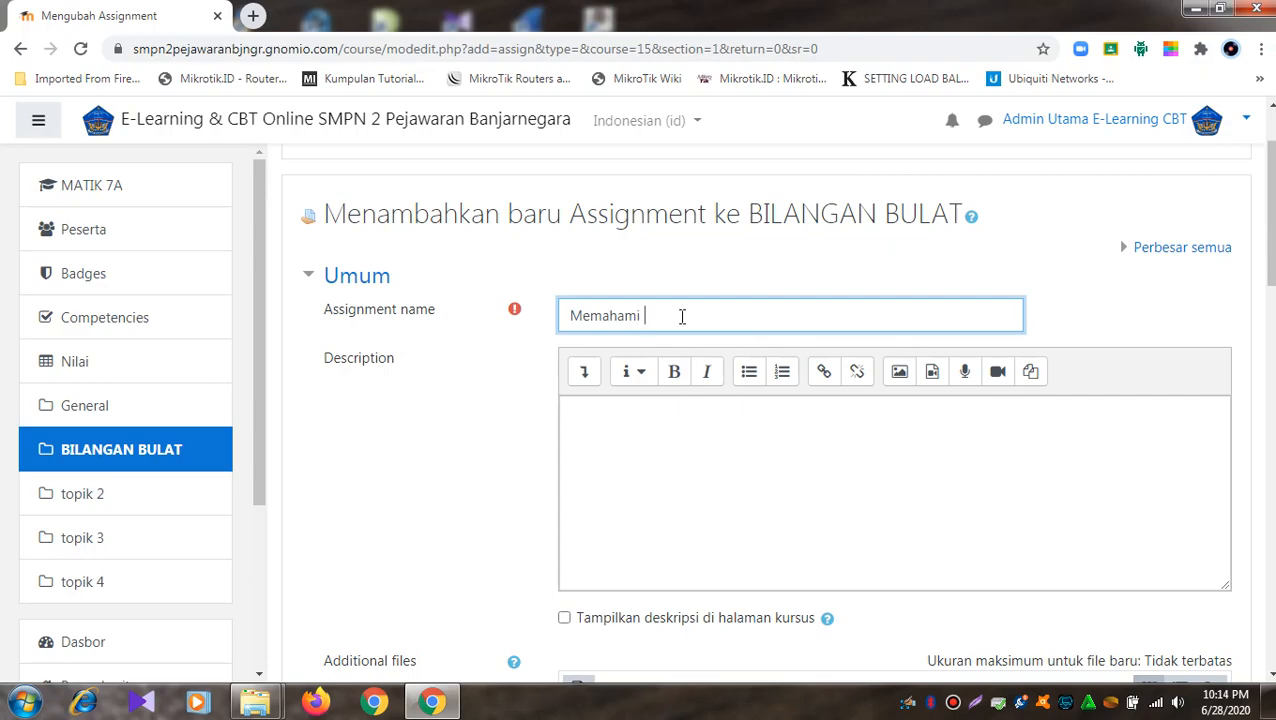
{"action": "type", "text": " Bilangan Bulat"}
{"action": "left_click", "coordinate": [667, 450]}
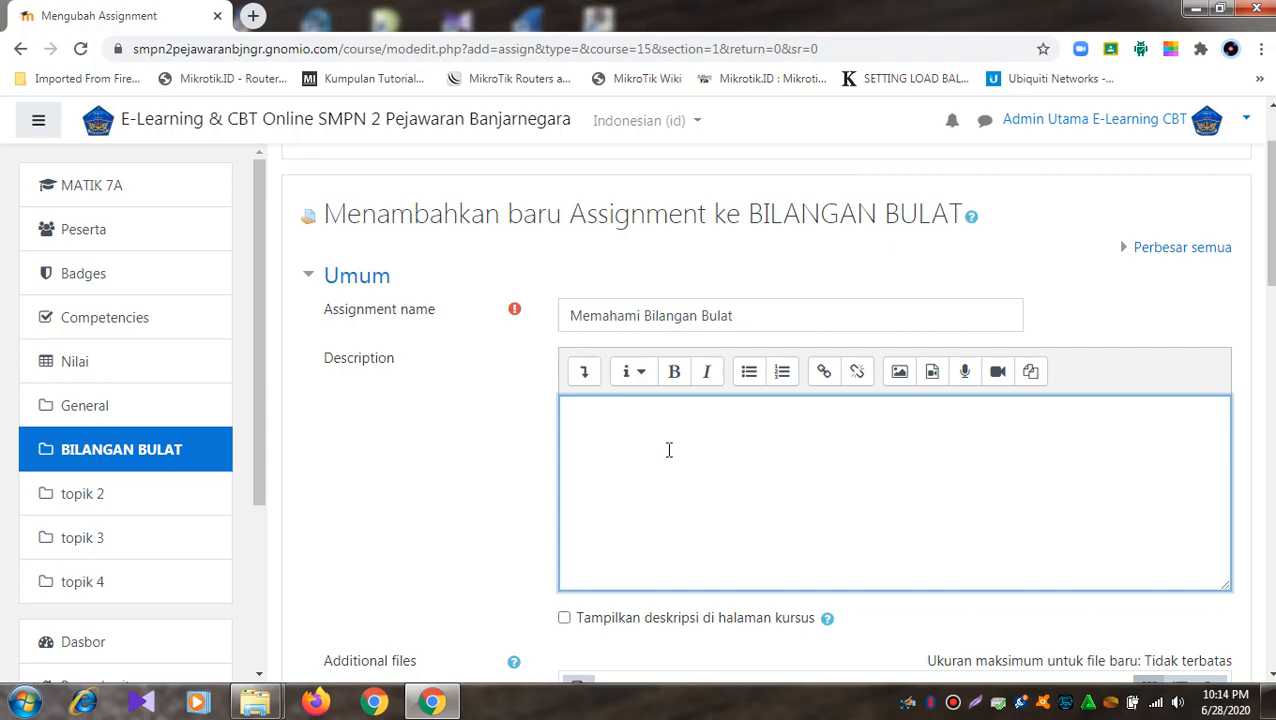
- Type the description 'Pada penugasan ini diharapkan siswa mampu memahami tentang bilangan bulat serta mampu menganalisis tentang bilangan bulat'
{"action": "type", "text": "da penugasan "}
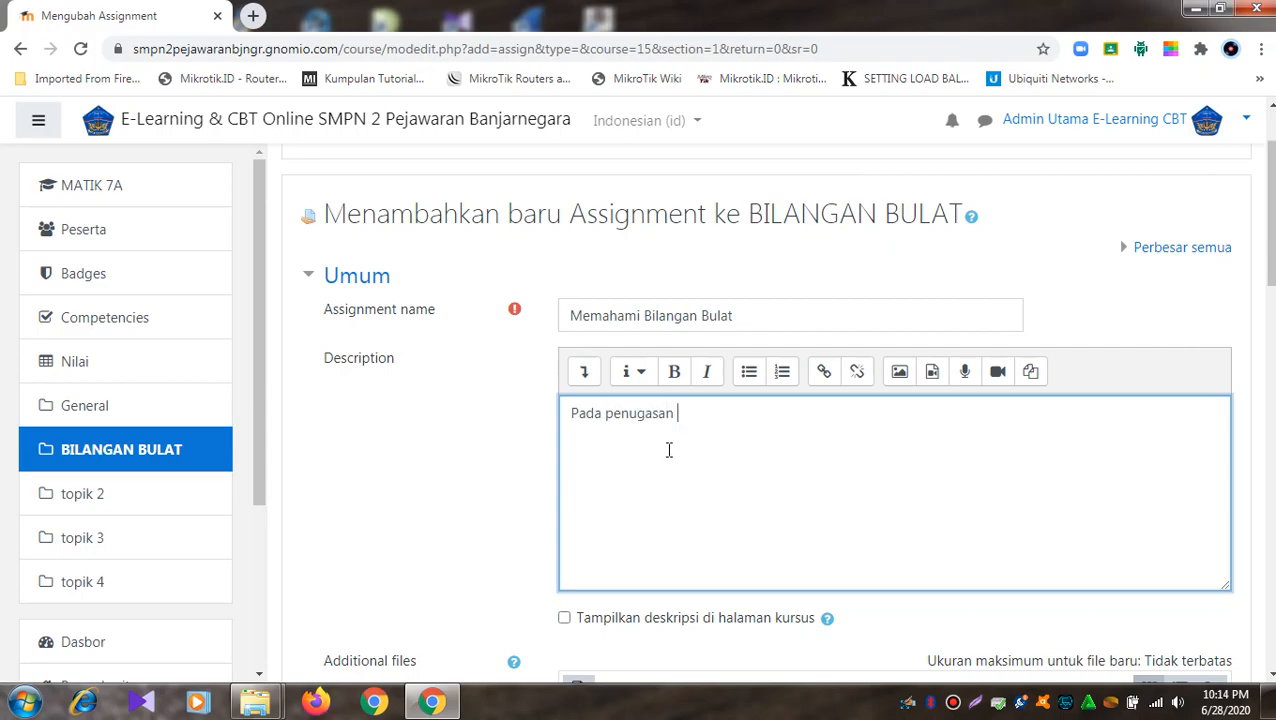
{"action": "type", "text": "ini diharapkan "}
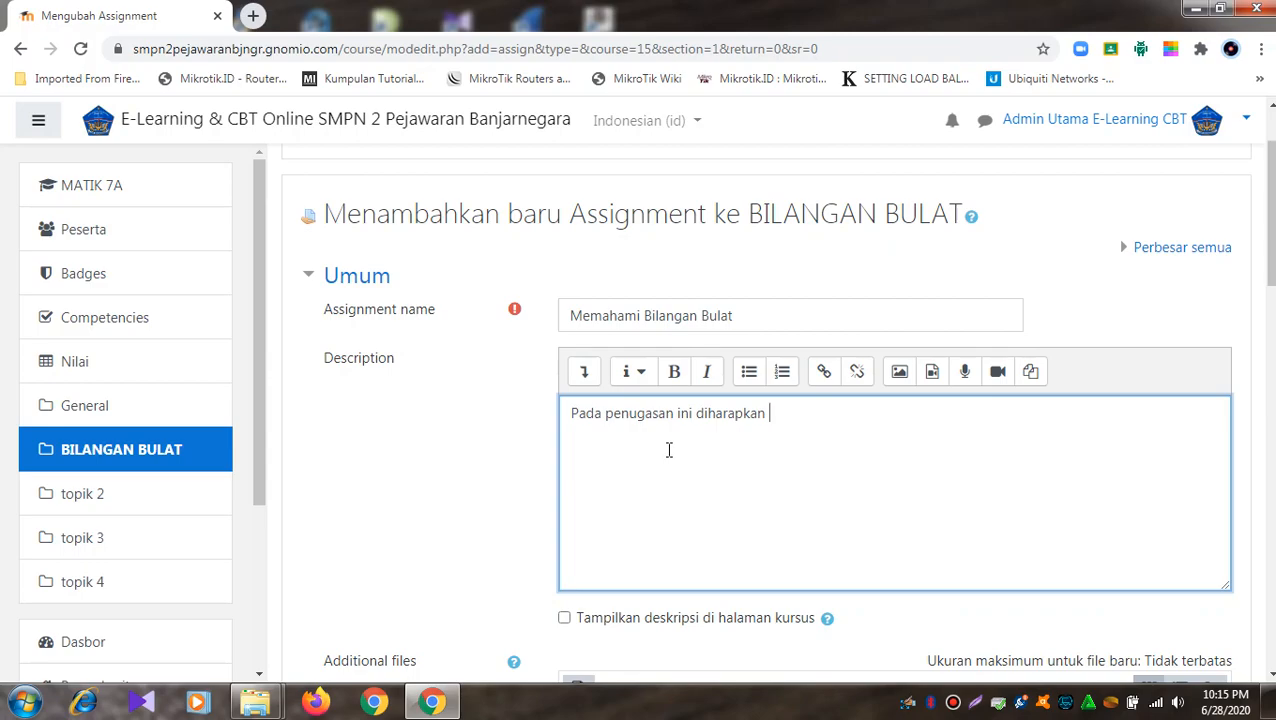
{"action": "type", "text": "siswa "}
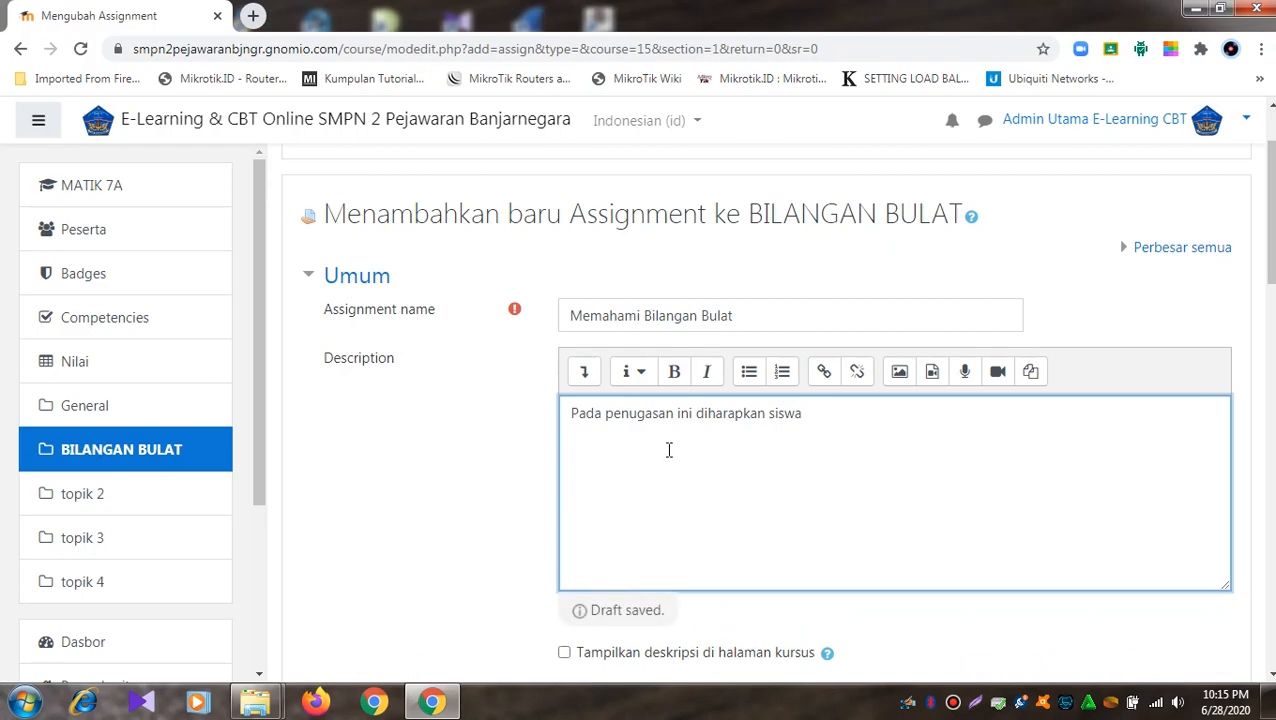
{"action": "type", "text": "mampu"}
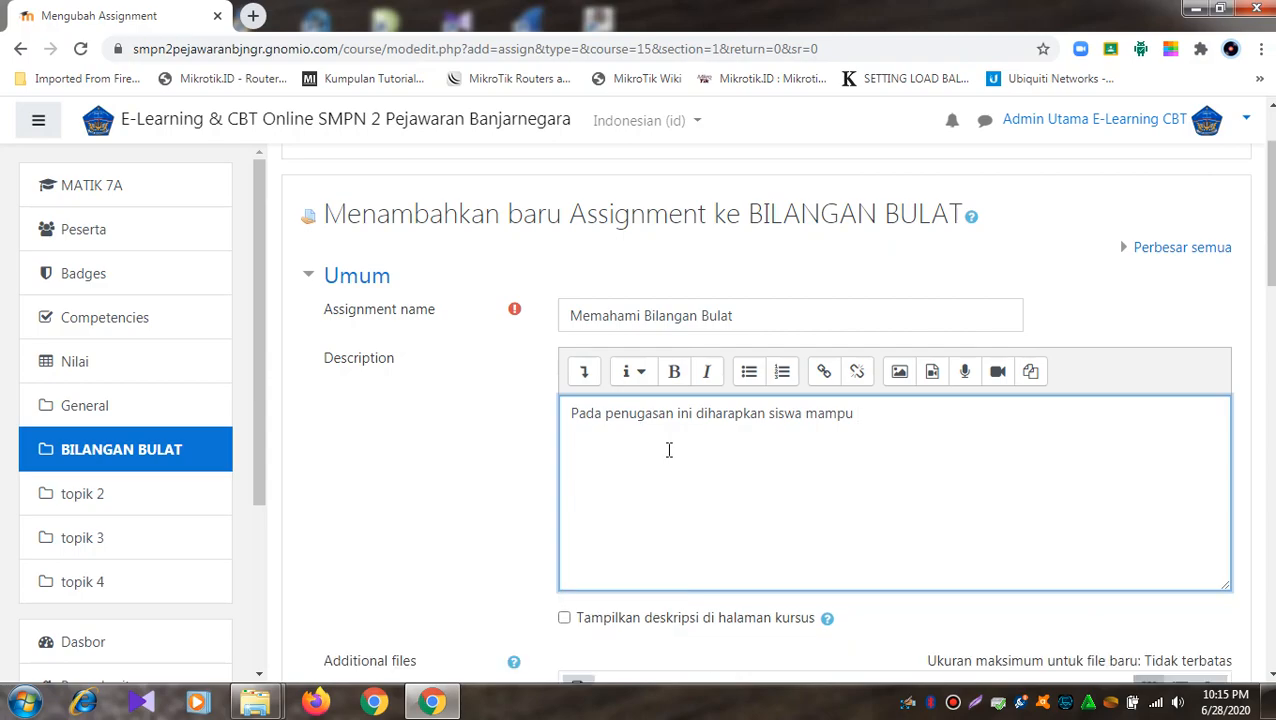
{"action": "type", "text": " memahami tentang"}
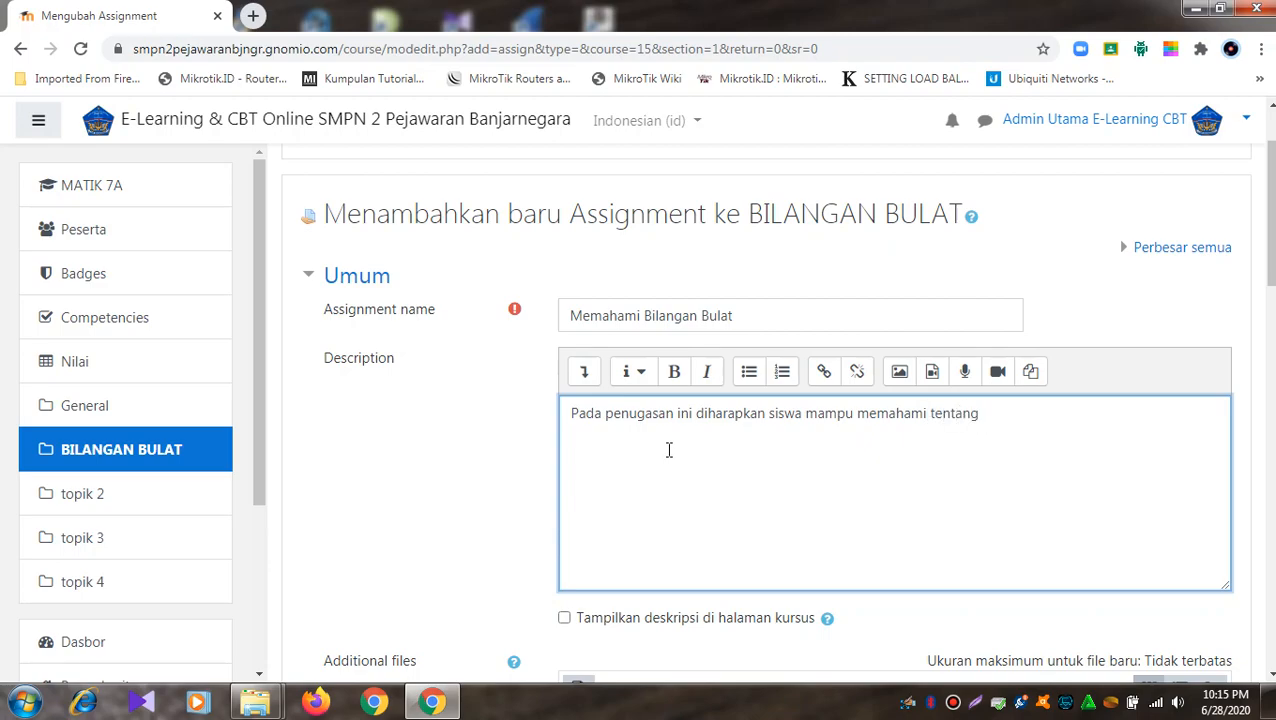
{"action": "type", "text": " bilangan bulat"}
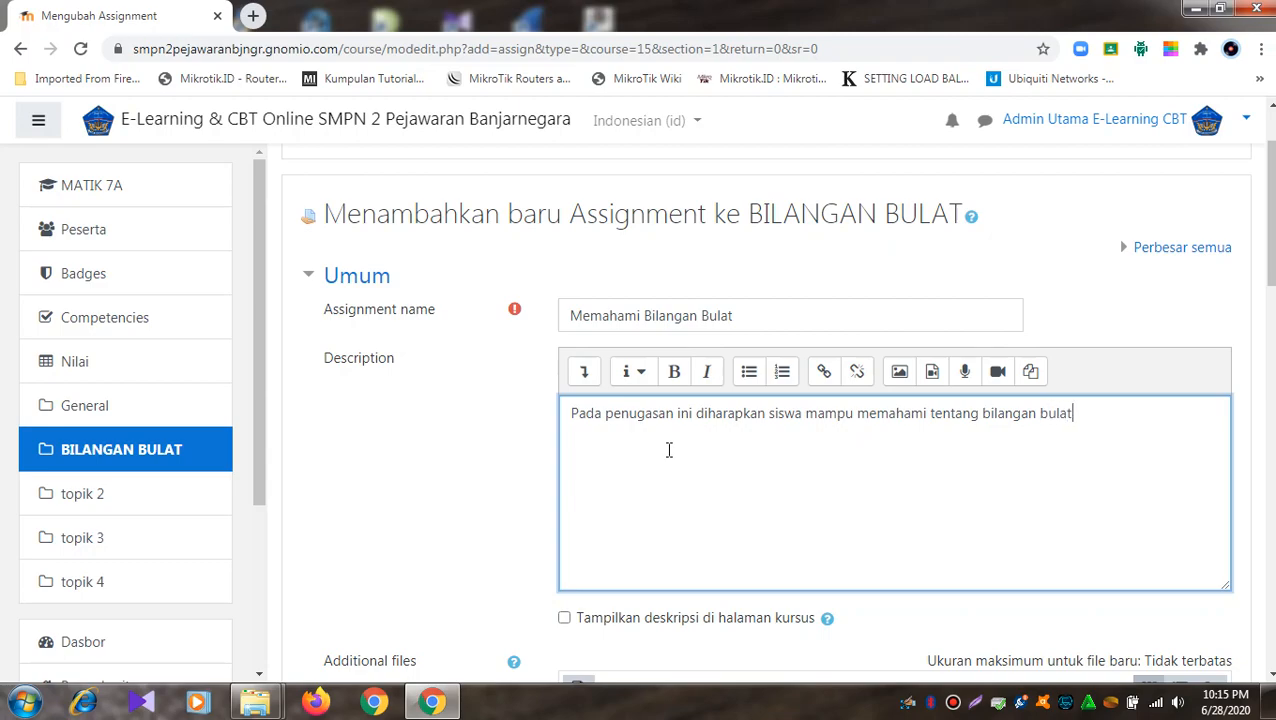
{"action": "type", "text": " serta mampu menganalisis"}
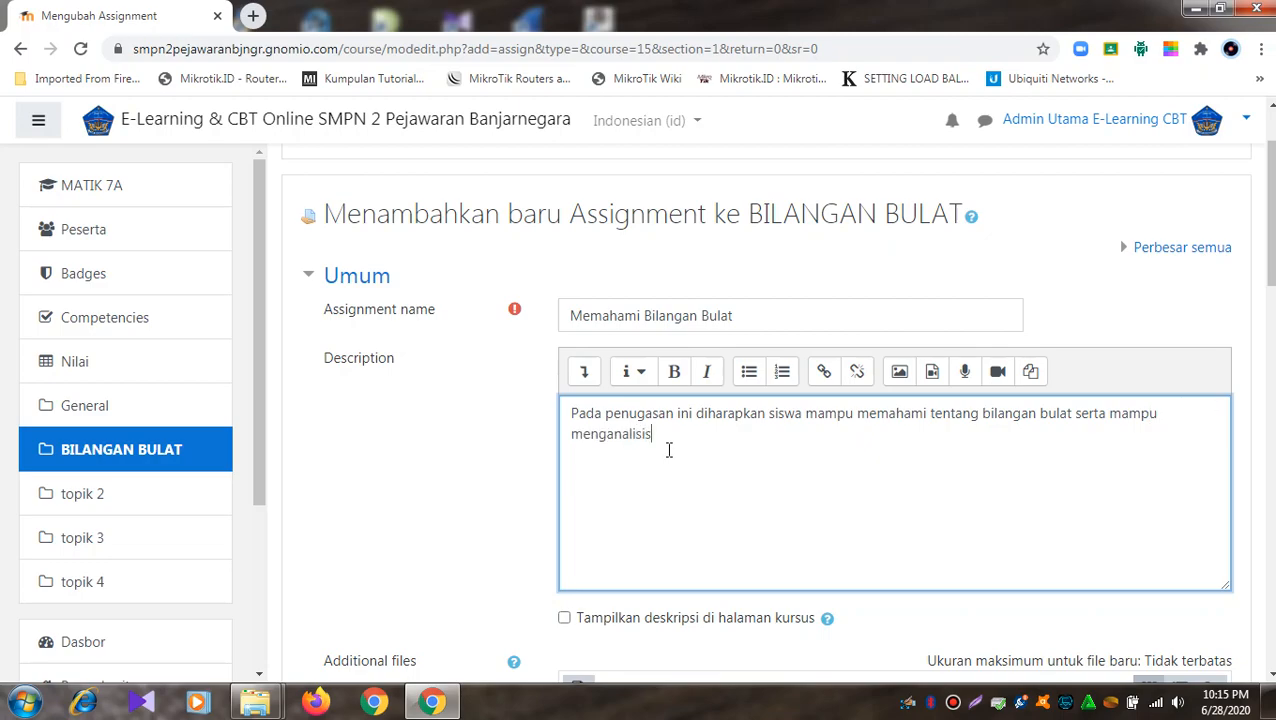
{"action": "type", "text": " tentang bilangan bilat"}
{"action": "key", "text": "ctrl+shift+Left"}
{"action": "type", "text": "biula"}
- Scroll the assignment form down to Additional files, then open a new blank browser tab
{"action": "scroll", "coordinate": [683, 461], "scroll_direction": "down", "scroll_amount": 2}
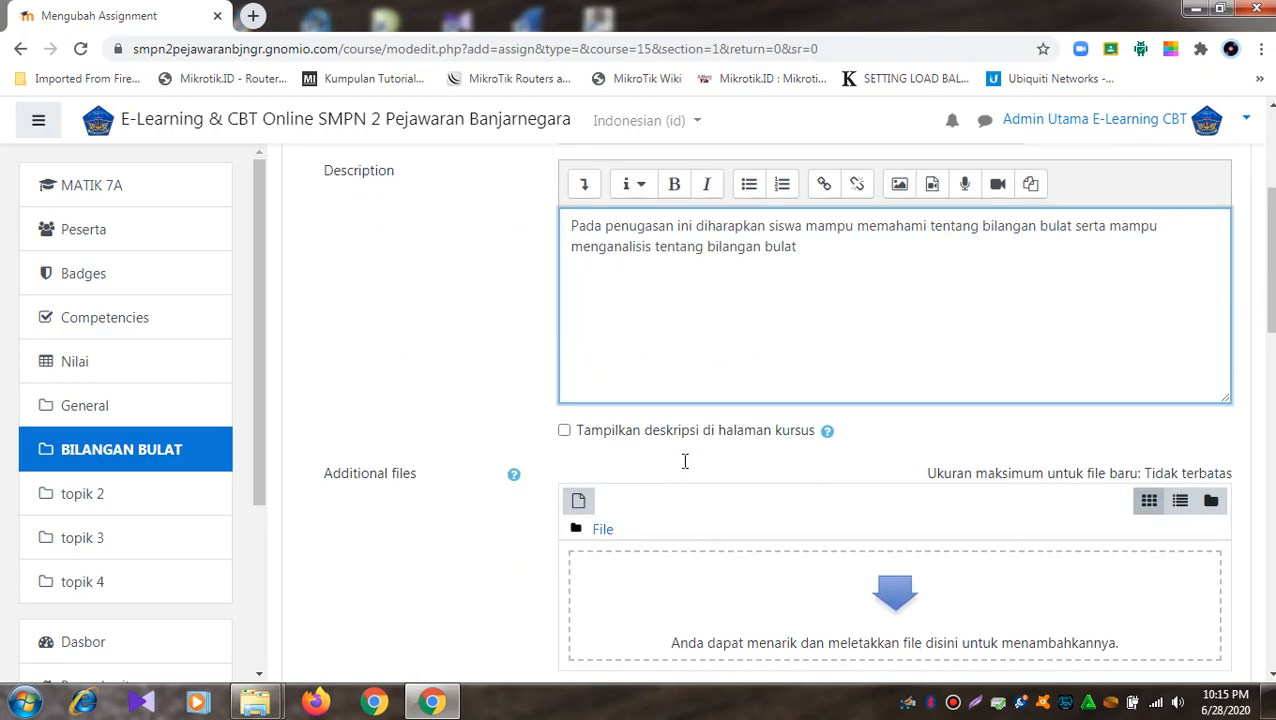
{"action": "left_click", "coordinate": [564, 430]}
{"action": "scroll", "coordinate": [670, 458], "scroll_direction": "down", "scroll_amount": 4}
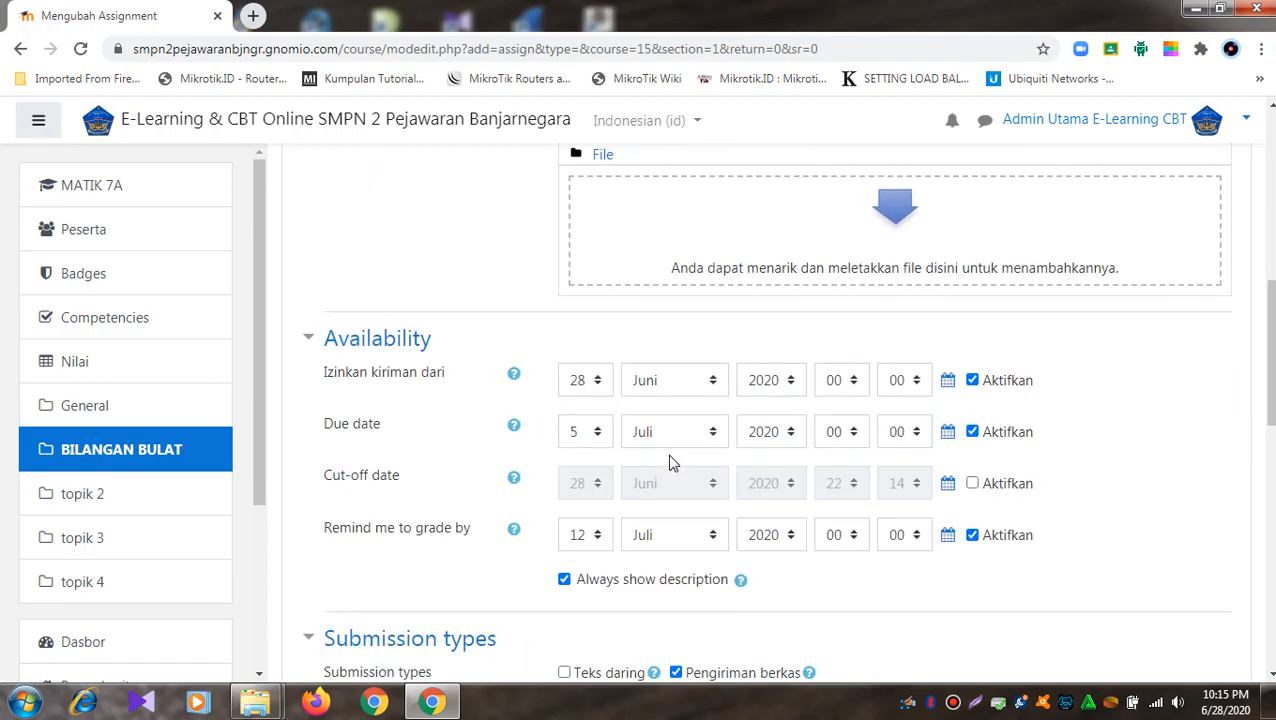
{"action": "scroll", "coordinate": [606, 414], "scroll_direction": "up", "scroll_amount": 1}
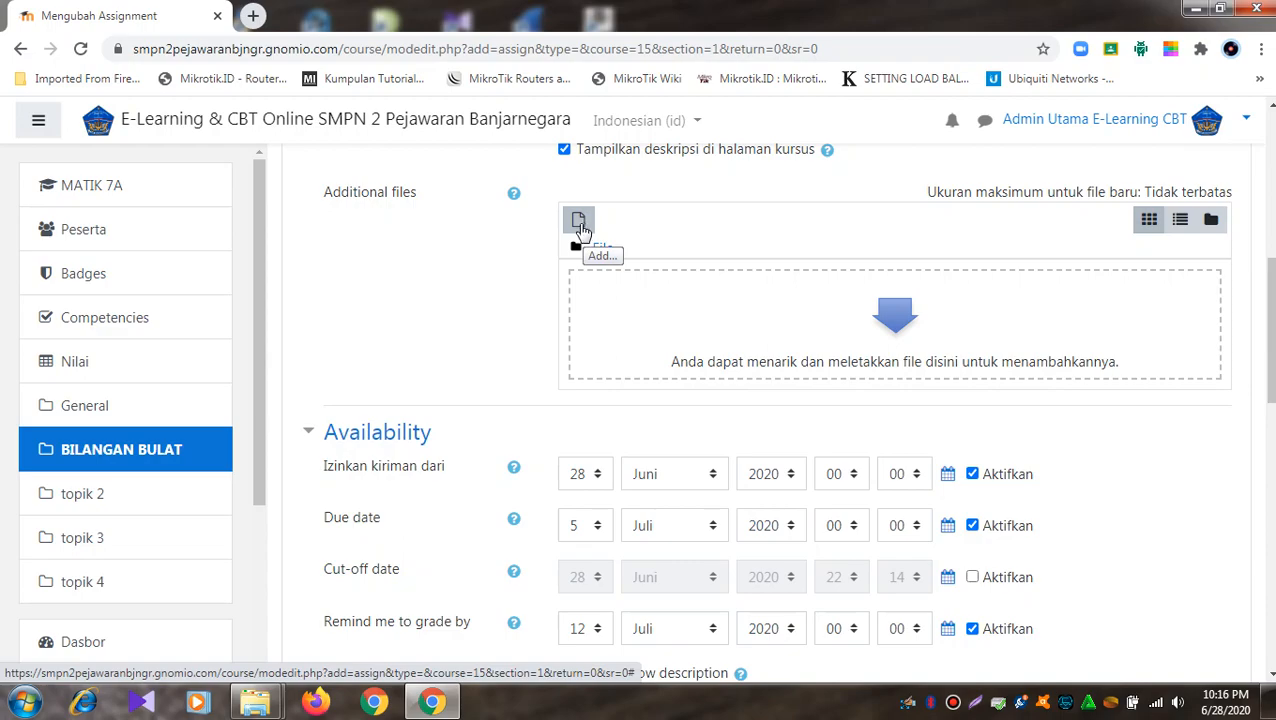
{"action": "left_click", "coordinate": [253, 15]}
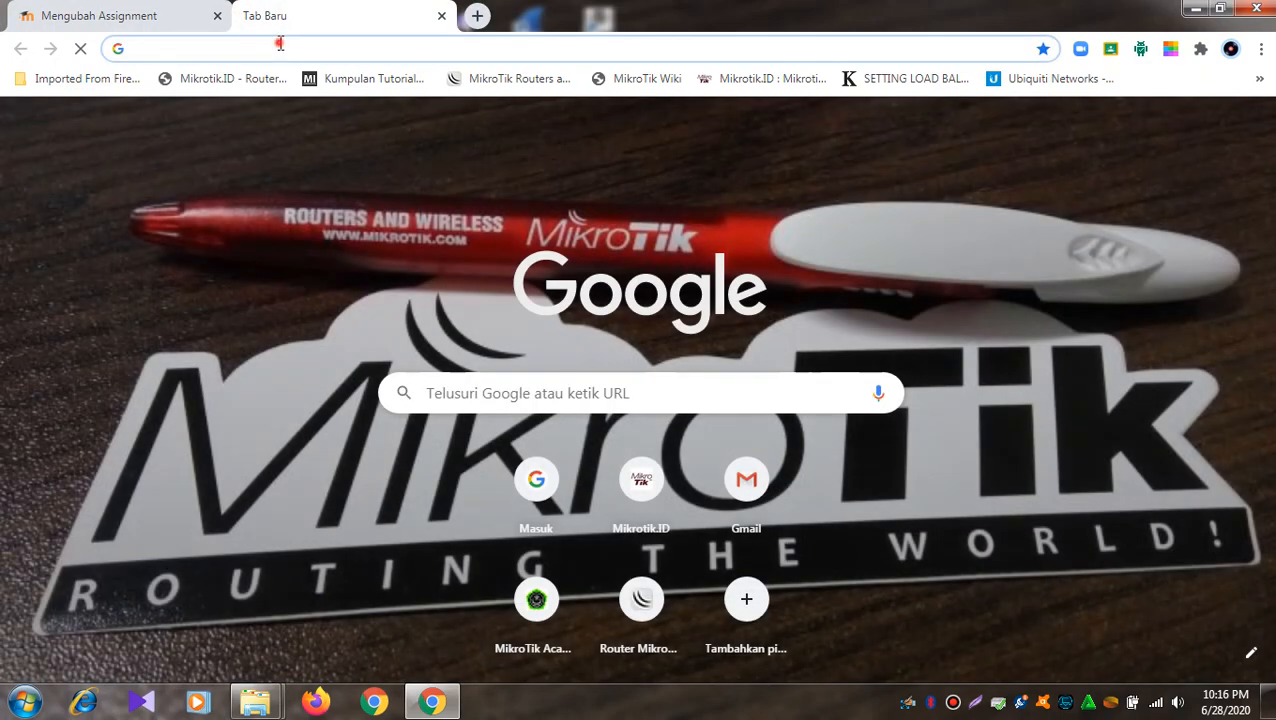
- Search Google for 'pengertian bilangan bulat.ppt' and browse the results
{"action": "left_click", "coordinate": [280, 44]}
{"action": "type", "text": "pengertian bilangan "}
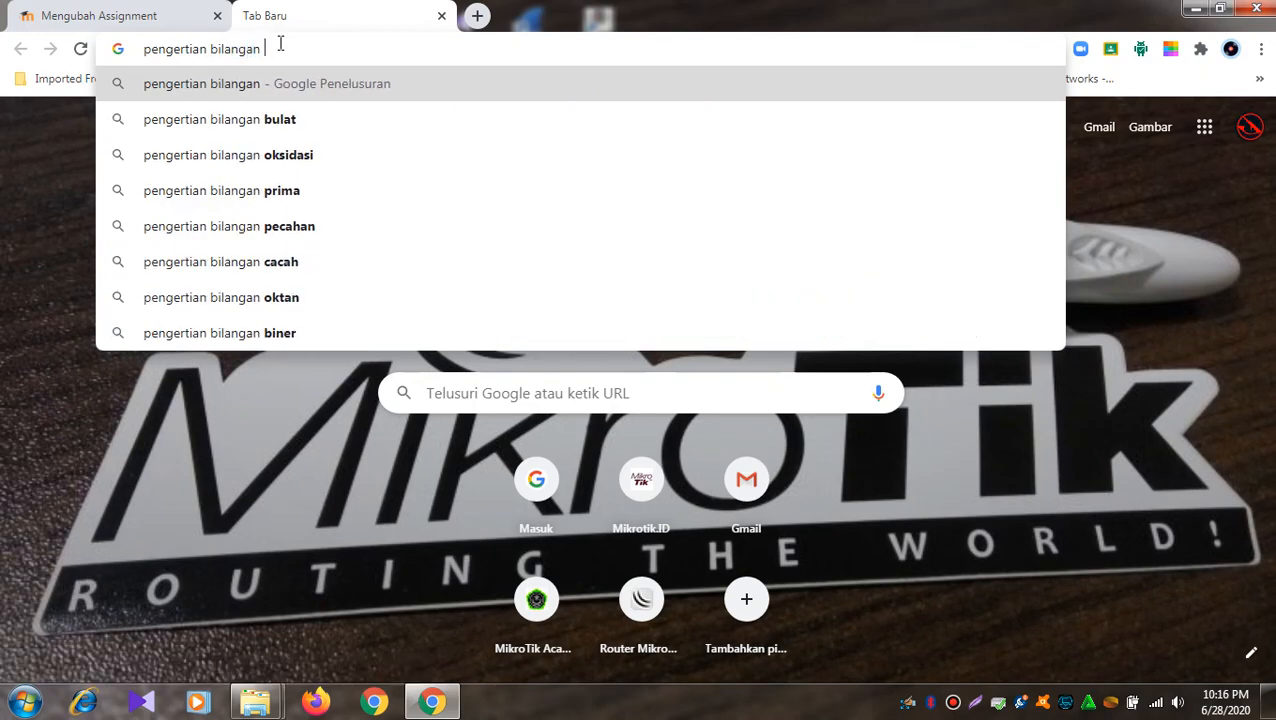
{"action": "type", "text": "bulat"}
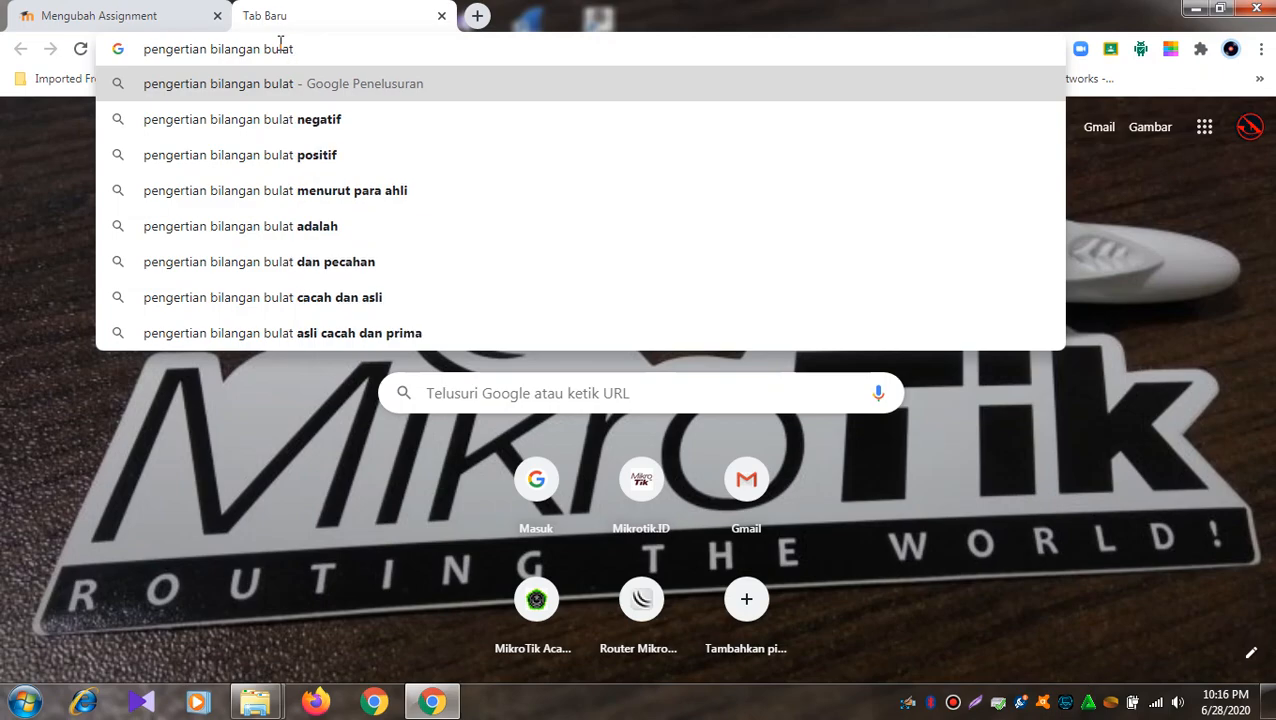
{"action": "type", "text": ".ppt"}
{"action": "key", "text": "Return"}
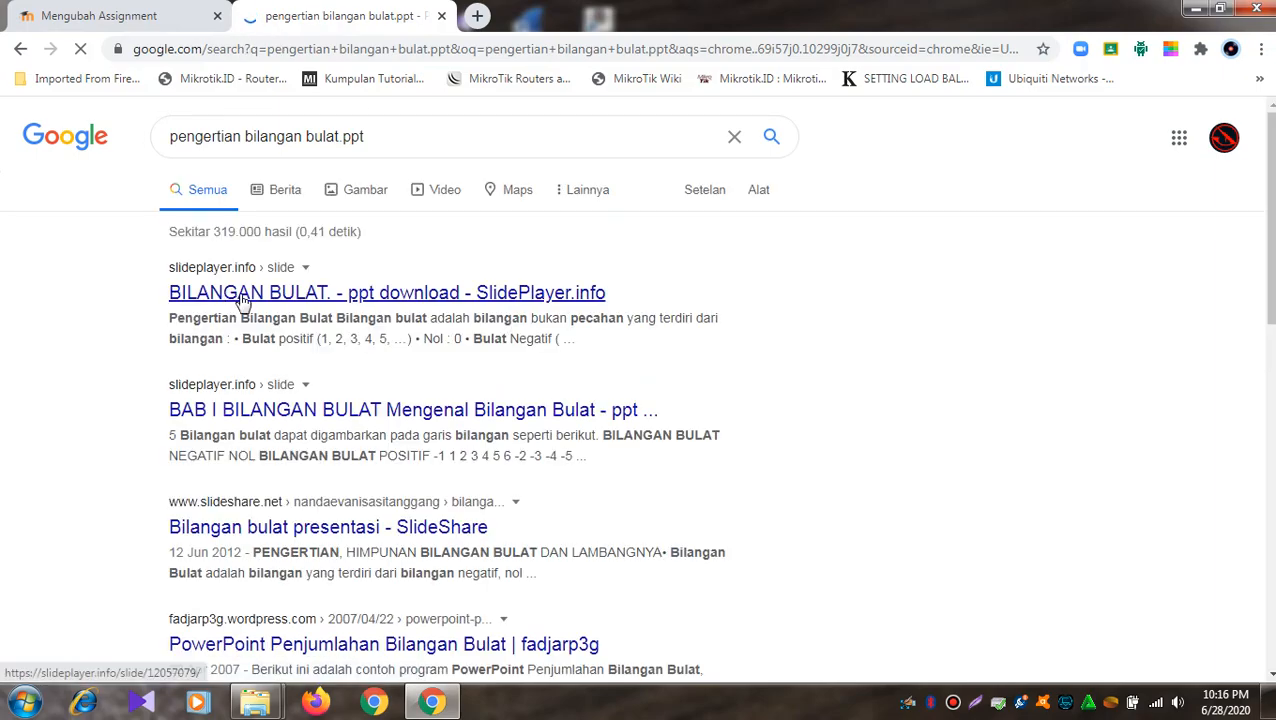
{"action": "scroll", "coordinate": [249, 300], "scroll_direction": "down", "scroll_amount": 1}
{"action": "scroll", "coordinate": [249, 305], "scroll_direction": "down", "scroll_amount": 2}
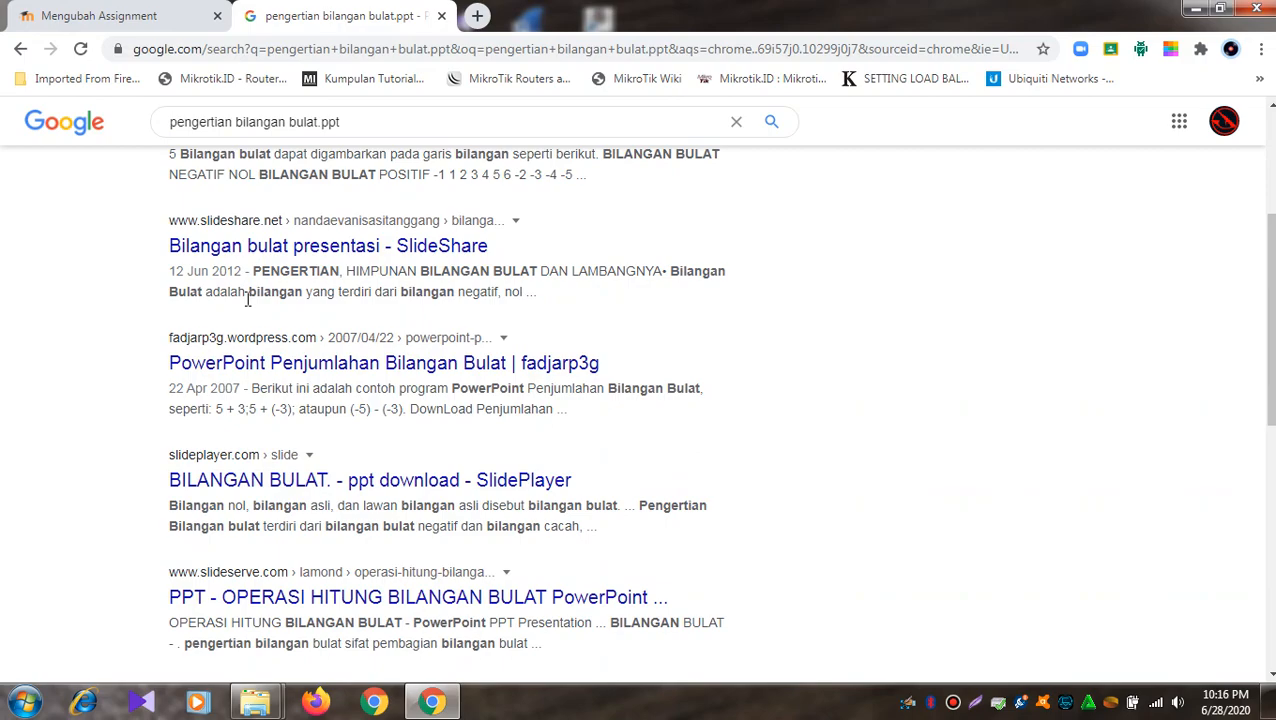
{"action": "scroll", "coordinate": [247, 300], "scroll_direction": "down", "scroll_amount": 3}
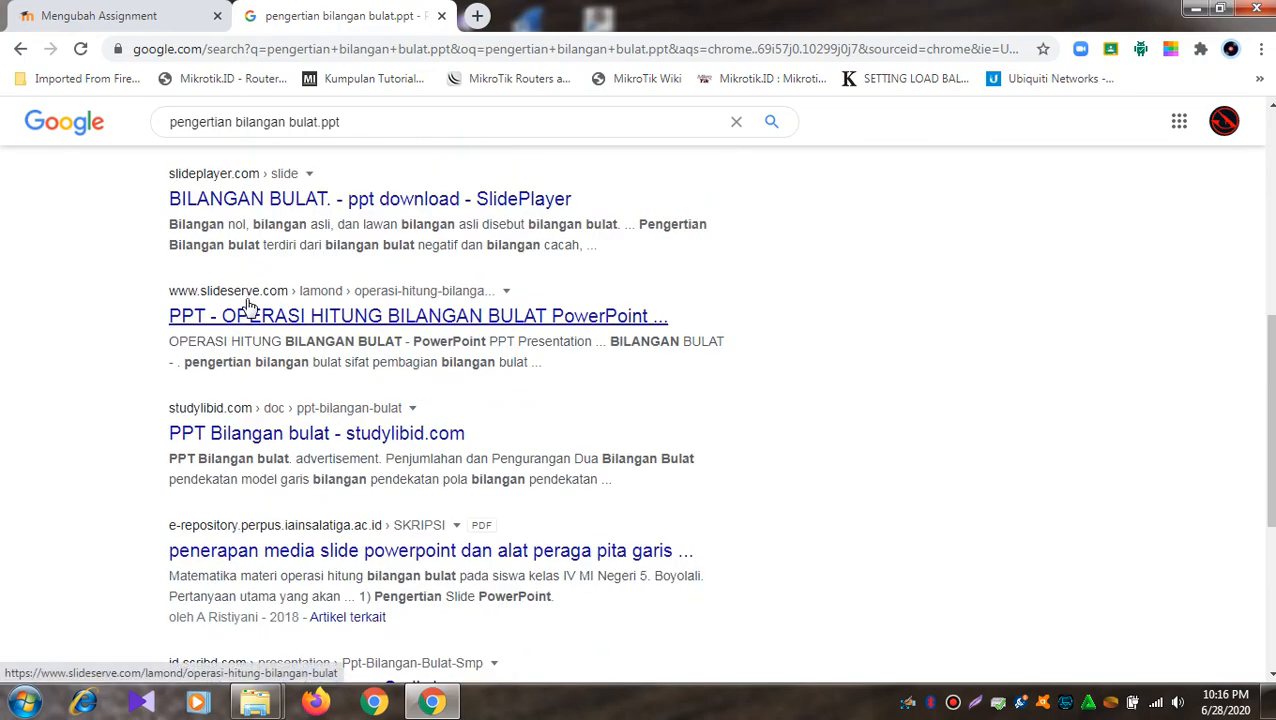
{"action": "scroll", "coordinate": [249, 305], "scroll_direction": "down", "scroll_amount": 2}
{"action": "scroll", "coordinate": [248, 305], "scroll_direction": "up", "scroll_amount": 8}
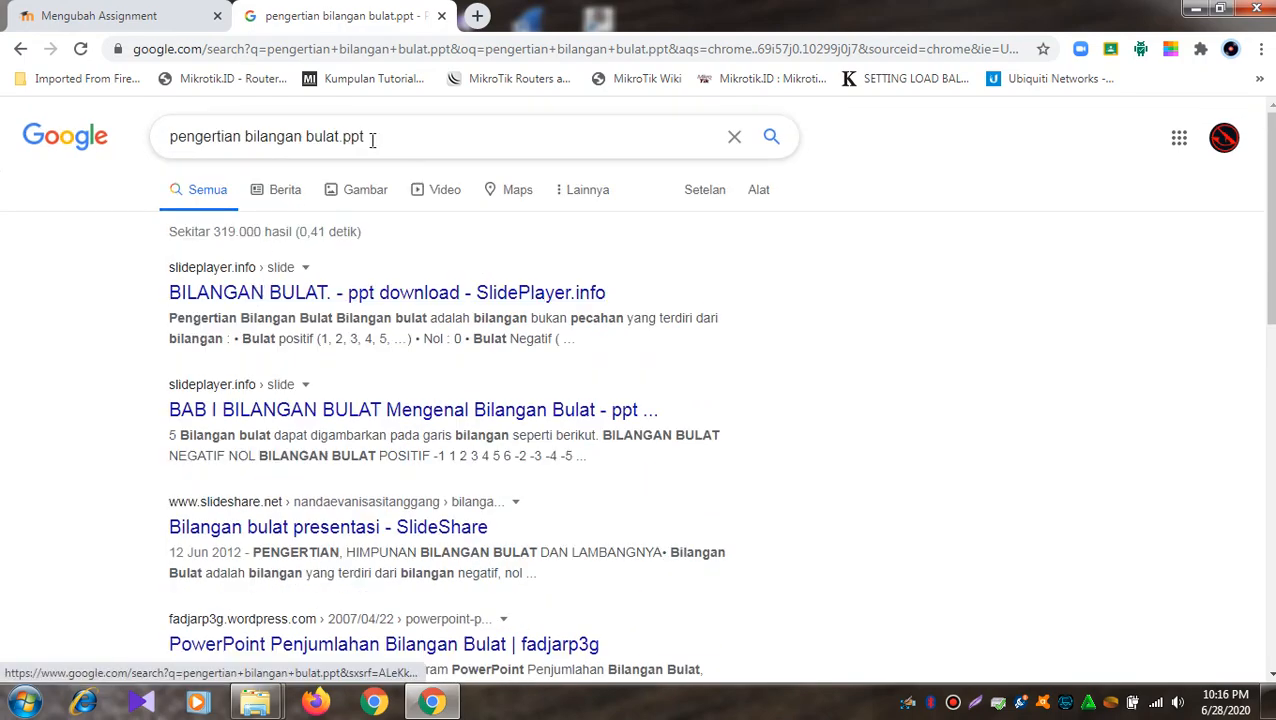
- Search again for 'pengertian bilangan bulat' without '.ppt', review the results, then close the tab
{"action": "left_click", "coordinate": [384, 139]}
{"action": "key", "text": "BackSpace"}
{"action": "key", "text": "BackSpace"}
{"action": "key", "text": "BackSpace"}
{"action": "key", "text": "BackSpace"}
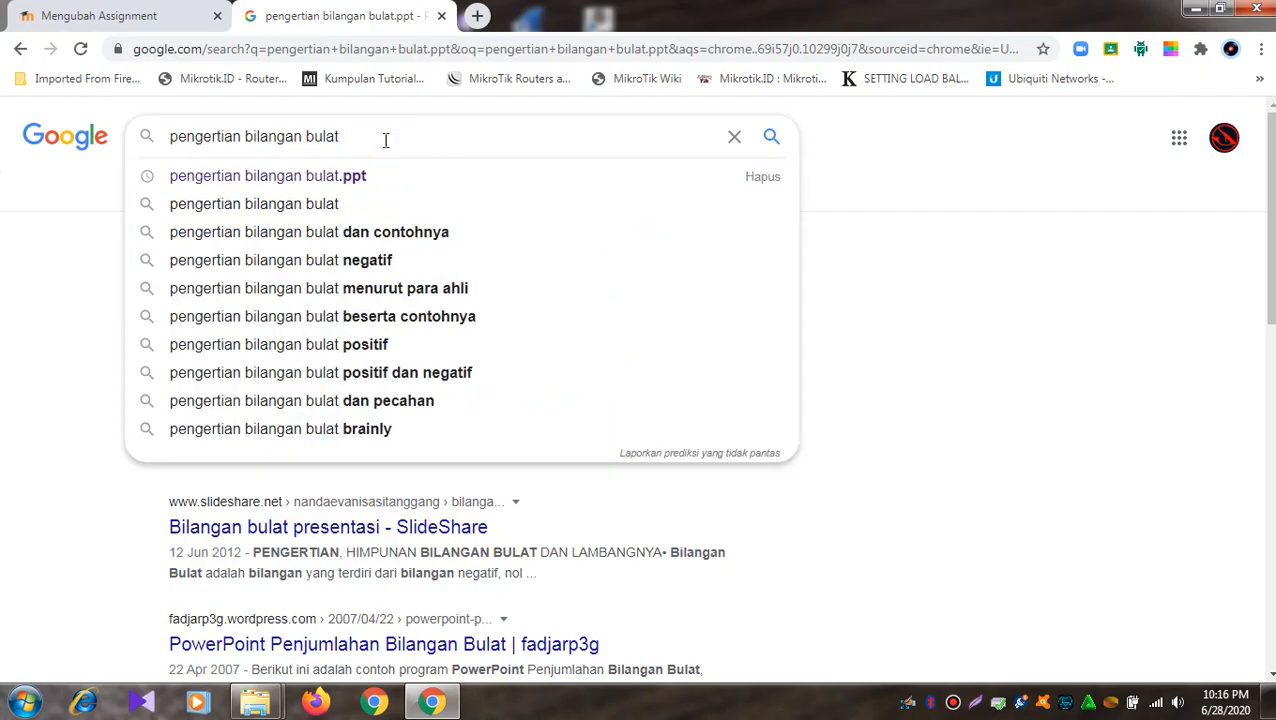
{"action": "key", "text": "Return"}
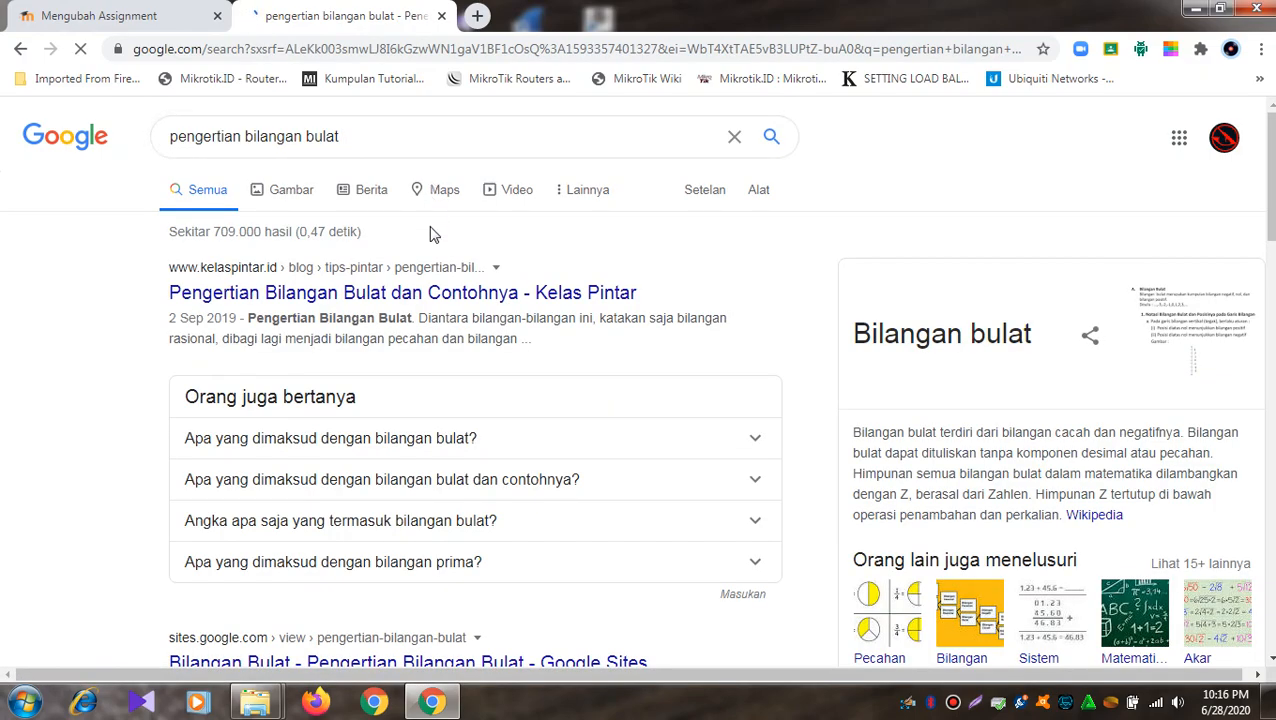
{"action": "scroll", "coordinate": [432, 234], "scroll_direction": "down", "scroll_amount": 4}
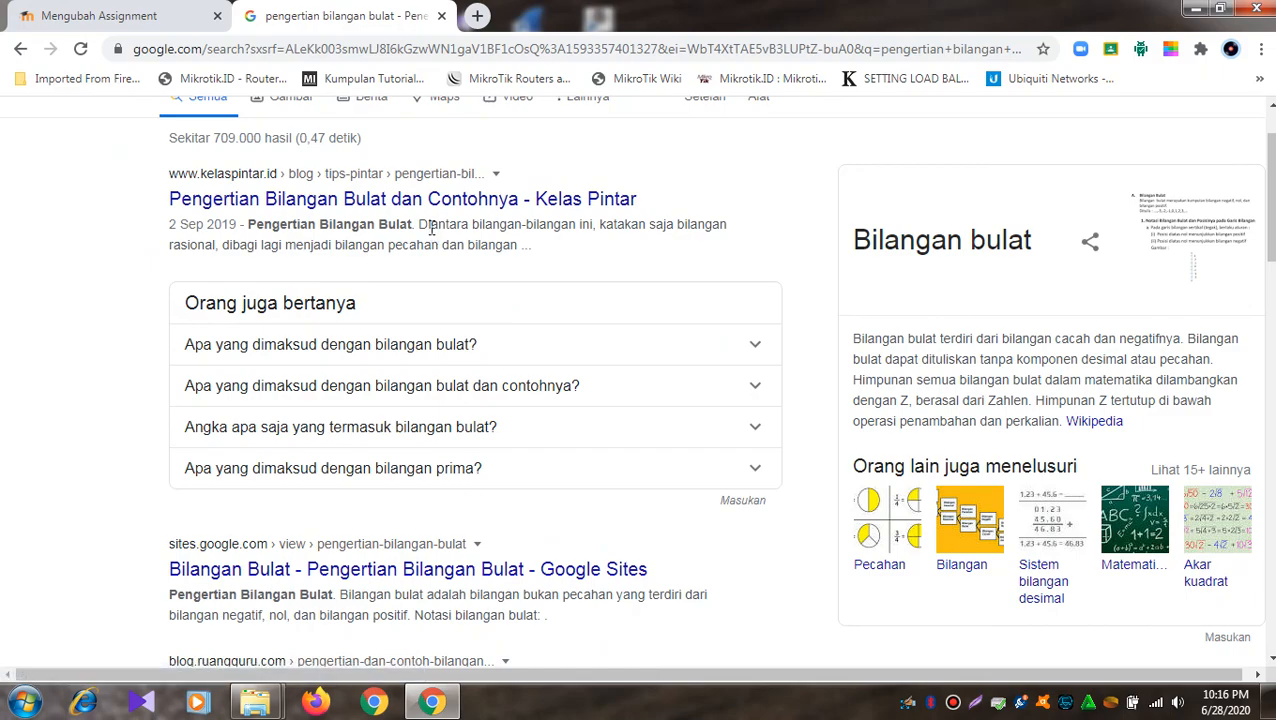
{"action": "scroll", "coordinate": [432, 234], "scroll_direction": "down", "scroll_amount": 6}
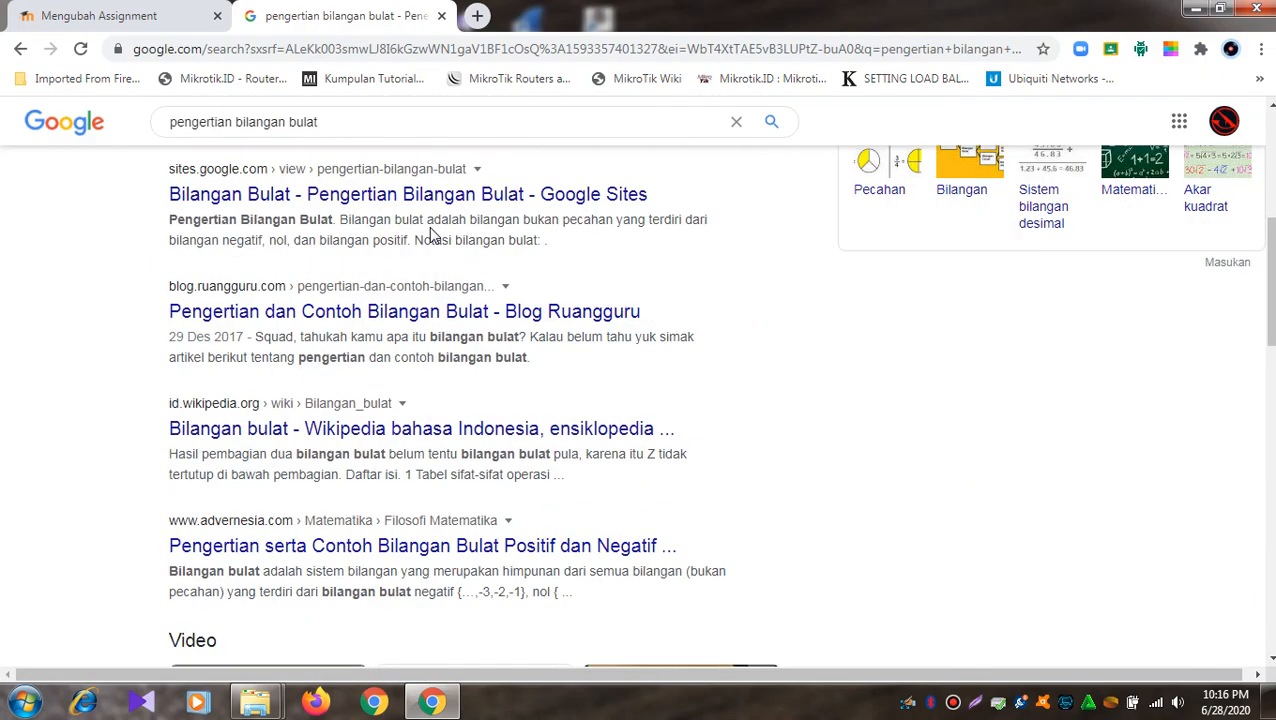
{"action": "scroll", "coordinate": [432, 234], "scroll_direction": "down", "scroll_amount": 3}
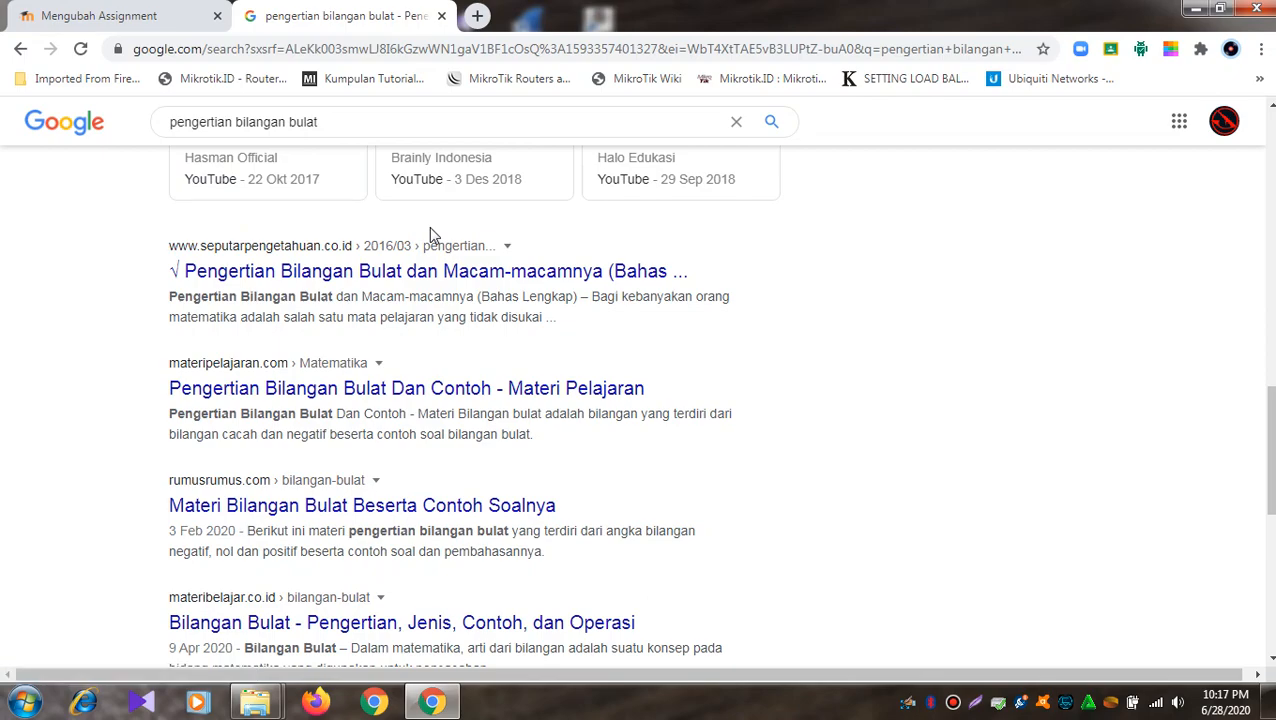
{"action": "scroll", "coordinate": [429, 226], "scroll_direction": "up", "scroll_amount": 7}
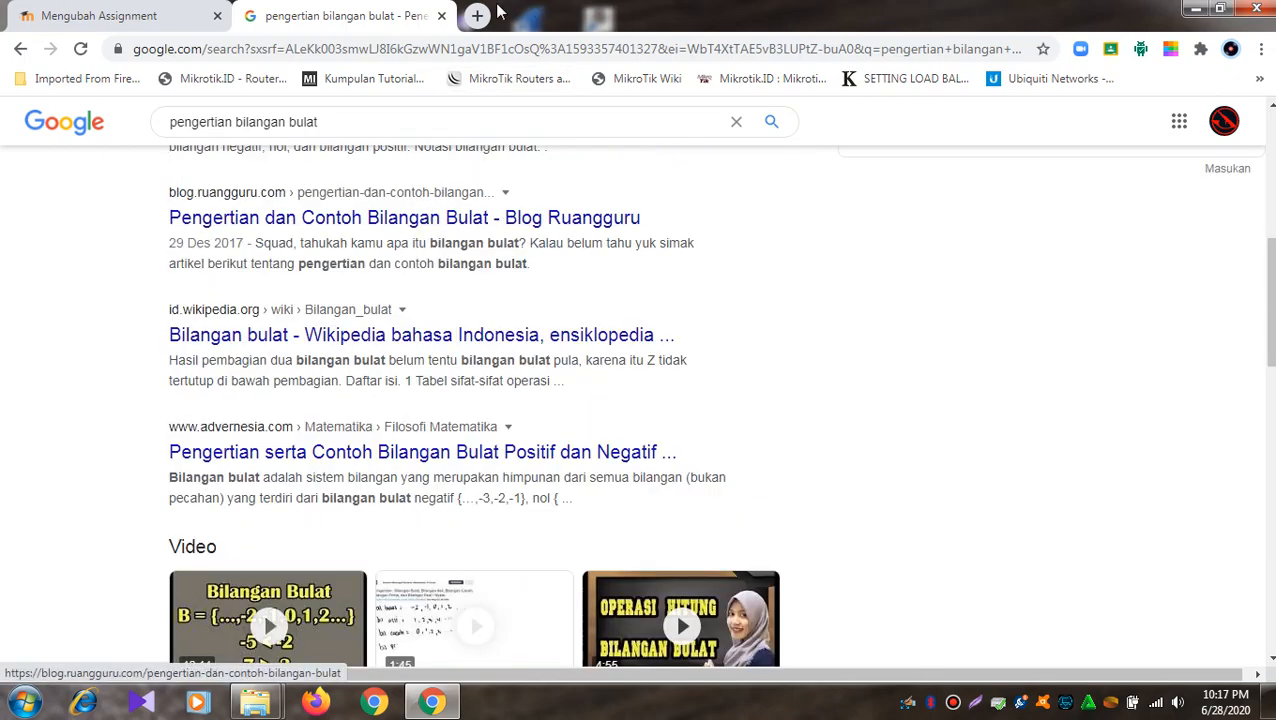
{"action": "left_click", "coordinate": [441, 17]}
- In the Additional files picker, choose 8-dns-server.ppt from the Downloads folder
{"action": "left_click", "coordinate": [580, 222]}
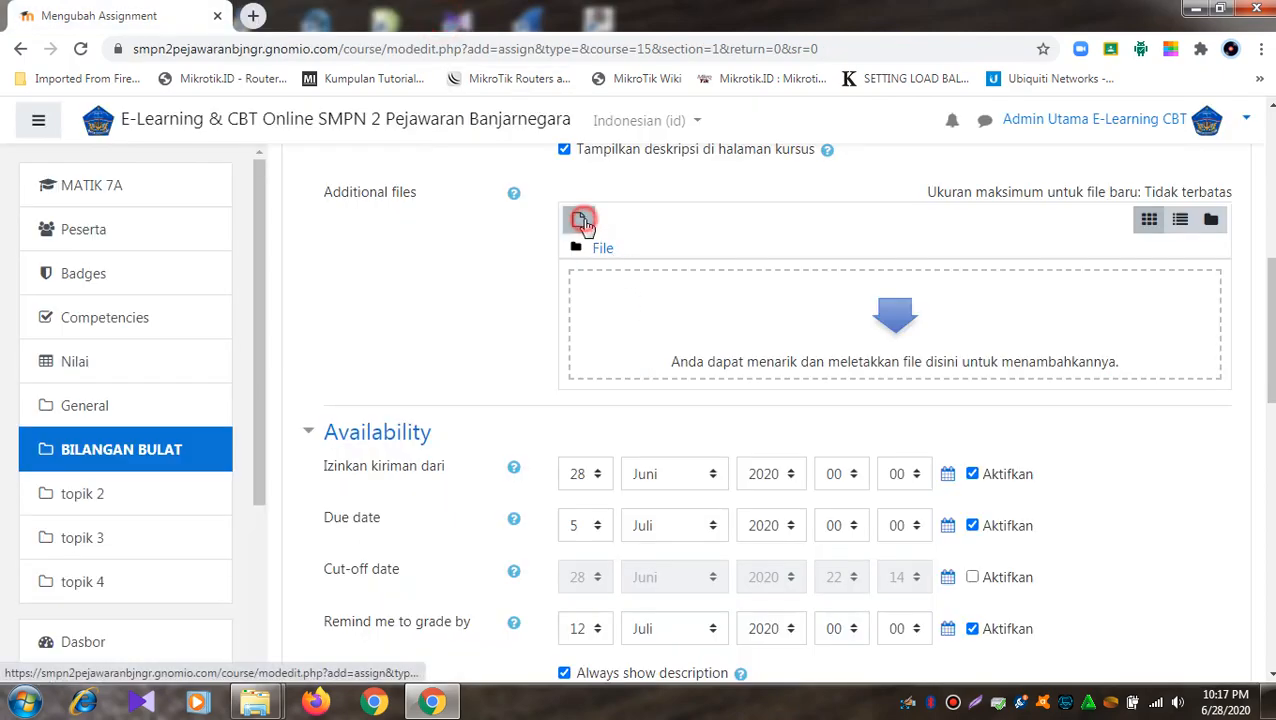
{"action": "left_click", "coordinate": [518, 344]}
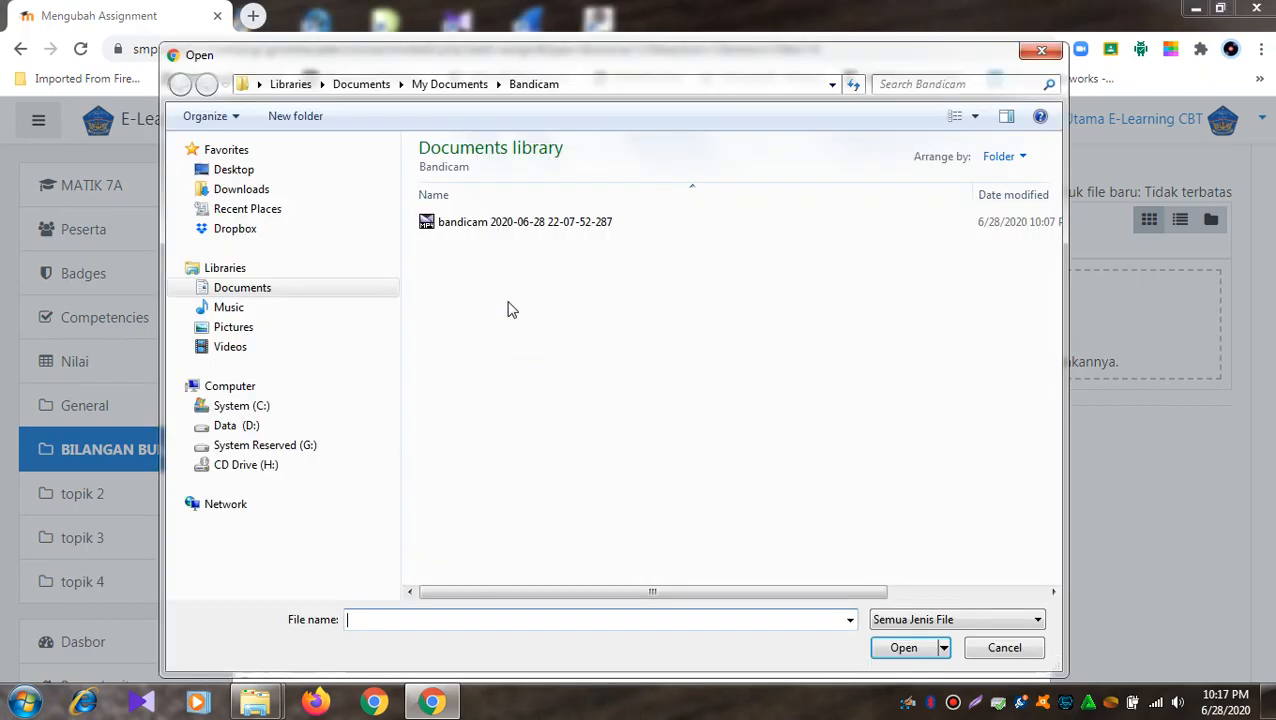
{"action": "left_click", "coordinate": [245, 190]}
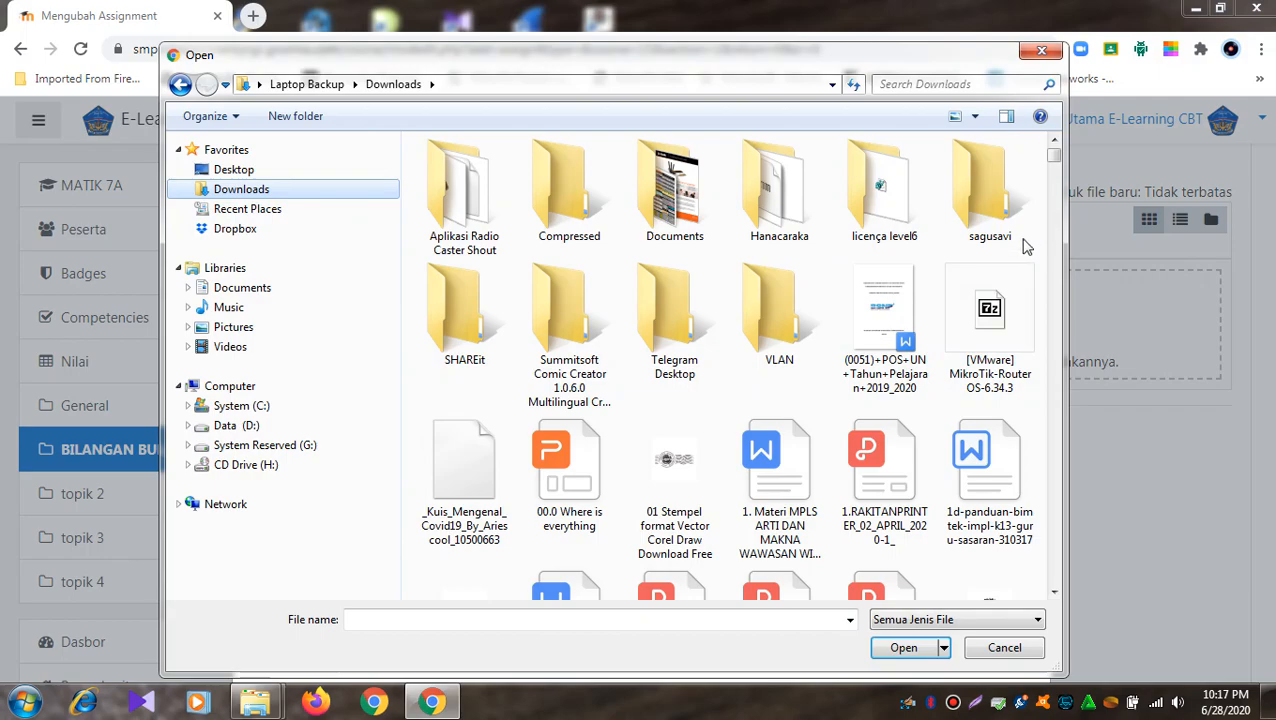
{"action": "left_click", "coordinate": [902, 468]}
{"action": "scroll", "coordinate": [902, 468], "scroll_direction": "down", "scroll_amount": 2}
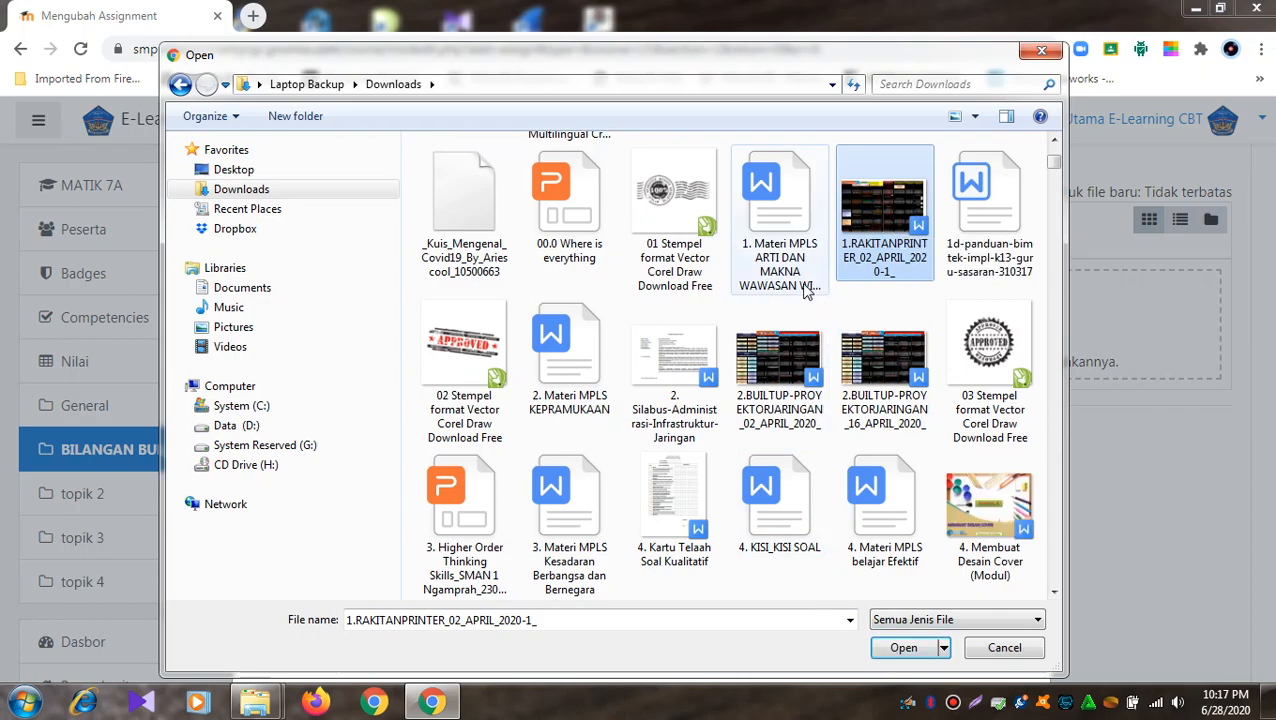
{"action": "scroll", "coordinate": [575, 360], "scroll_direction": "down", "scroll_amount": 5}
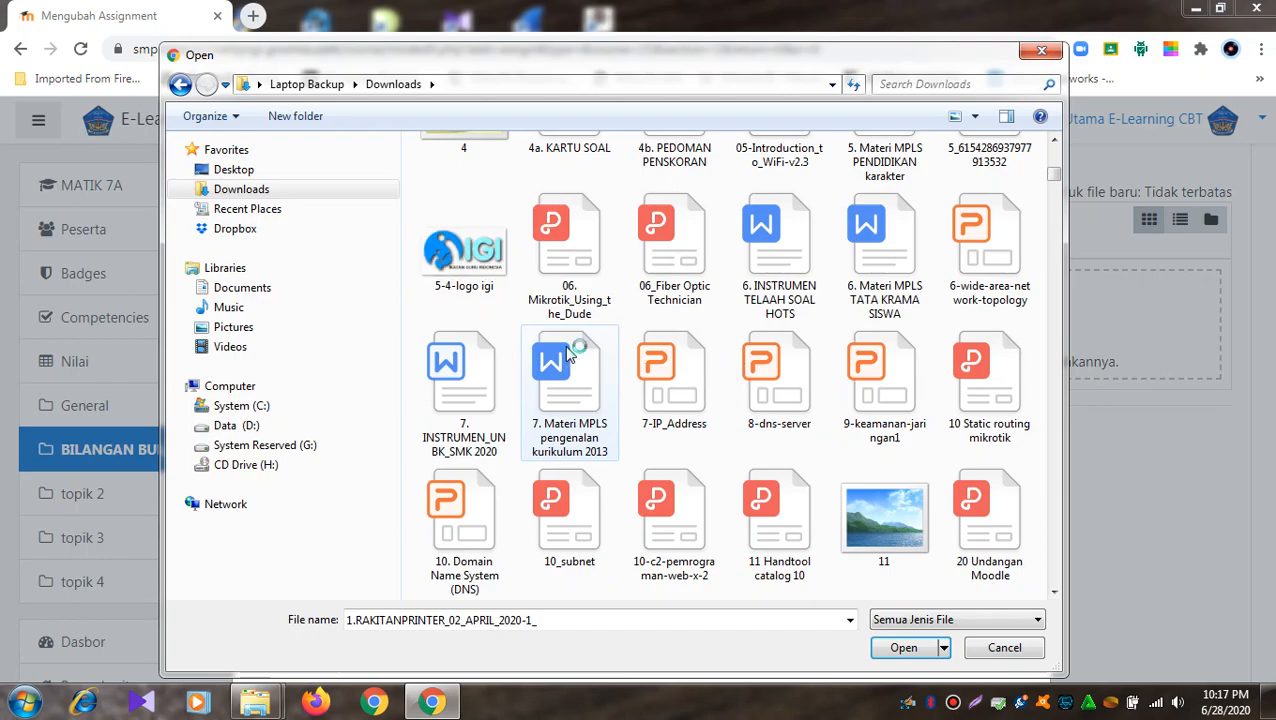
{"action": "scroll", "coordinate": [567, 353], "scroll_direction": "up", "scroll_amount": 2}
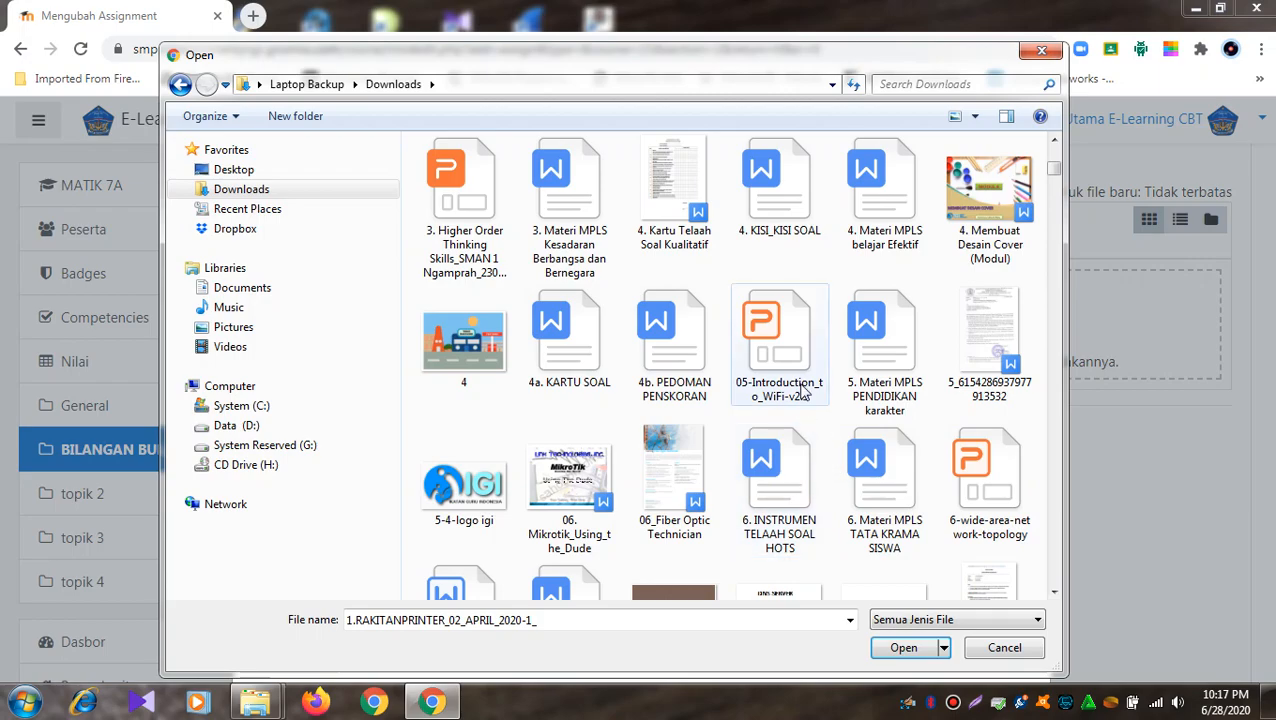
{"action": "scroll", "coordinate": [805, 390], "scroll_direction": "down", "scroll_amount": 5}
{"action": "scroll", "coordinate": [805, 390], "scroll_direction": "up", "scroll_amount": 10}
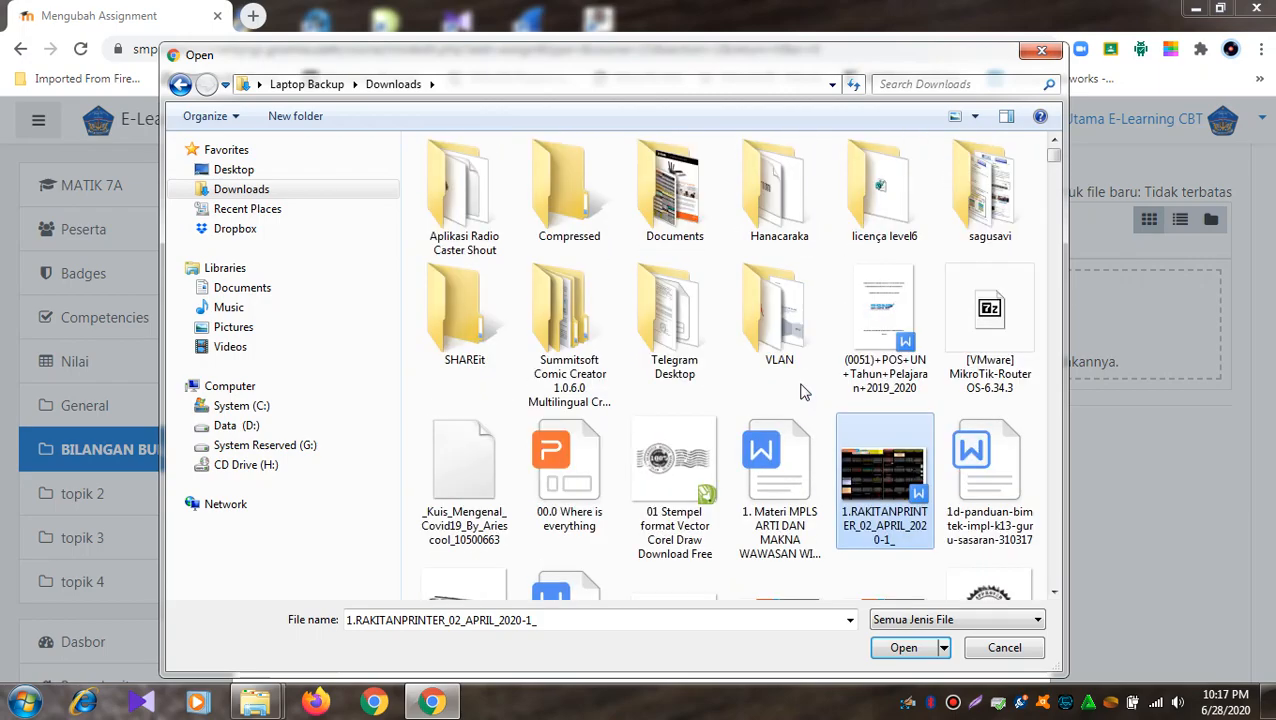
{"action": "scroll", "coordinate": [805, 390], "scroll_direction": "down", "scroll_amount": 3}
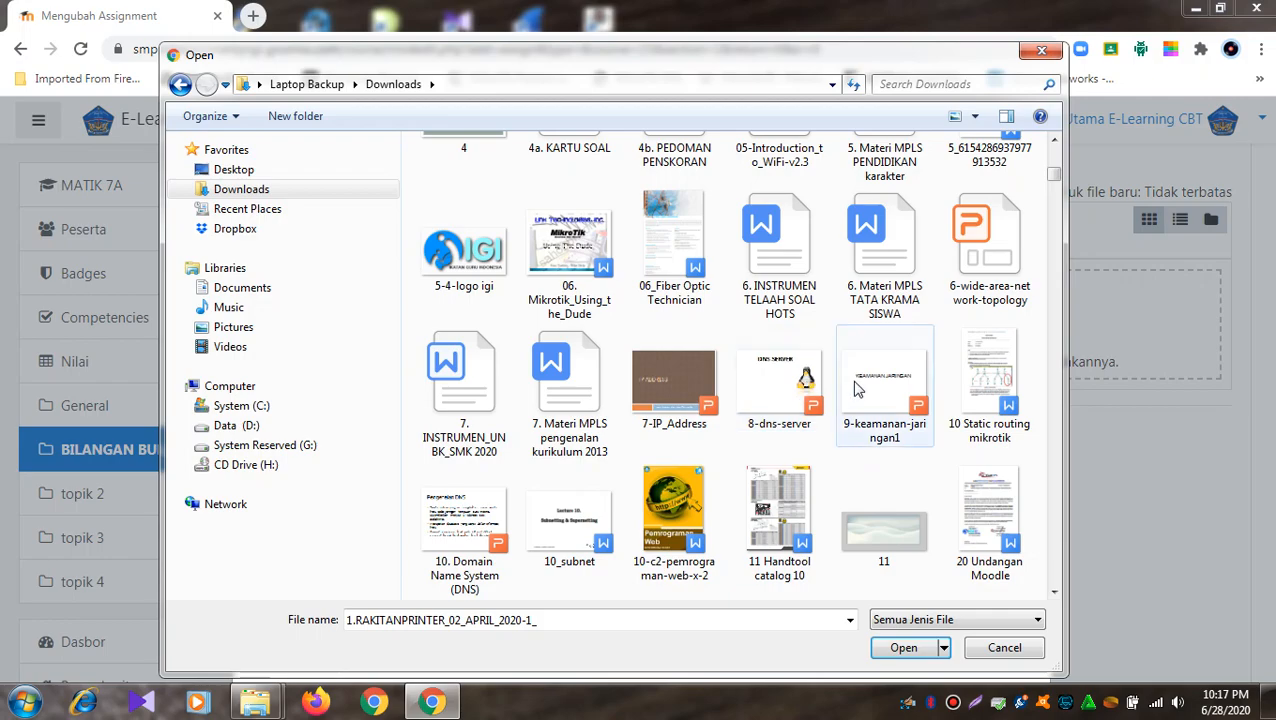
{"action": "left_click", "coordinate": [792, 386]}
{"action": "left_click", "coordinate": [903, 650]}
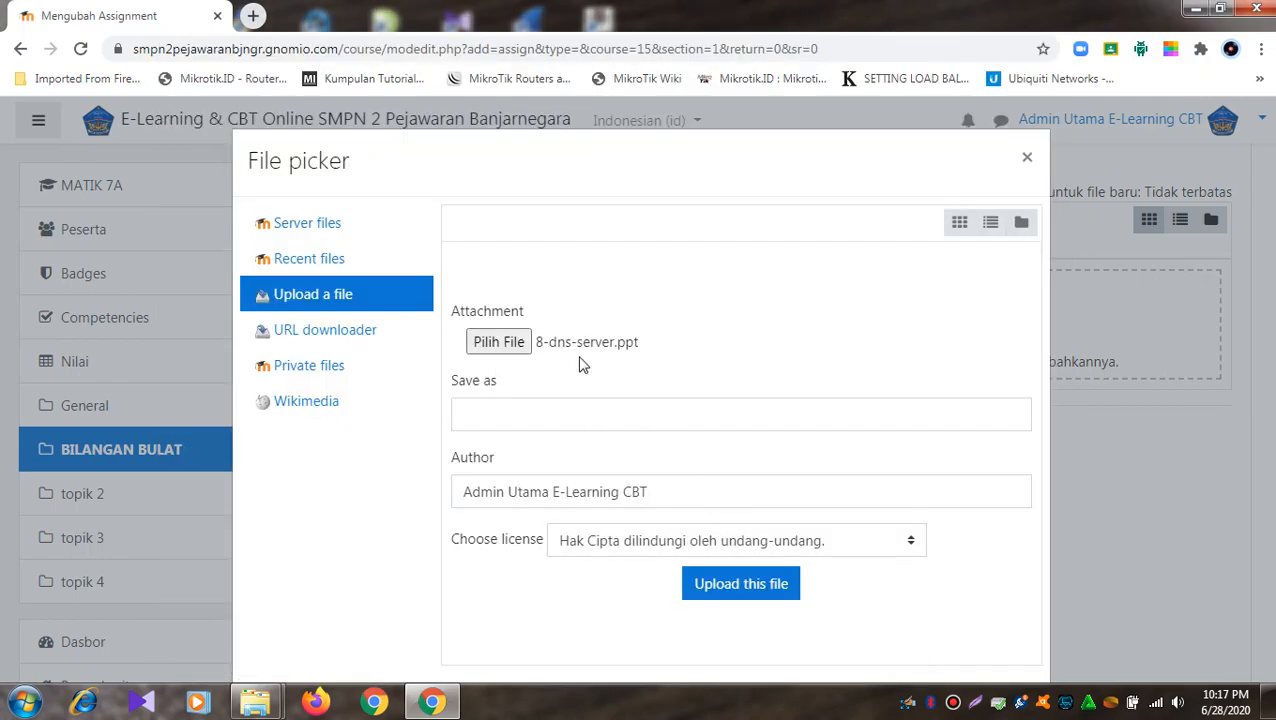
- Upload 8-dns-server.ppt to Additional files and append ', untuk' to the description
{"action": "left_click", "coordinate": [722, 595]}
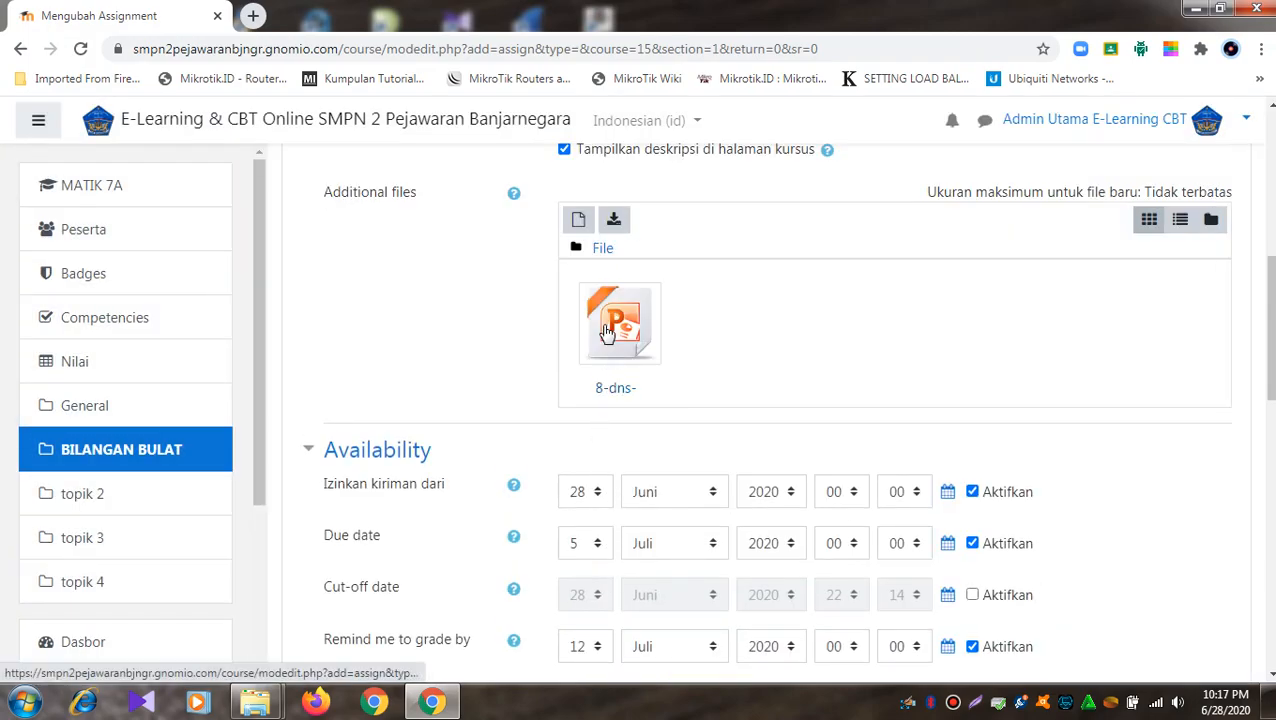
{"action": "scroll", "coordinate": [618, 258], "scroll_direction": "up", "scroll_amount": 3}
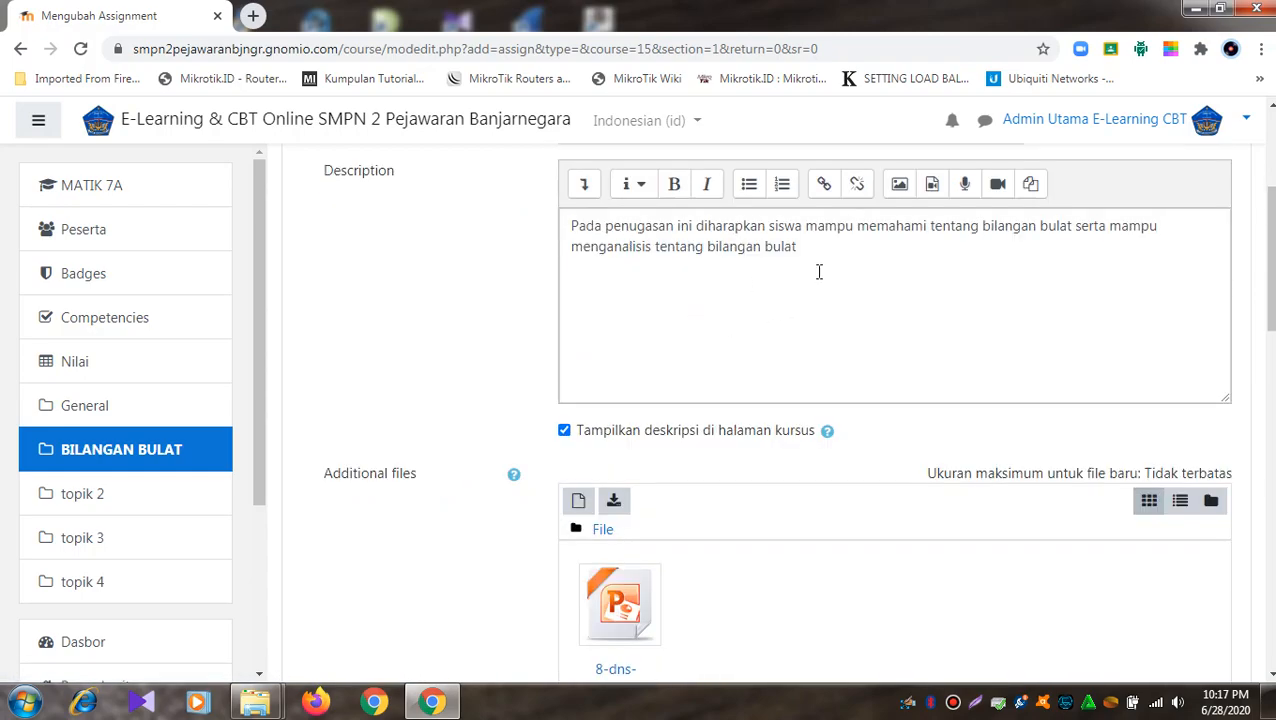
{"action": "left_click", "coordinate": [823, 248]}
{"action": "type", "text": ", untuk"}
- Complete the description with 'mengetahuinya silahkan baca/download file yang ada untuk mempelajarinya'
{"action": "type", "text": "mengetahuinya silahka"}
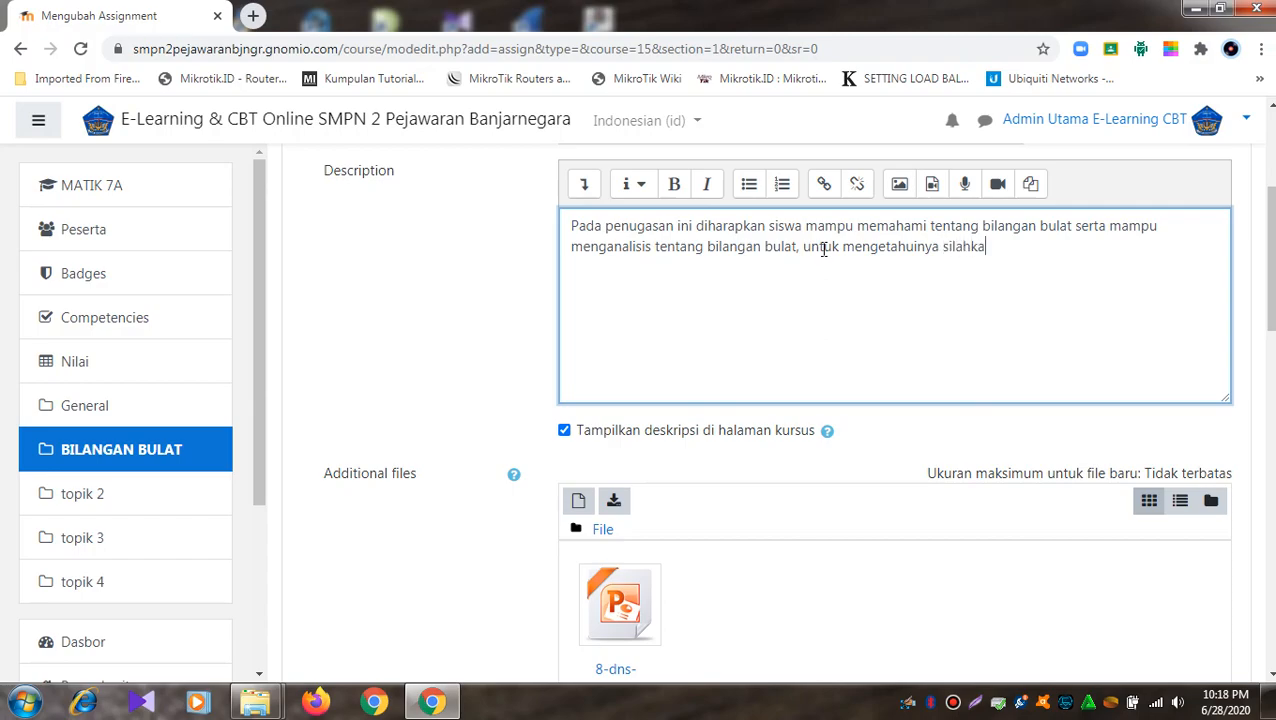
{"action": "type", "text": "baca"}
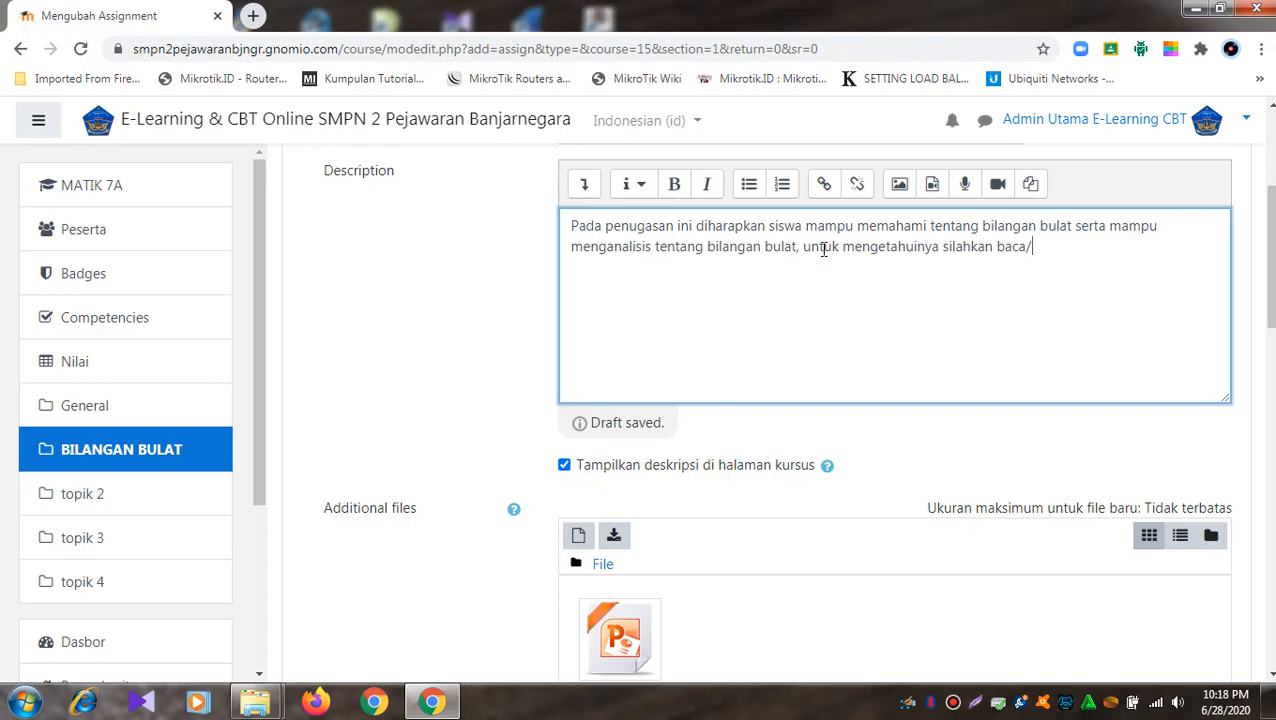
{"action": "type", "text": "/download file"}
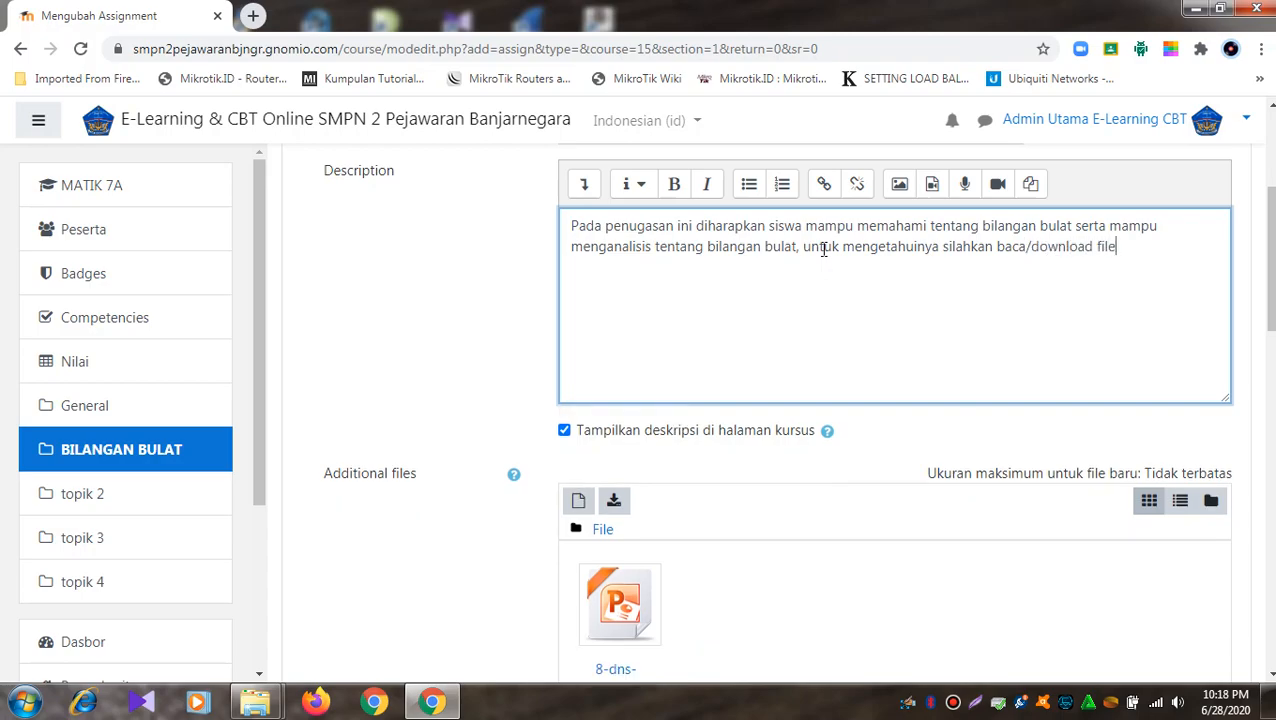
{"action": "type", "text": " yang ada untuk mempelajarinya"}
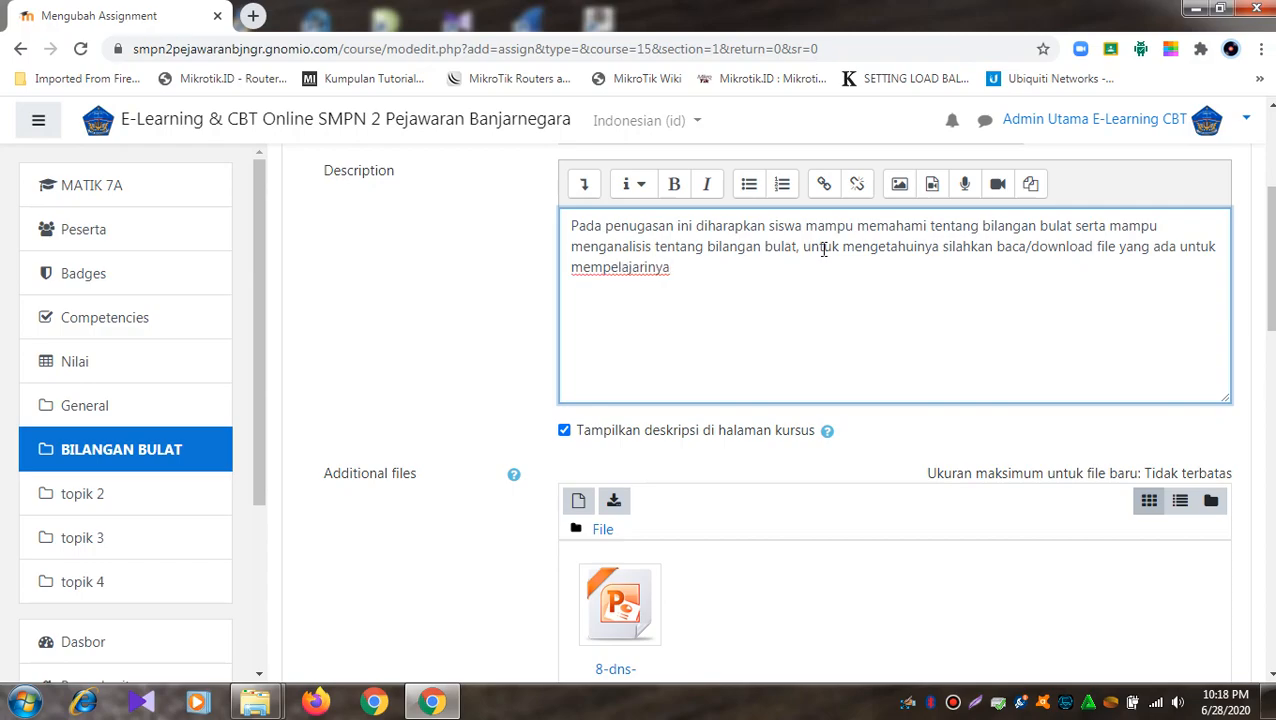
{"action": "scroll", "coordinate": [822, 250], "scroll_direction": "down", "scroll_amount": 2}
{"action": "scroll", "coordinate": [643, 411], "scroll_direction": "down", "scroll_amount": 1}
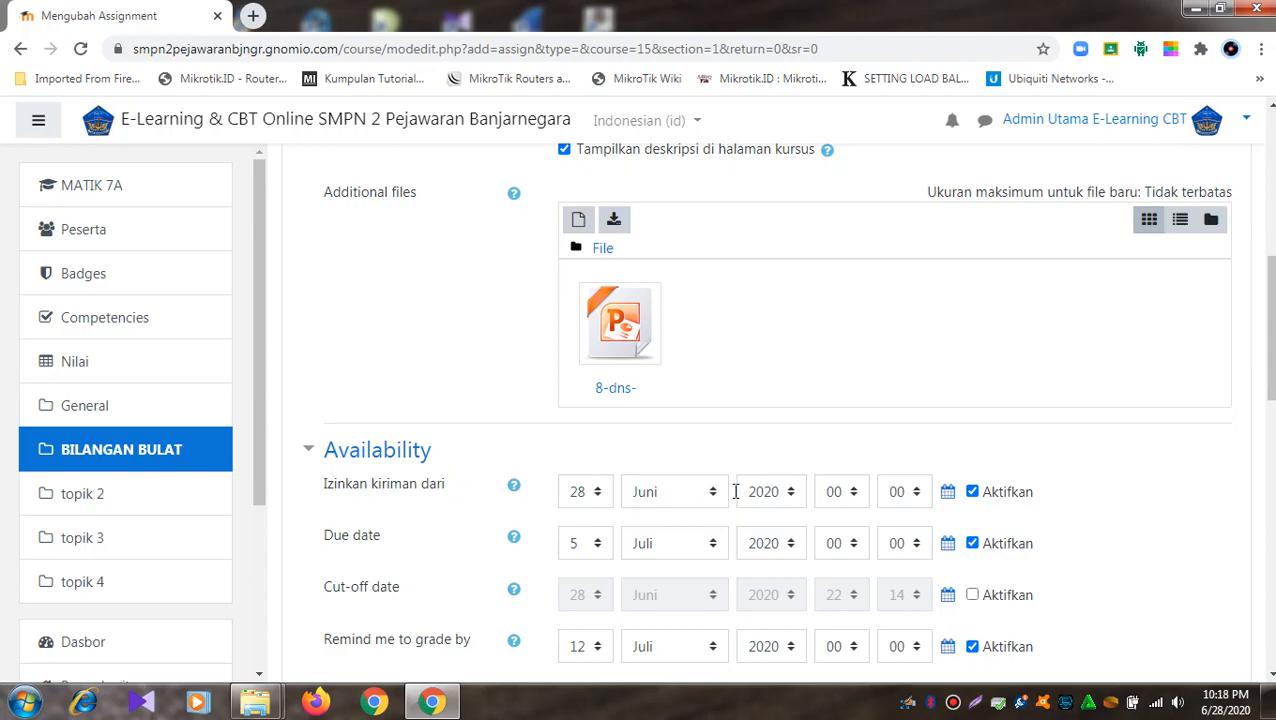
- Set submissions to open at 07:00 and be due at 23:00, leaving the cut-off date disabled
{"action": "left_click", "coordinate": [856, 497]}
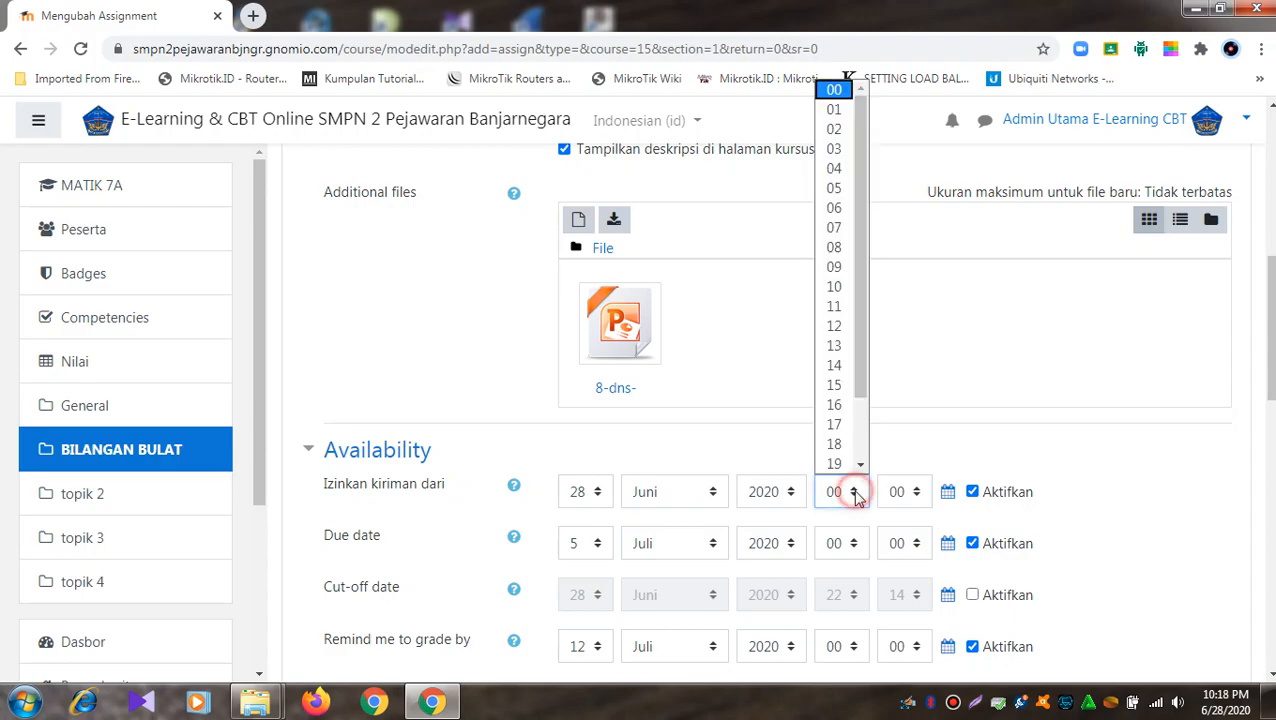
{"action": "left_click", "coordinate": [829, 230]}
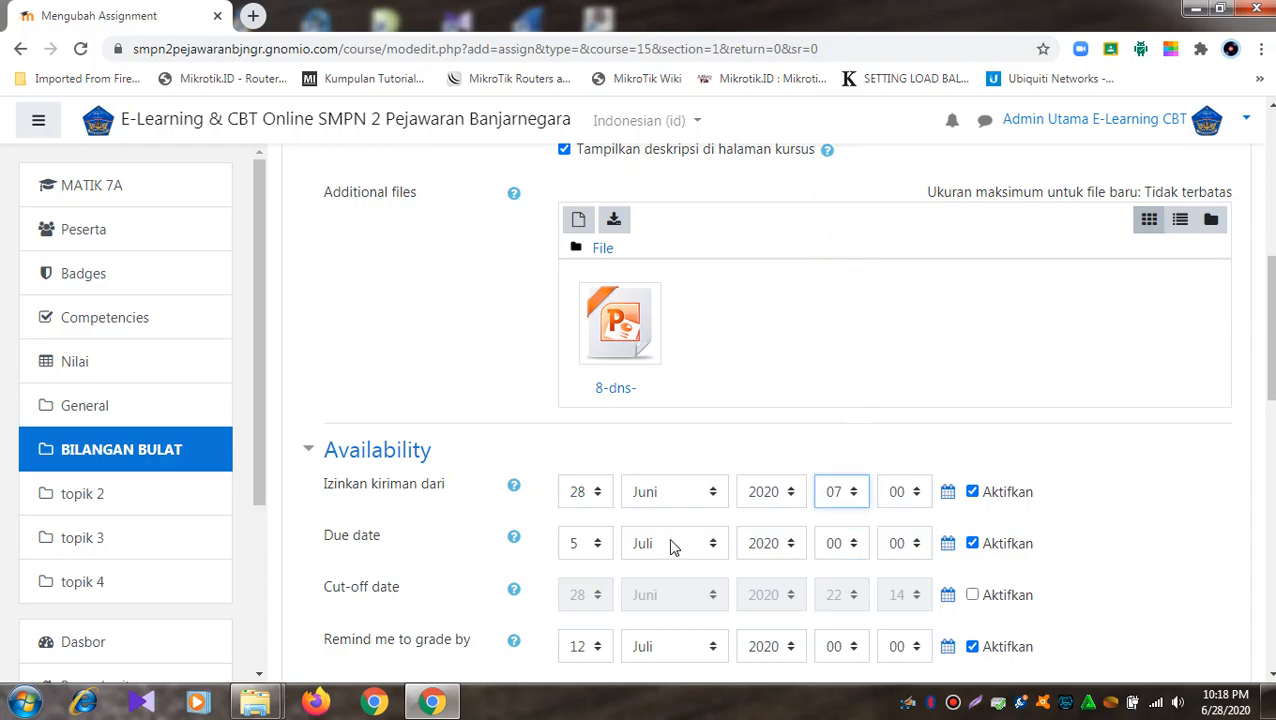
{"action": "left_click", "coordinate": [845, 543]}
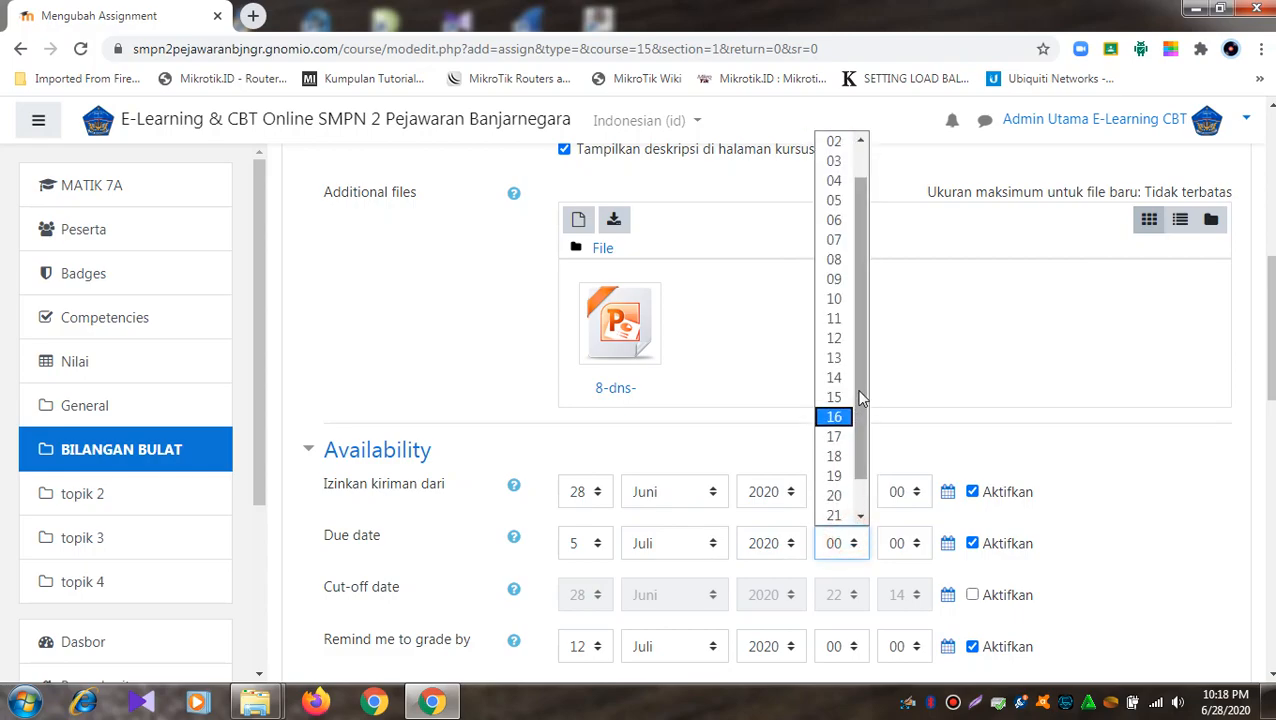
{"action": "scroll", "coordinate": [850, 420], "scroll_direction": "down", "scroll_amount": 1}
{"action": "left_click", "coordinate": [838, 516]}
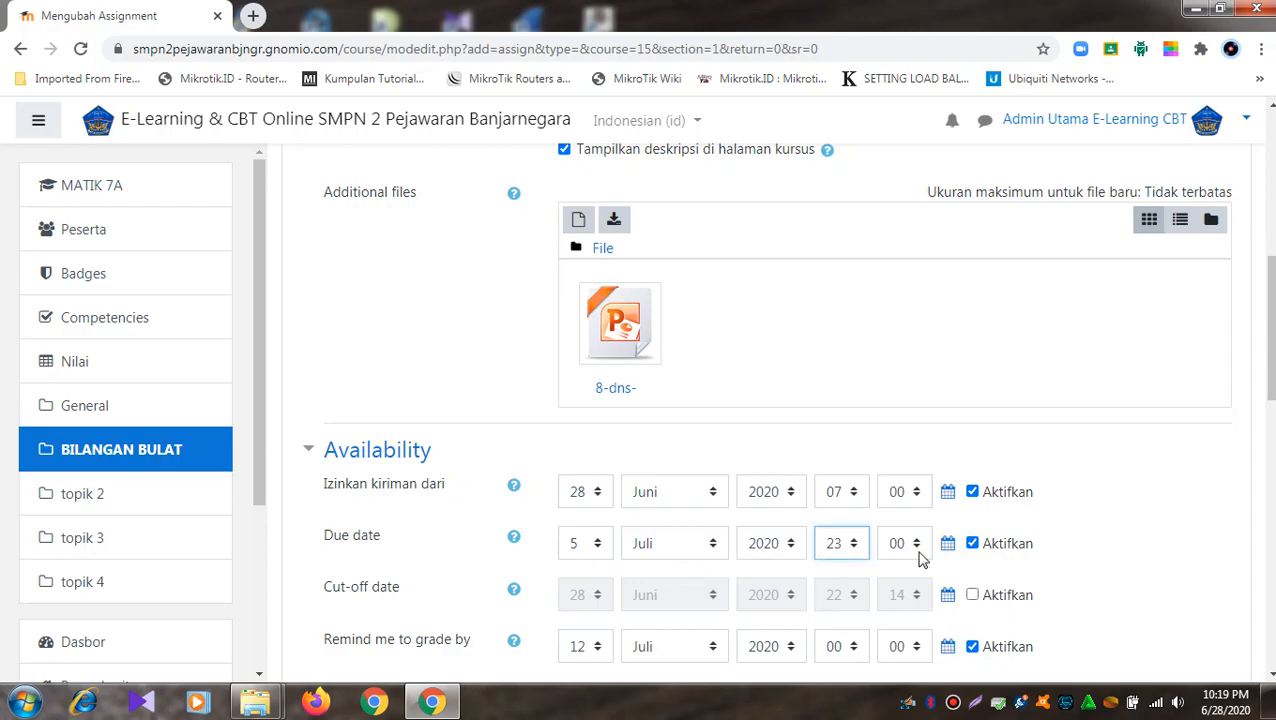
{"action": "scroll", "coordinate": [917, 549], "scroll_direction": "down", "scroll_amount": 2}
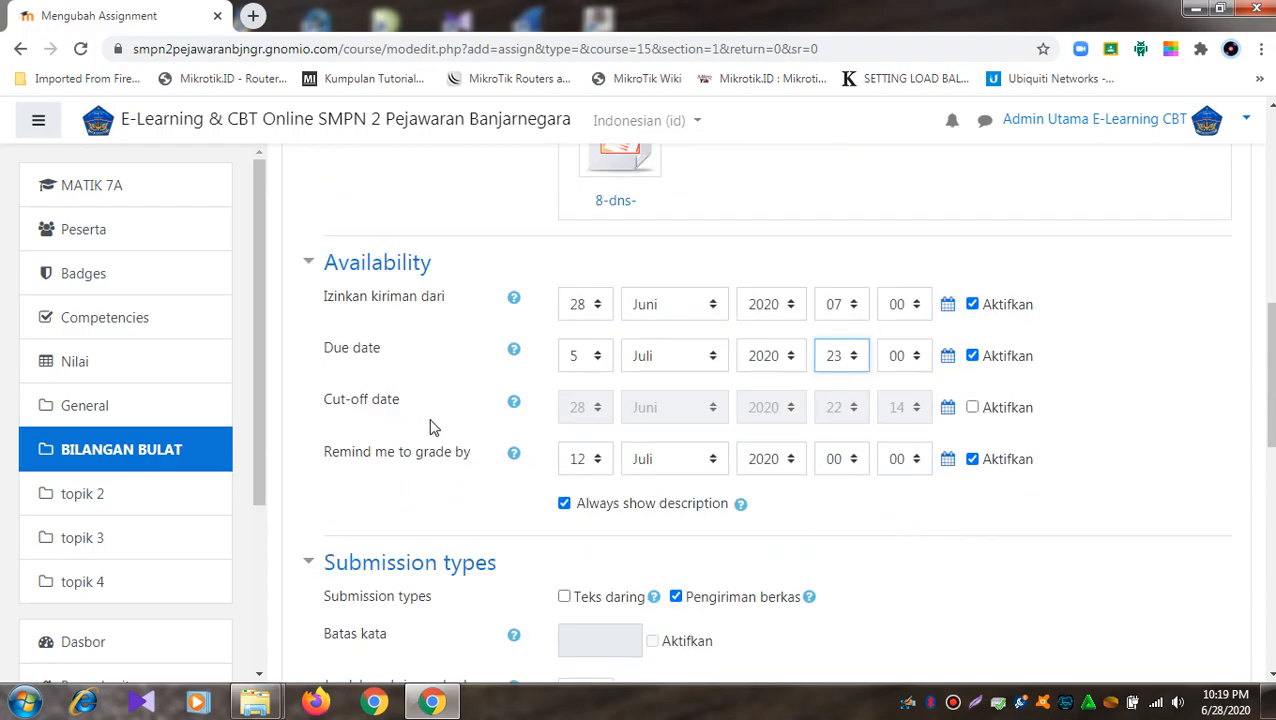
{"action": "left_click", "coordinate": [975, 409]}
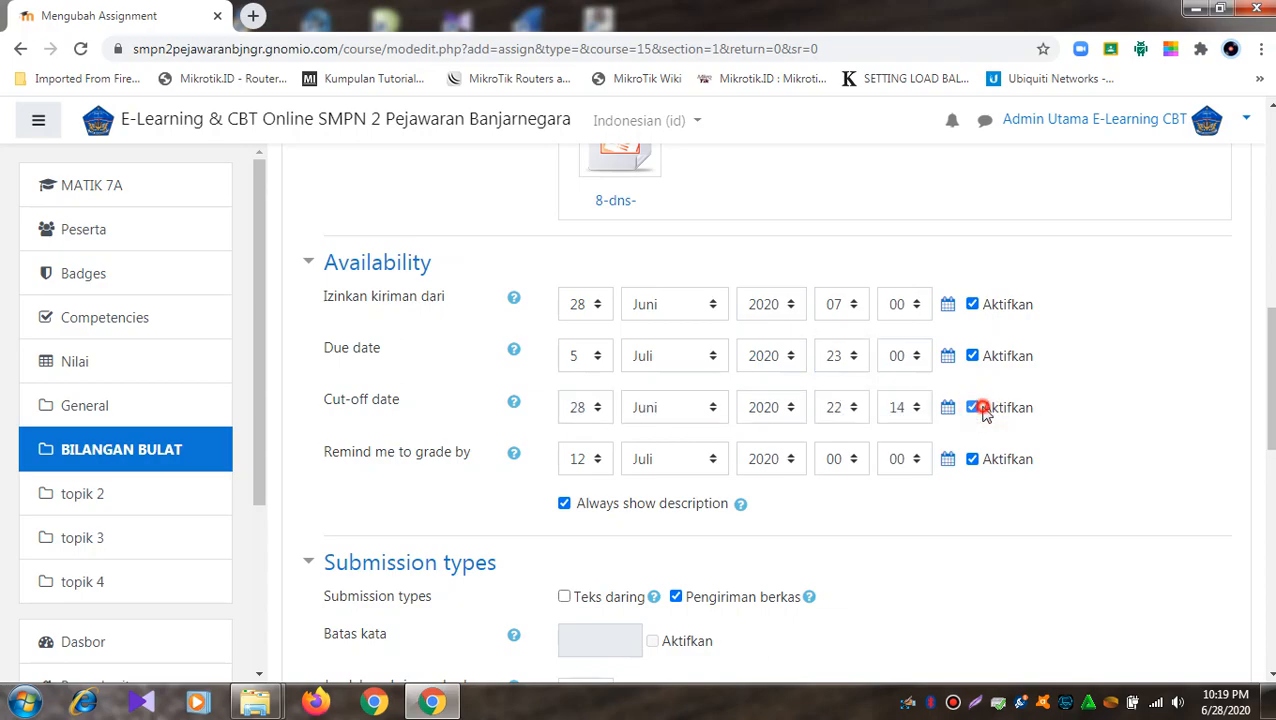
{"action": "left_click", "coordinate": [983, 411]}
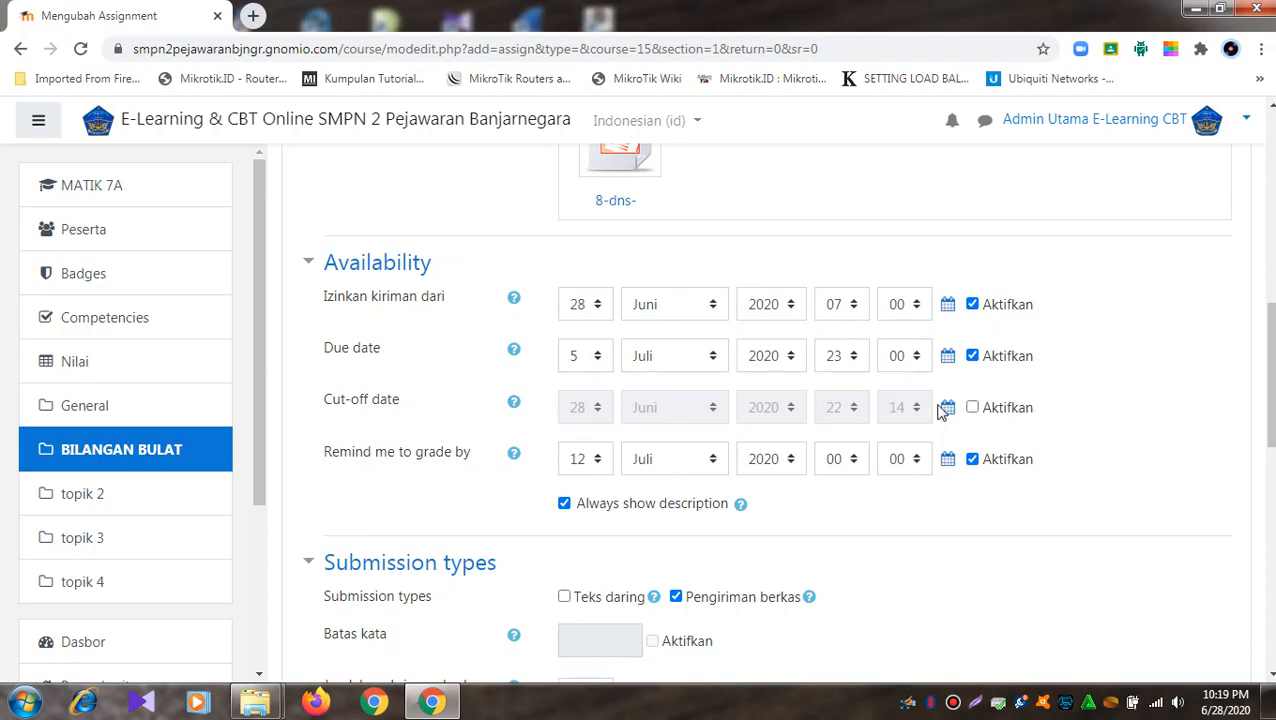
- Enable the cut-off date and set it to 6 Juli 2020 00:00
{"action": "left_click", "coordinate": [972, 407]}
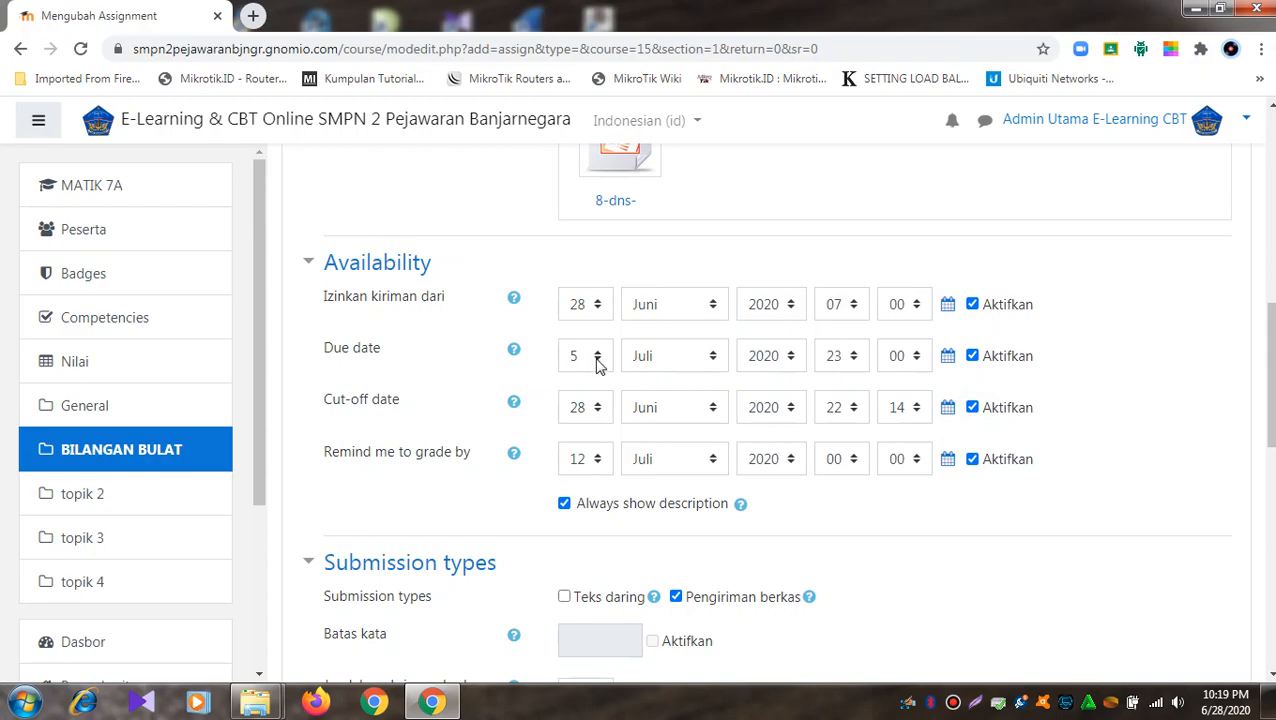
{"action": "left_click", "coordinate": [598, 406]}
{"action": "scroll", "coordinate": [600, 325], "scroll_direction": "down", "scroll_amount": 2}
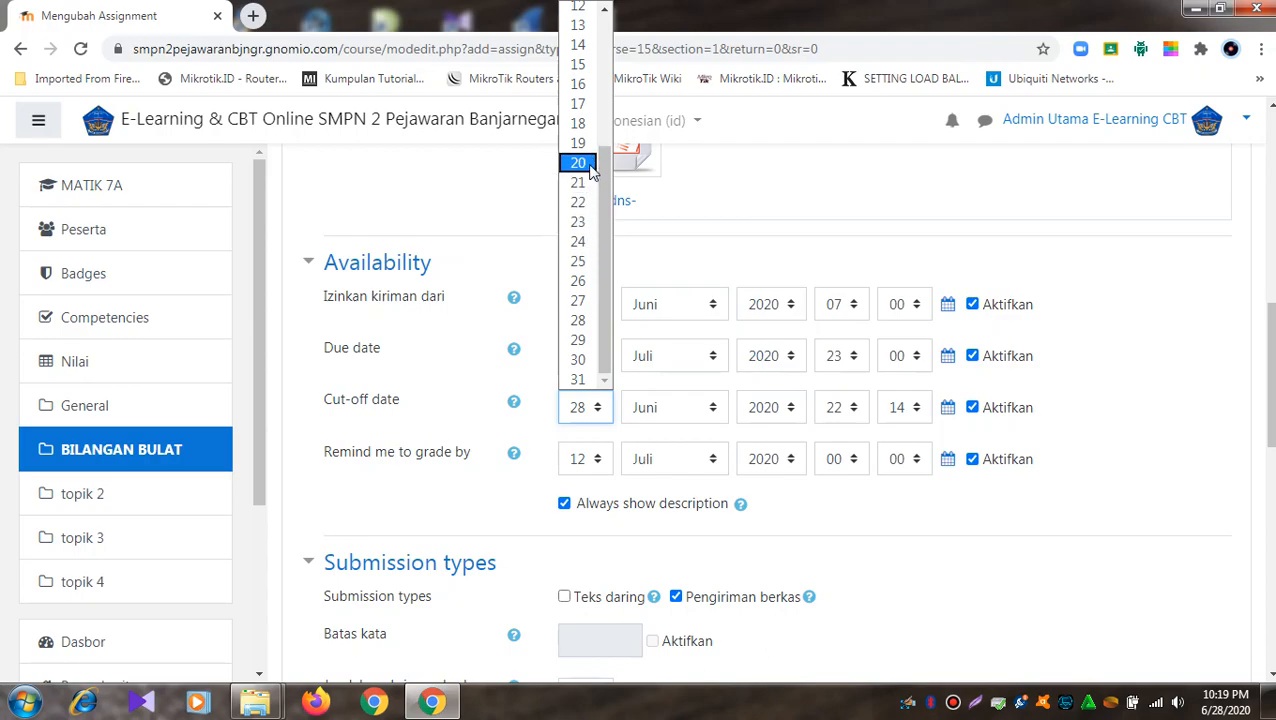
{"action": "left_click_drag", "start_coordinate": [606, 225], "coordinate": [613, 126]}
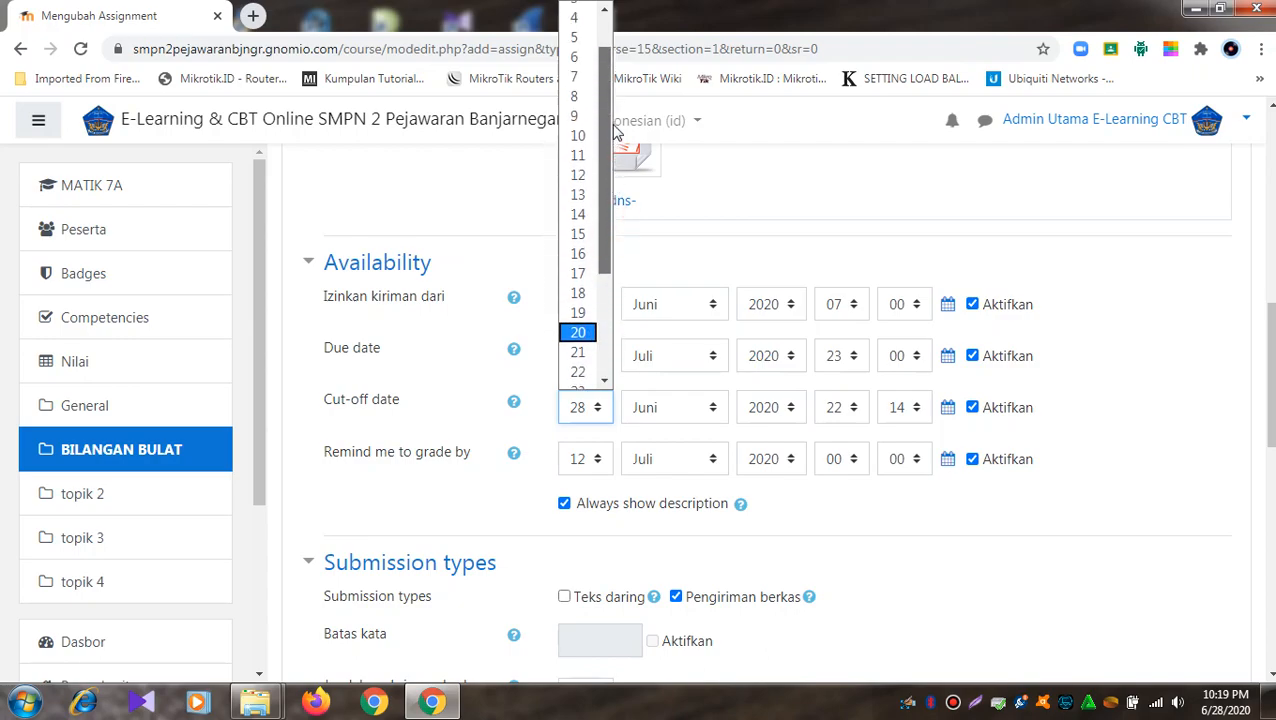
{"action": "left_click", "coordinate": [578, 80]}
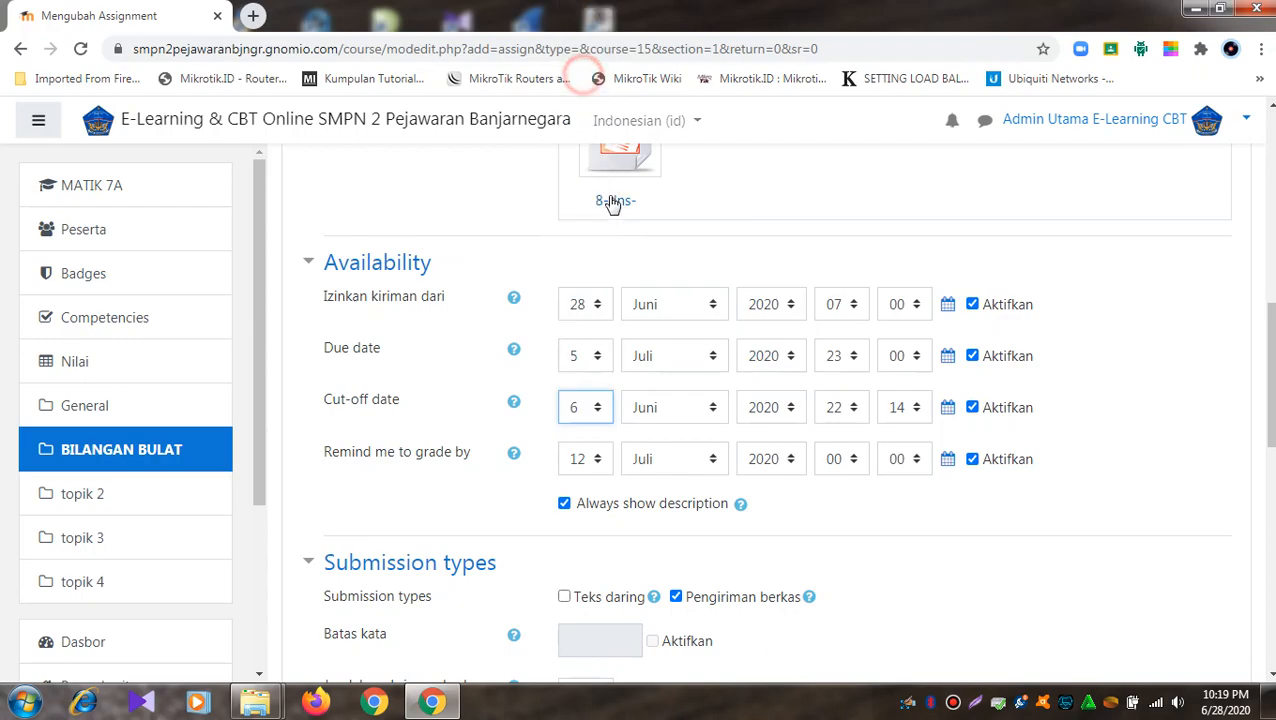
{"action": "left_click", "coordinate": [716, 409]}
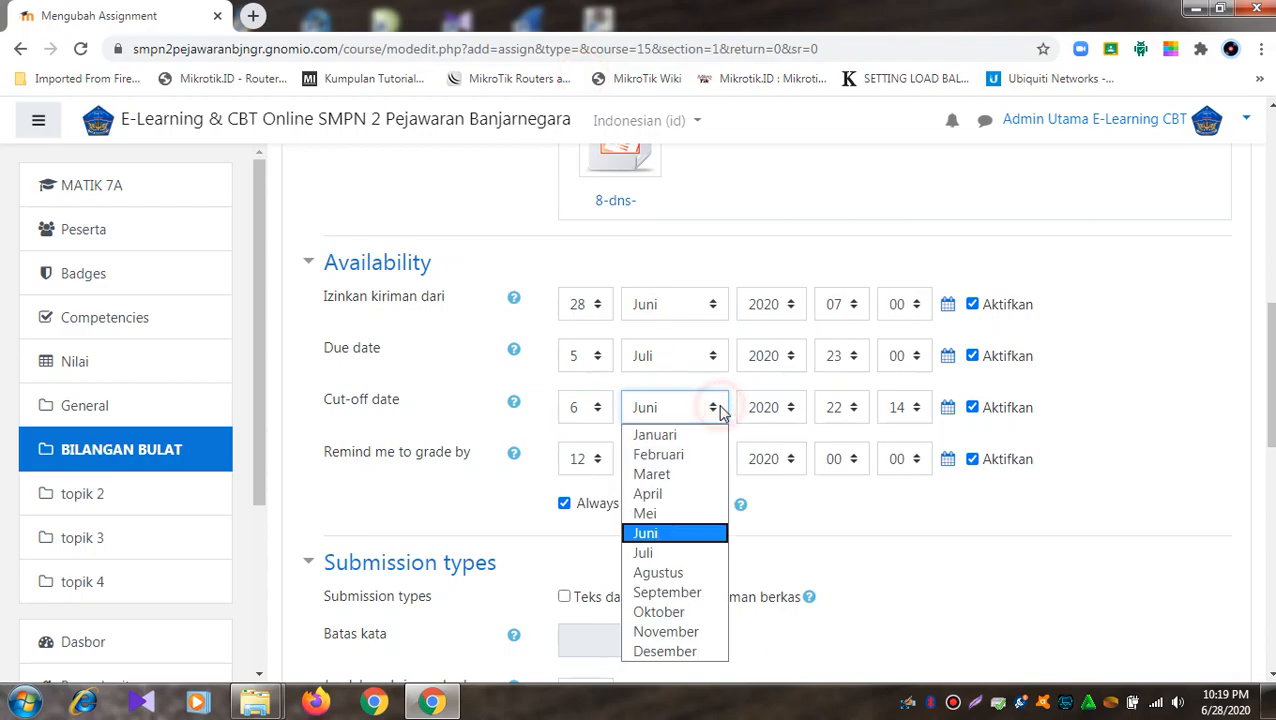
{"action": "left_click", "coordinate": [703, 552]}
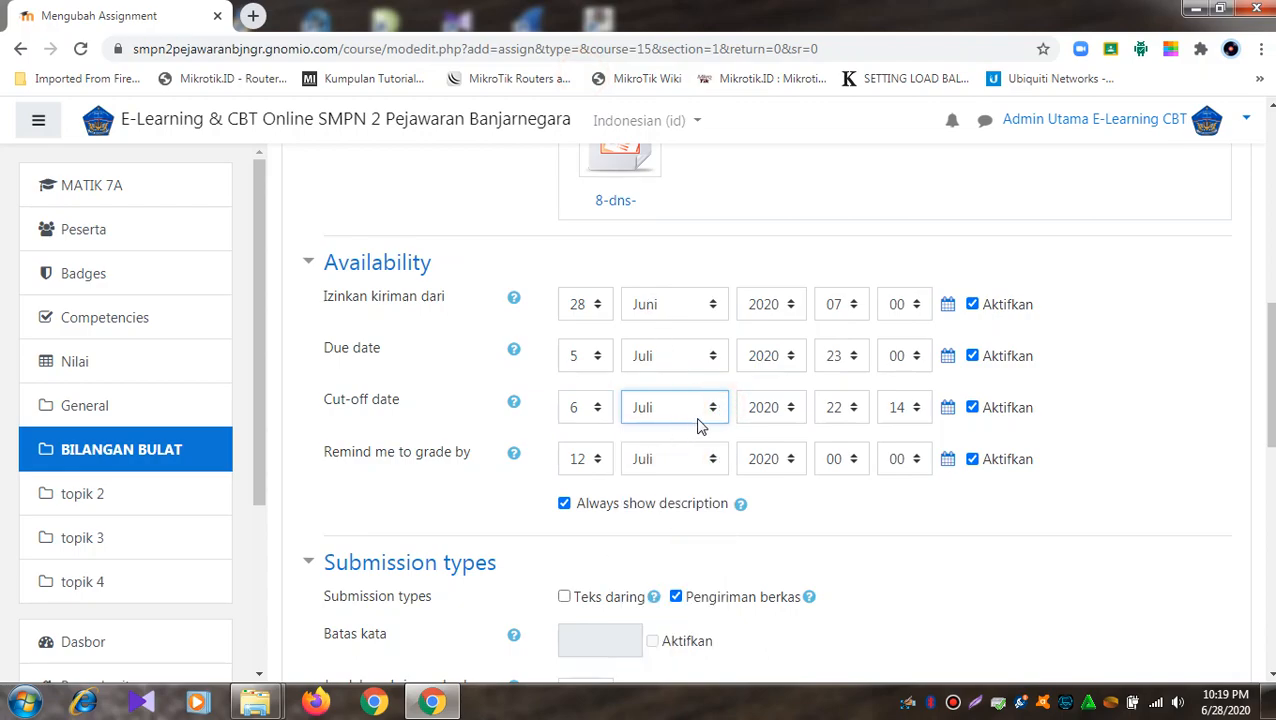
{"action": "left_click", "coordinate": [850, 410]}
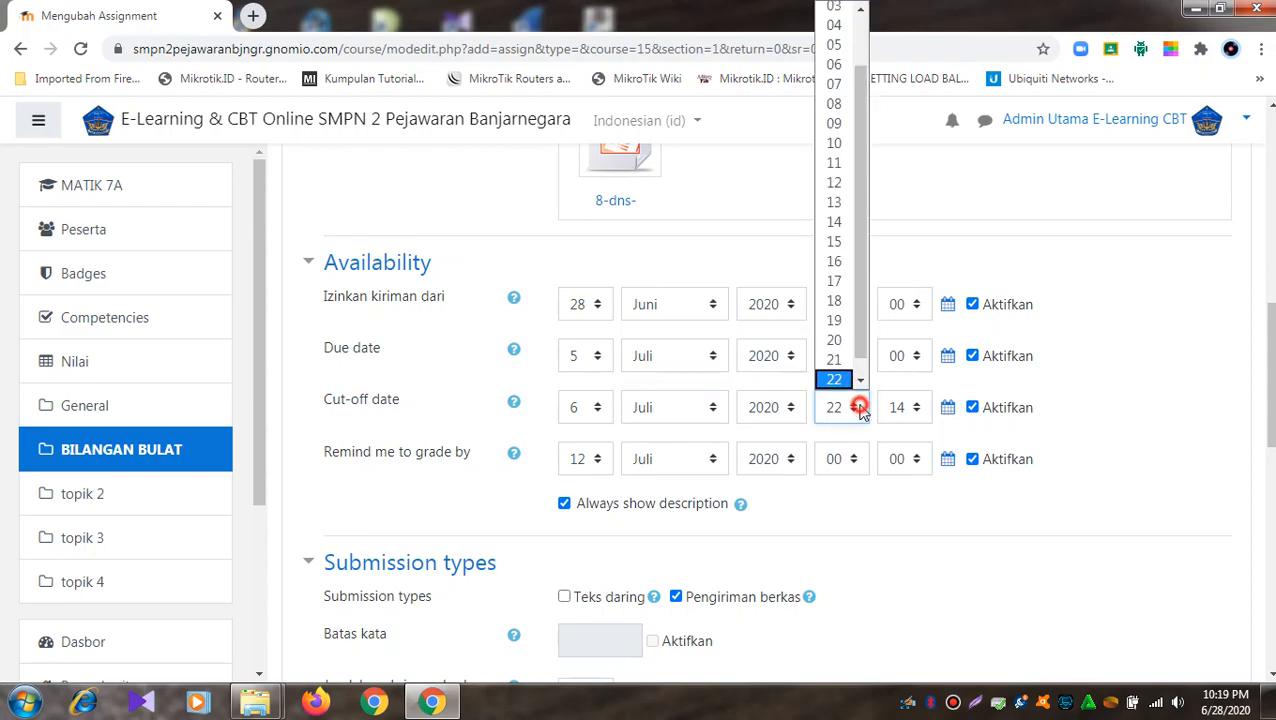
{"action": "left_click_drag", "start_coordinate": [868, 304], "coordinate": [865, 223]}
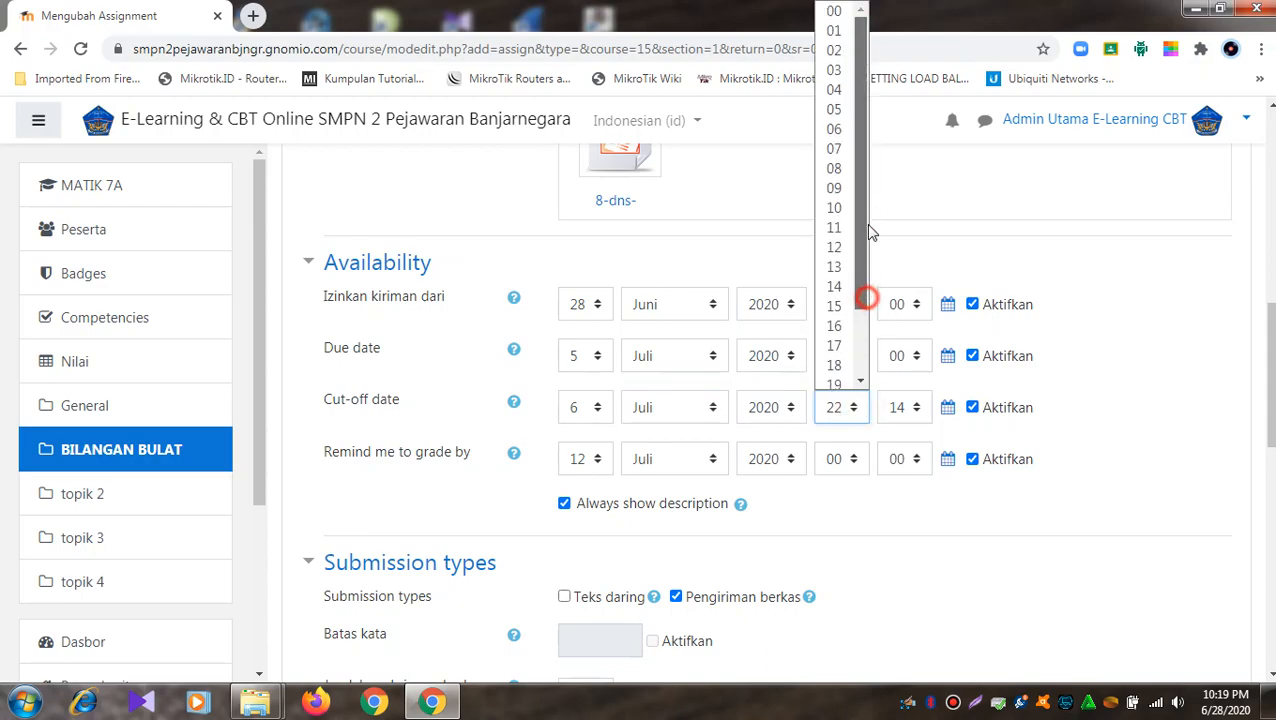
{"action": "left_click", "coordinate": [830, 11]}
{"action": "left_click", "coordinate": [918, 412]}
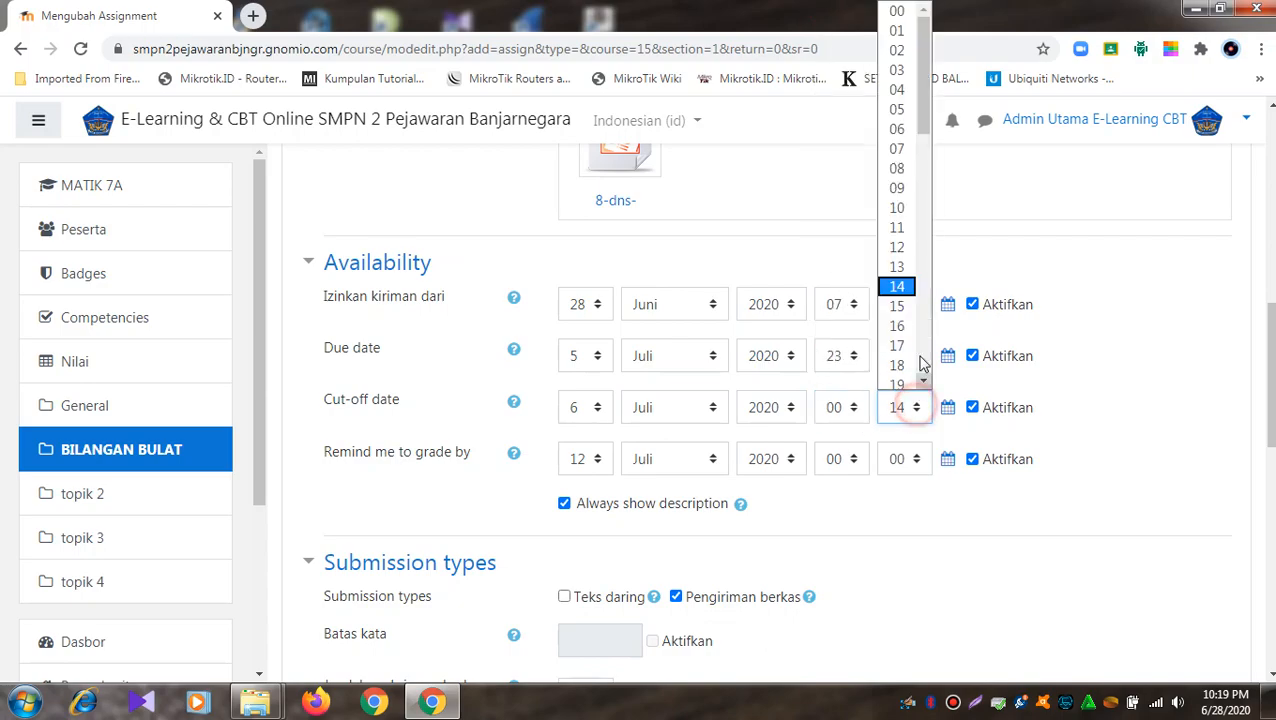
{"action": "left_click", "coordinate": [898, 11]}
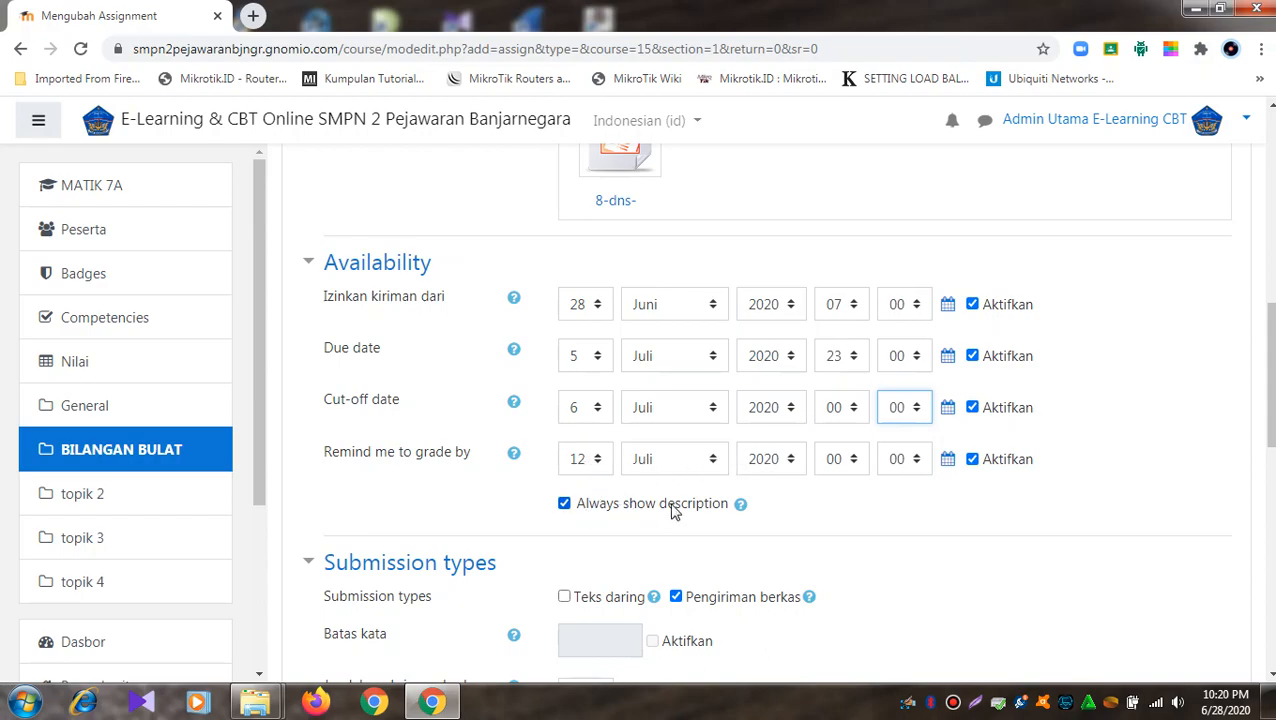
- Set the 'Remind me to grade by' date to 7 Juli 2020 at 07:00
{"action": "left_click", "coordinate": [599, 460]}
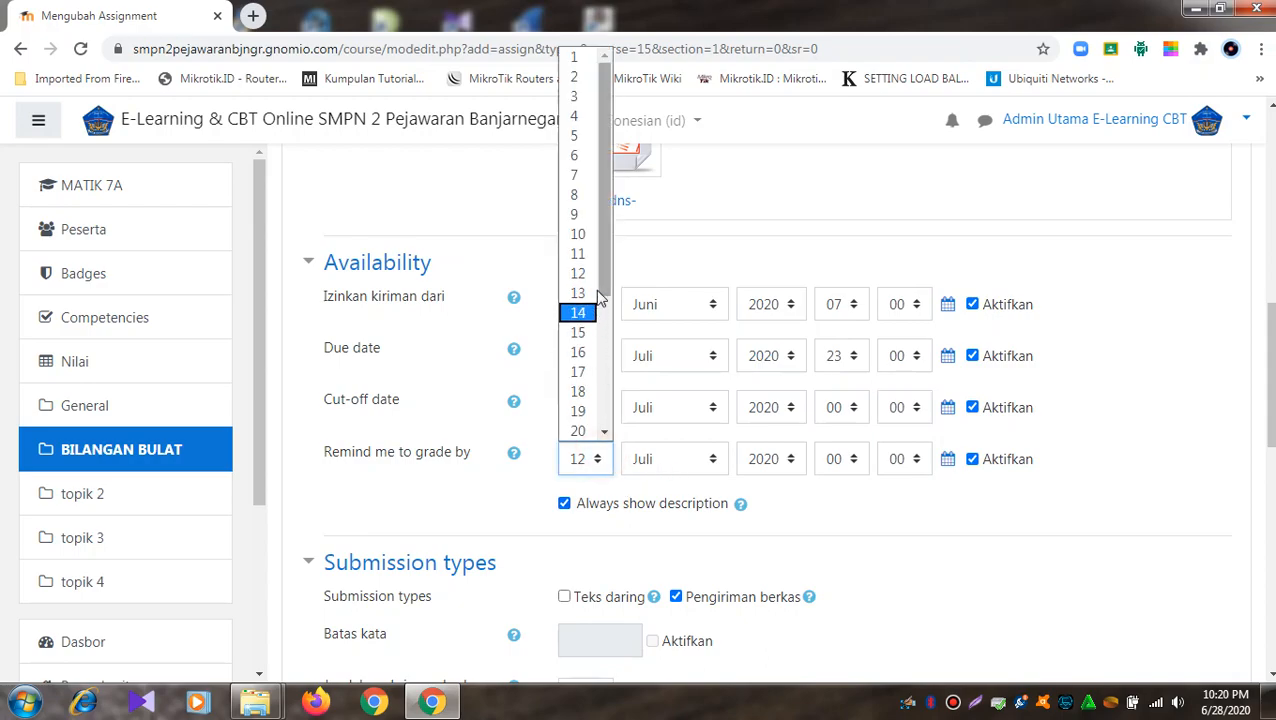
{"action": "left_click", "coordinate": [577, 175]}
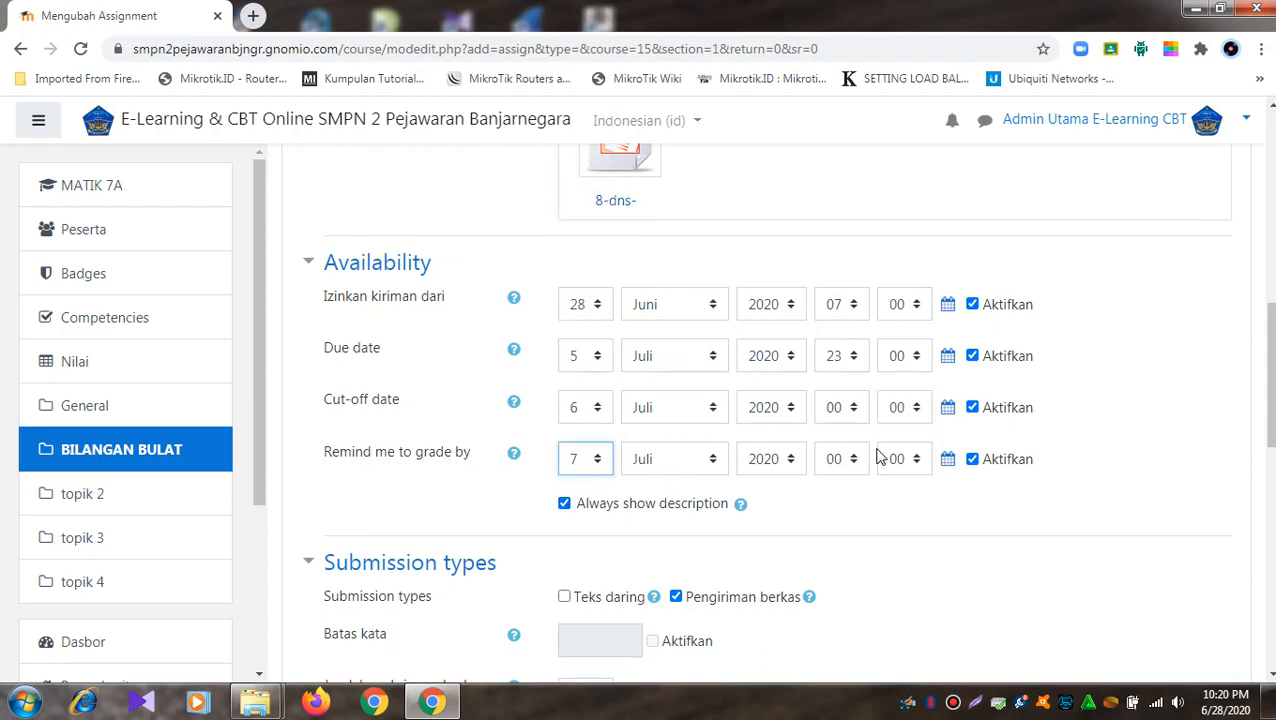
{"action": "left_click", "coordinate": [857, 461]}
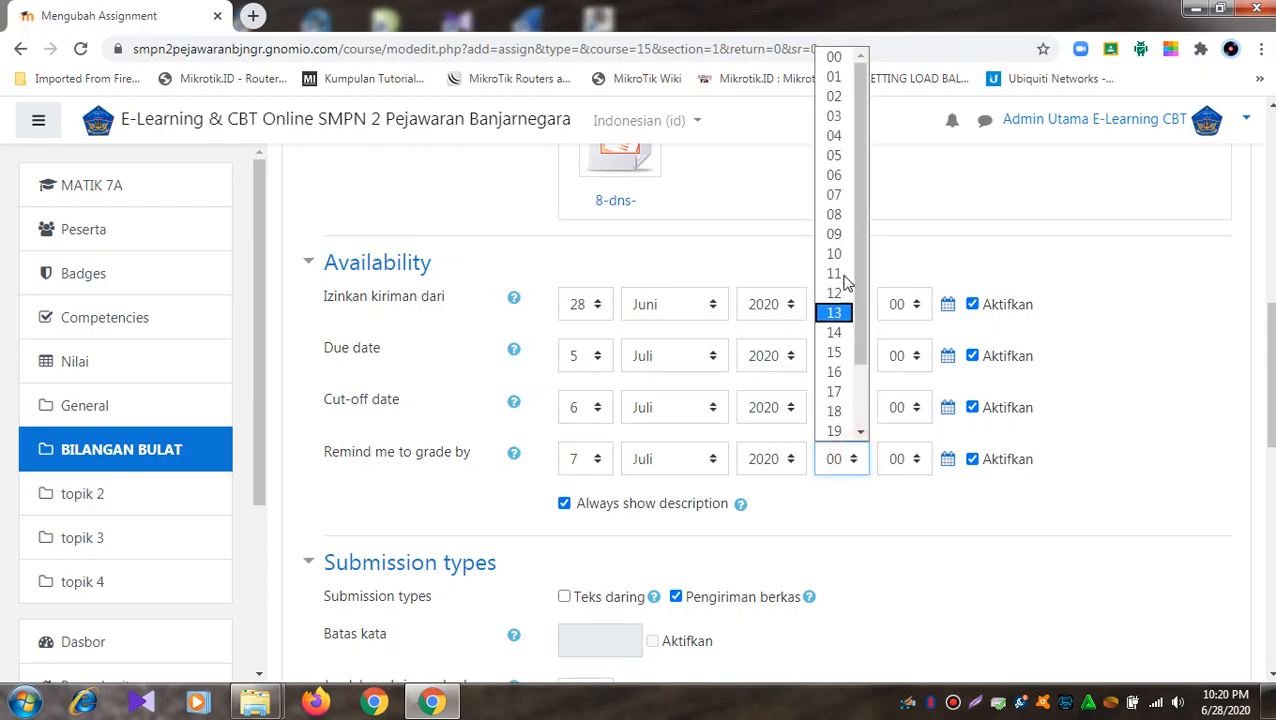
{"action": "left_click", "coordinate": [833, 196]}
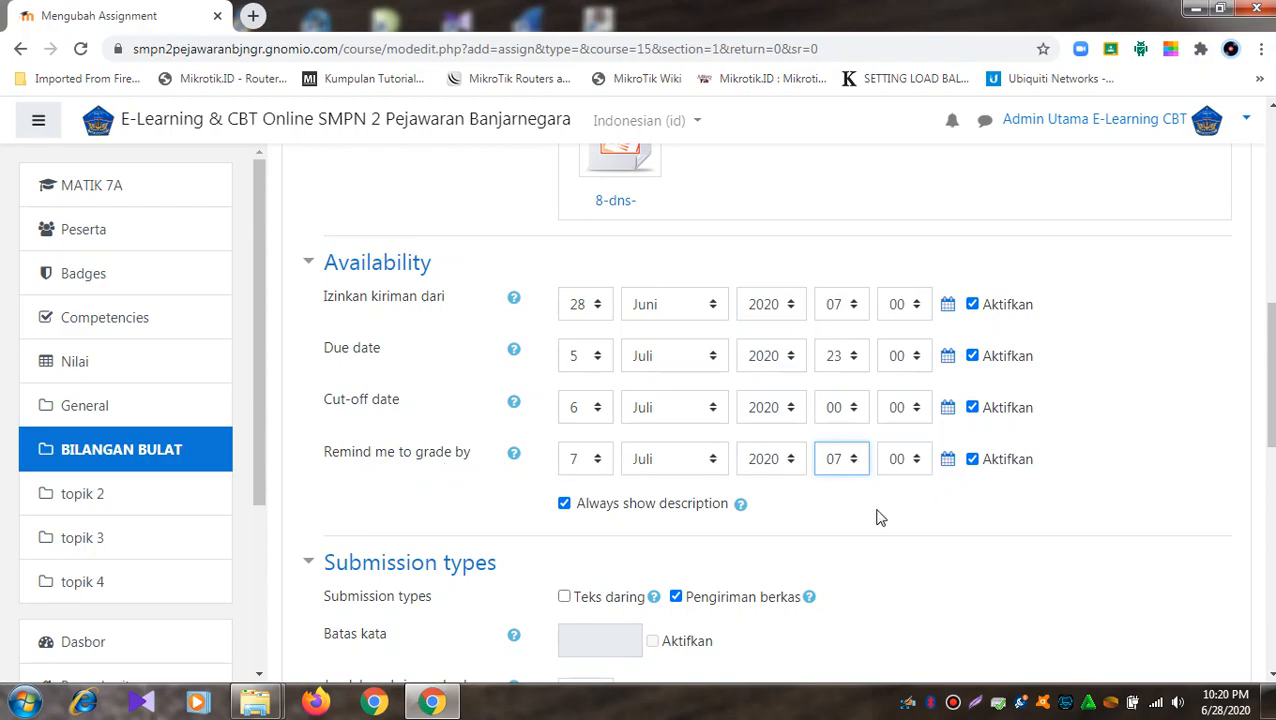
- Leave online text submissions and the word limit switched off, keeping file submissions only
{"action": "scroll", "coordinate": [878, 517], "scroll_direction": "down", "scroll_amount": 2}
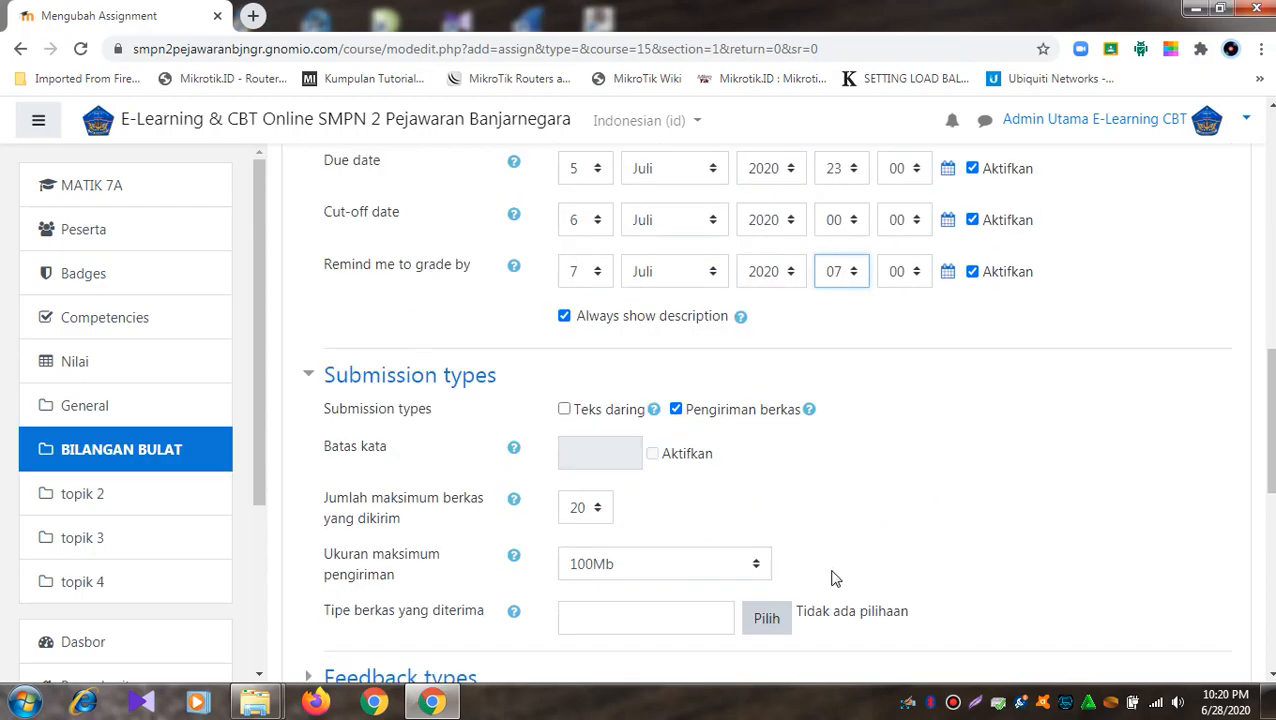
{"action": "scroll", "coordinate": [835, 575], "scroll_direction": "up", "scroll_amount": 2}
{"action": "scroll", "coordinate": [518, 337], "scroll_direction": "up", "scroll_amount": 1}
{"action": "scroll", "coordinate": [518, 337], "scroll_direction": "down", "scroll_amount": 3}
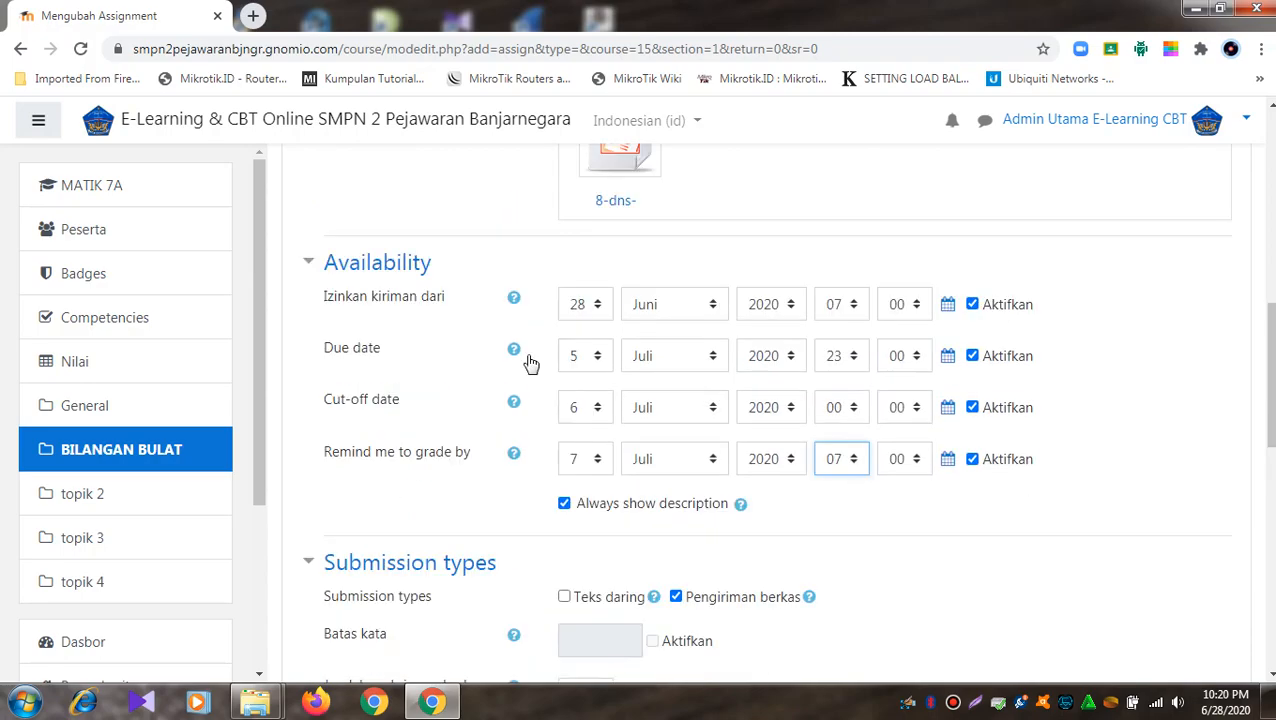
{"action": "scroll", "coordinate": [405, 484], "scroll_direction": "down", "scroll_amount": 1}
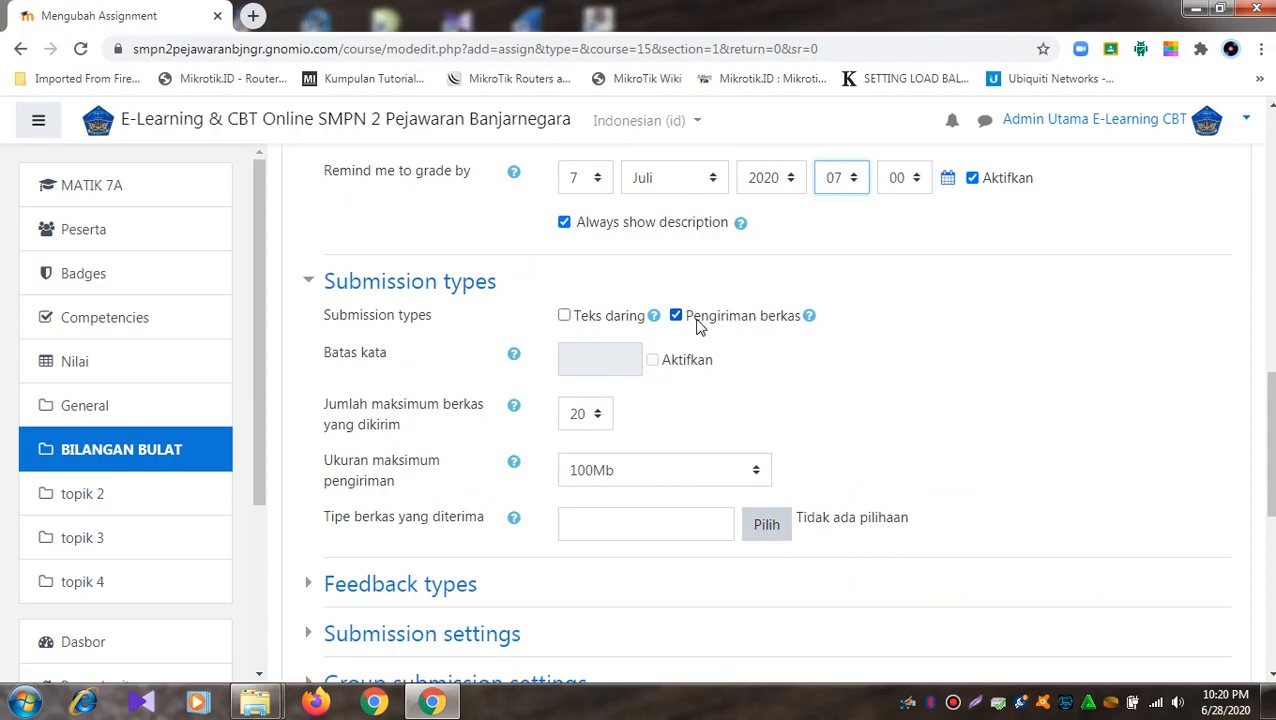
{"action": "scroll", "coordinate": [705, 326], "scroll_direction": "up", "scroll_amount": 3}
{"action": "scroll", "coordinate": [669, 446], "scroll_direction": "down", "scroll_amount": 1}
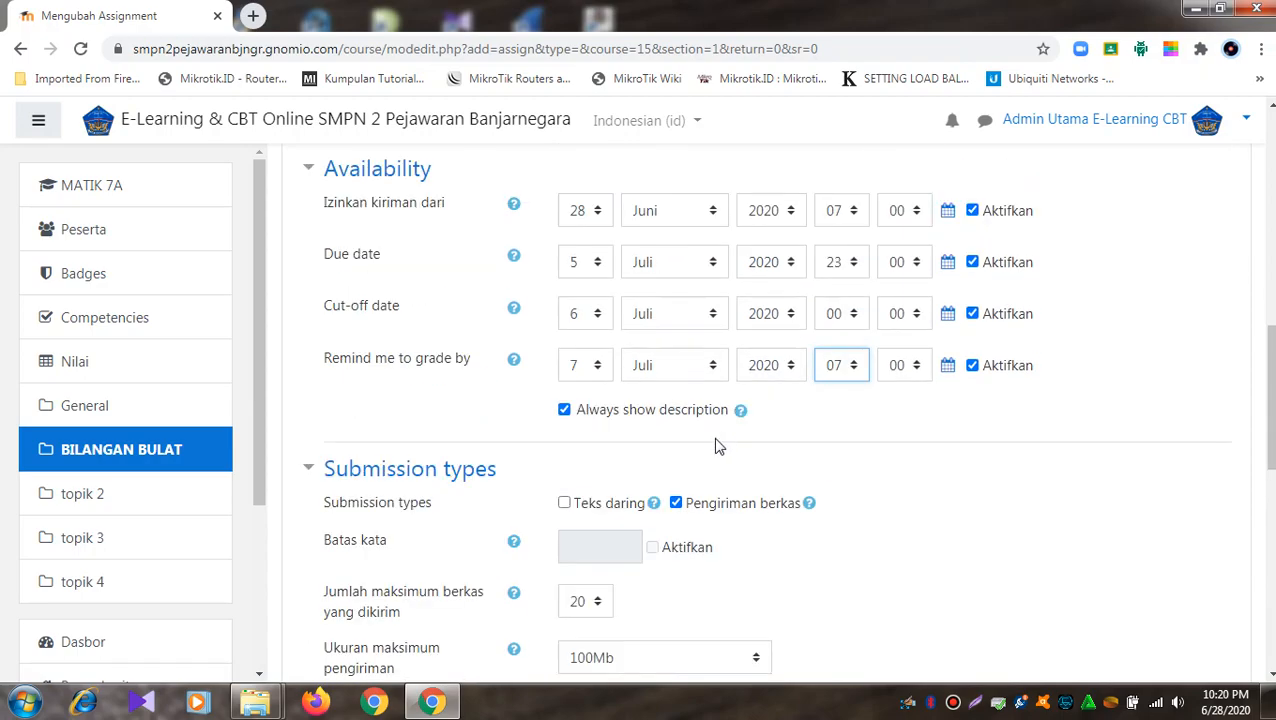
{"action": "left_click", "coordinate": [565, 510]}
{"action": "left_click", "coordinate": [656, 548]}
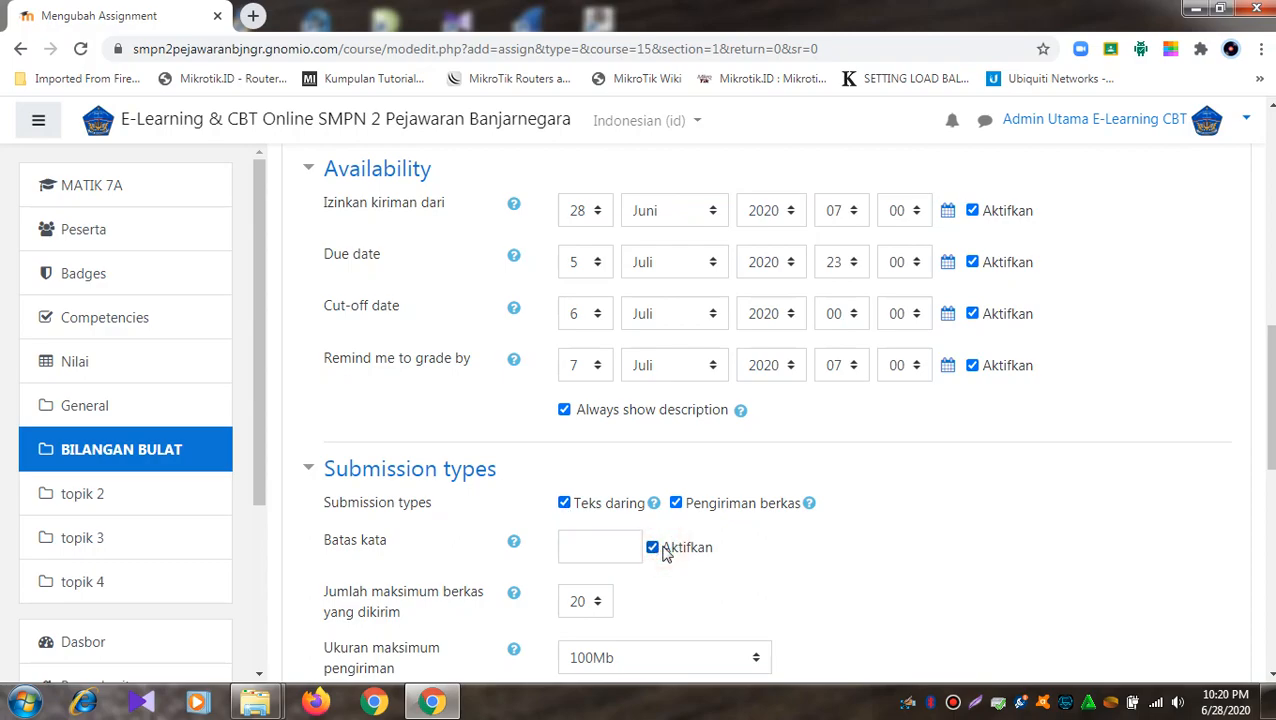
{"action": "left_click", "coordinate": [656, 548]}
{"action": "left_click", "coordinate": [598, 510]}
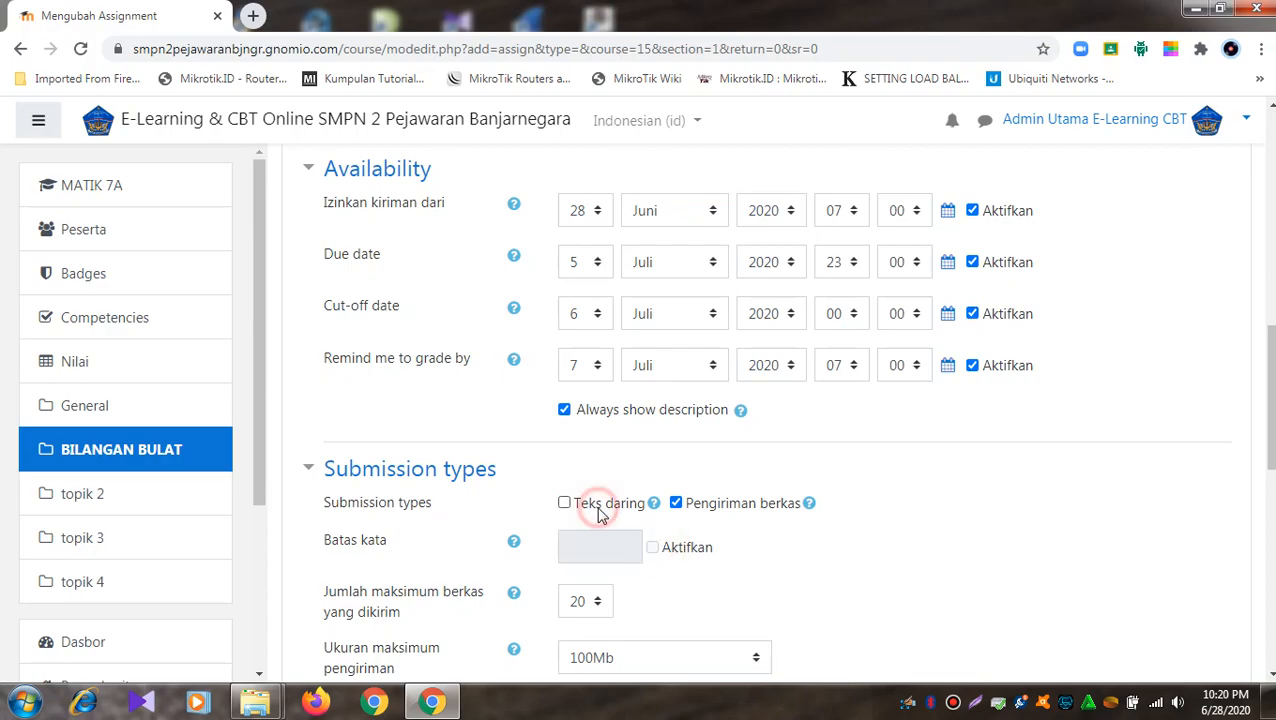
- Limit file submissions to 1 file with a maximum submission size of 1Mb
{"action": "scroll", "coordinate": [600, 512], "scroll_direction": "down", "scroll_amount": 2}
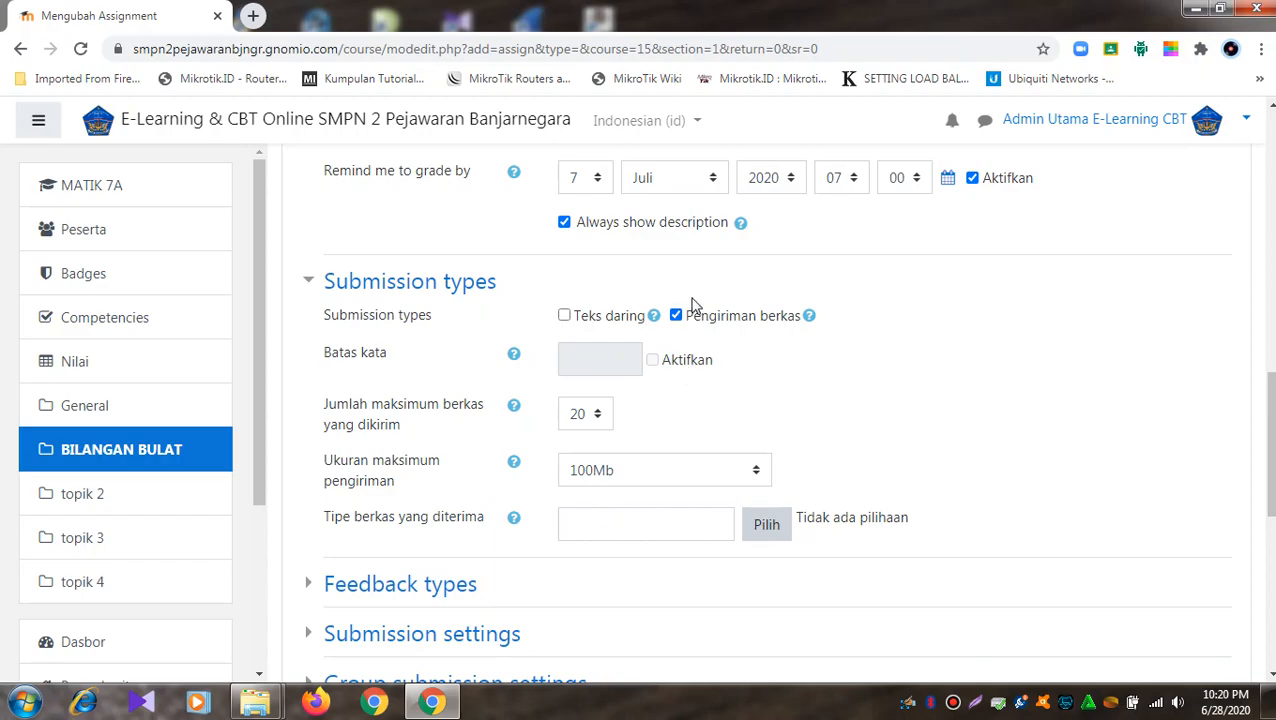
{"action": "left_click", "coordinate": [598, 418]}
{"action": "left_click", "coordinate": [712, 410]}
{"action": "left_click", "coordinate": [598, 416]}
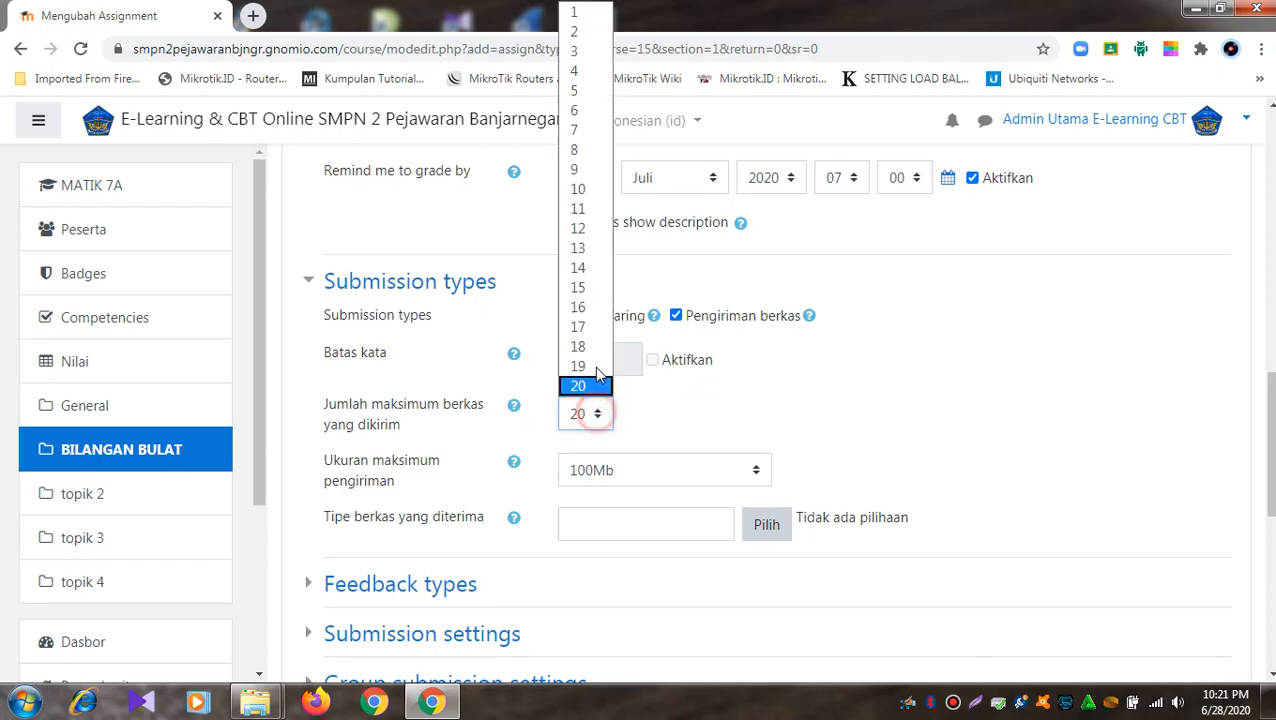
{"action": "left_click", "coordinate": [588, 14]}
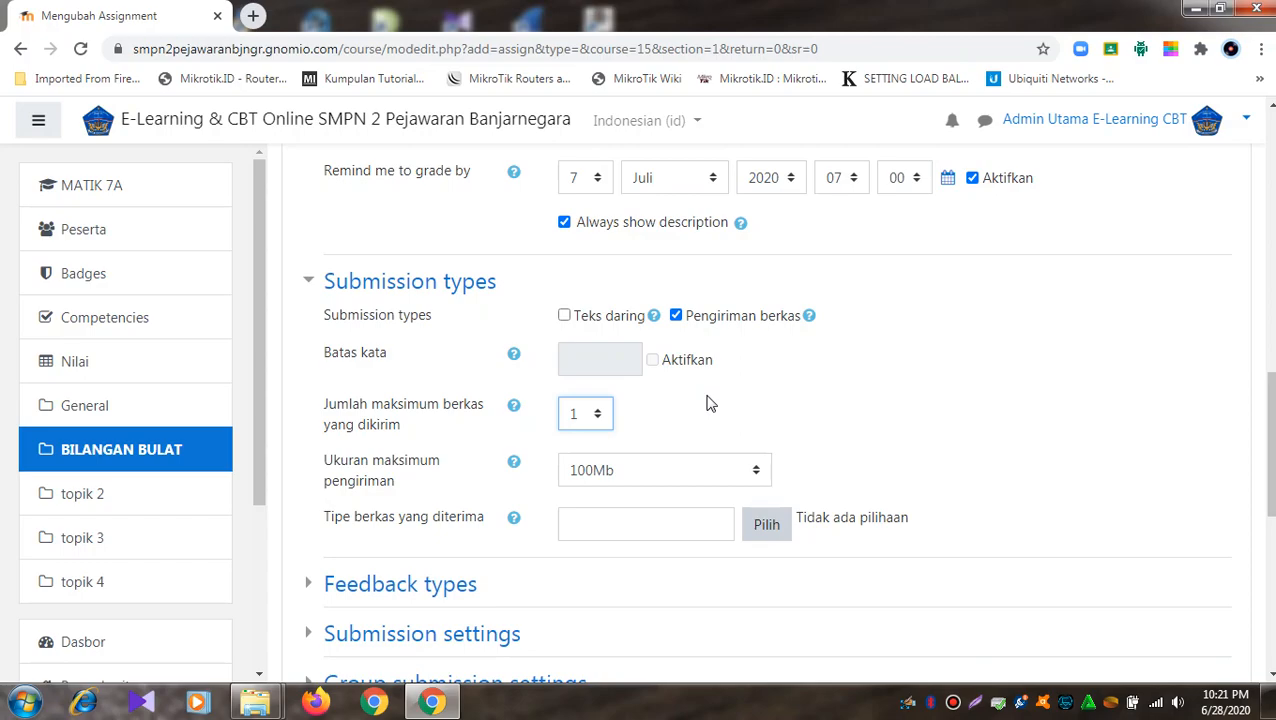
{"action": "left_click", "coordinate": [760, 470]}
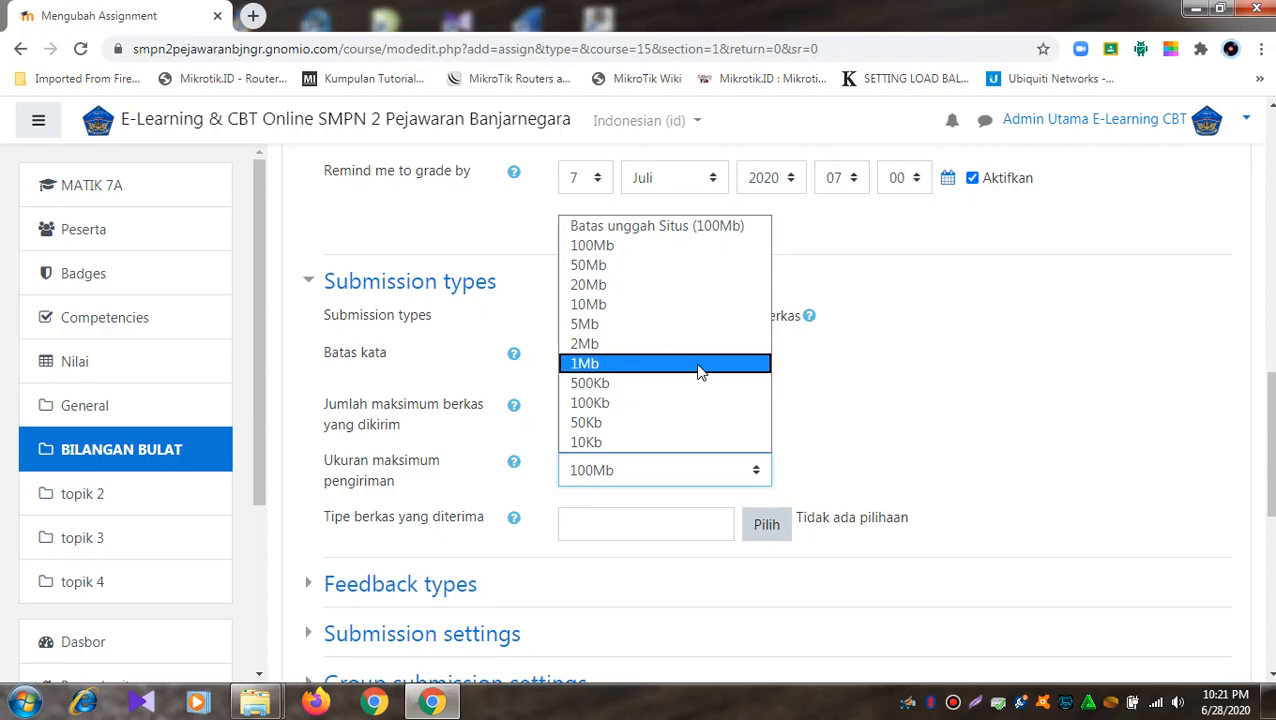
{"action": "left_click", "coordinate": [700, 365]}
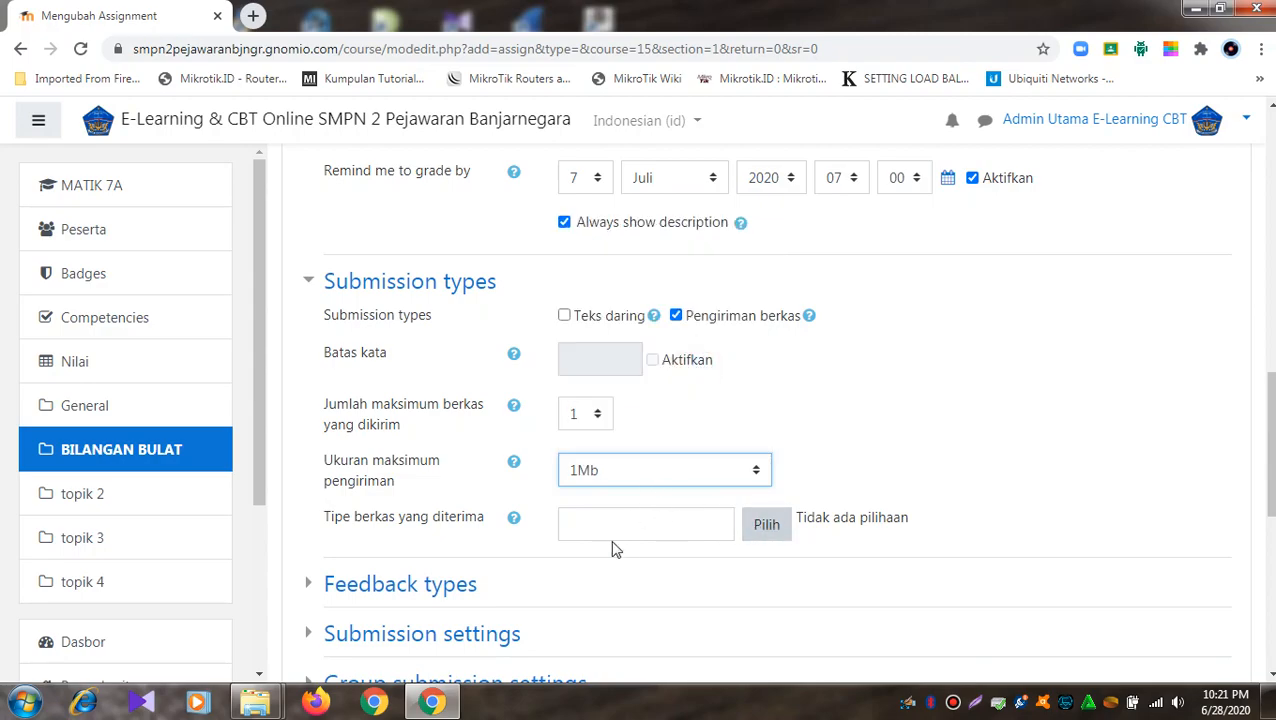
{"action": "left_click", "coordinate": [778, 537]}
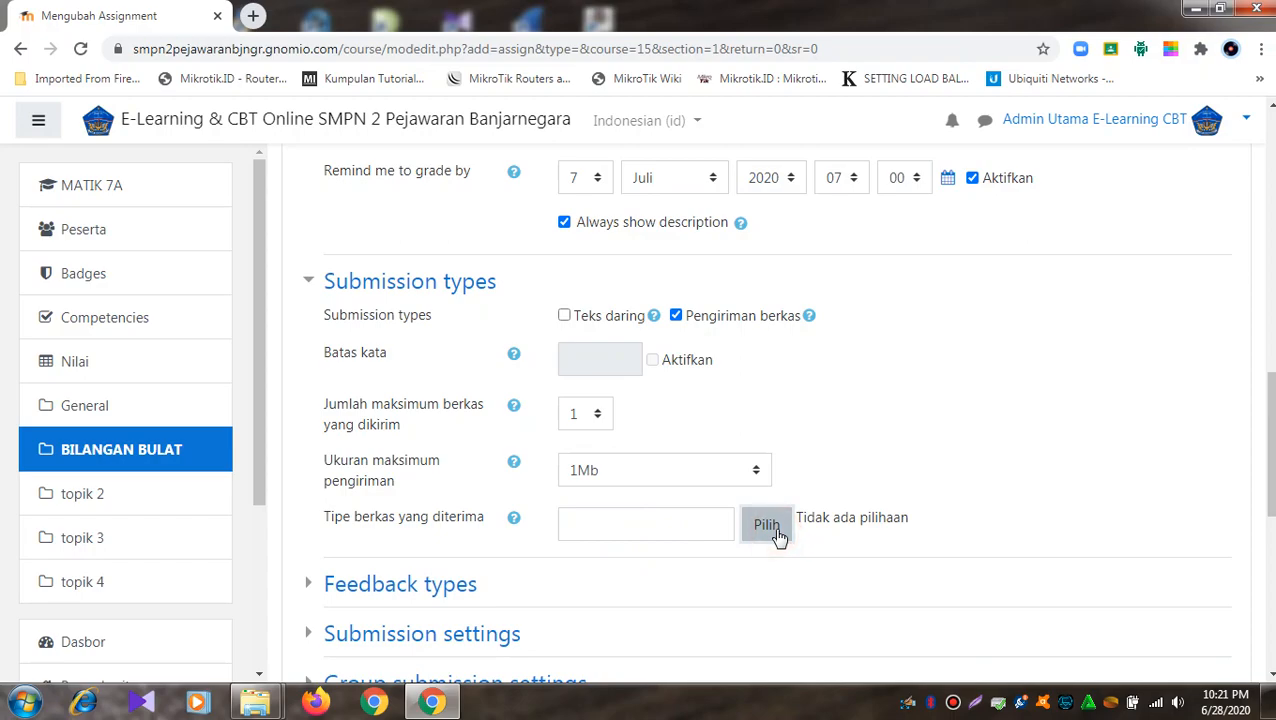
- Accept Document files: .doc, .docx, RTF and PDF
{"action": "left_click", "coordinate": [786, 527]}
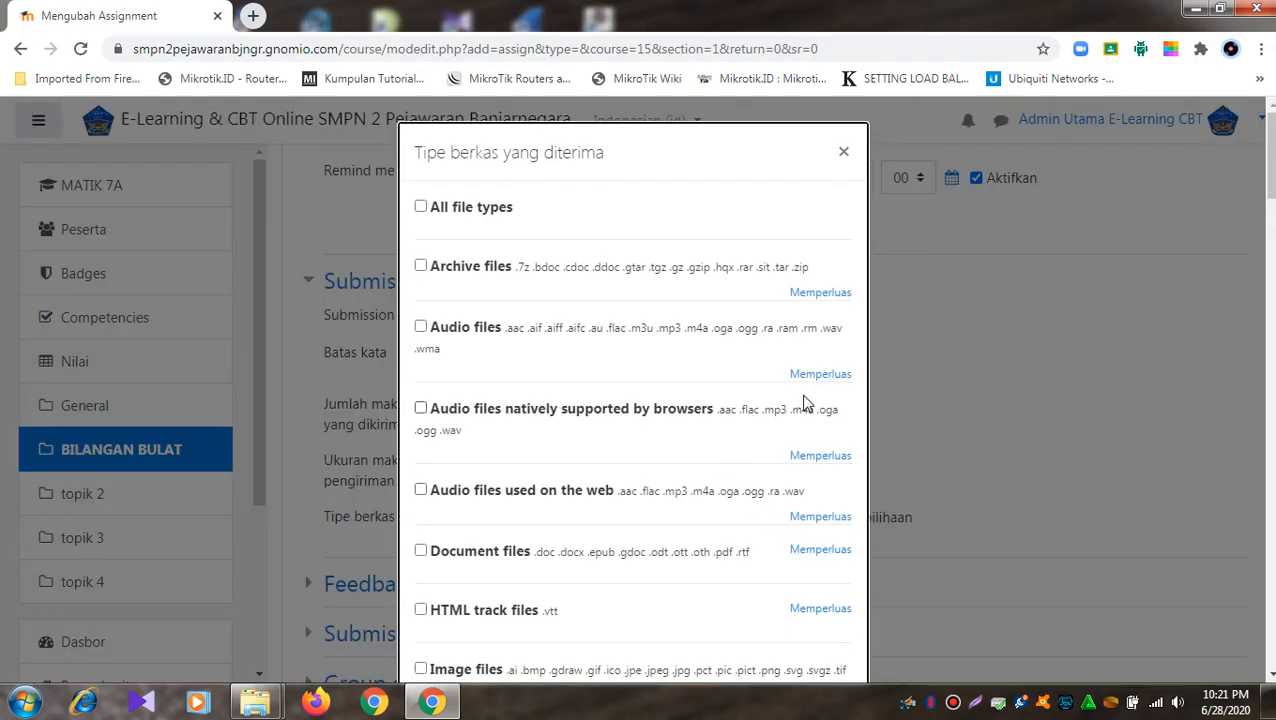
{"action": "scroll", "coordinate": [633, 400], "scroll_direction": "down", "scroll_amount": 1}
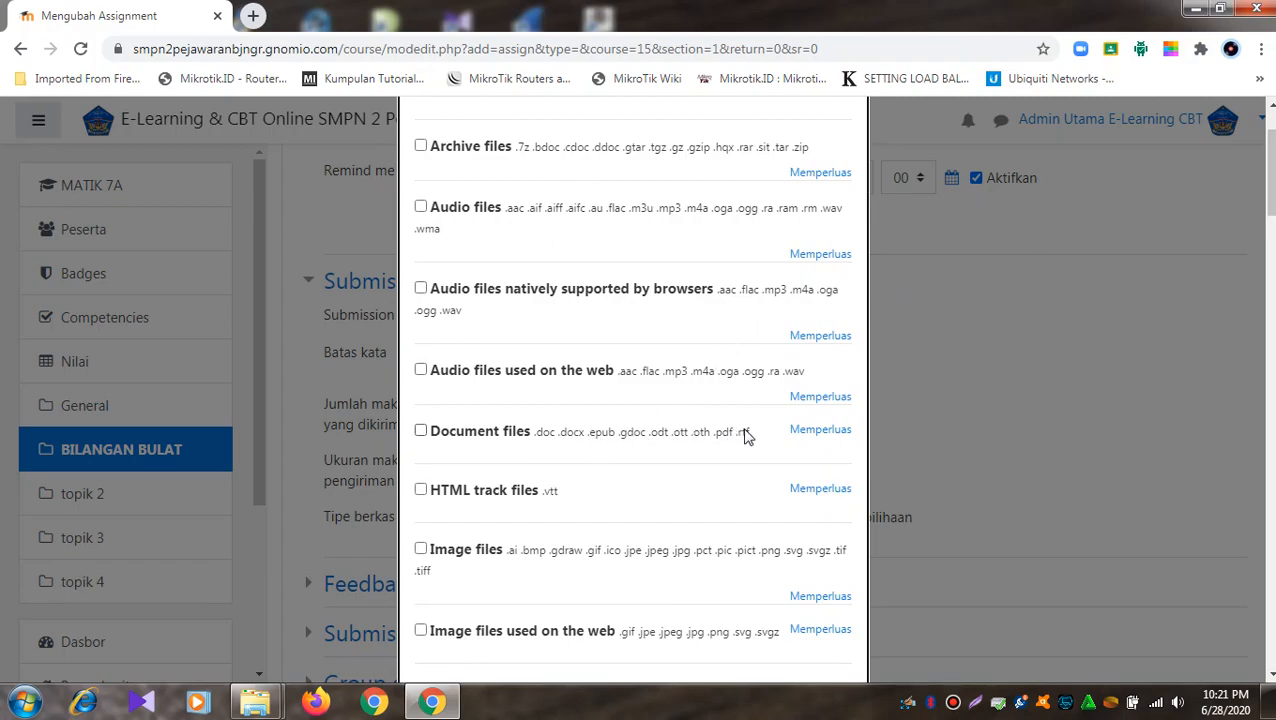
{"action": "left_click", "coordinate": [421, 431]}
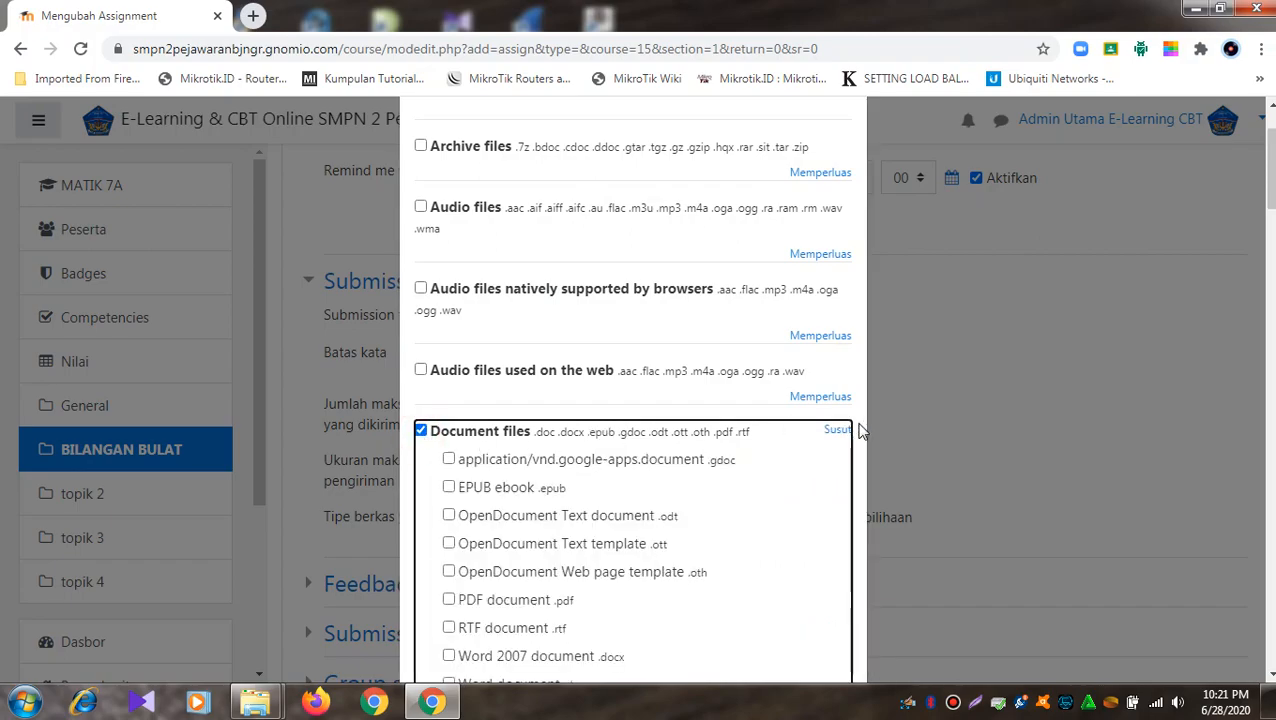
{"action": "scroll", "coordinate": [845, 431], "scroll_direction": "down", "scroll_amount": 2}
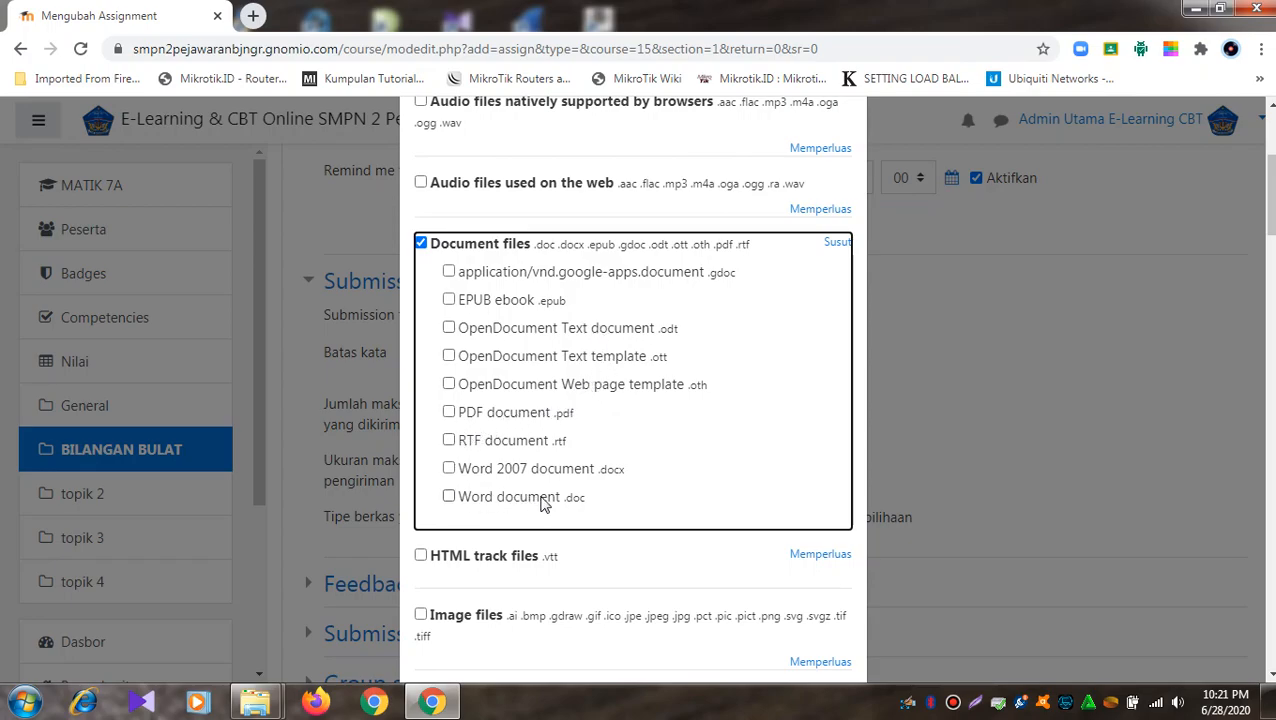
{"action": "left_click", "coordinate": [448, 497]}
{"action": "left_click", "coordinate": [449, 469]}
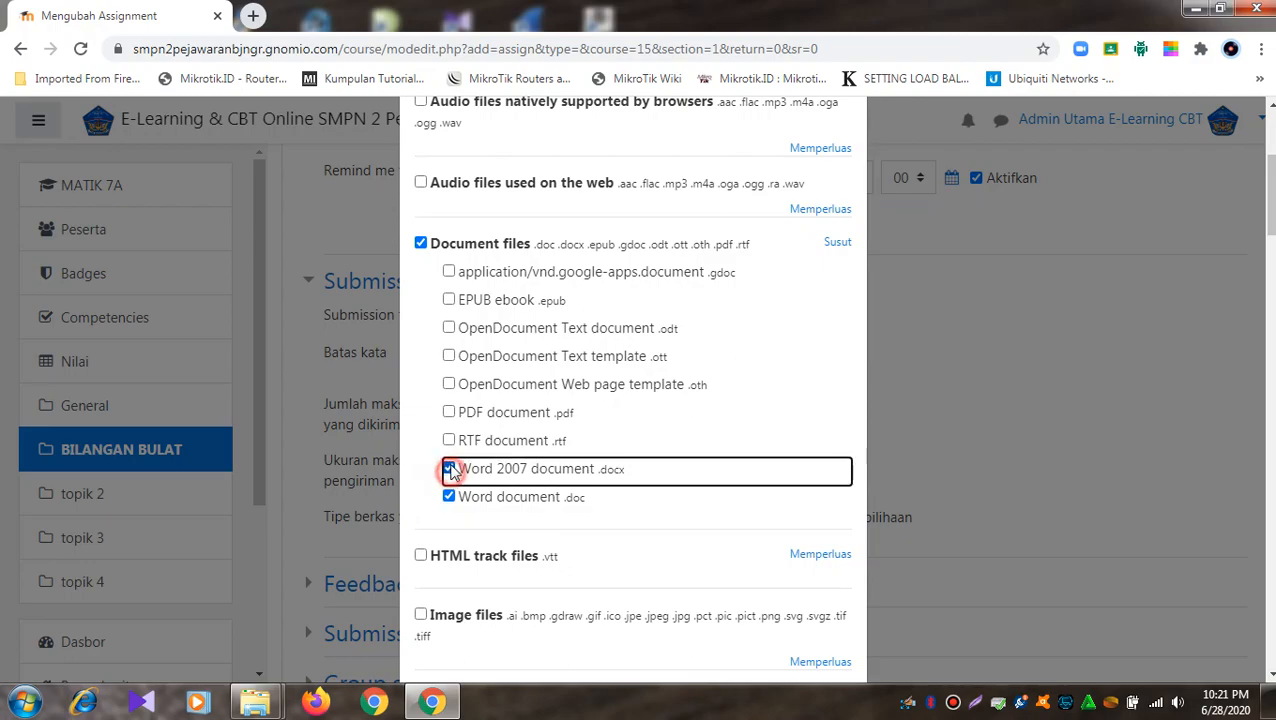
{"action": "left_click", "coordinate": [449, 441]}
{"action": "left_click", "coordinate": [449, 413]}
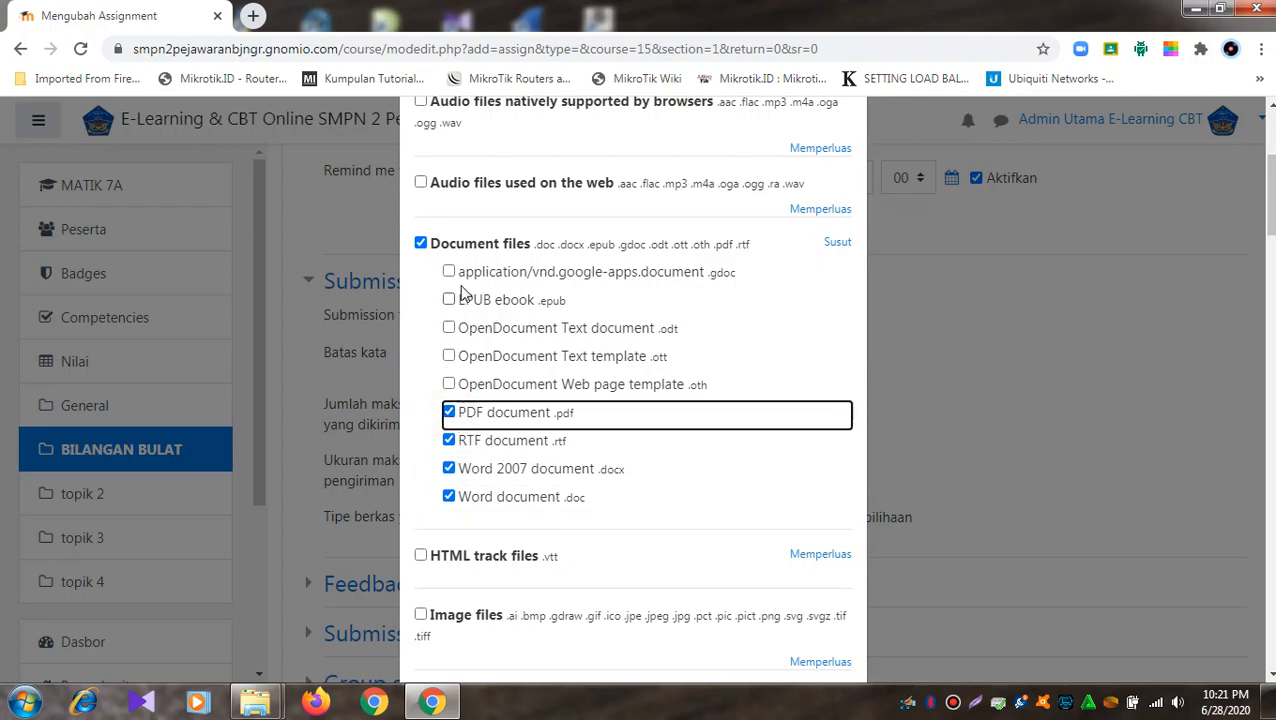
- Accept Image files: GIF, JPEG (.jpe, .jpeg, .jpg), PNG and PICT (.pct, .pic, .pict)
{"action": "scroll", "coordinate": [784, 340], "scroll_direction": "down", "scroll_amount": 2}
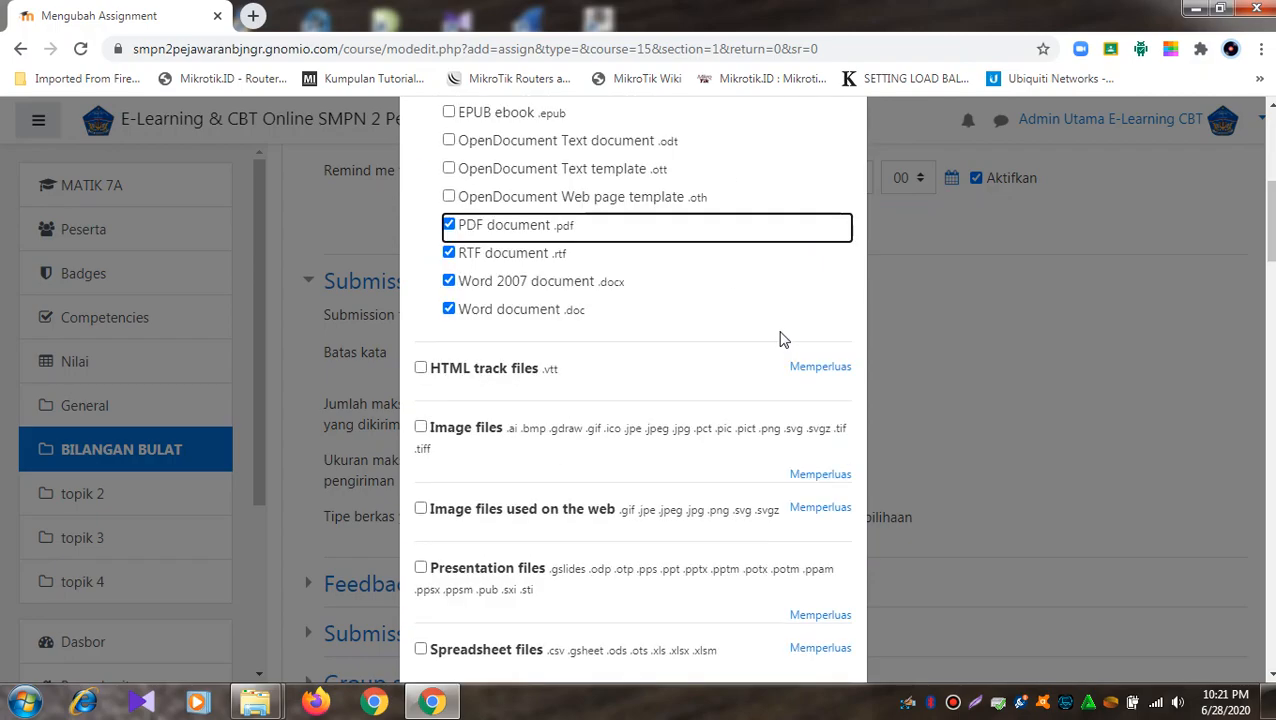
{"action": "left_click", "coordinate": [420, 428]}
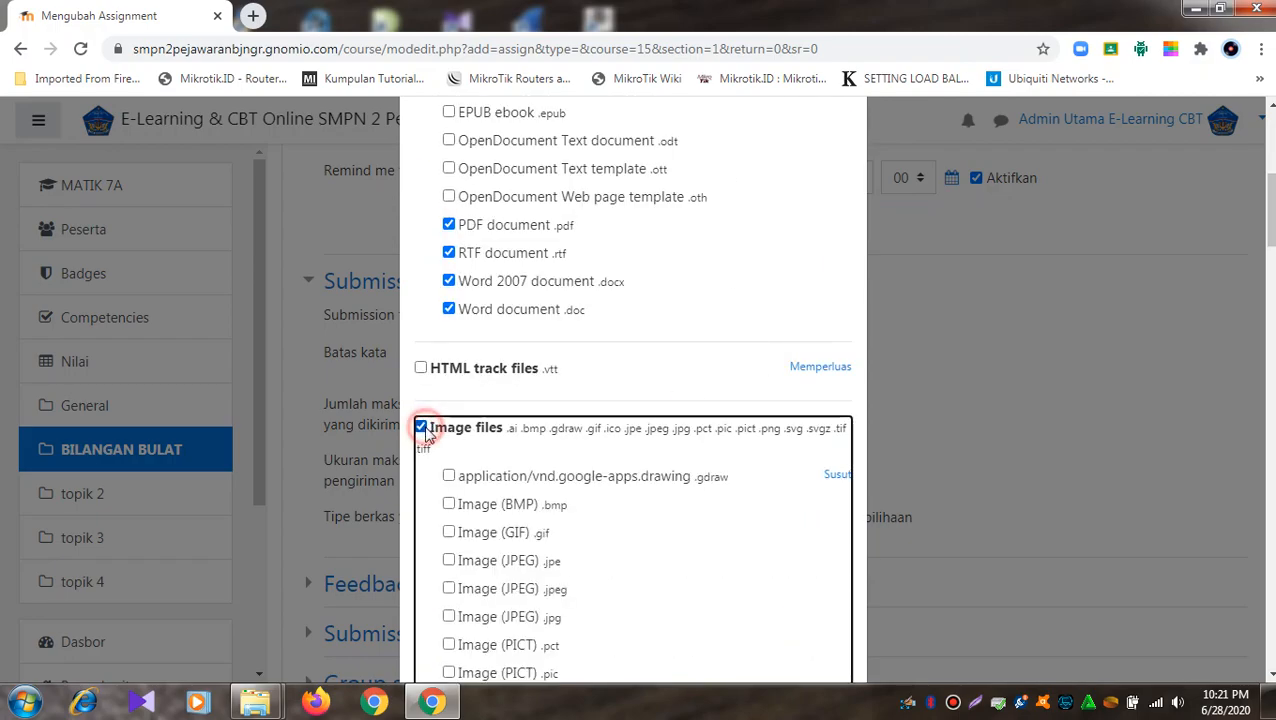
{"action": "scroll", "coordinate": [525, 430], "scroll_direction": "down", "scroll_amount": 1}
{"action": "scroll", "coordinate": [530, 428], "scroll_direction": "down", "scroll_amount": 1}
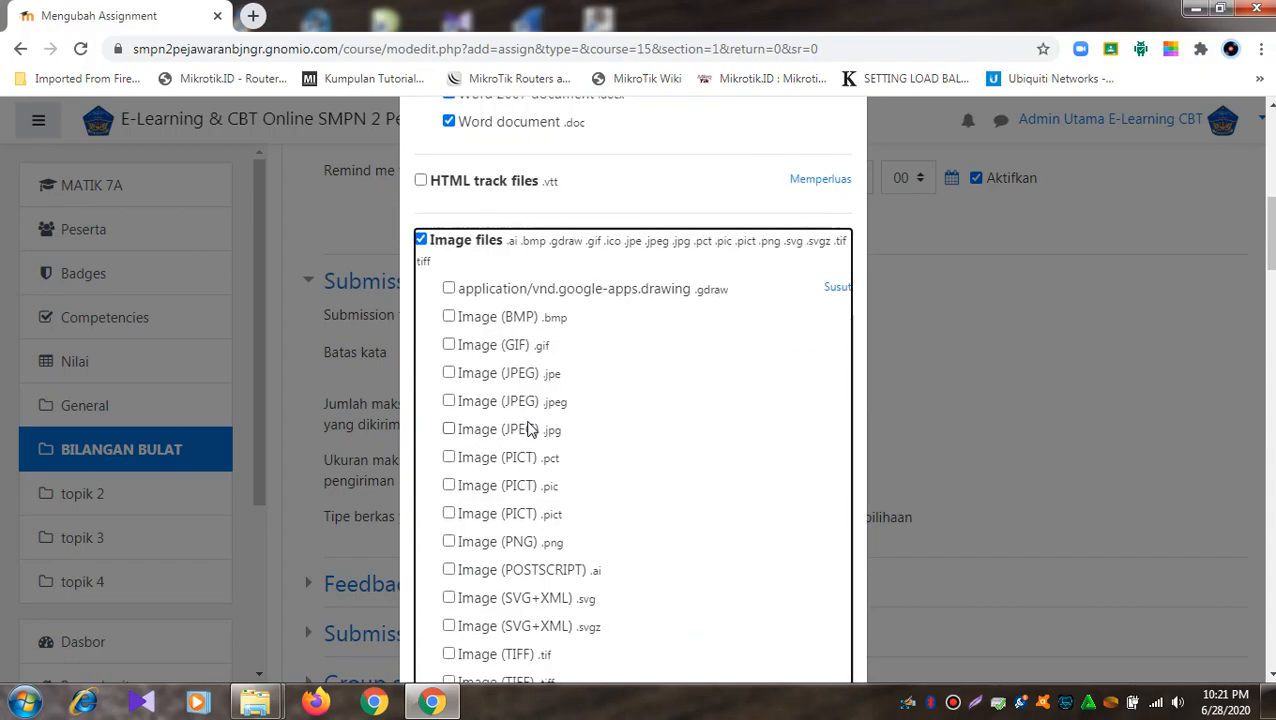
{"action": "scroll", "coordinate": [530, 428], "scroll_direction": "down", "scroll_amount": 2}
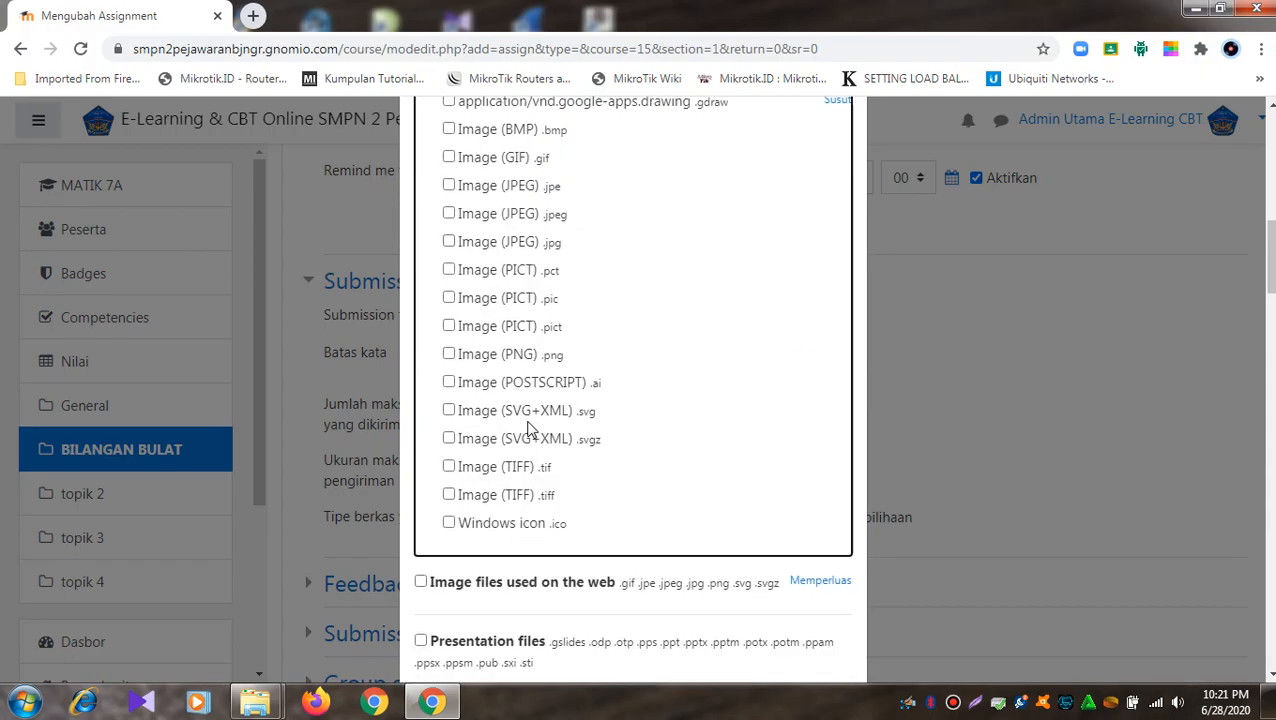
{"action": "scroll", "coordinate": [530, 428], "scroll_direction": "up", "scroll_amount": 1}
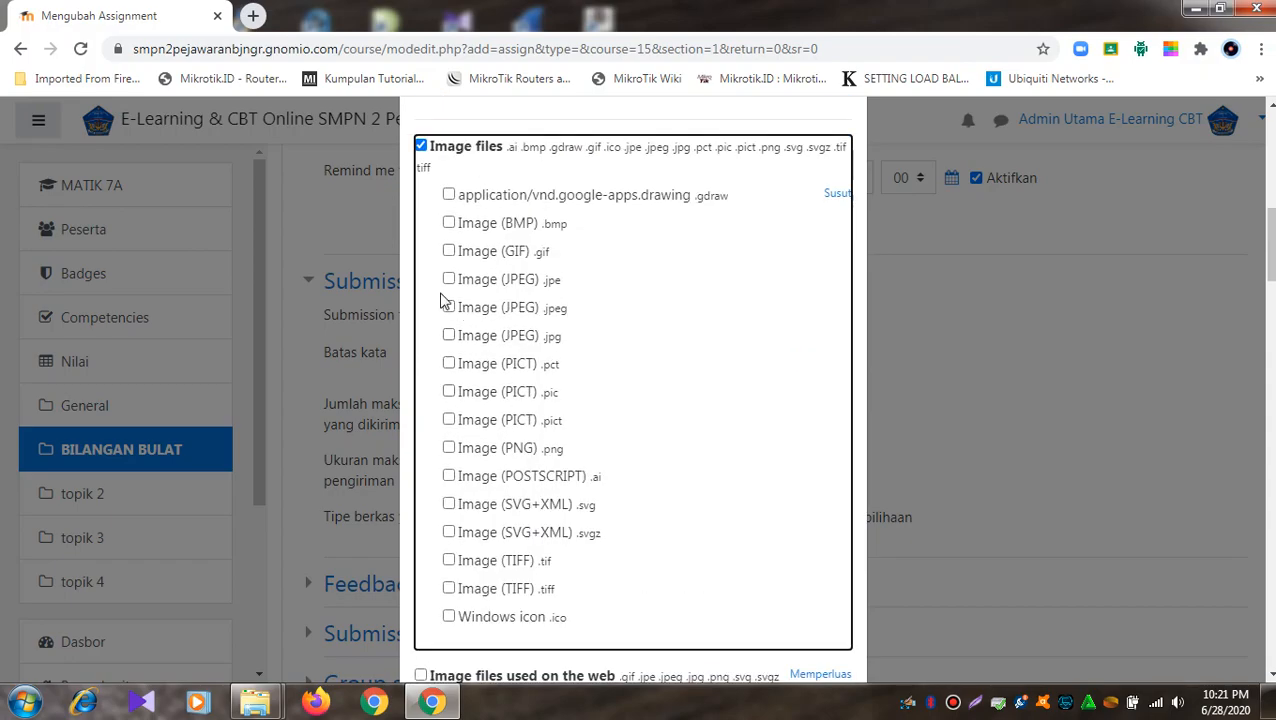
{"action": "left_click", "coordinate": [449, 251]}
{"action": "left_click", "coordinate": [449, 279]}
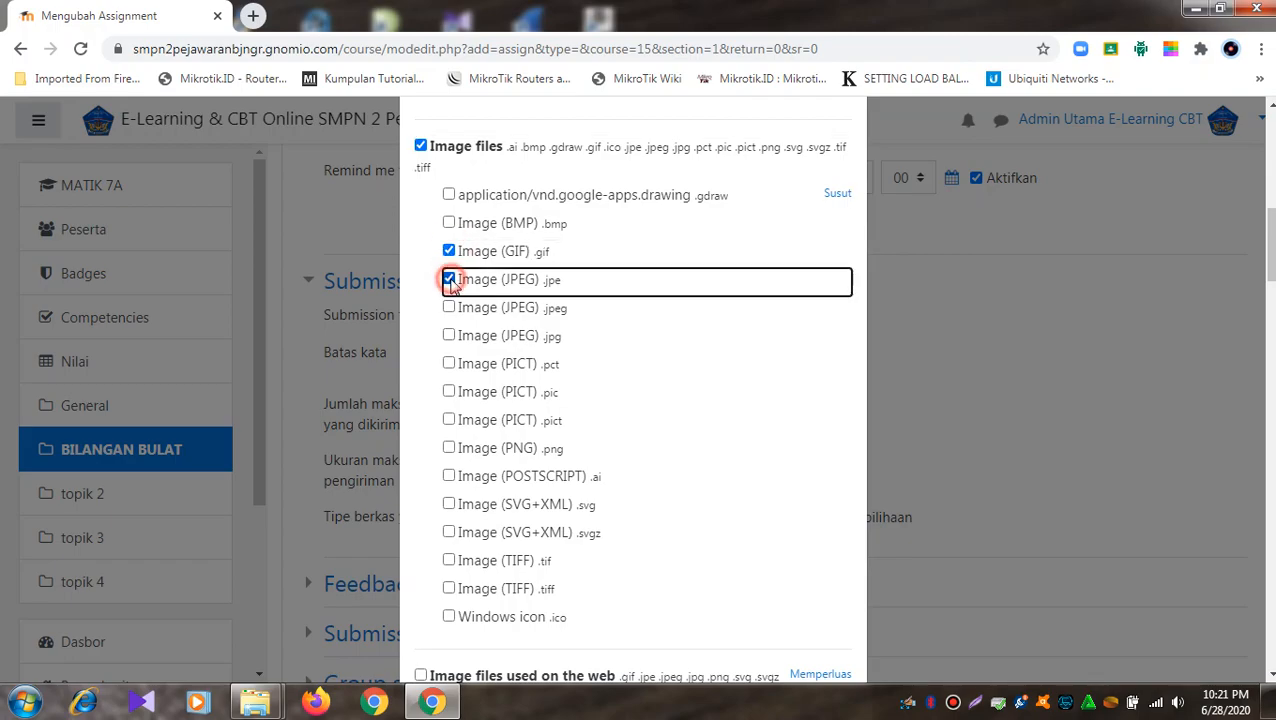
{"action": "left_click", "coordinate": [449, 307]}
{"action": "left_click", "coordinate": [449, 335]}
{"action": "left_click", "coordinate": [449, 363]}
{"action": "left_click", "coordinate": [449, 364]}
{"action": "left_click", "coordinate": [449, 448]}
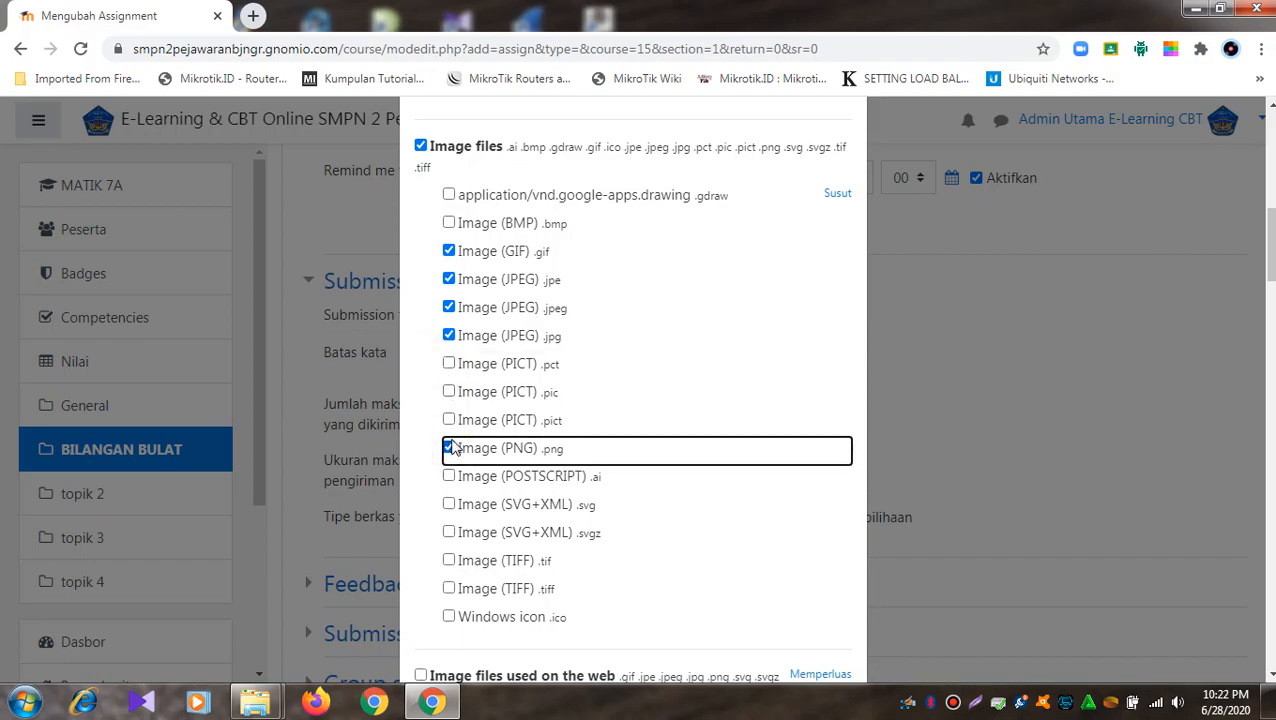
{"action": "left_click", "coordinate": [449, 363]}
{"action": "left_click", "coordinate": [450, 391]}
{"action": "left_click", "coordinate": [449, 419]}
- Save the selected accepted file types
{"action": "scroll", "coordinate": [578, 419], "scroll_direction": "down", "scroll_amount": 3}
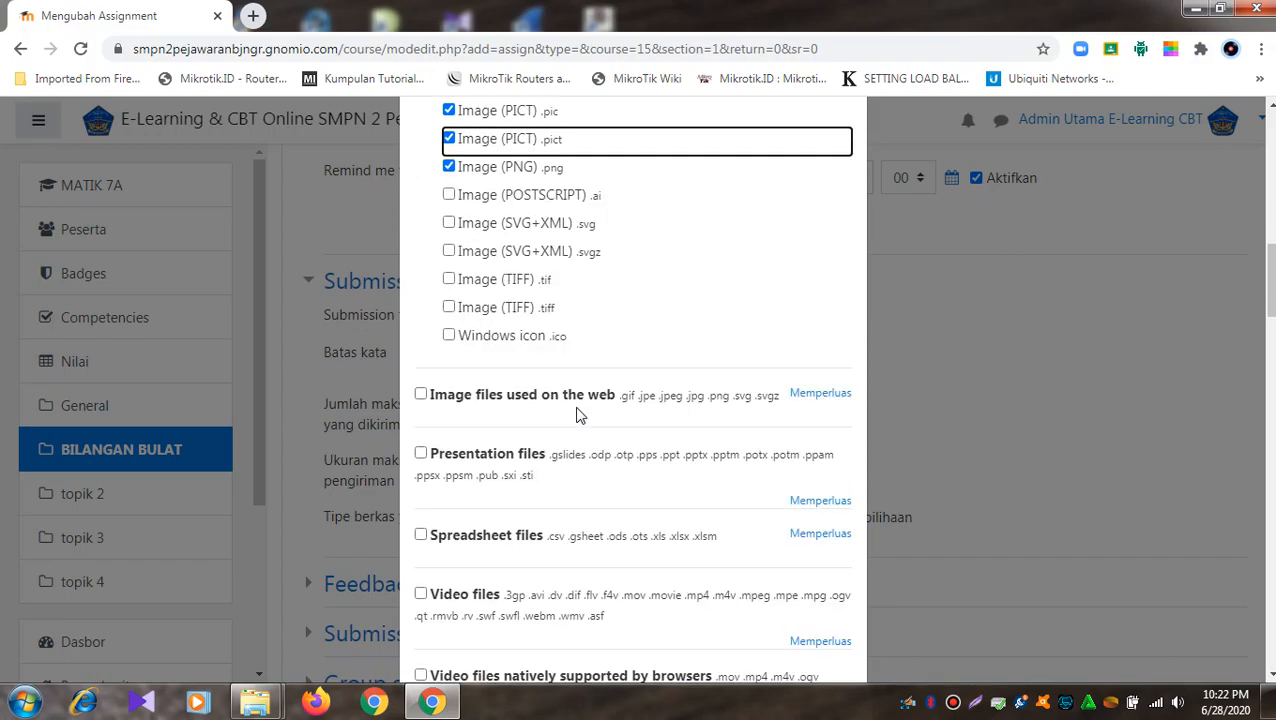
{"action": "scroll", "coordinate": [578, 415], "scroll_direction": "down", "scroll_amount": 4}
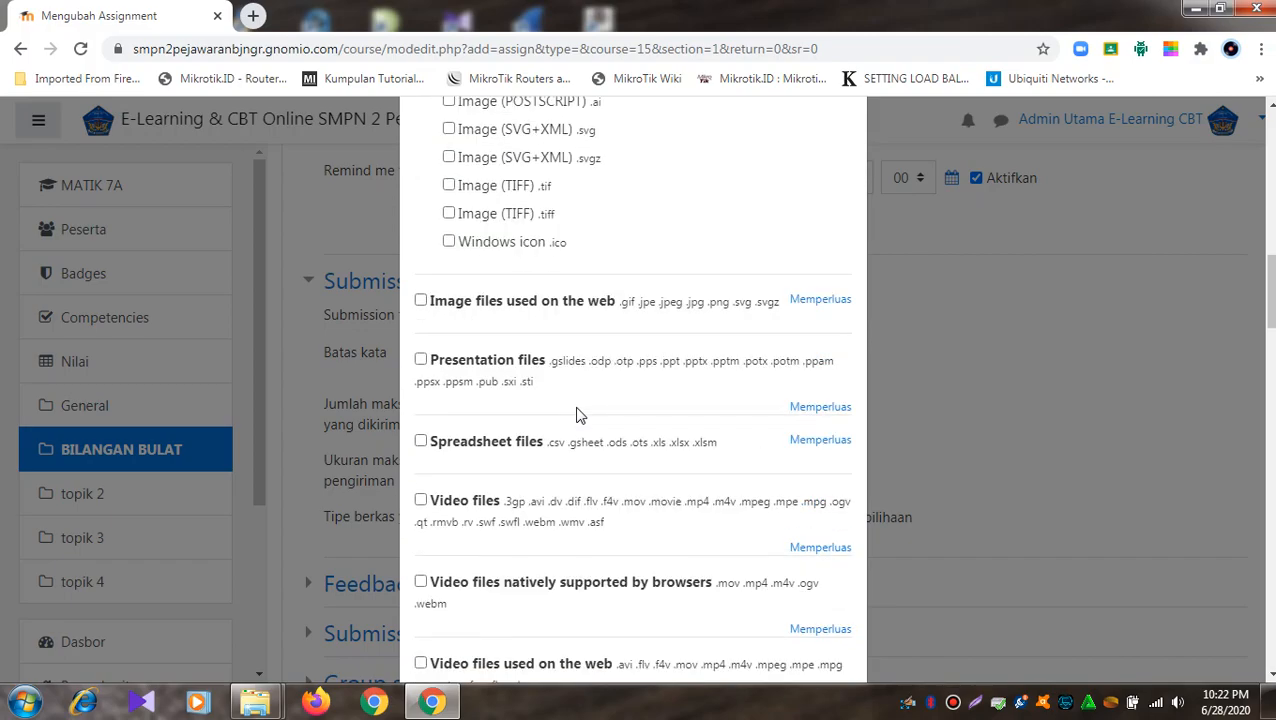
{"action": "scroll", "coordinate": [578, 415], "scroll_direction": "down", "scroll_amount": 4}
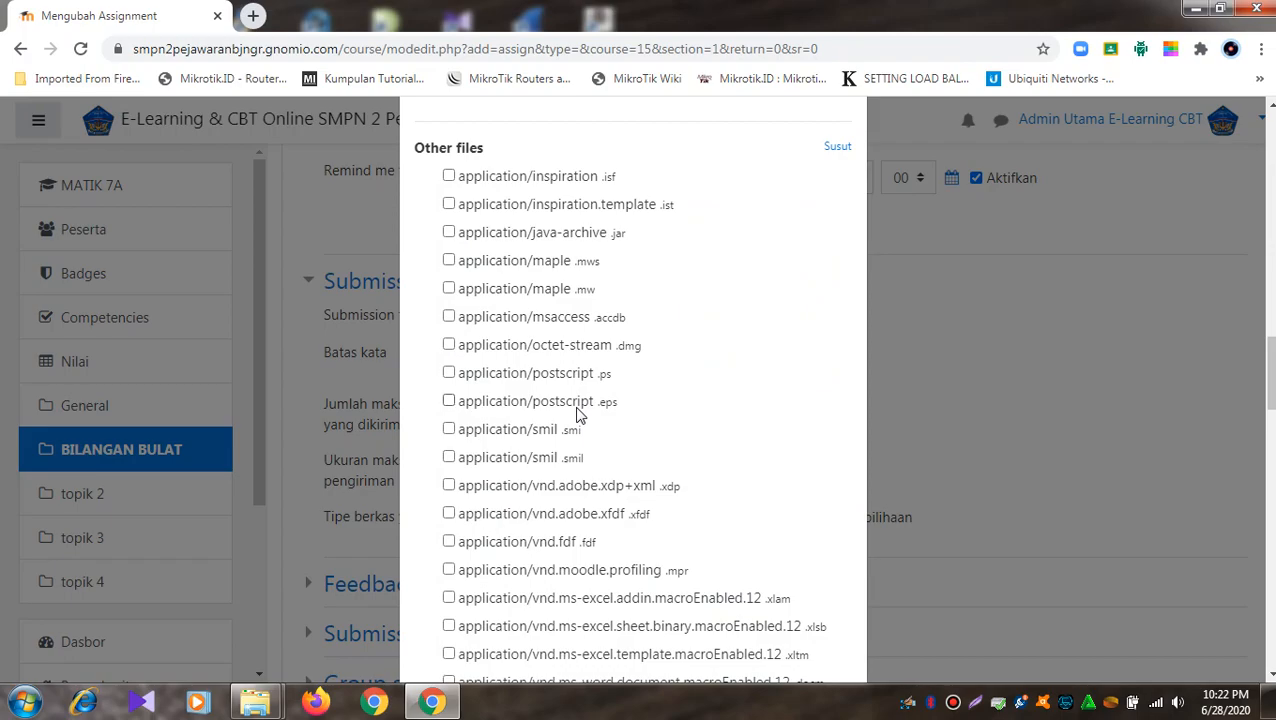
{"action": "scroll", "coordinate": [578, 415], "scroll_direction": "up", "scroll_amount": 15}
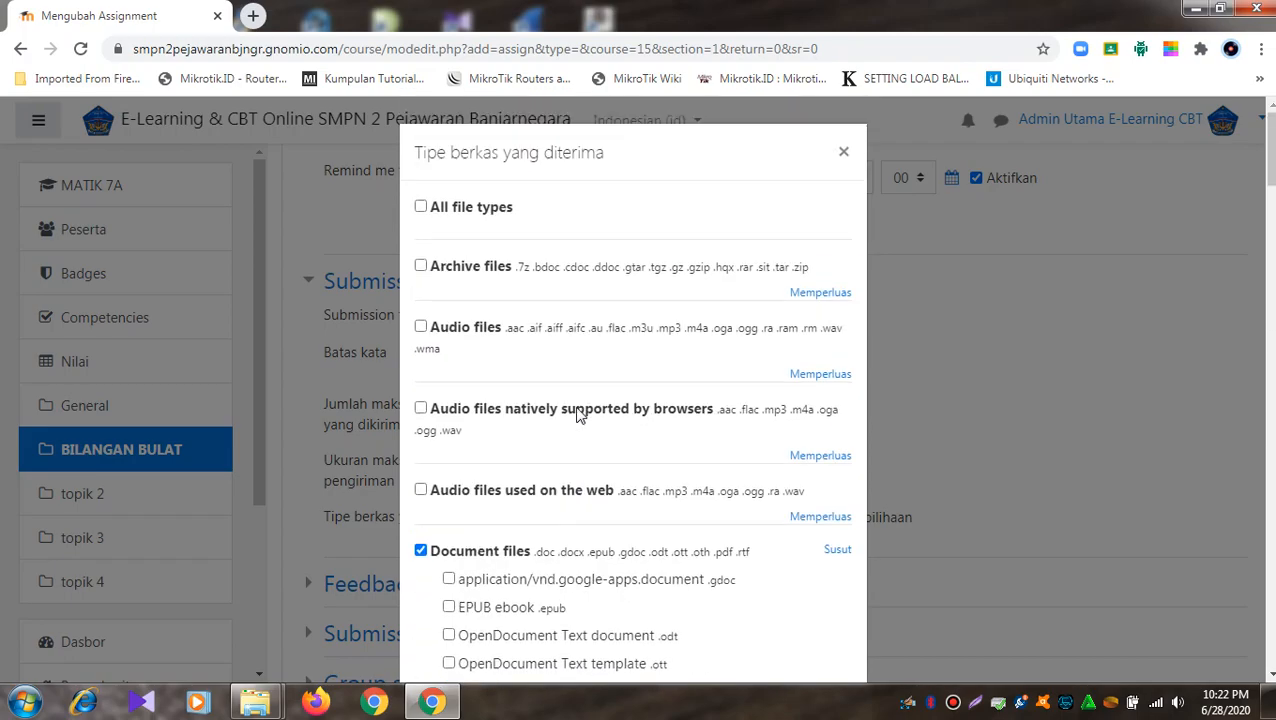
{"action": "scroll", "coordinate": [678, 358], "scroll_direction": "down", "scroll_amount": 20}
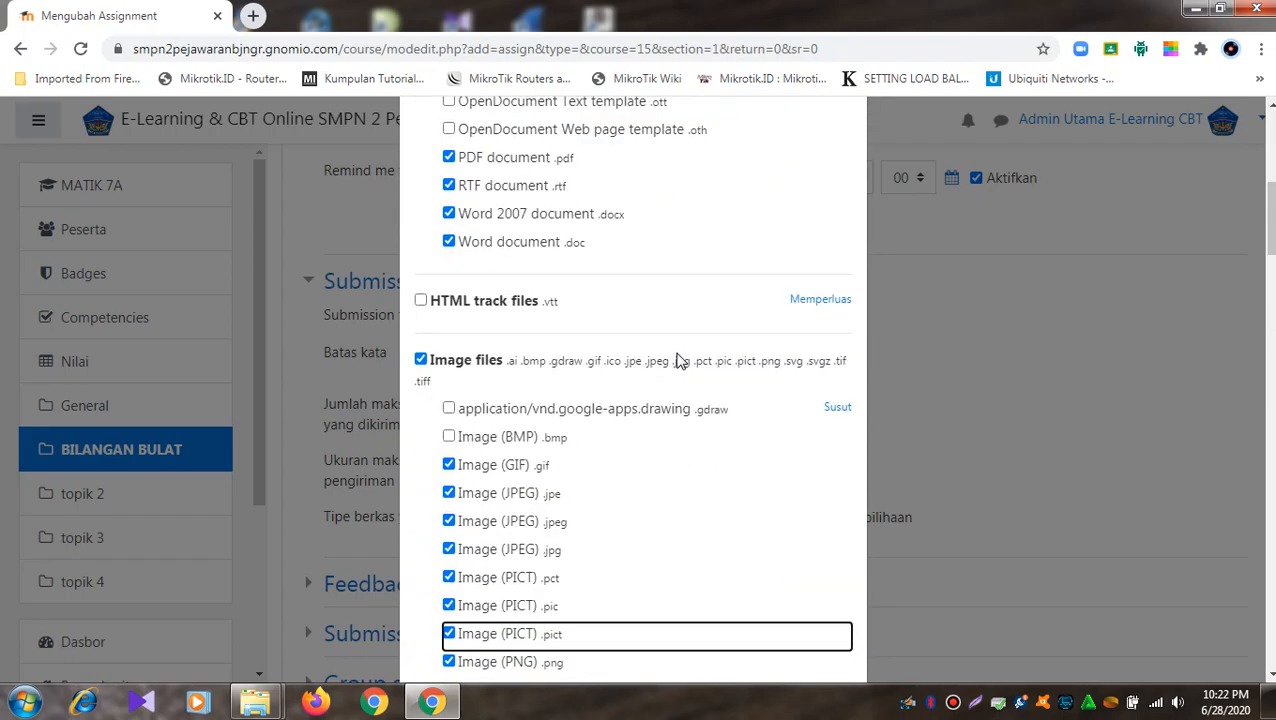
{"action": "scroll", "coordinate": [678, 362], "scroll_direction": "down", "scroll_amount": 15}
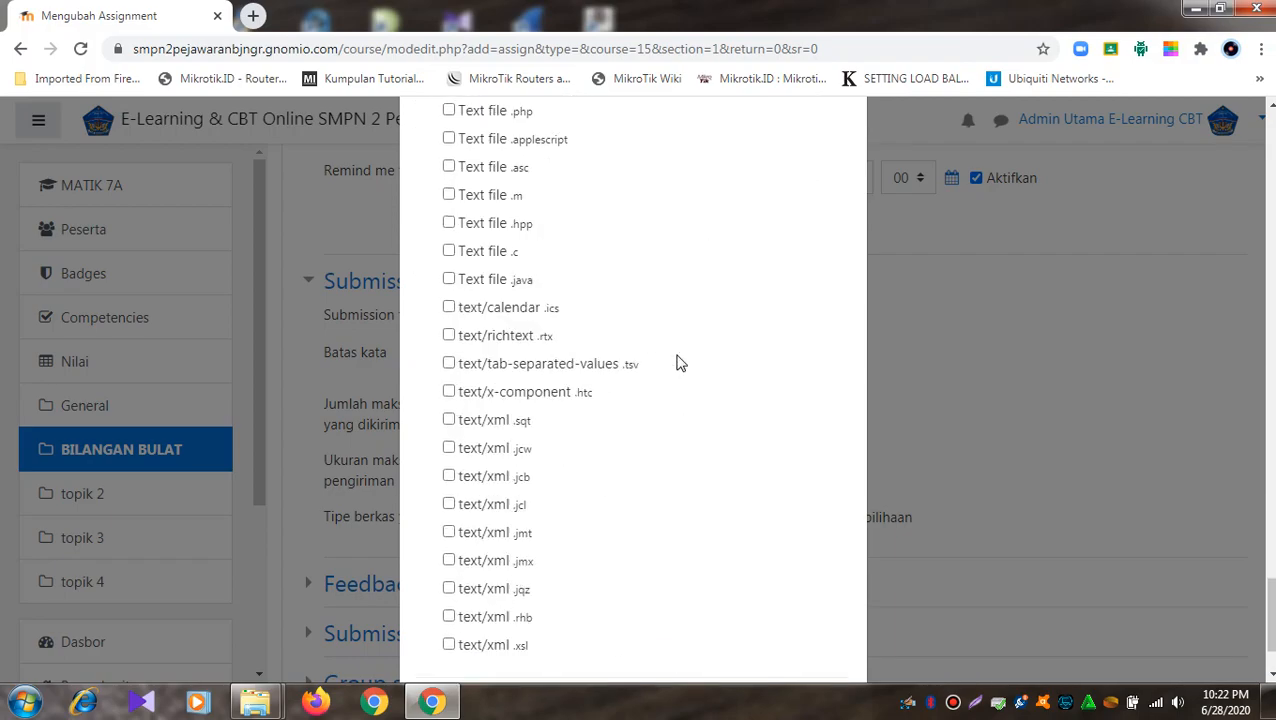
{"action": "left_click", "coordinate": [714, 626]}
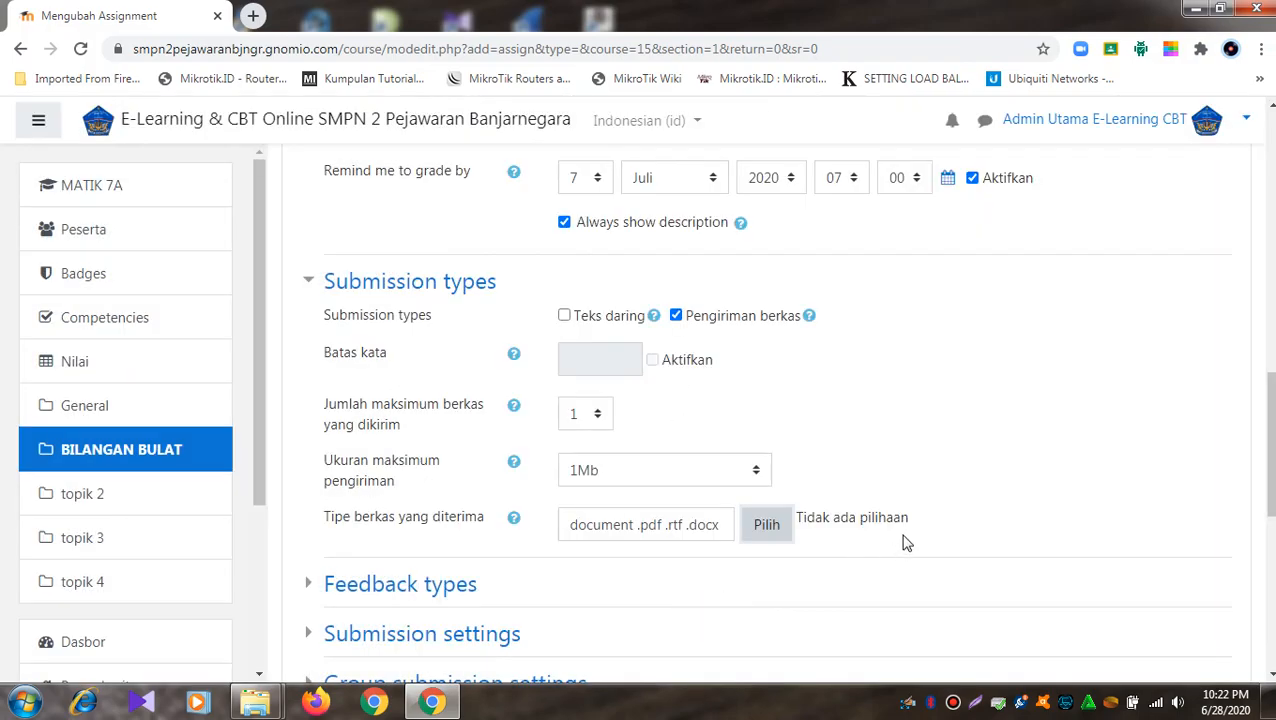
- Expand the Nilai settings and change the grade Tipe from Poin to Tidak ada
{"action": "scroll", "coordinate": [703, 552], "scroll_direction": "down", "scroll_amount": 2}
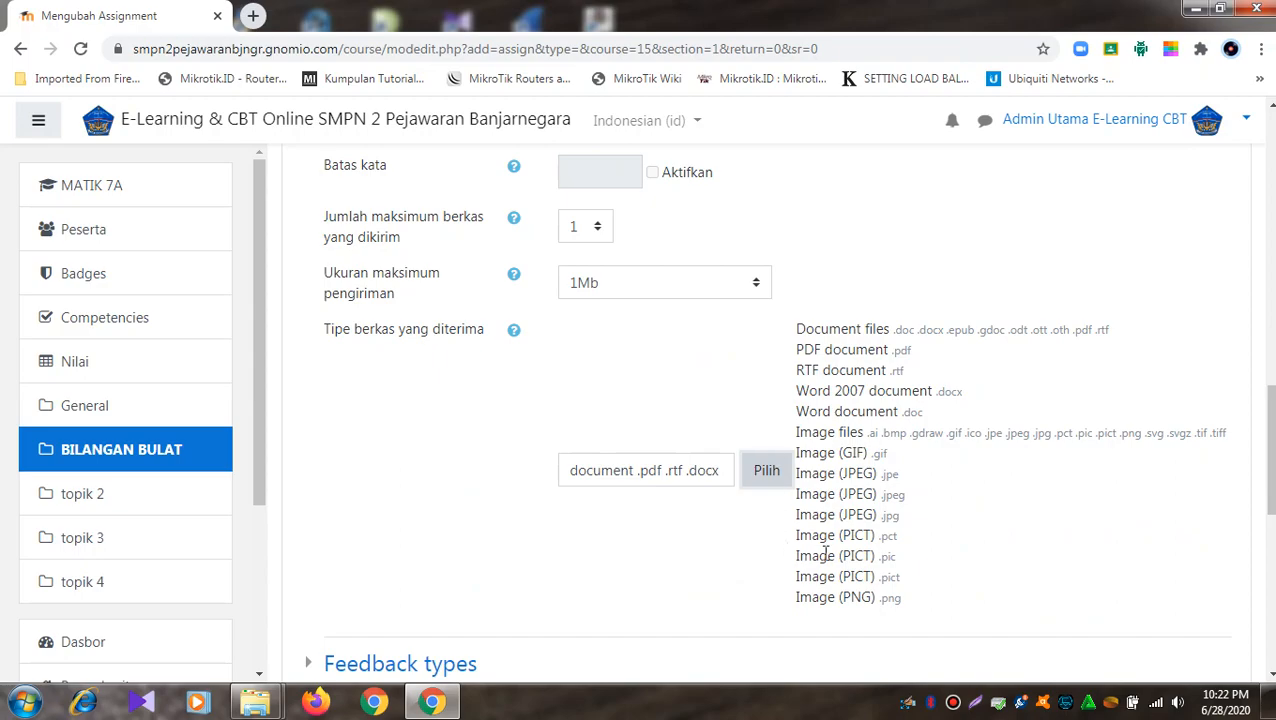
{"action": "scroll", "coordinate": [804, 512], "scroll_direction": "down", "scroll_amount": 3}
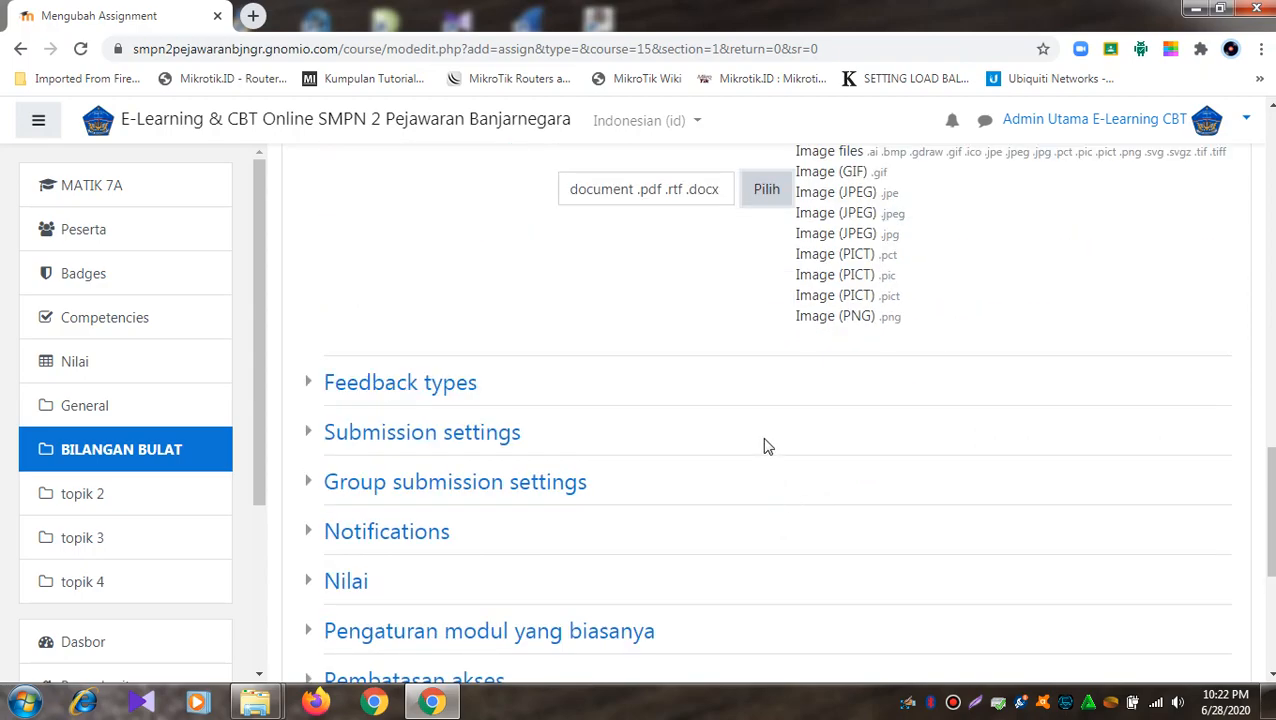
{"action": "left_click", "coordinate": [316, 578]}
{"action": "scroll", "coordinate": [748, 542], "scroll_direction": "down", "scroll_amount": 4}
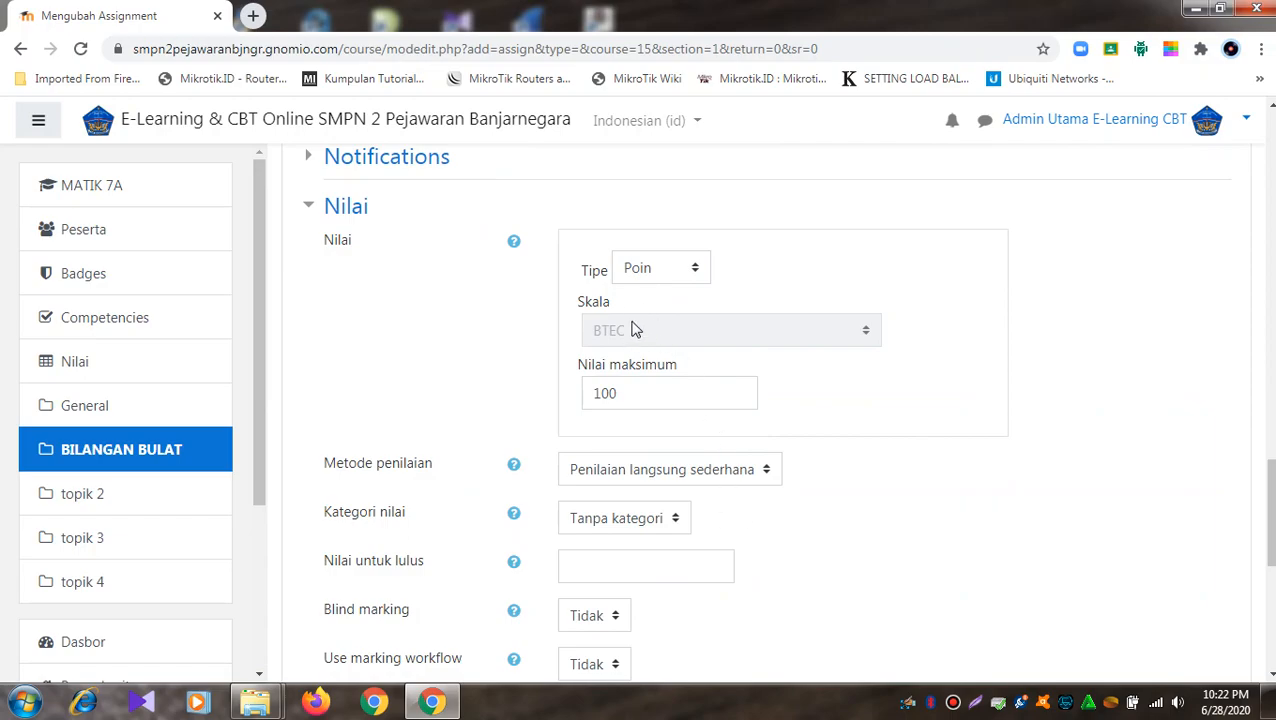
{"action": "left_click", "coordinate": [689, 278]}
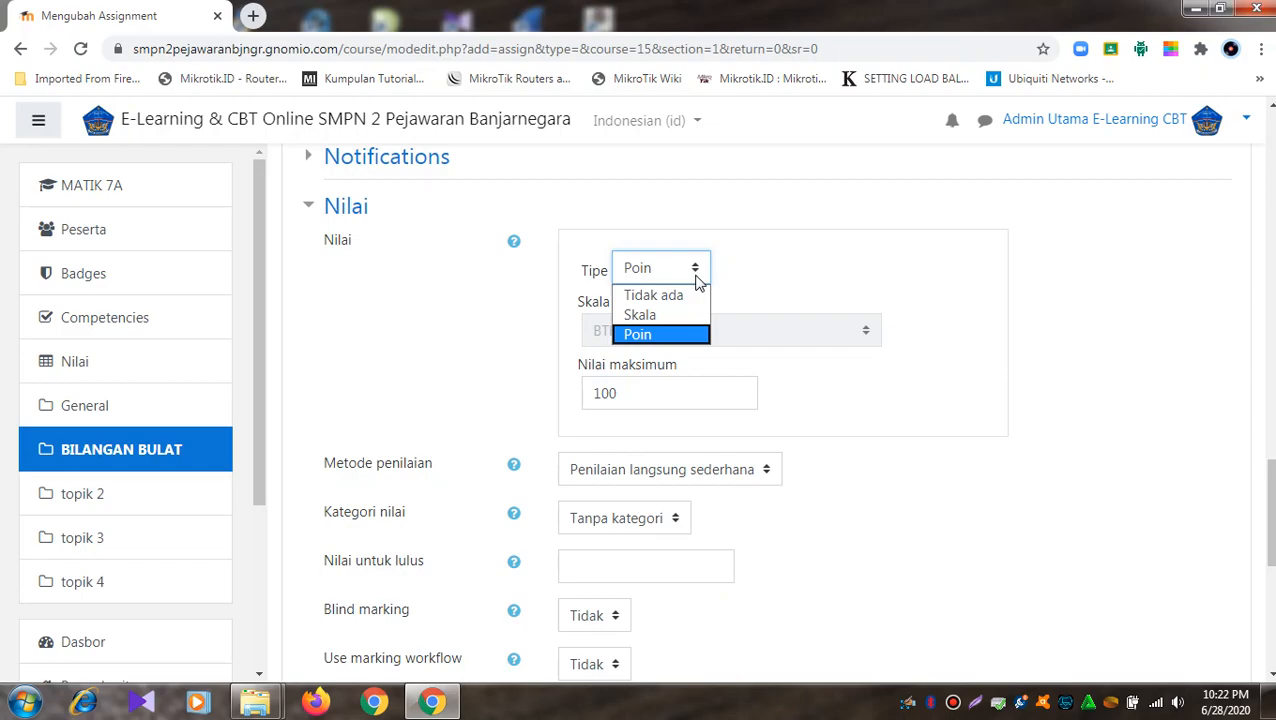
{"action": "left_click", "coordinate": [783, 252]}
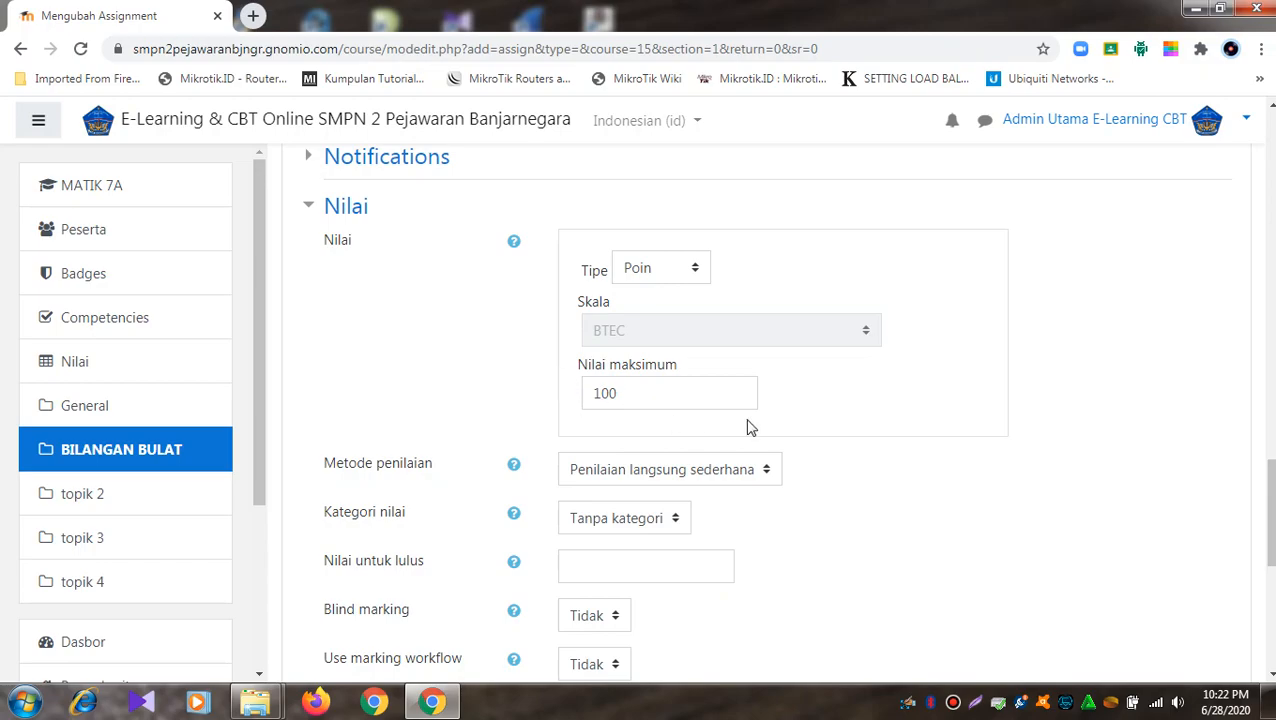
{"action": "left_click", "coordinate": [694, 274]}
{"action": "left_click", "coordinate": [689, 303]}
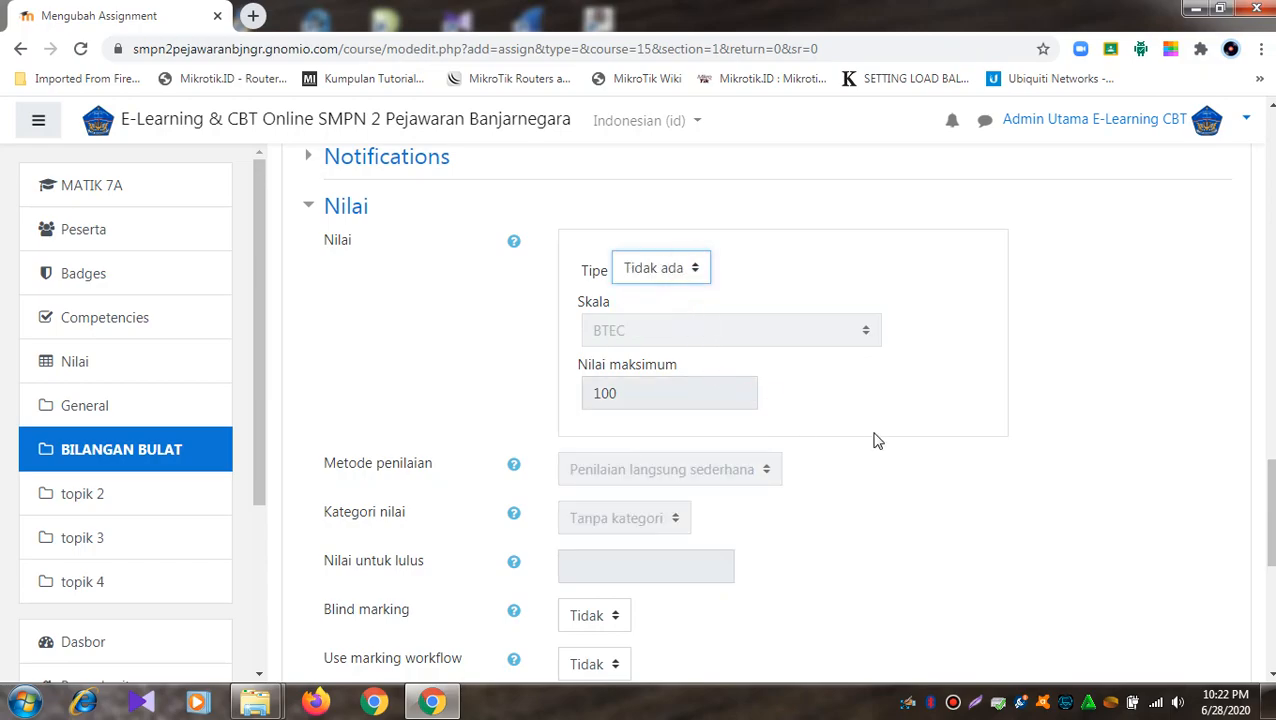
{"action": "scroll", "coordinate": [876, 441], "scroll_direction": "down", "scroll_amount": 3}
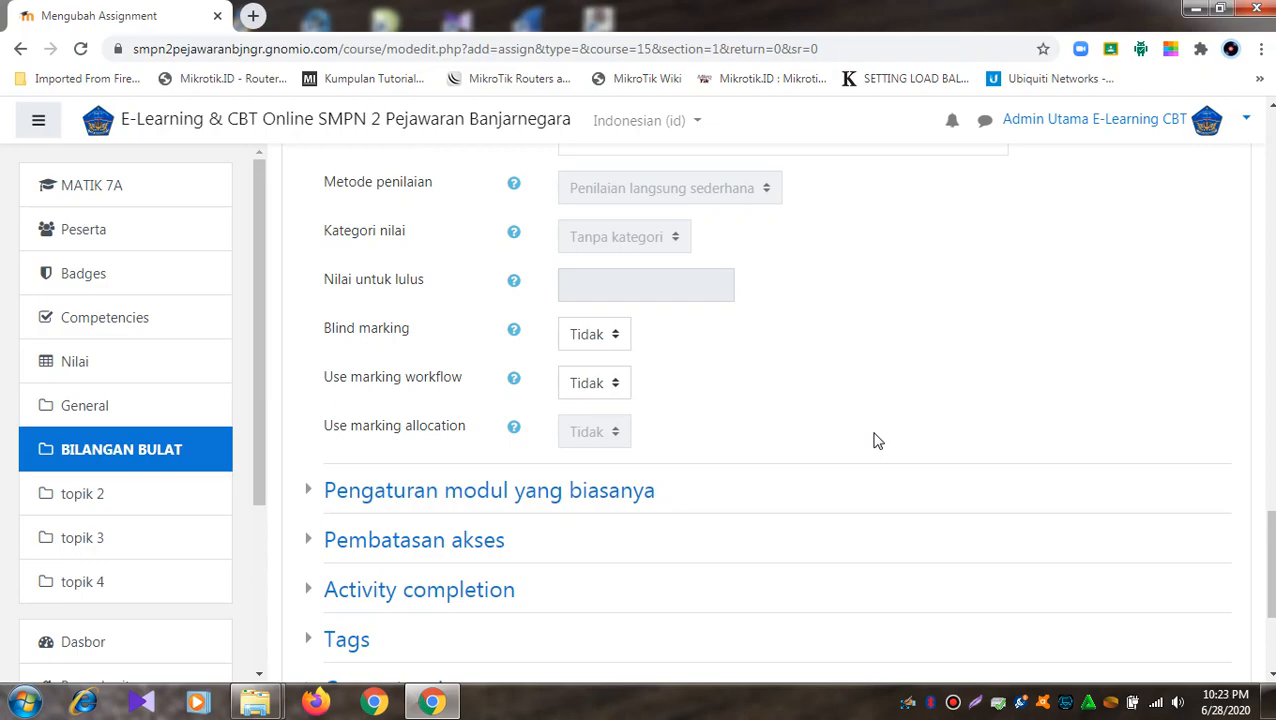
- Try the Skala grade type with Penilaian langsung sederhana grading and Tanpa kategori category
{"action": "scroll", "coordinate": [873, 441], "scroll_direction": "up", "scroll_amount": 3}
{"action": "left_click", "coordinate": [690, 363]}
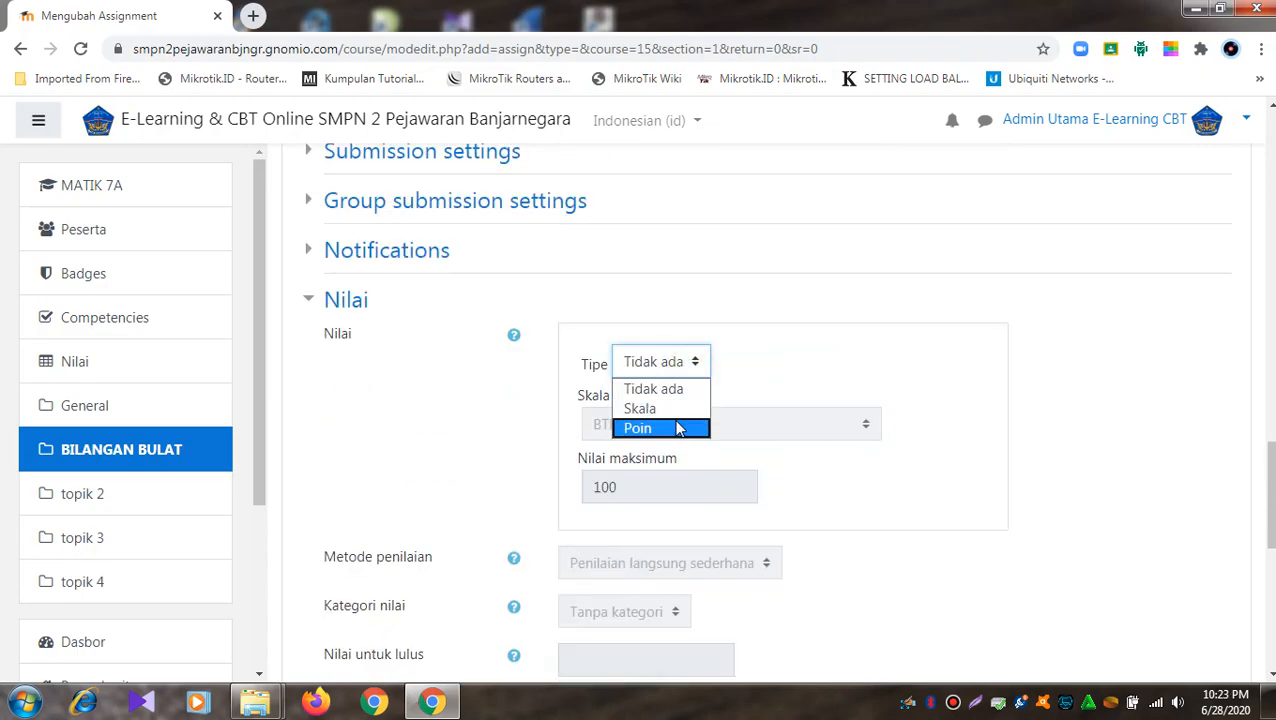
{"action": "left_click", "coordinate": [672, 410]}
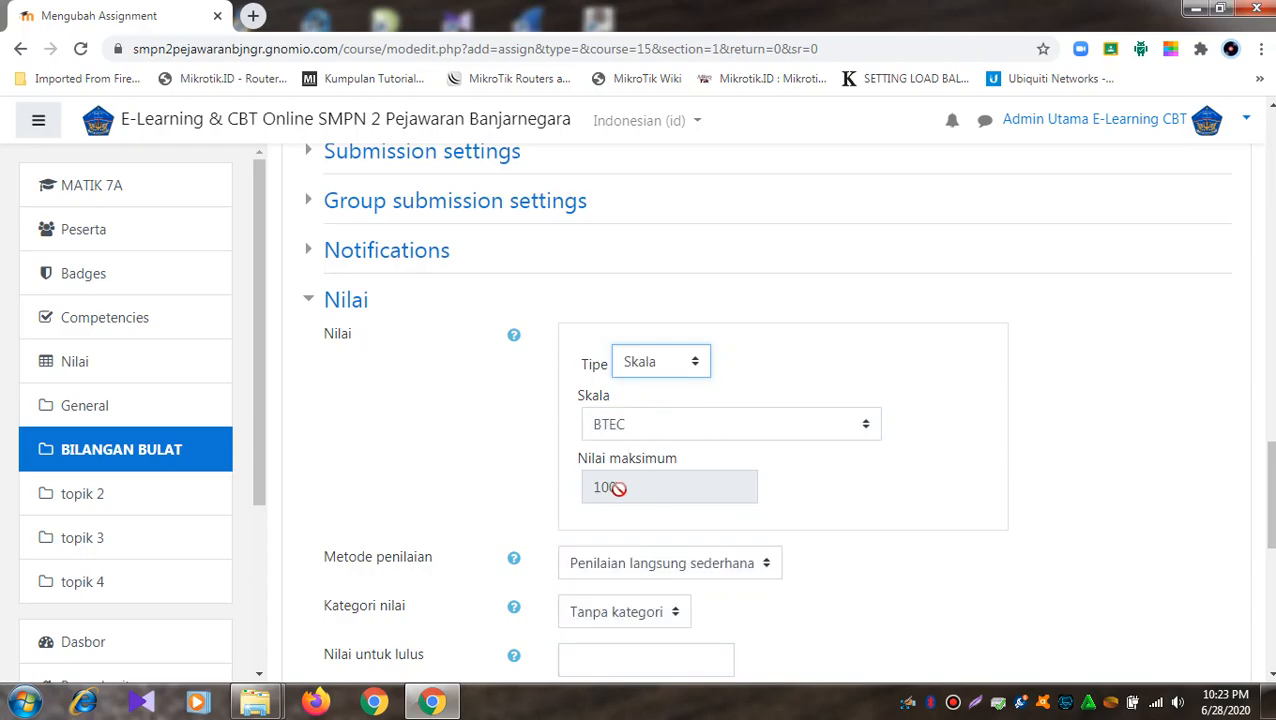
{"action": "scroll", "coordinate": [619, 489], "scroll_direction": "down", "scroll_amount": 2}
{"action": "scroll", "coordinate": [619, 489], "scroll_direction": "down", "scroll_amount": 2}
{"action": "scroll", "coordinate": [652, 484], "scroll_direction": "up", "scroll_amount": 2}
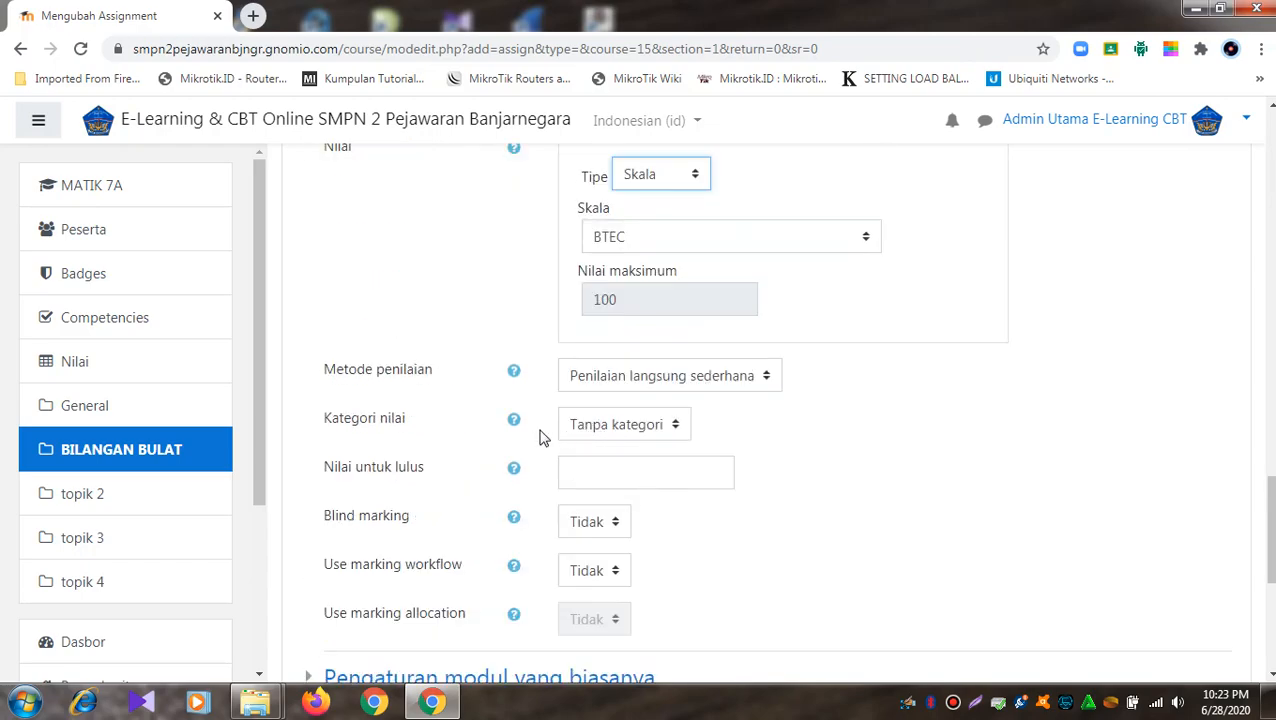
{"action": "left_click", "coordinate": [749, 383]}
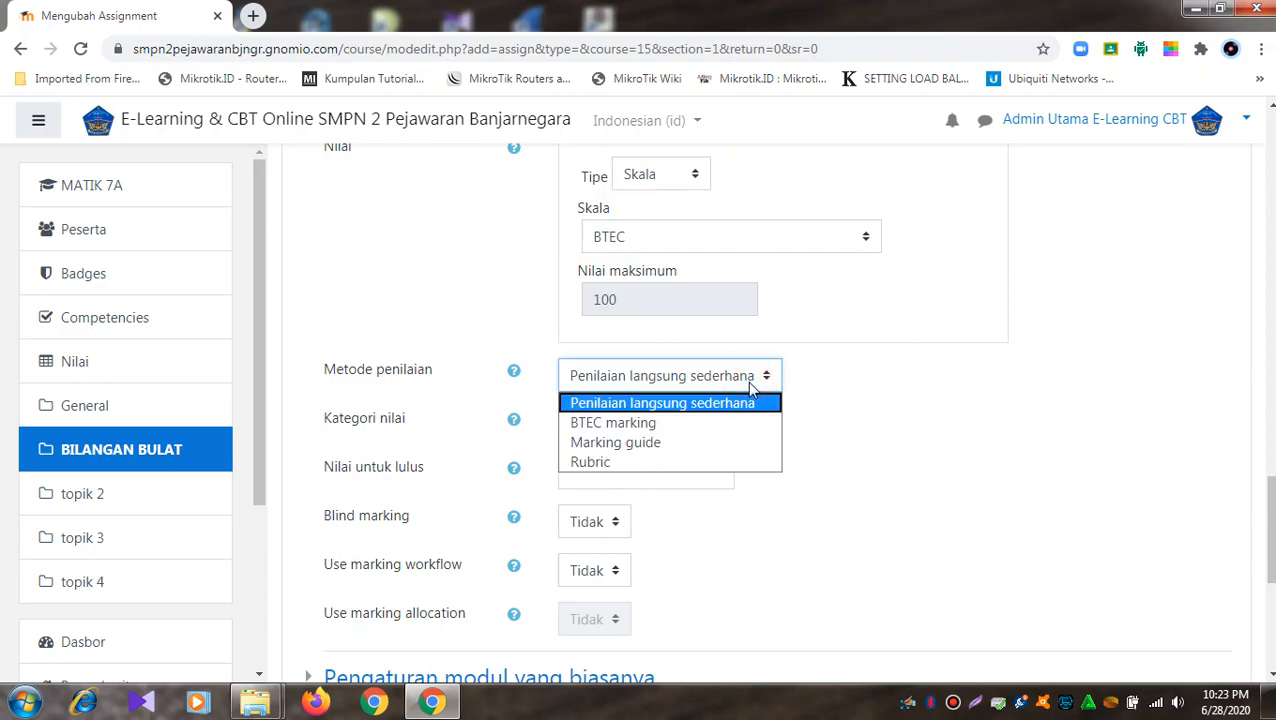
{"action": "left_click", "coordinate": [750, 383]}
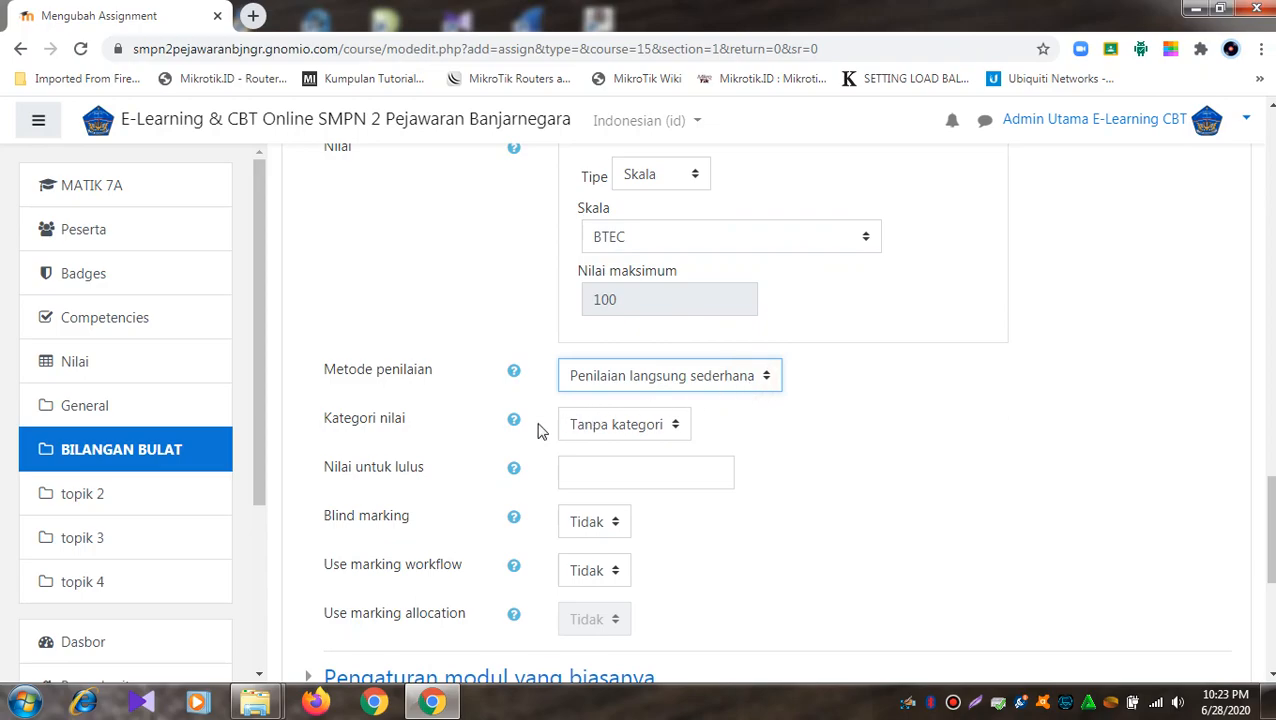
{"action": "left_click", "coordinate": [678, 432]}
{"action": "left_click", "coordinate": [678, 428]}
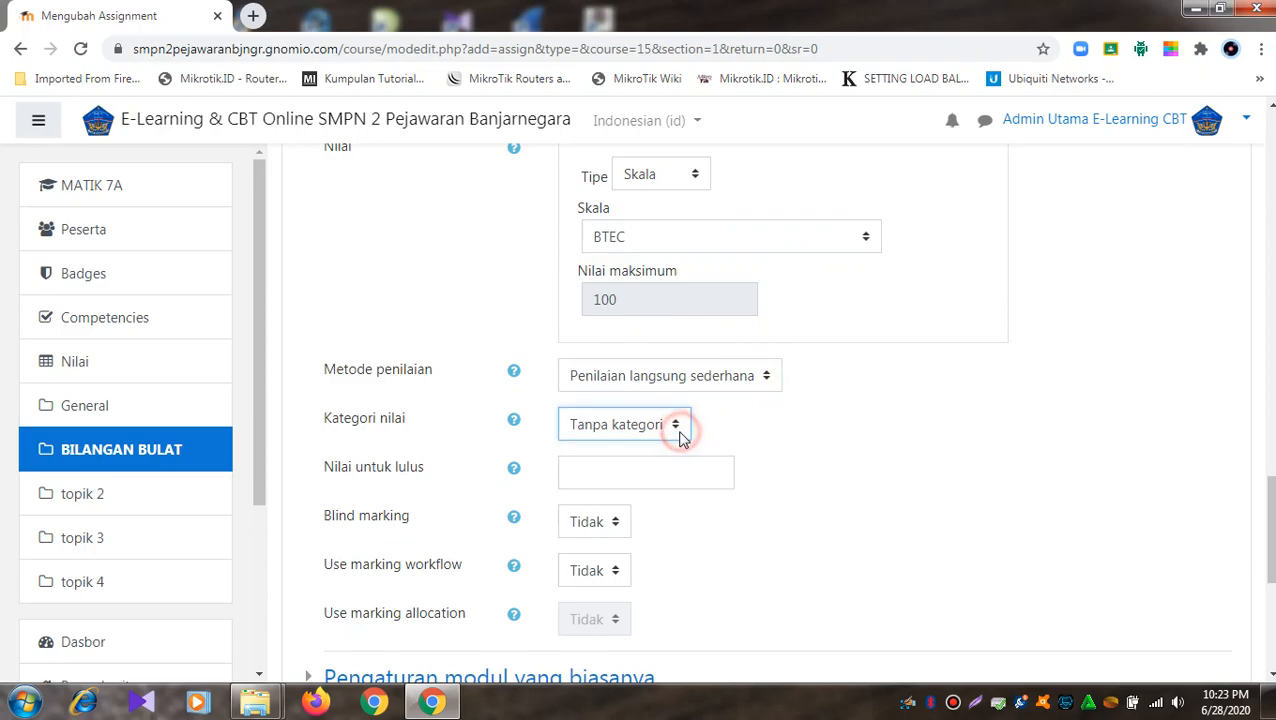
{"action": "left_click", "coordinate": [634, 477]}
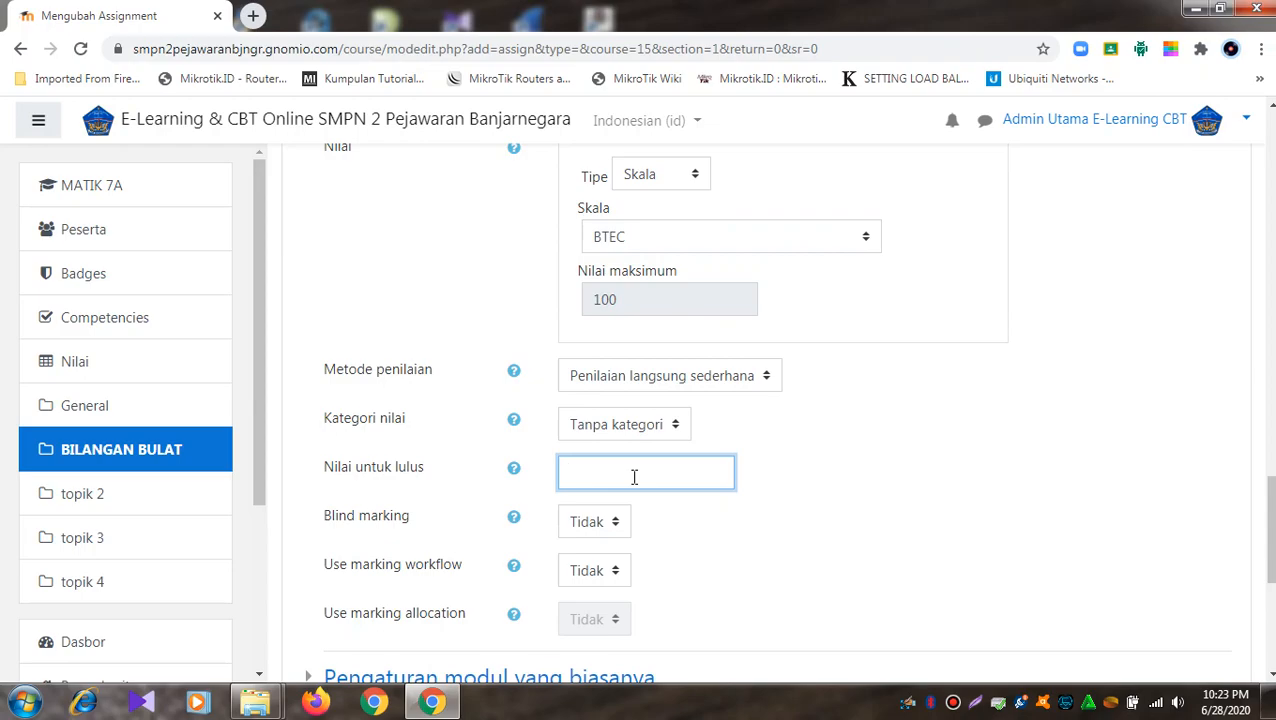
- Switch the grade type back to Poin, keeping maximum grade 100
{"action": "scroll", "coordinate": [634, 477], "scroll_direction": "up", "scroll_amount": 1}
{"action": "left_click", "coordinate": [695, 271]}
{"action": "left_click", "coordinate": [689, 333]}
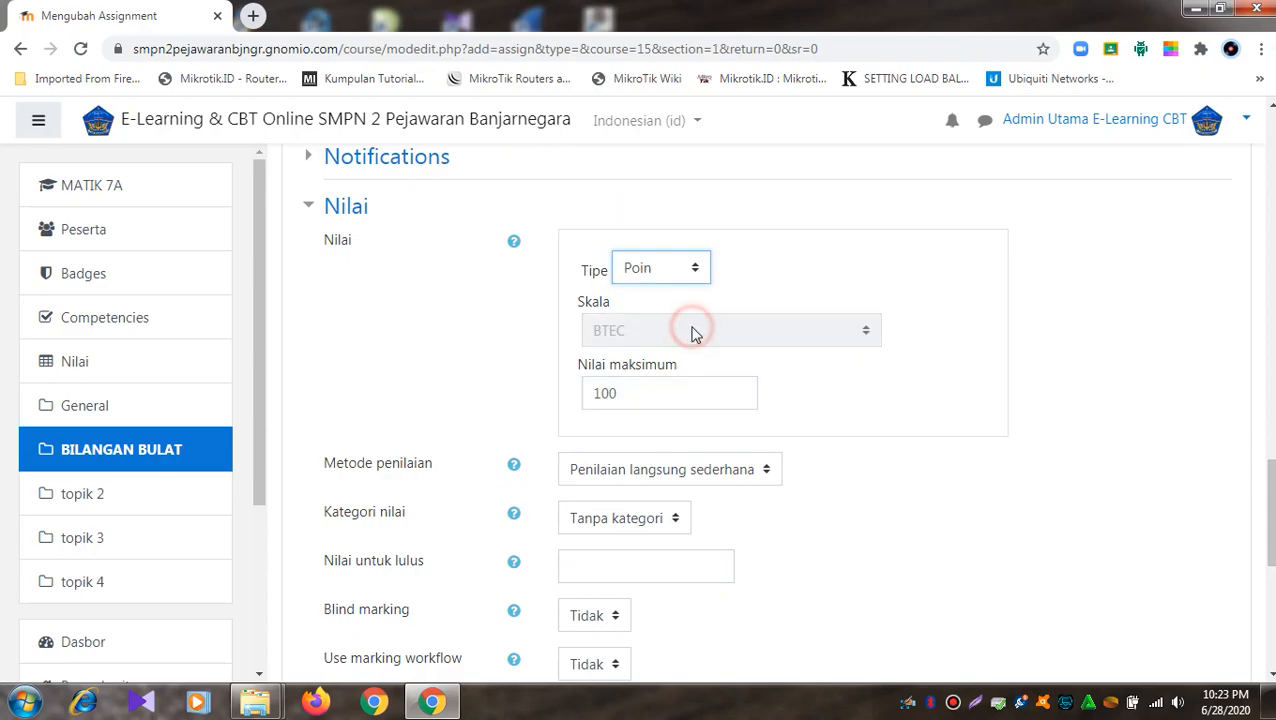
{"action": "left_click", "coordinate": [703, 284]}
{"action": "left_click", "coordinate": [693, 294]}
{"action": "left_click", "coordinate": [695, 271]}
{"action": "left_click", "coordinate": [676, 333]}
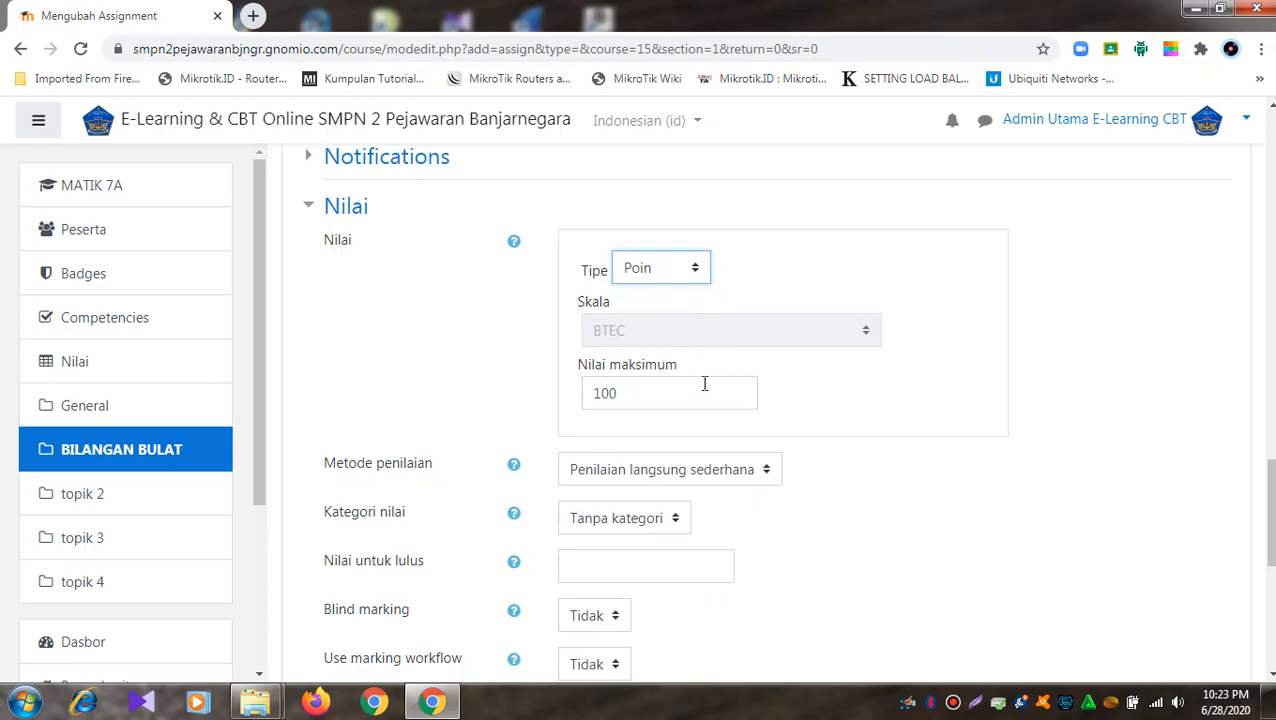
{"action": "scroll", "coordinate": [704, 383], "scroll_direction": "down", "scroll_amount": 2}
{"action": "scroll", "coordinate": [704, 383], "scroll_direction": "down", "scroll_amount": 3}
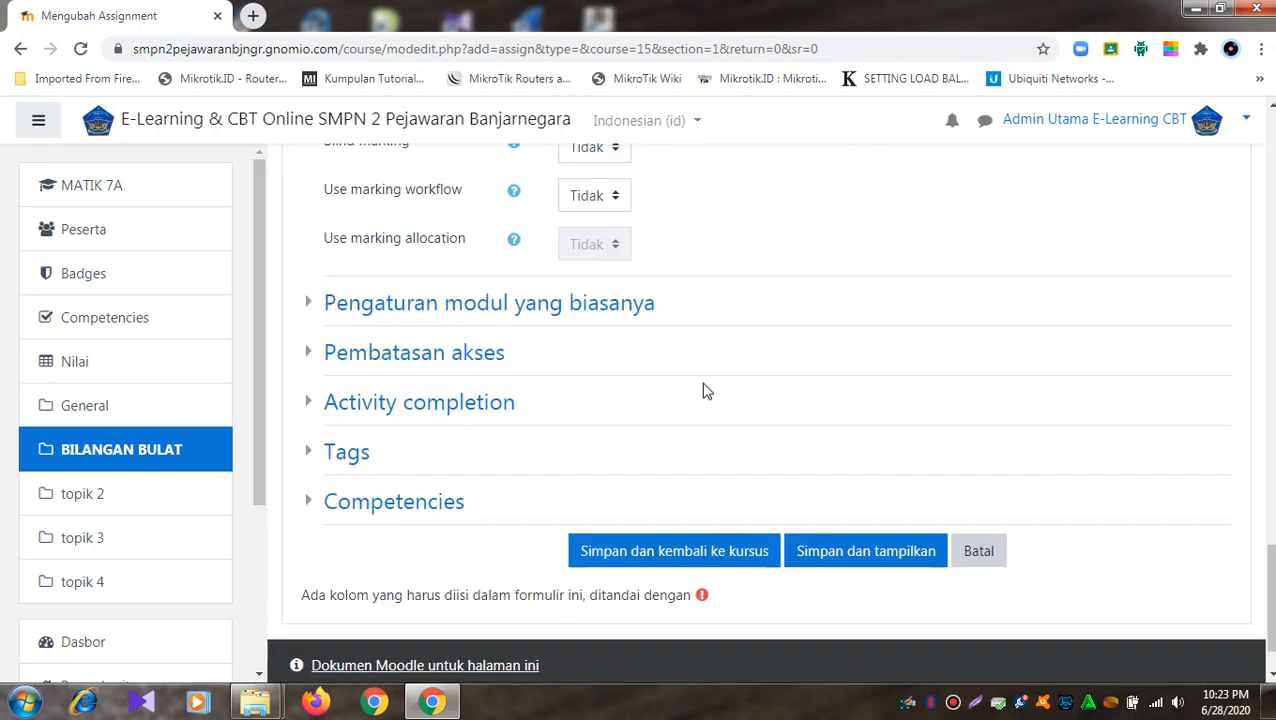
- Set completion to 'Show activity as complete when conditions are met' and enable the expected completion date
{"action": "left_click", "coordinate": [311, 404]}
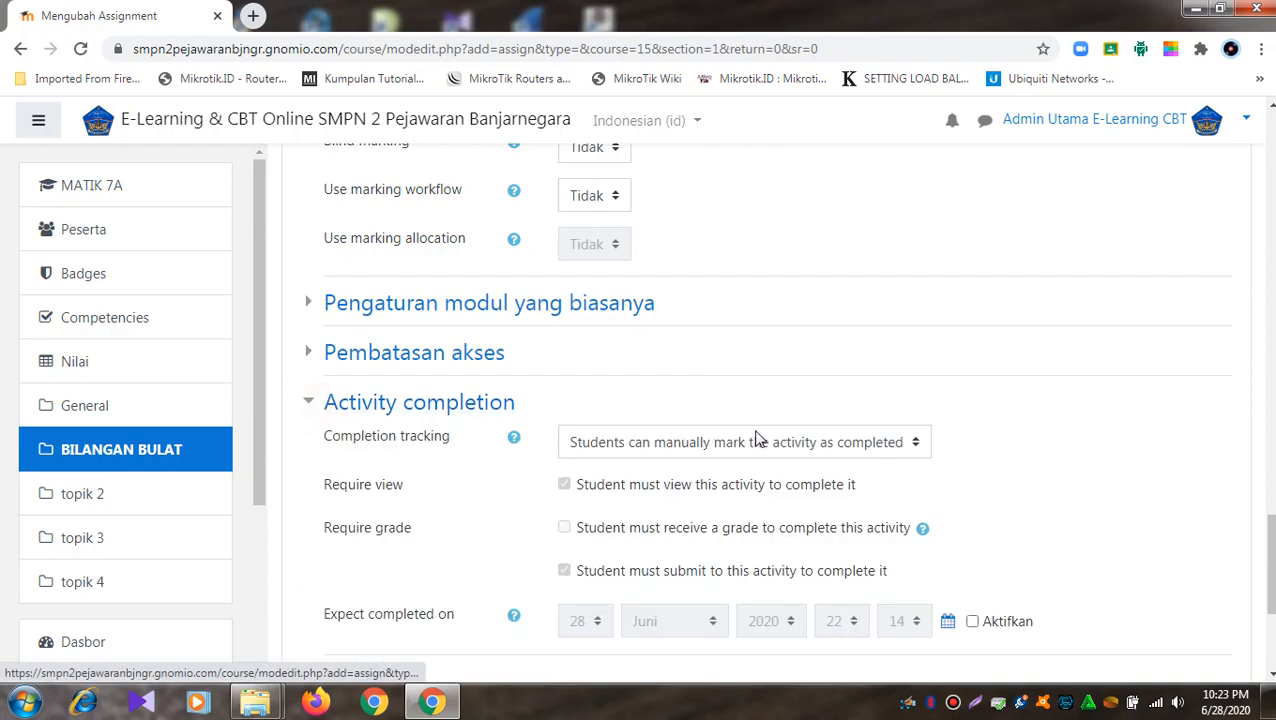
{"action": "scroll", "coordinate": [758, 422], "scroll_direction": "down", "scroll_amount": 2}
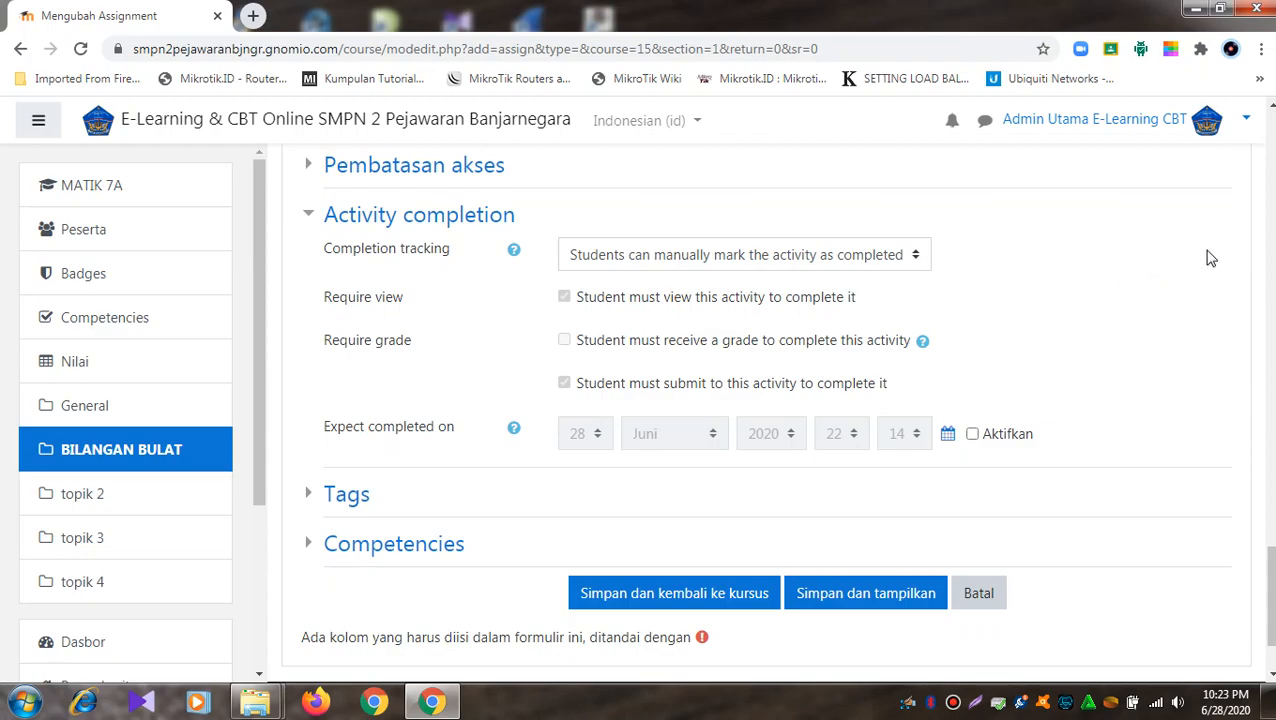
{"action": "left_click", "coordinate": [918, 262]}
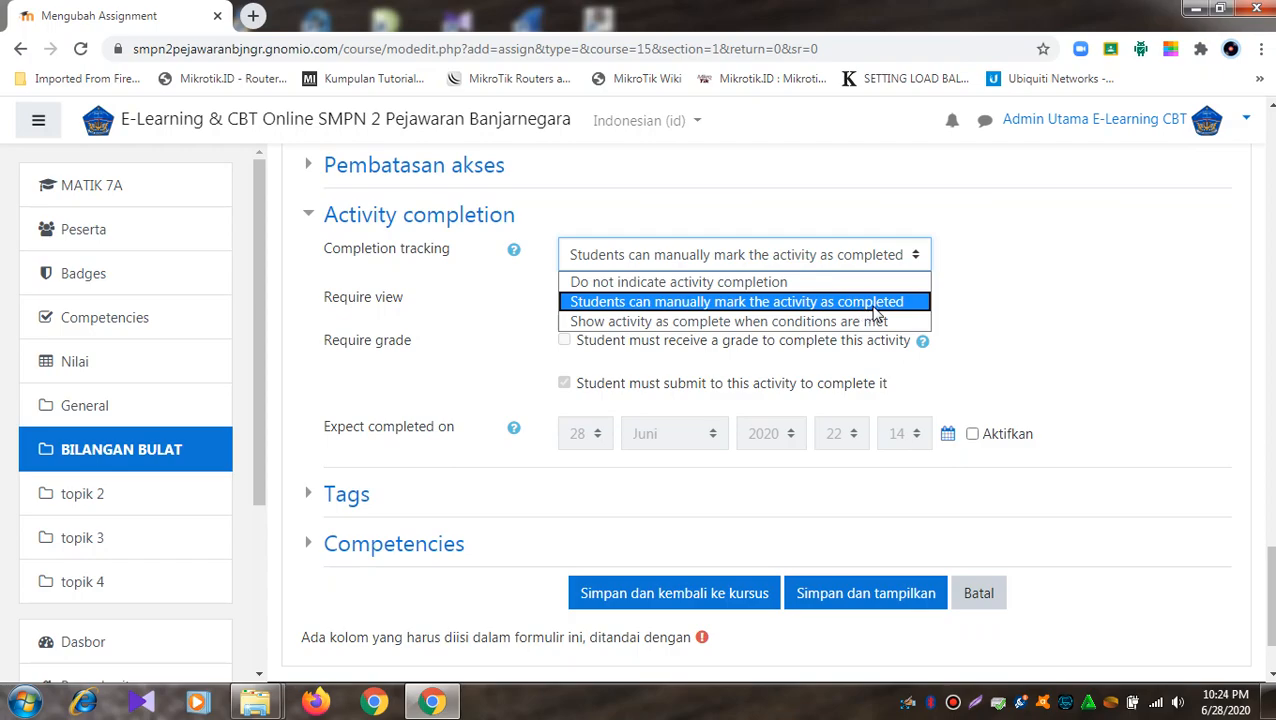
{"action": "left_click", "coordinate": [767, 321]}
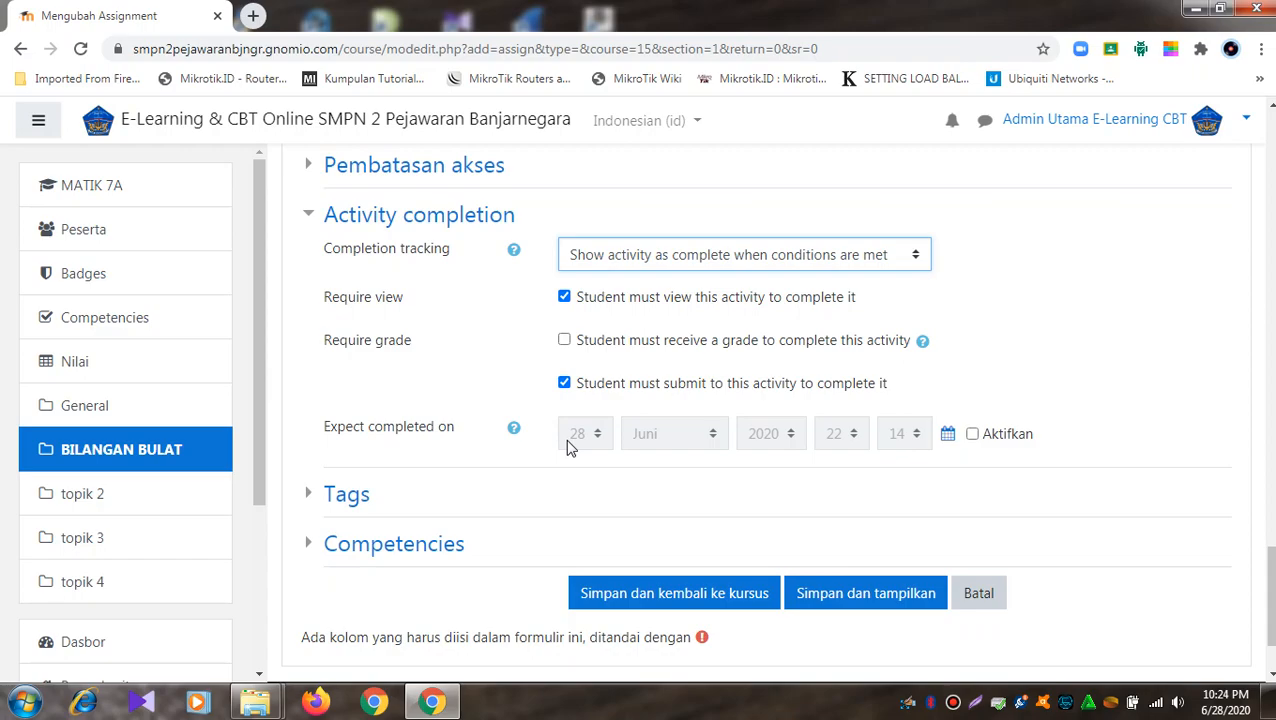
{"action": "left_click", "coordinate": [972, 436]}
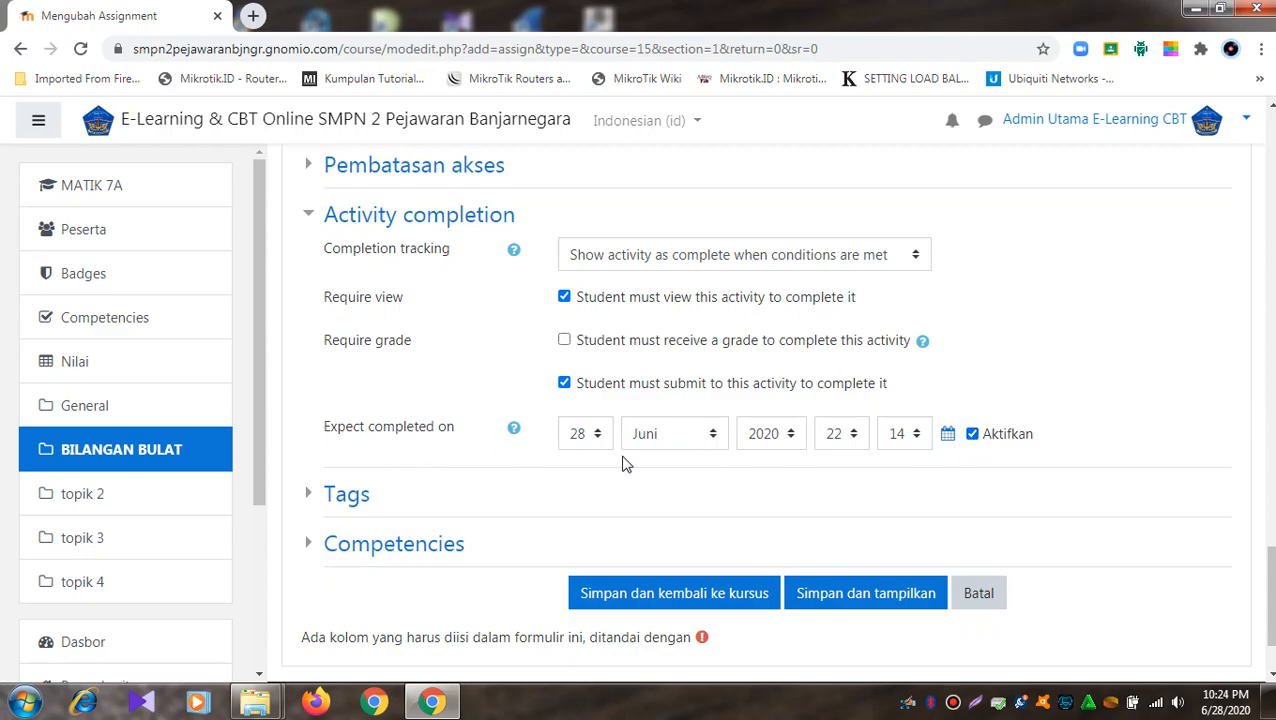
- Select and copy the word 'Expect' from the 'Expect completed on' label
{"action": "scroll", "coordinate": [672, 396], "scroll_direction": "up", "scroll_amount": 5}
{"action": "scroll", "coordinate": [672, 396], "scroll_direction": "up", "scroll_amount": 10}
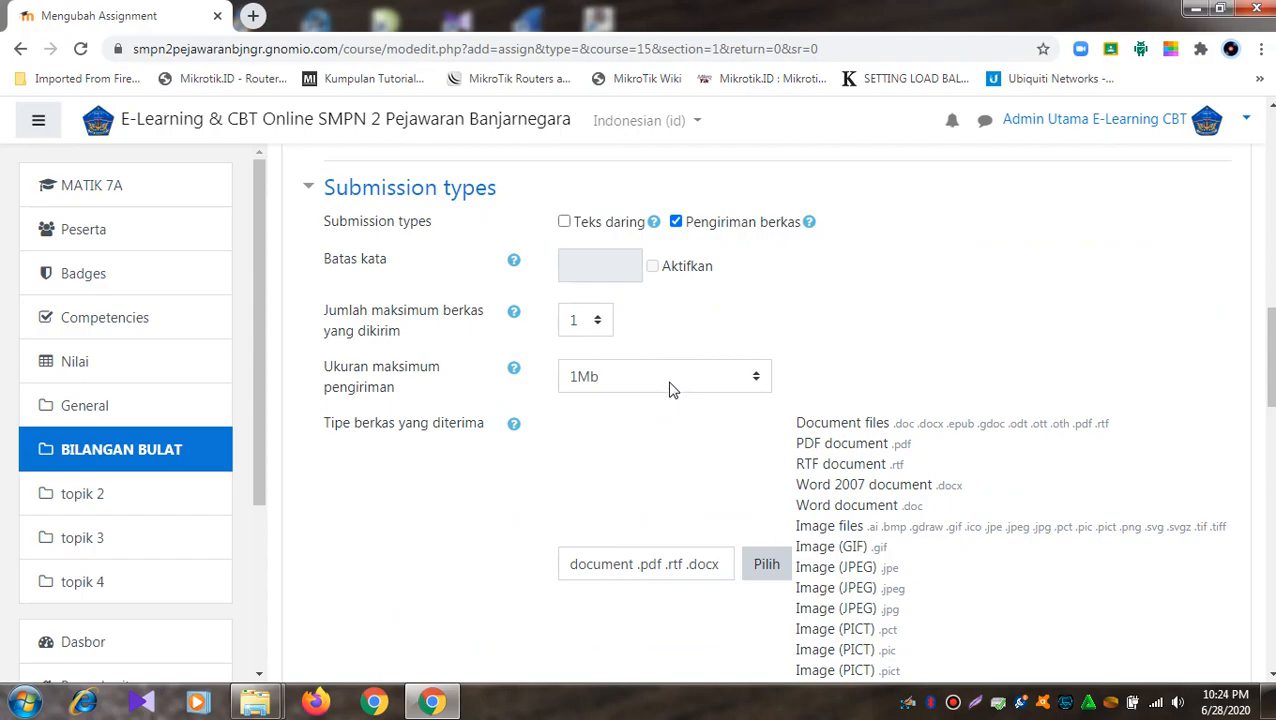
{"action": "scroll", "coordinate": [672, 393], "scroll_direction": "up", "scroll_amount": 5}
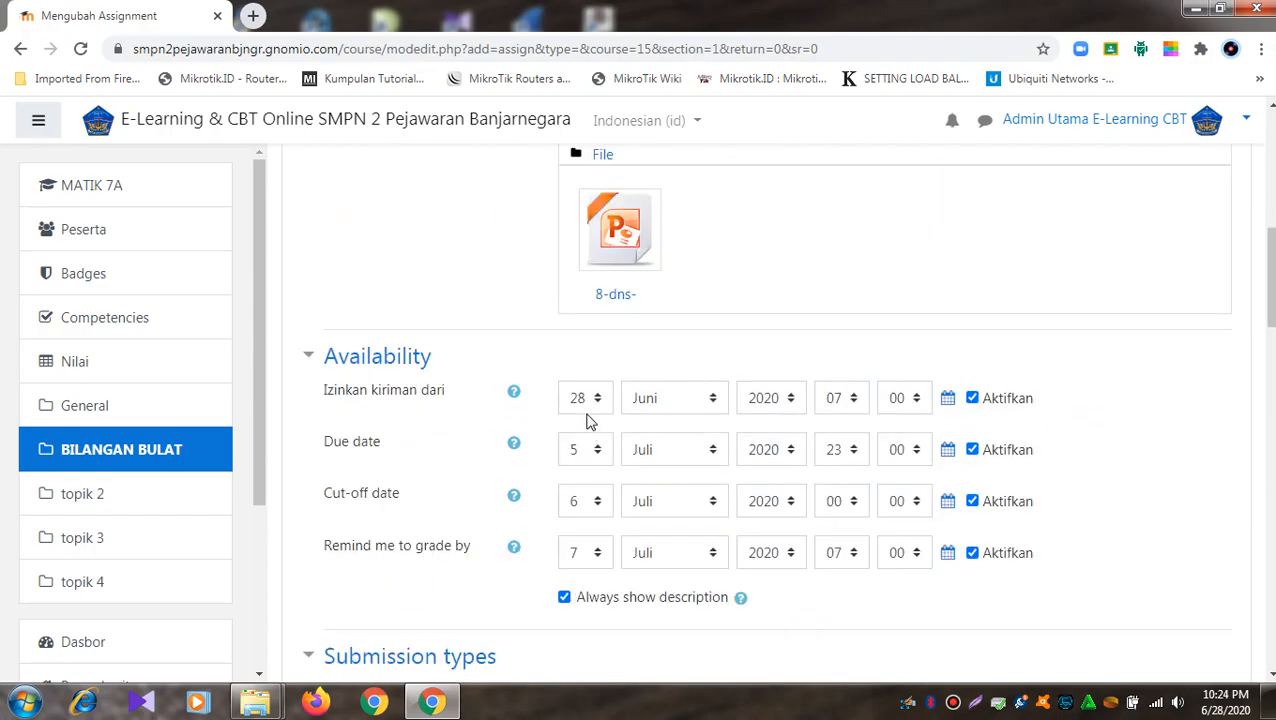
{"action": "scroll", "coordinate": [595, 410], "scroll_direction": "down", "scroll_amount": 20}
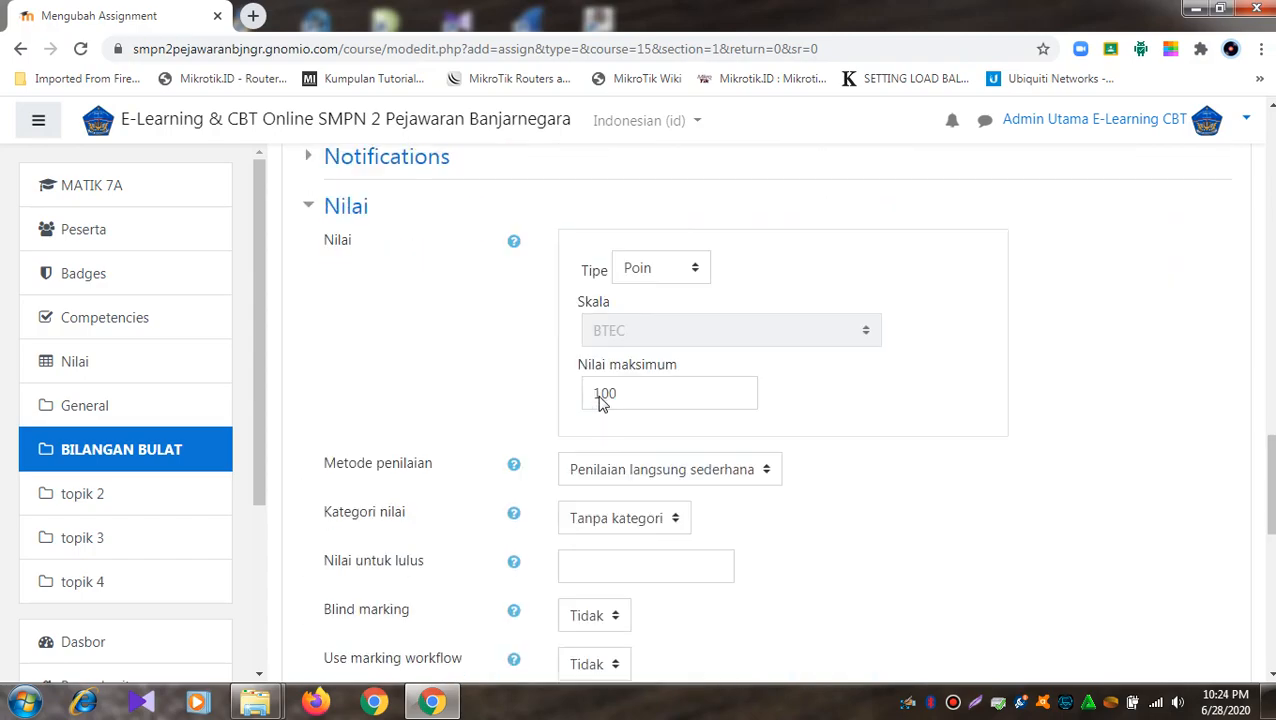
{"action": "scroll", "coordinate": [600, 400], "scroll_direction": "down", "scroll_amount": 3}
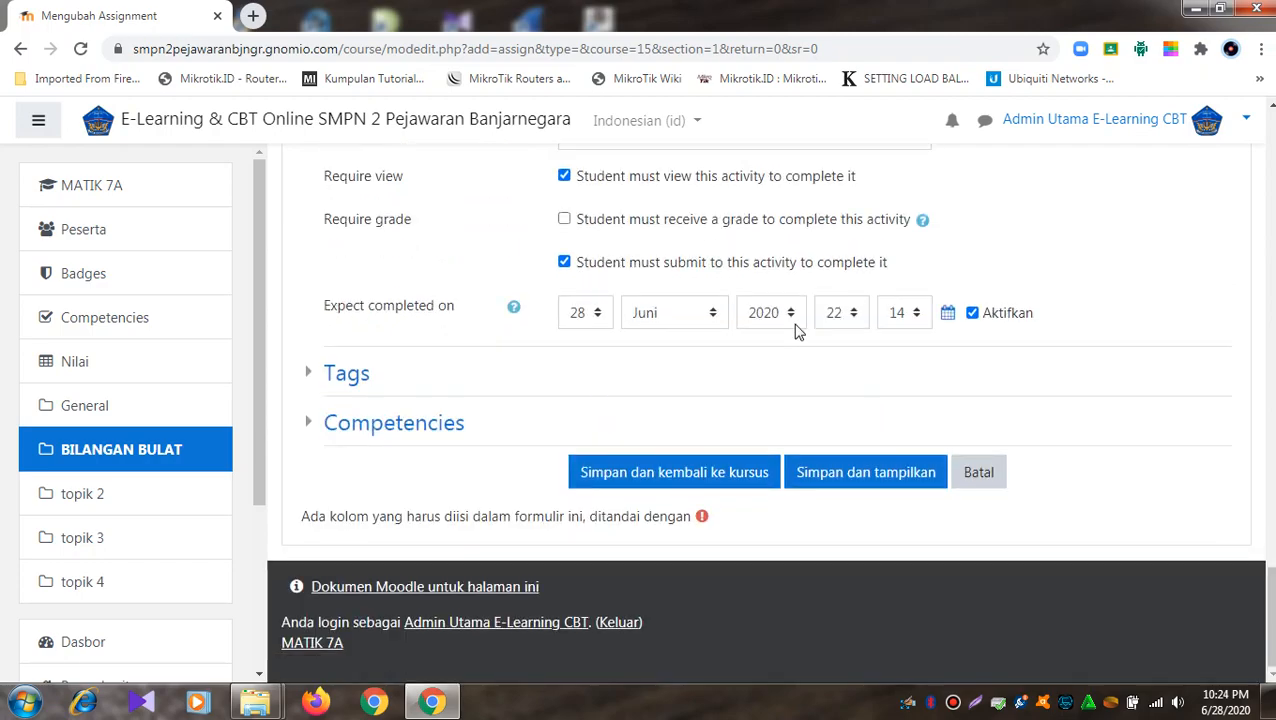
{"action": "left_click_drag", "start_coordinate": [323, 310], "coordinate": [365, 320]}
{"action": "right_click", "coordinate": [350, 313]}
{"action": "left_click", "coordinate": [310, 314]}
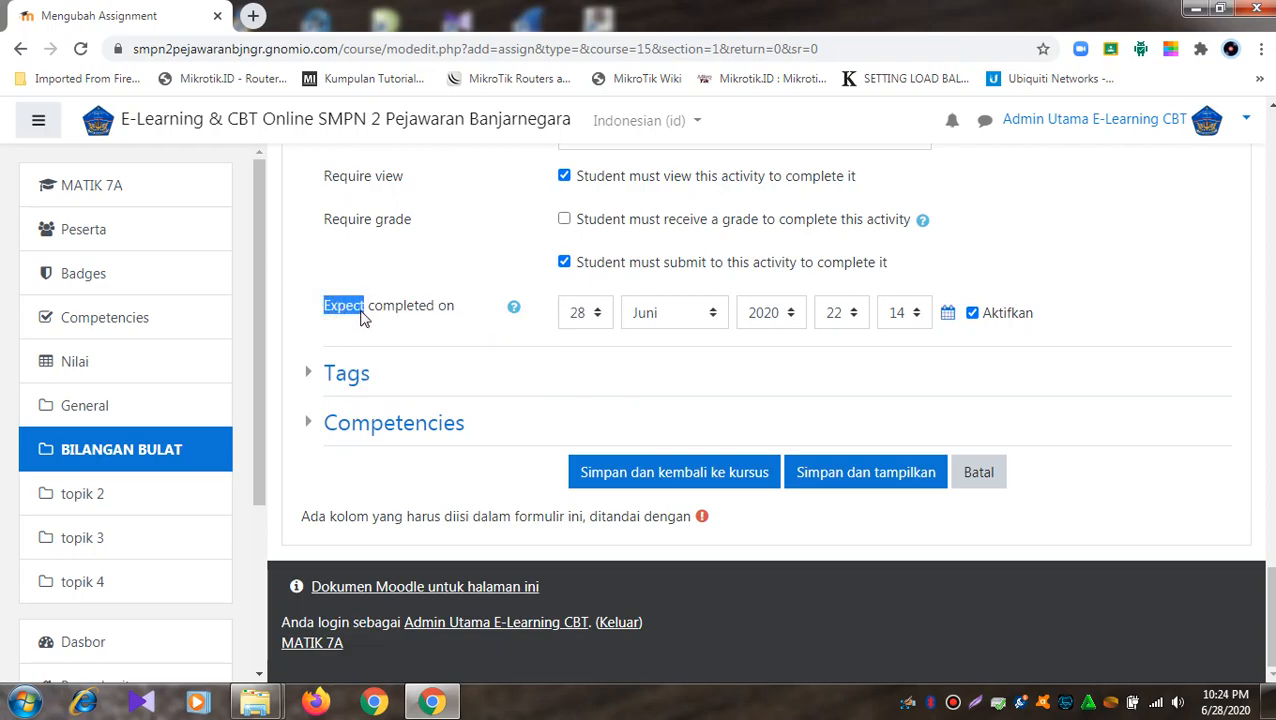
{"action": "right_click", "coordinate": [363, 317]}
{"action": "left_click", "coordinate": [390, 326]}
- Search Google for 'google translate' in a new browser tab
{"action": "left_click", "coordinate": [253, 16]}
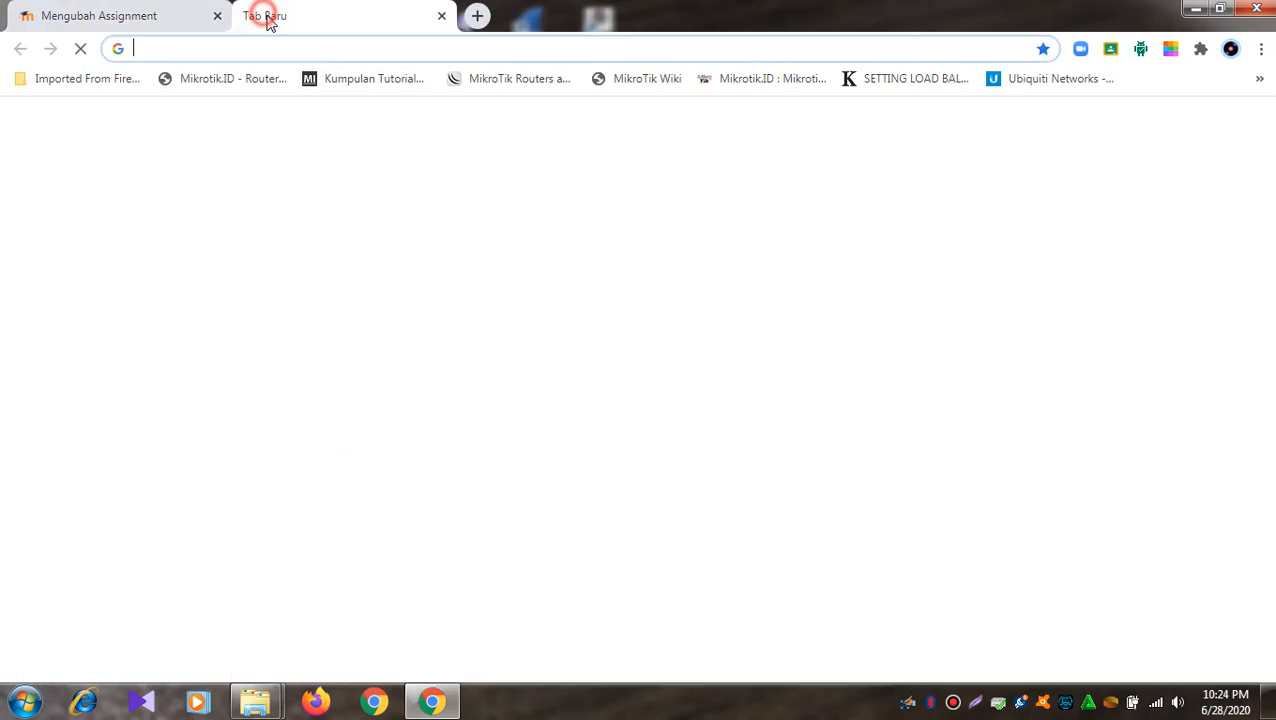
{"action": "left_click", "coordinate": [305, 51]}
{"action": "type", "text": "g"}
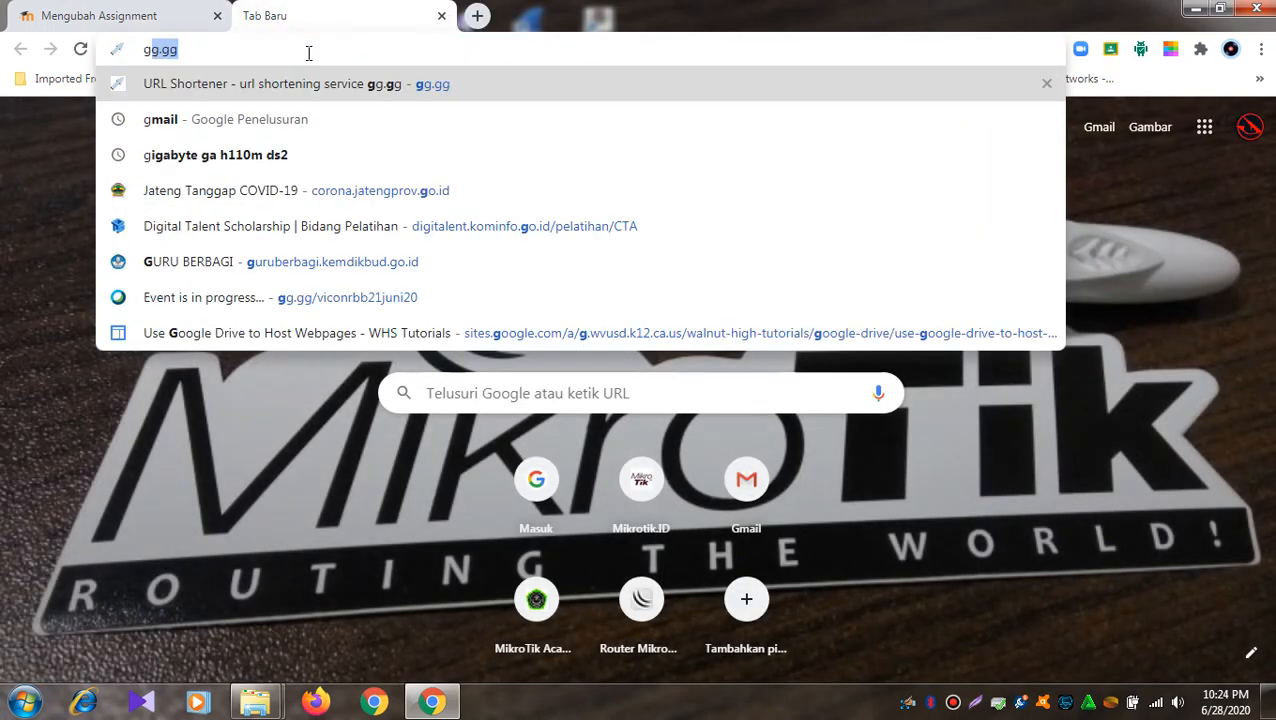
{"action": "type", "text": "oogle "}
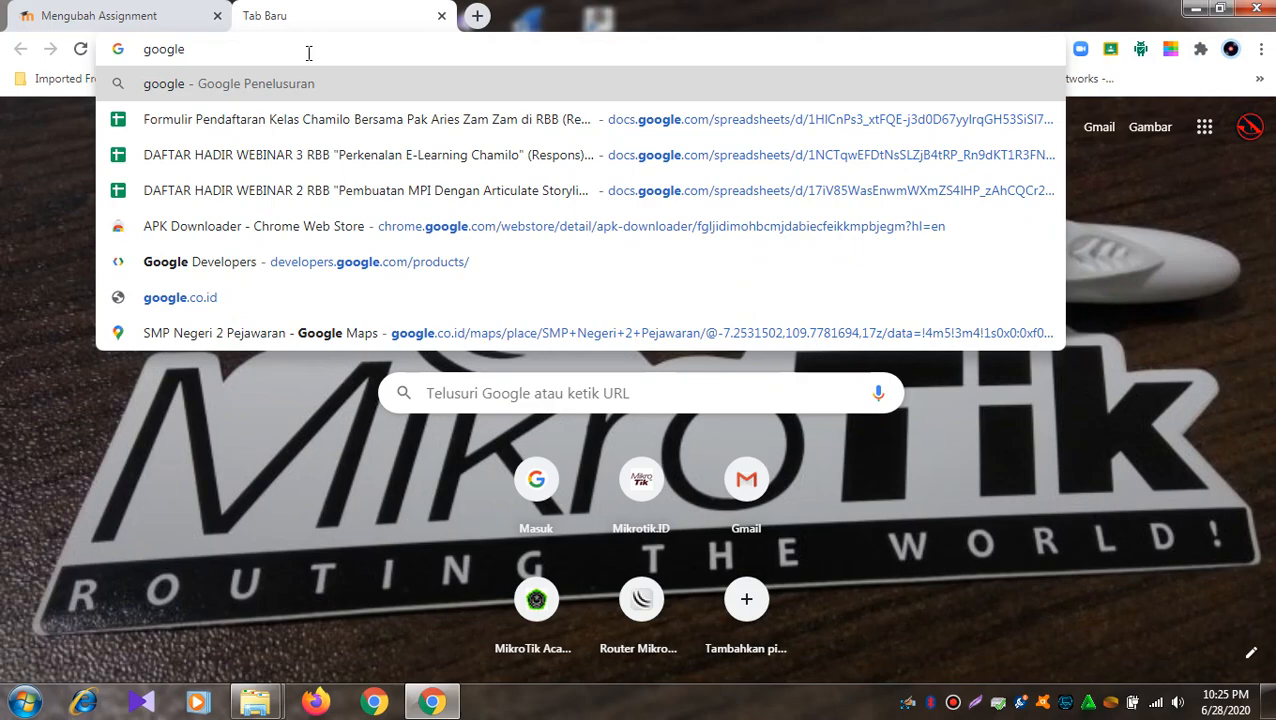
{"action": "type", "text": "translate"}
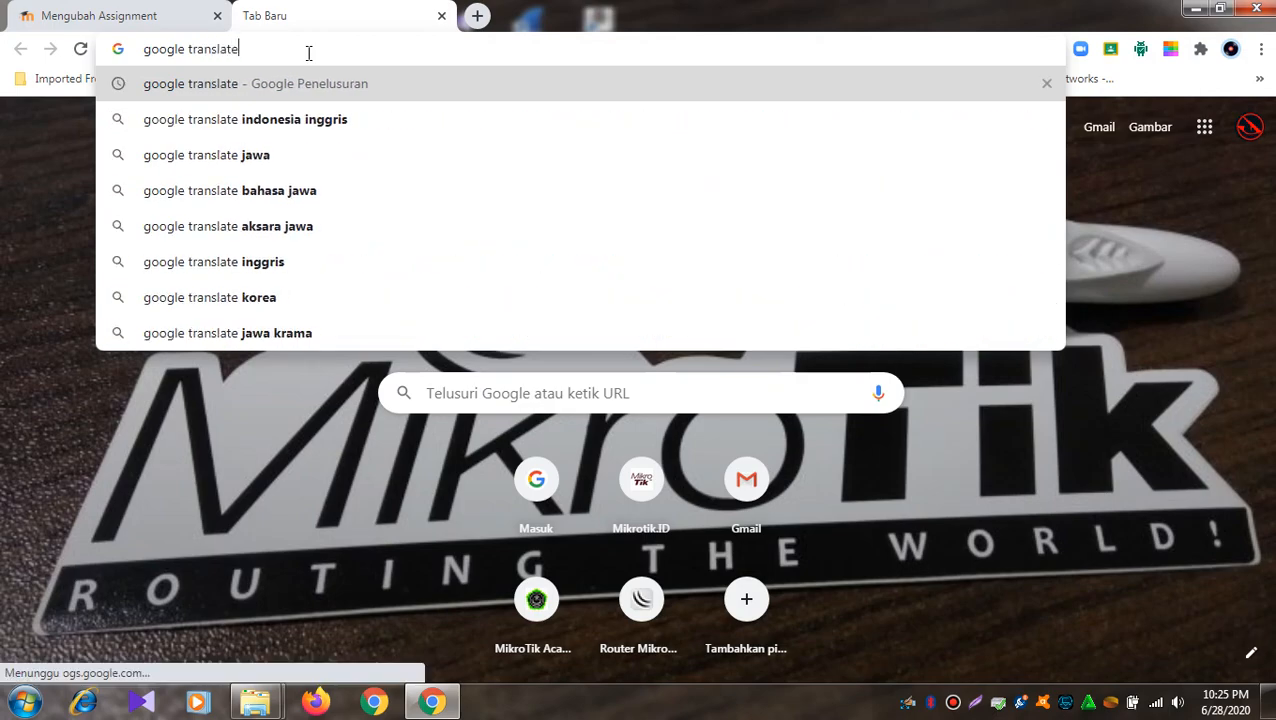
{"action": "key", "text": "Return"}
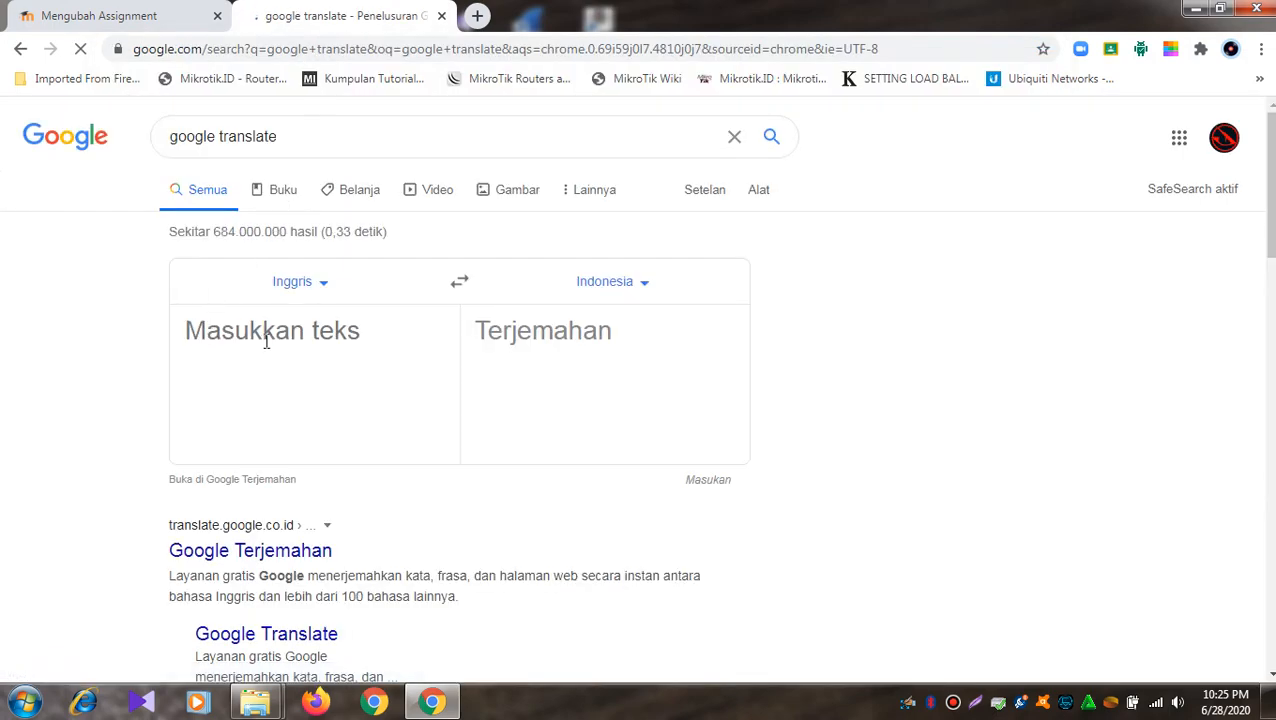
- Paste 'Expect' to get its Indonesian translation Mengharapkan, then close the tab
{"action": "right_click", "coordinate": [266, 342]}
{"action": "left_click", "coordinate": [316, 455]}
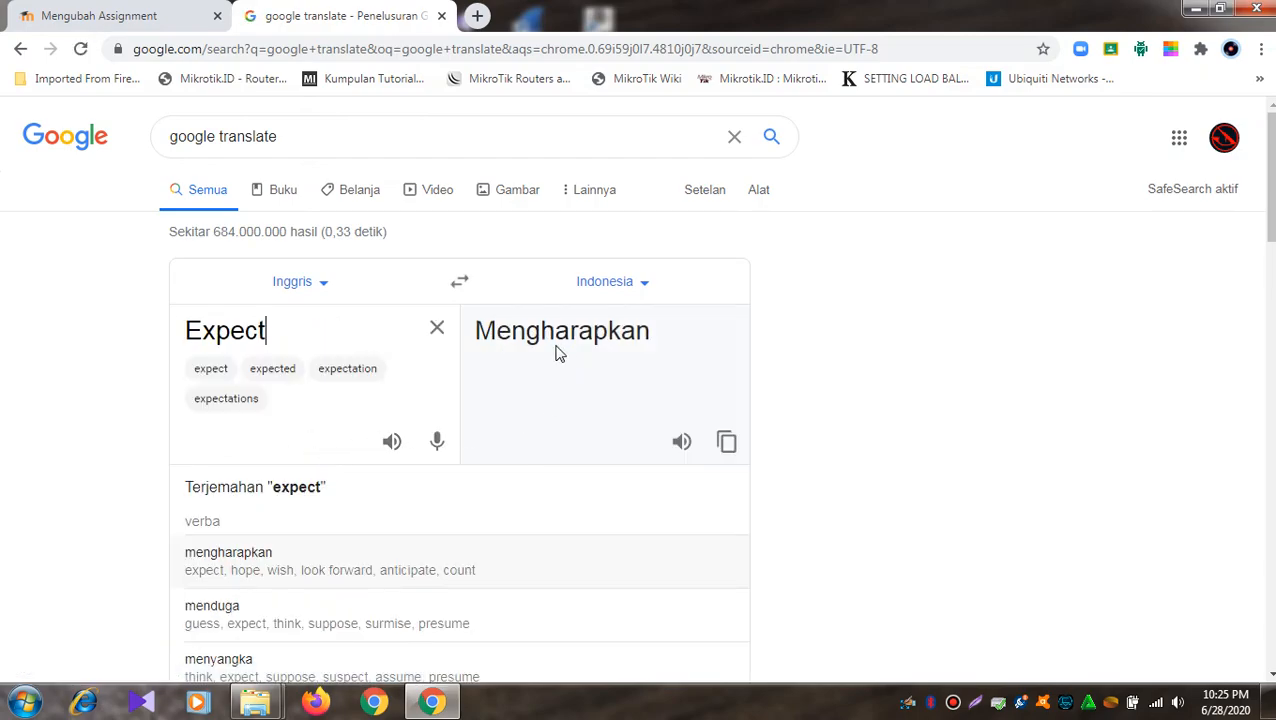
{"action": "left_click", "coordinate": [441, 16]}
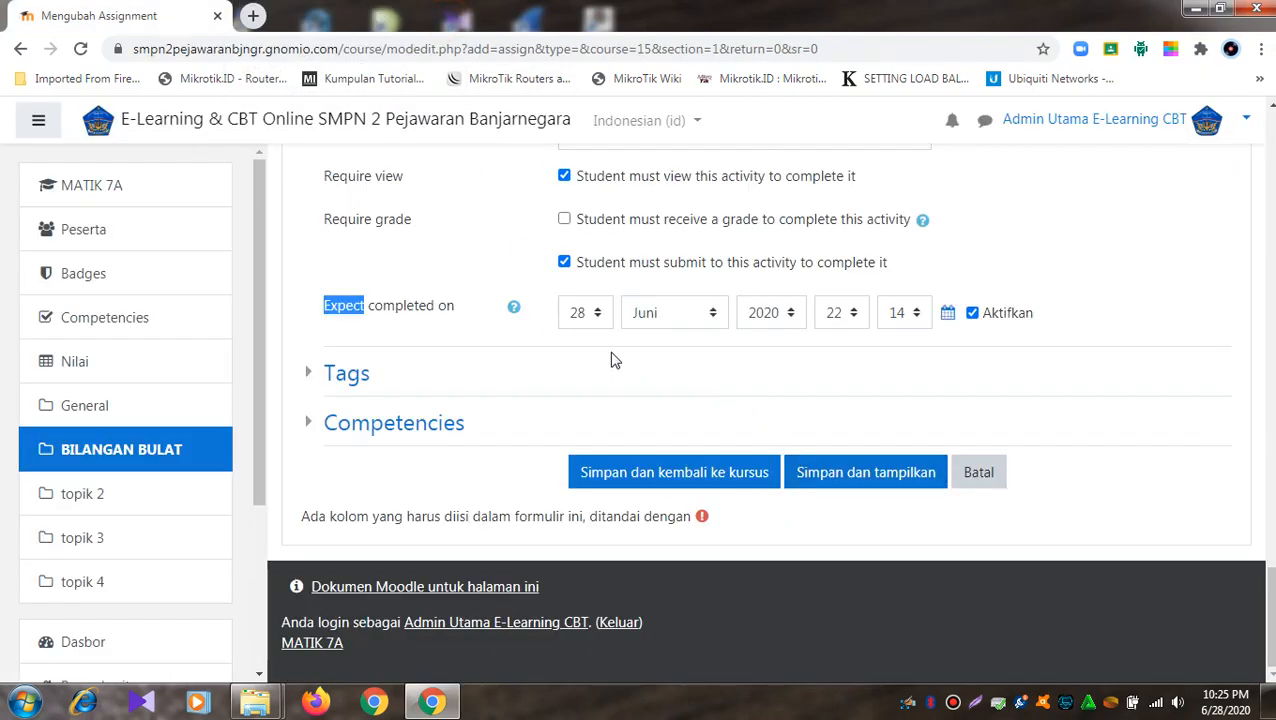
- Set expected completion to 5 Juli 2020, 07:00, then save and return to the course
{"action": "left_click", "coordinate": [484, 337]}
{"action": "scroll", "coordinate": [645, 340], "scroll_direction": "up", "scroll_amount": 5}
{"action": "scroll", "coordinate": [645, 340], "scroll_direction": "up", "scroll_amount": 12}
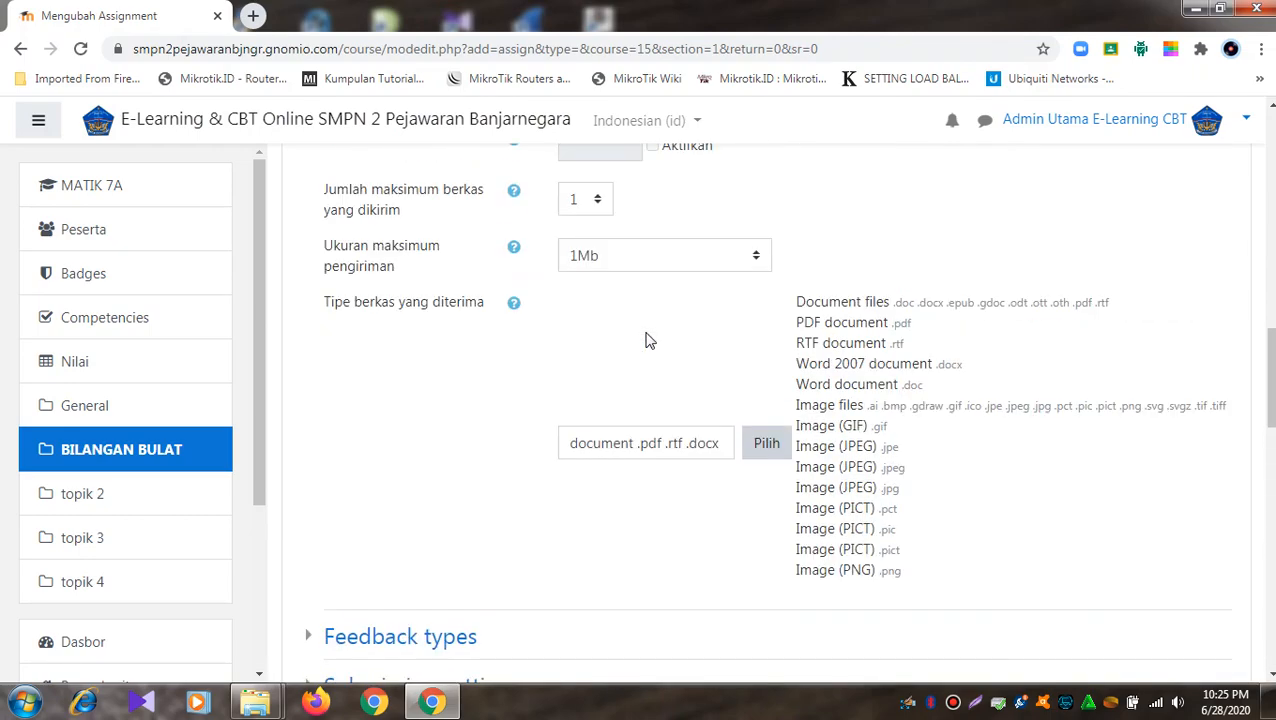
{"action": "scroll", "coordinate": [645, 340], "scroll_direction": "up", "scroll_amount": 2}
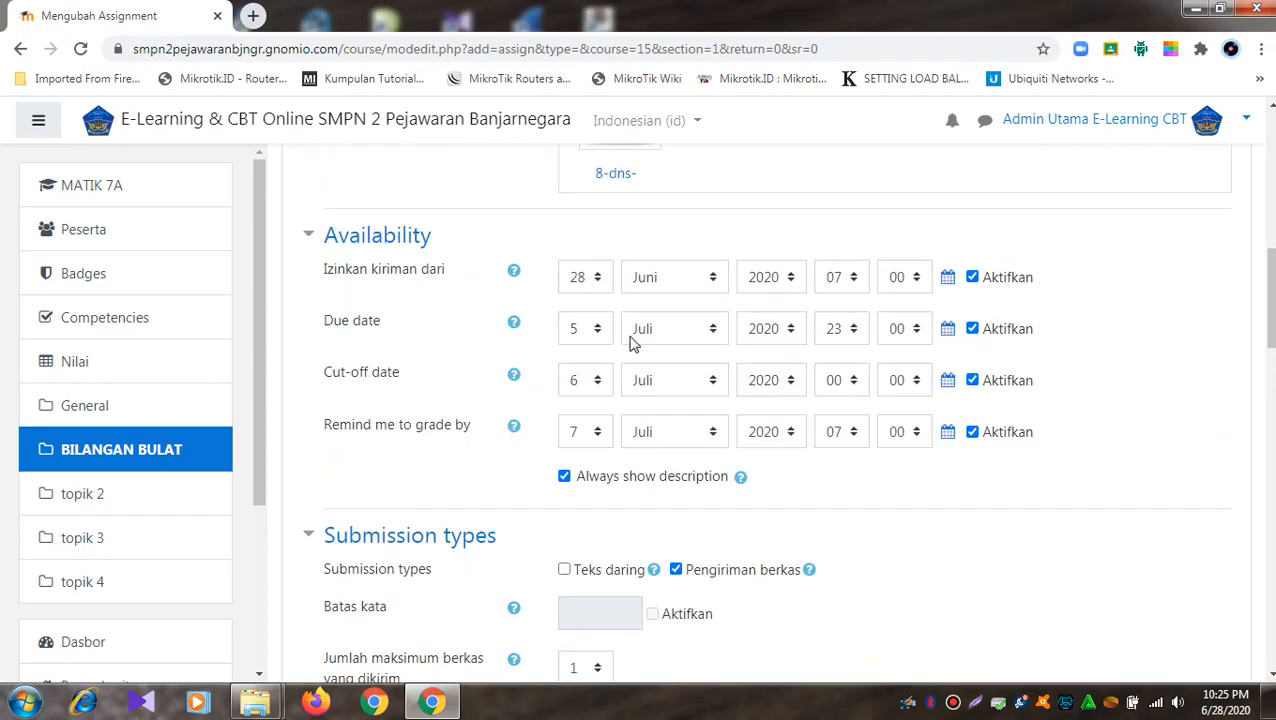
{"action": "scroll", "coordinate": [556, 560], "scroll_direction": "down", "scroll_amount": 15}
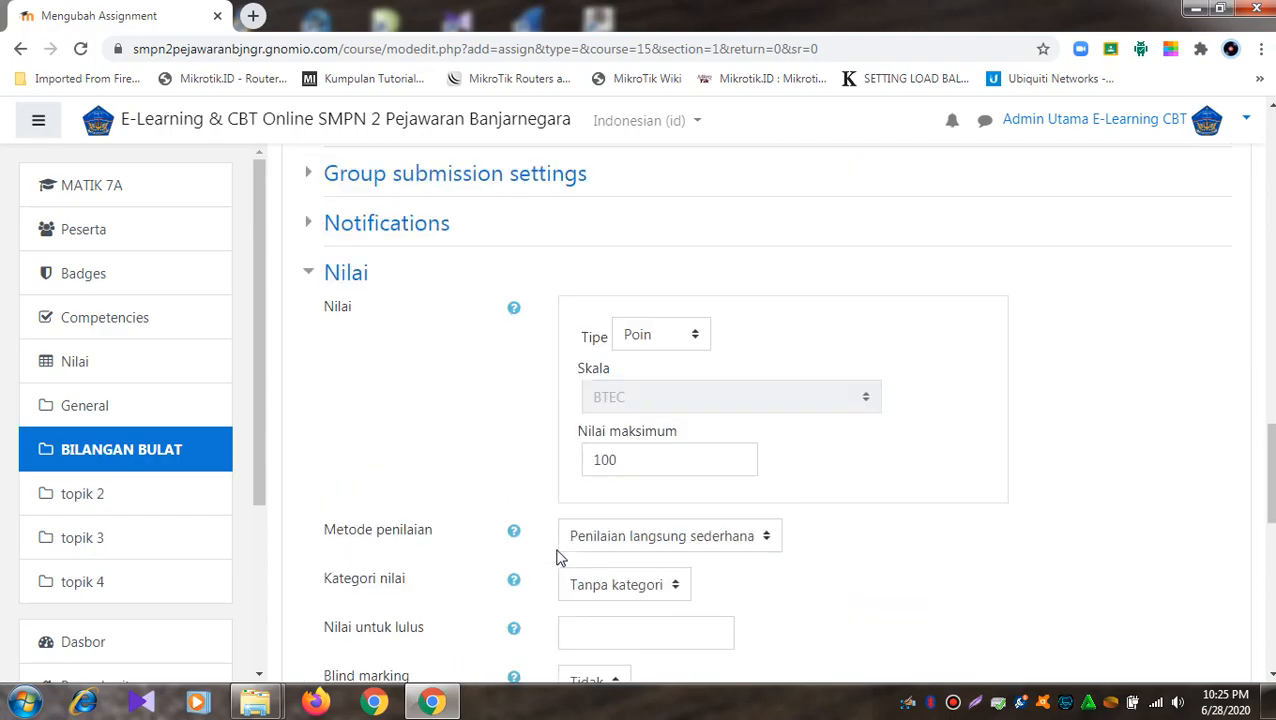
{"action": "scroll", "coordinate": [563, 555], "scroll_direction": "down", "scroll_amount": 3}
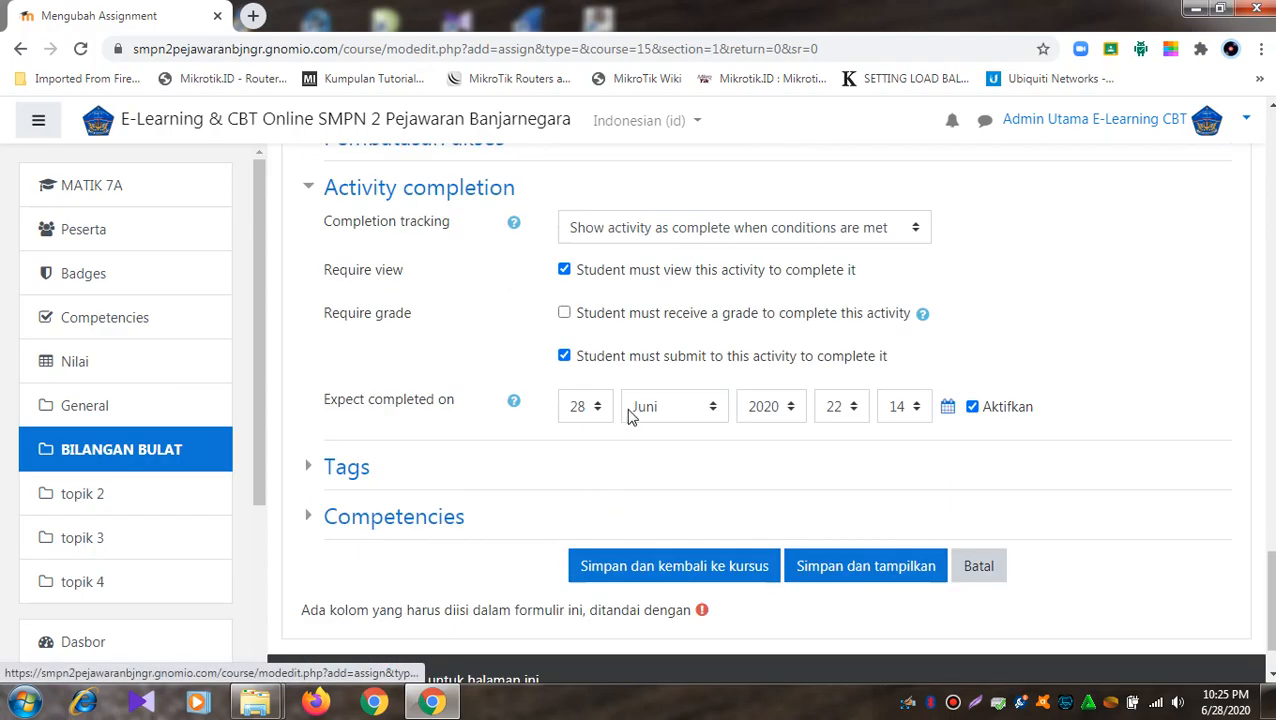
{"action": "left_click", "coordinate": [590, 407]}
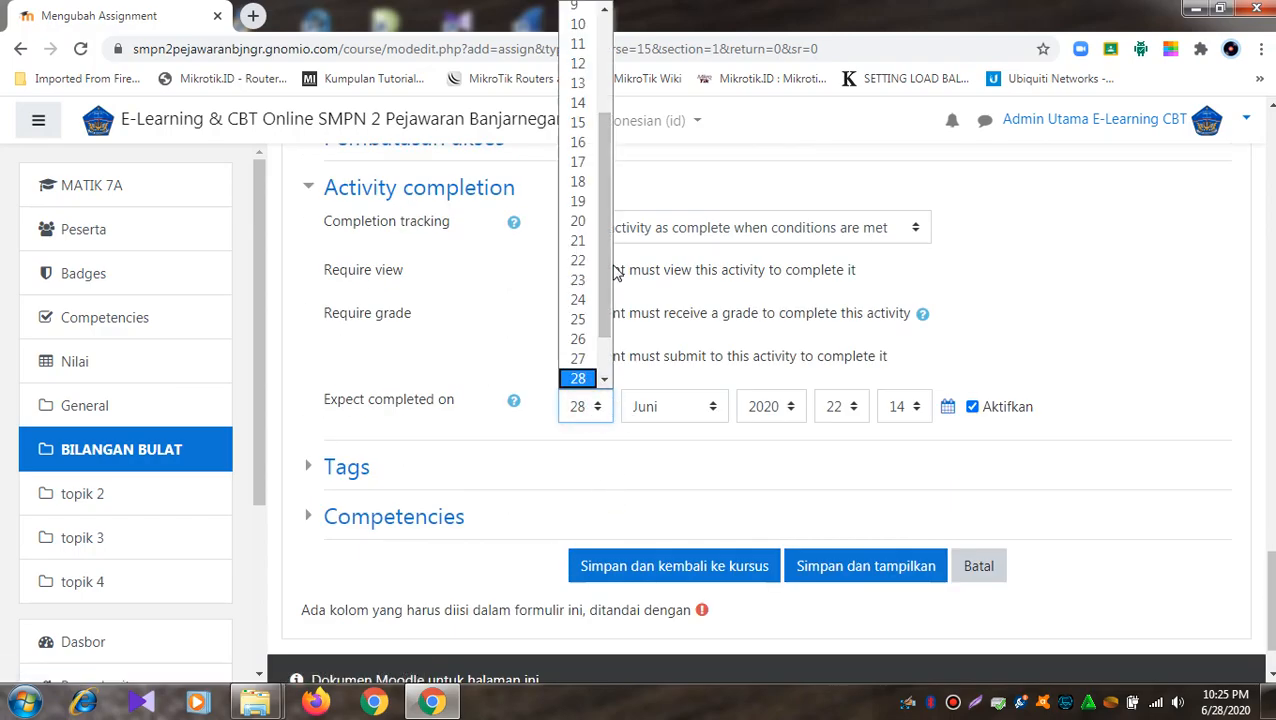
{"action": "left_click_drag", "start_coordinate": [609, 253], "coordinate": [605, 125]}
{"action": "left_click", "coordinate": [585, 93]}
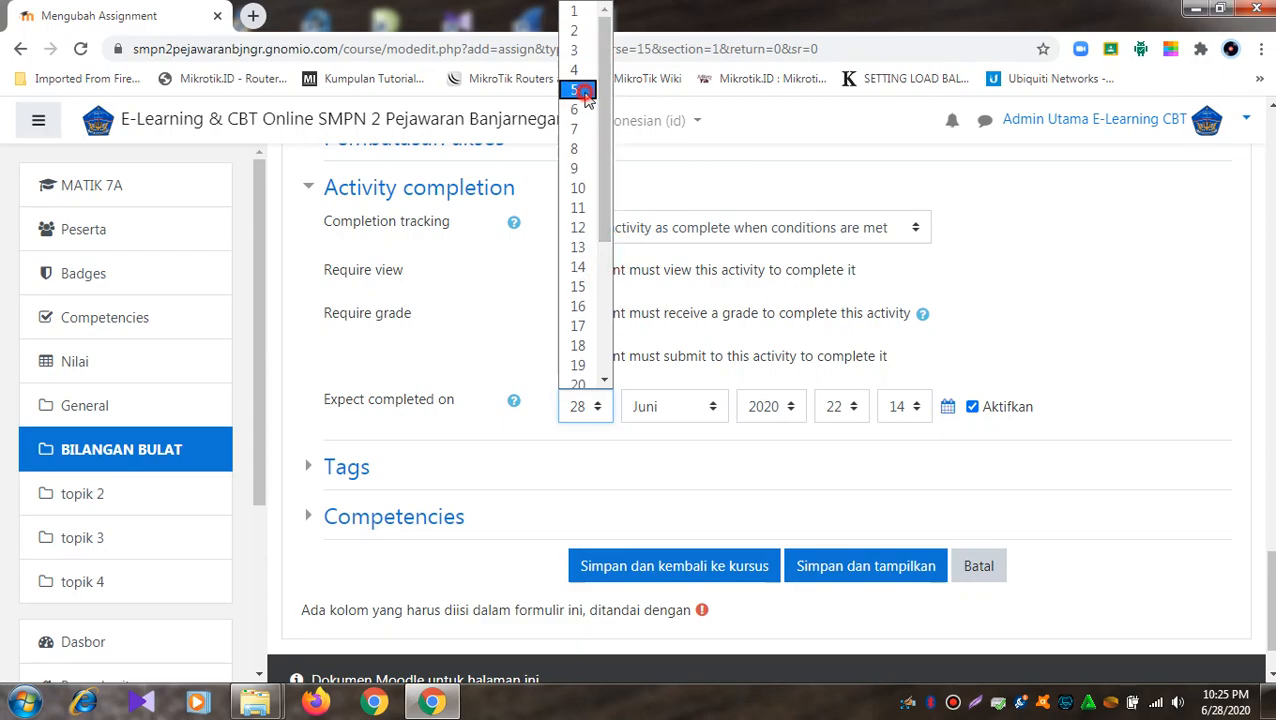
{"action": "left_click", "coordinate": [706, 404]}
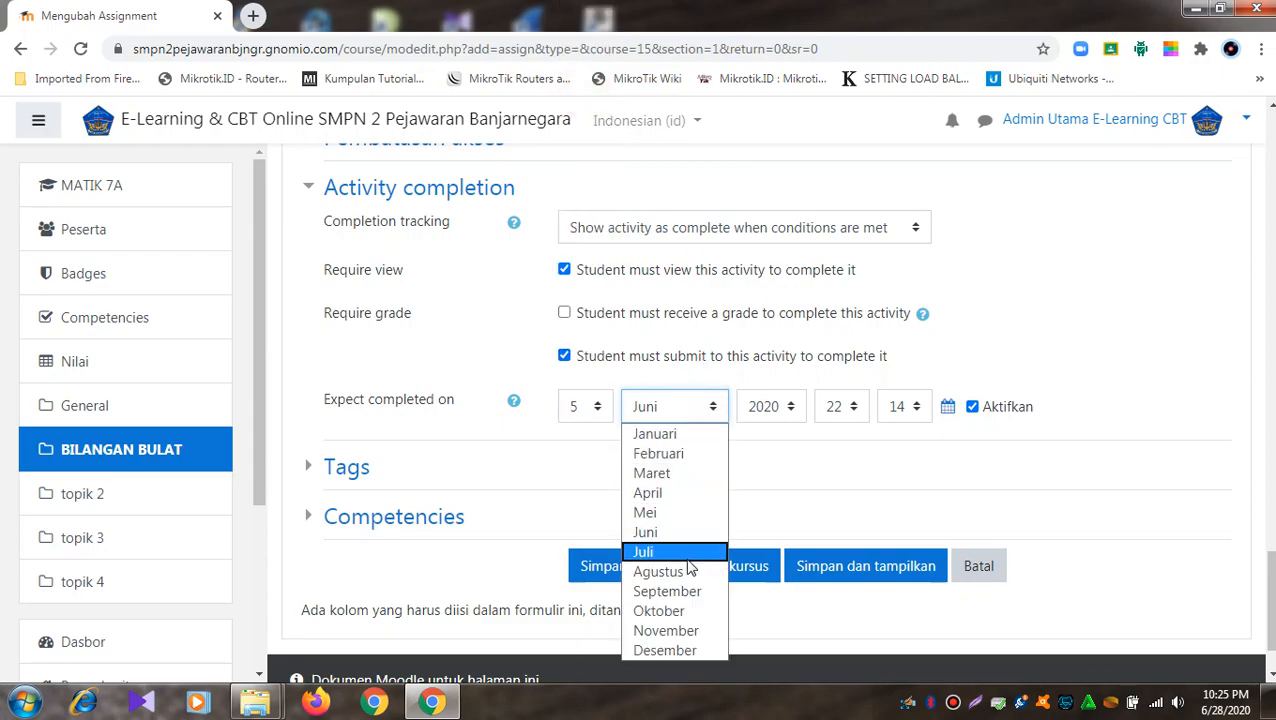
{"action": "left_click", "coordinate": [688, 556]}
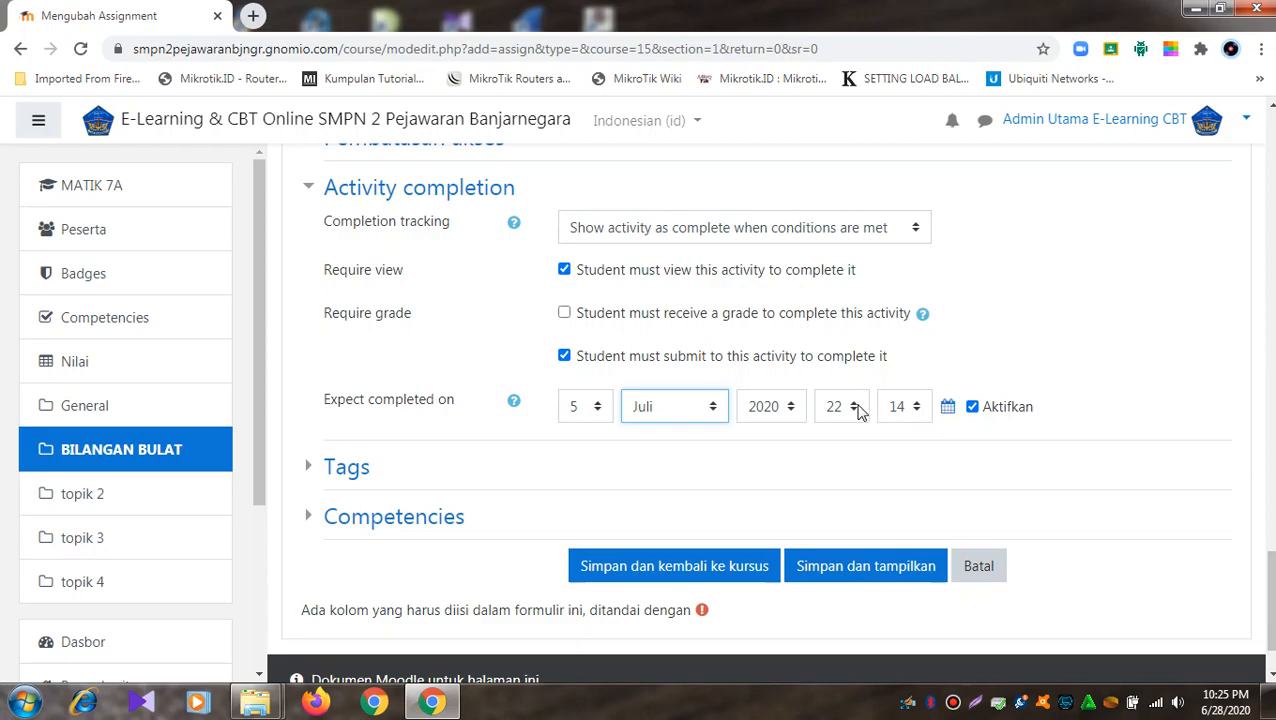
{"action": "left_click", "coordinate": [856, 407]}
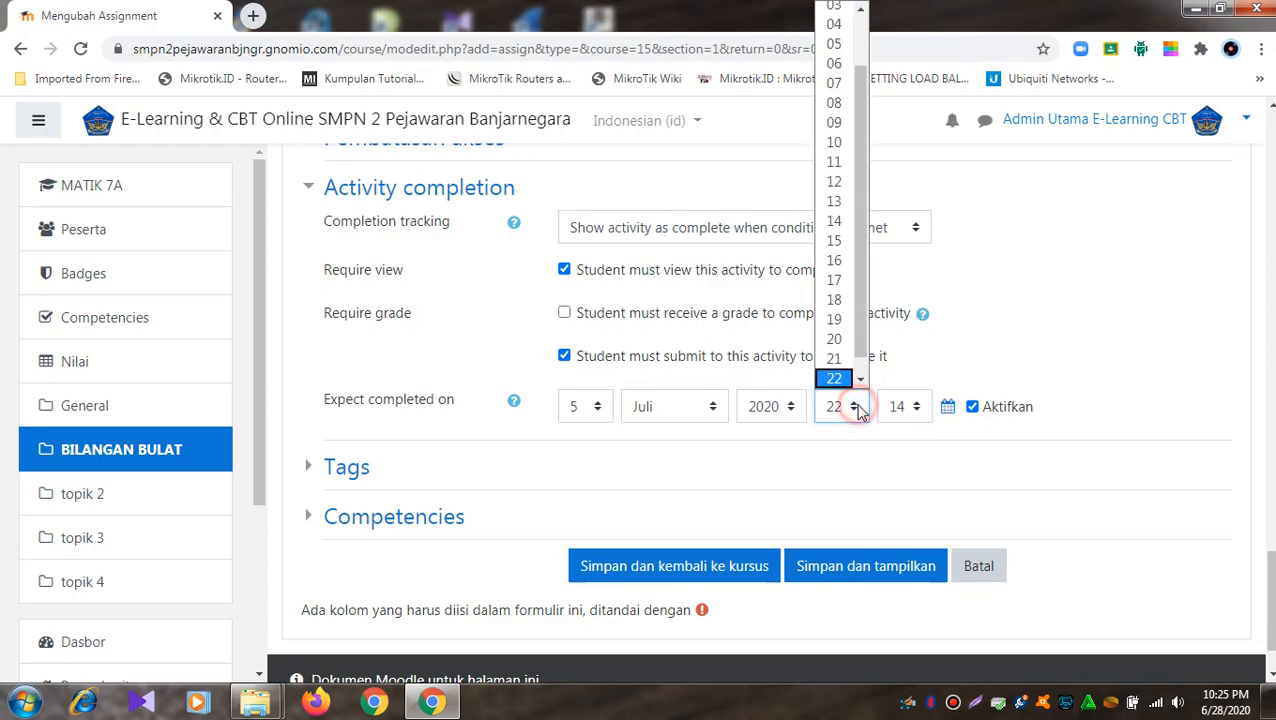
{"action": "left_click", "coordinate": [836, 86]}
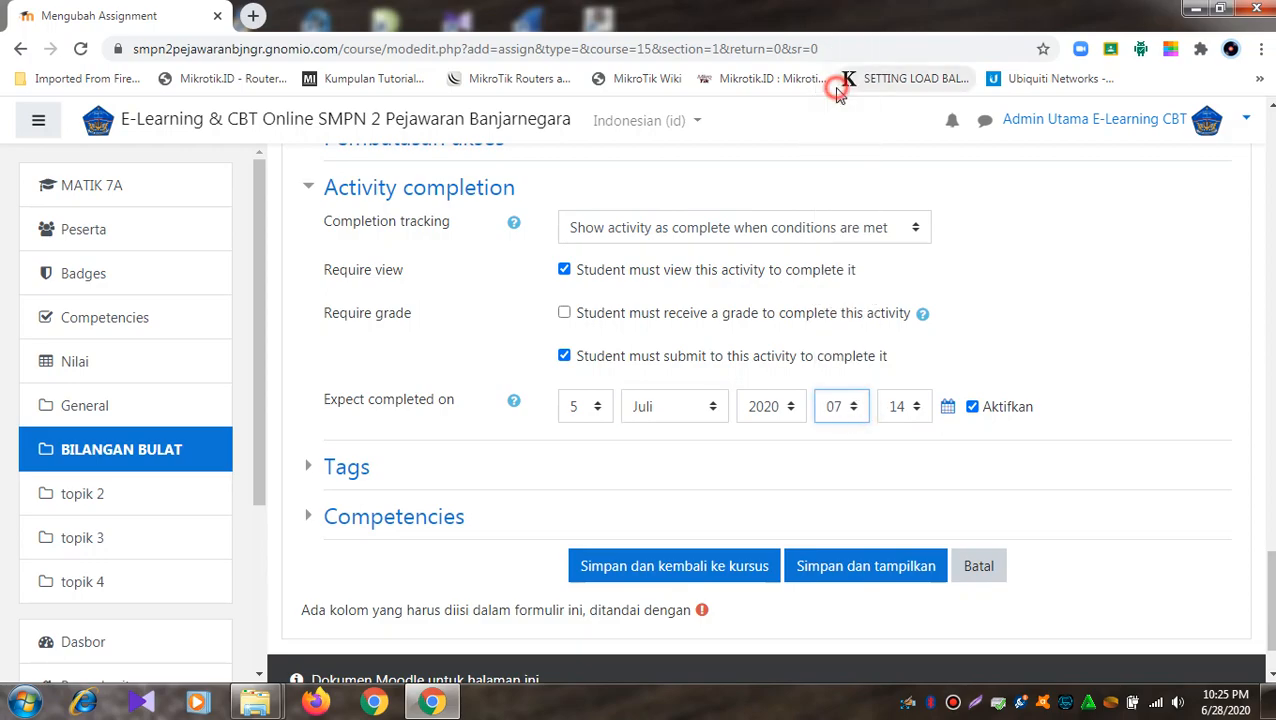
{"action": "left_click", "coordinate": [915, 409]}
{"action": "left_click", "coordinate": [900, 10]}
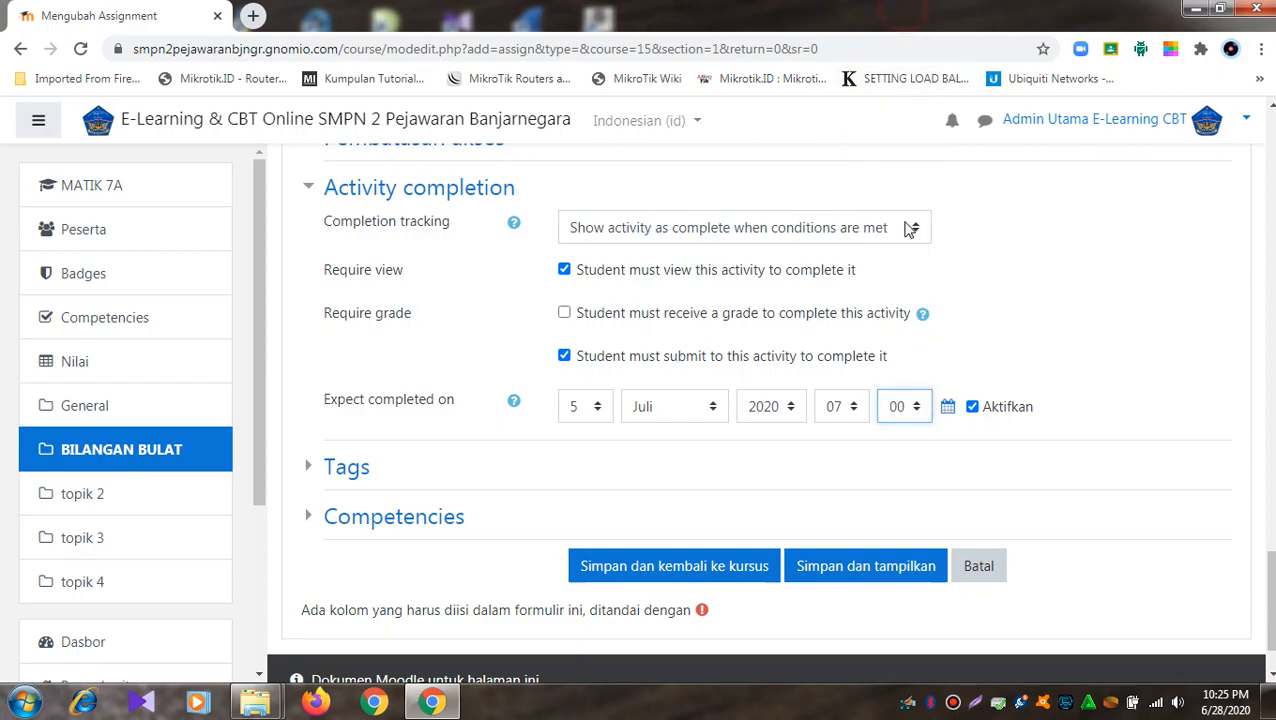
{"action": "scroll", "coordinate": [1036, 447], "scroll_direction": "down", "scroll_amount": 1}
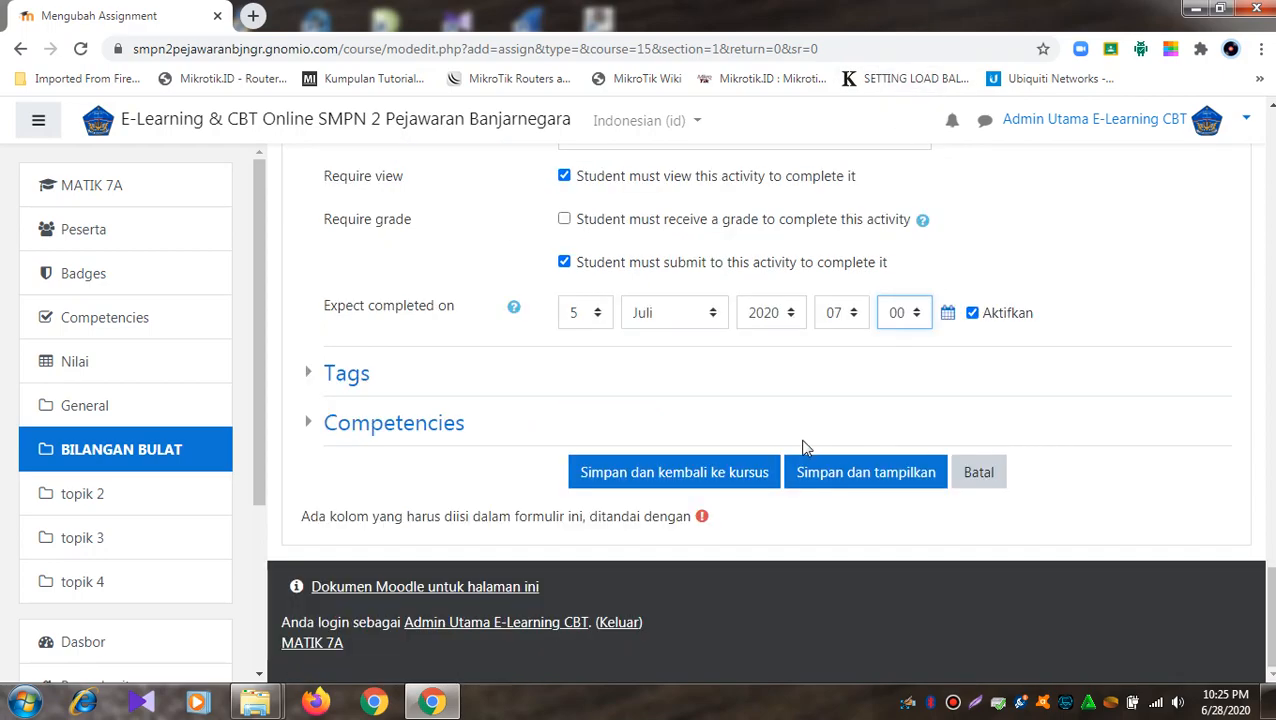
{"action": "left_click", "coordinate": [699, 484]}
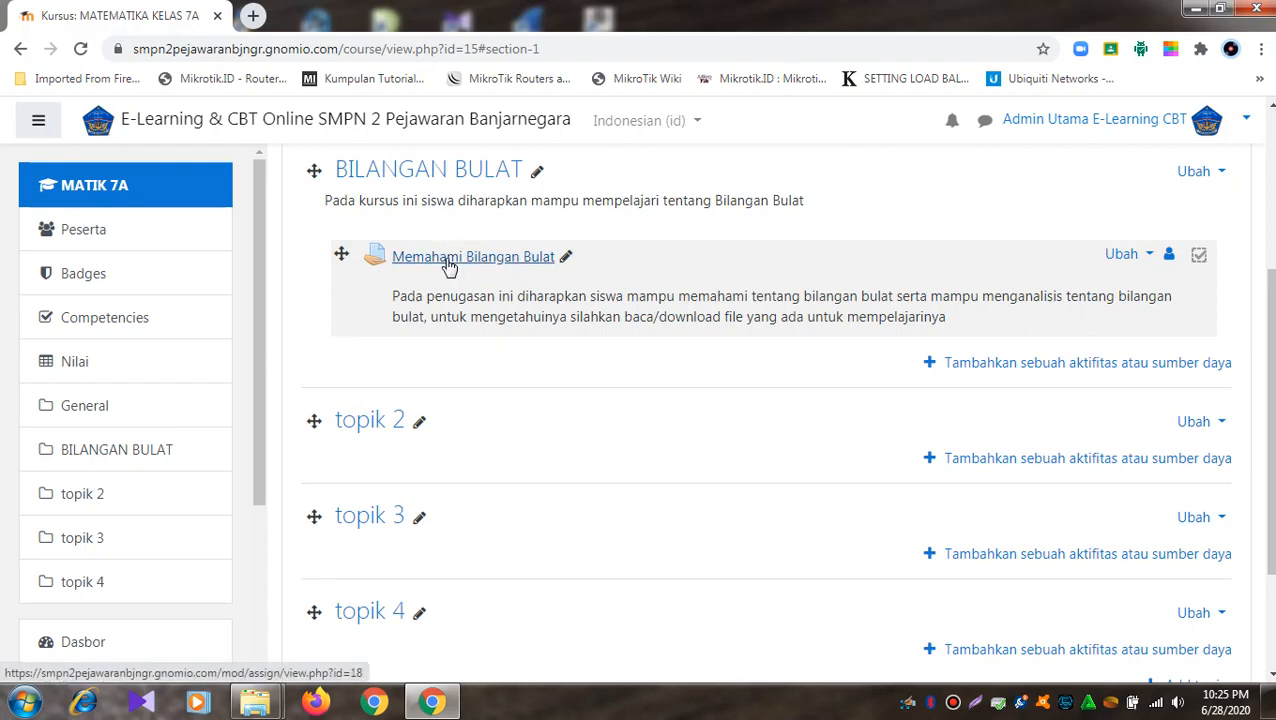
- Go to Beranda situs and open the MATEMATIKA KELAS 7A course from the course list
{"action": "left_click_drag", "start_coordinate": [262, 190], "coordinate": [282, 352]}
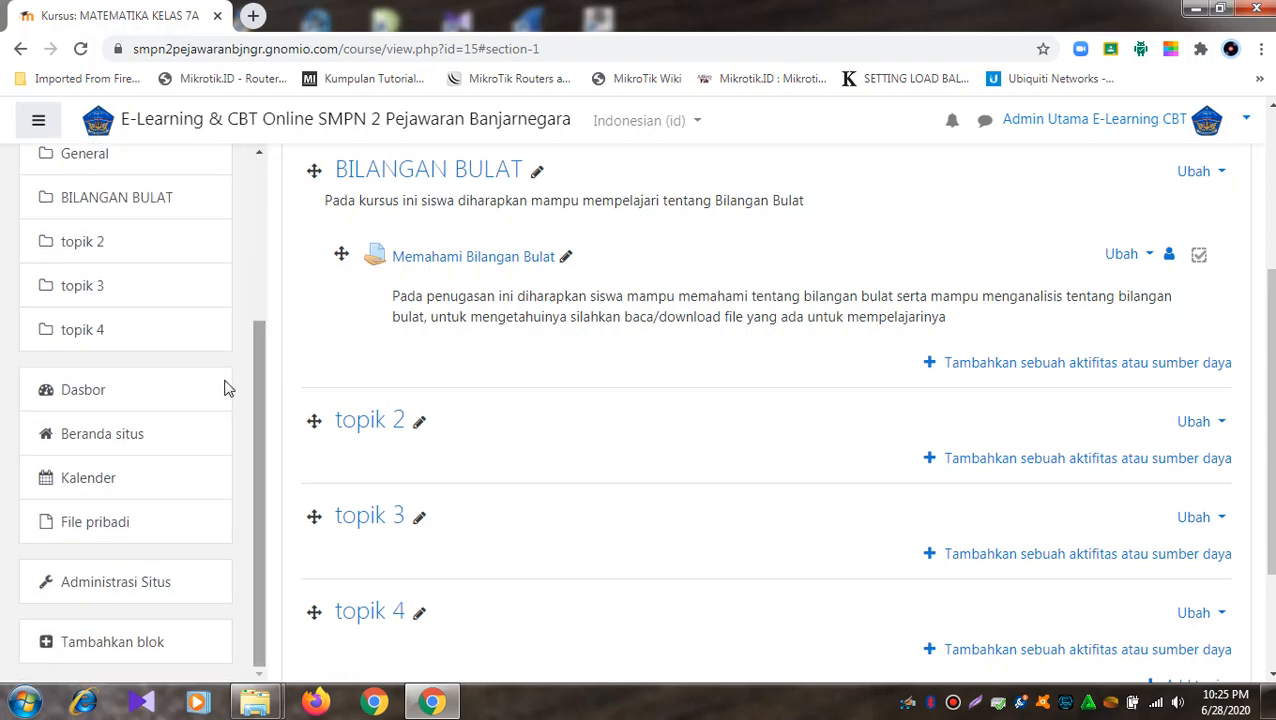
{"action": "left_click", "coordinate": [165, 433]}
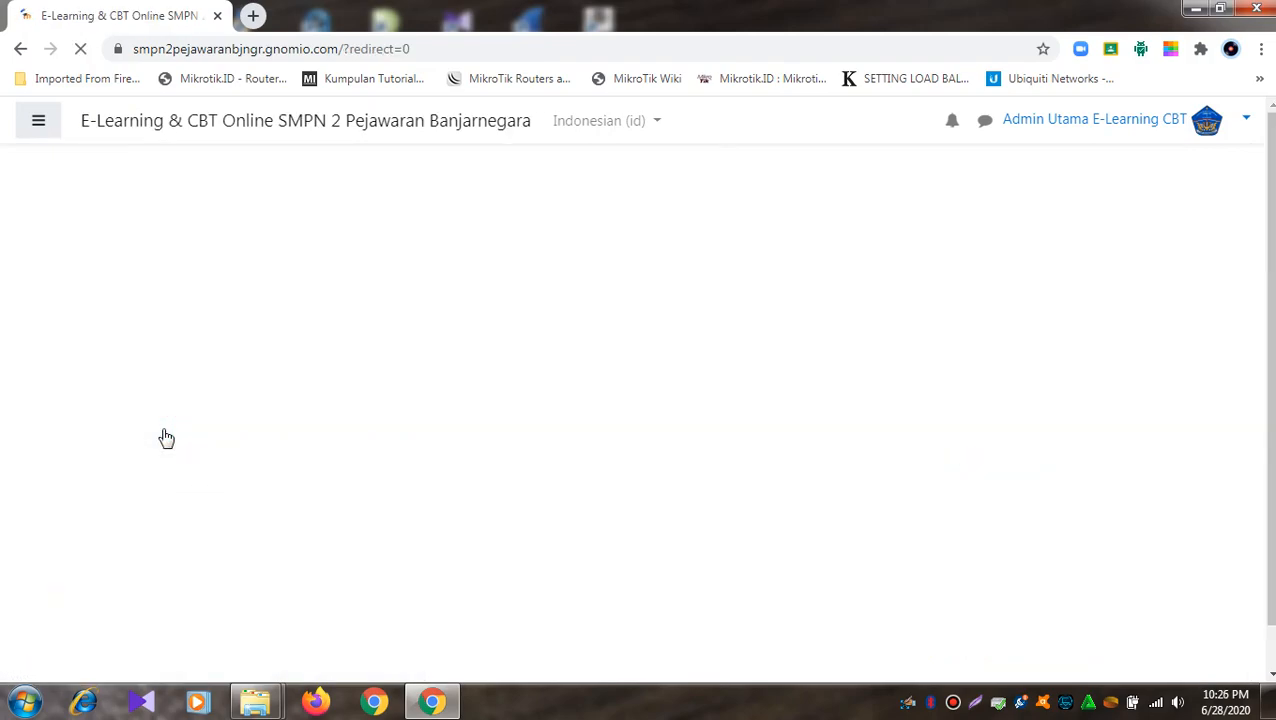
{"action": "scroll", "coordinate": [449, 337], "scroll_direction": "down", "scroll_amount": 3}
{"action": "scroll", "coordinate": [449, 337], "scroll_direction": "down", "scroll_amount": 3}
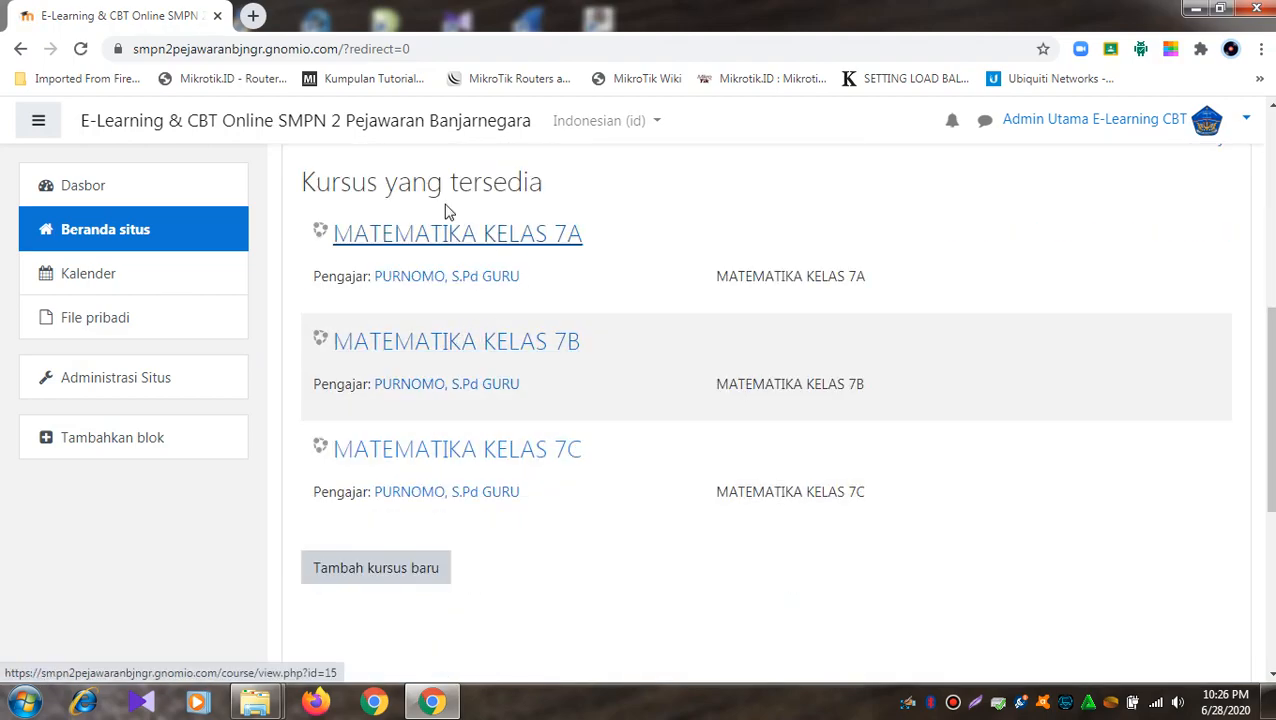
{"action": "left_click", "coordinate": [486, 246]}
{"action": "scroll", "coordinate": [486, 246], "scroll_direction": "down", "scroll_amount": 3}
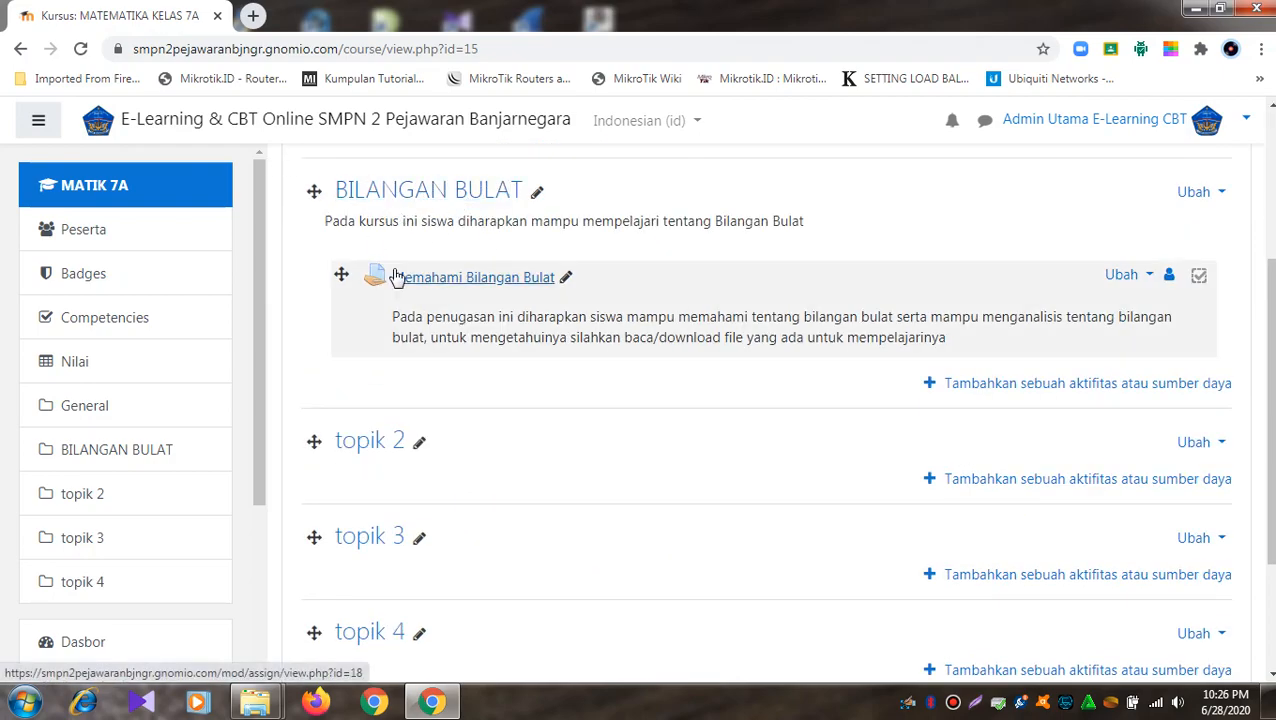
- Open the Memahami Bilangan Bulat assignment and download its 8-dns-server.ppt attachment via a new tab
{"action": "left_click", "coordinate": [497, 278]}
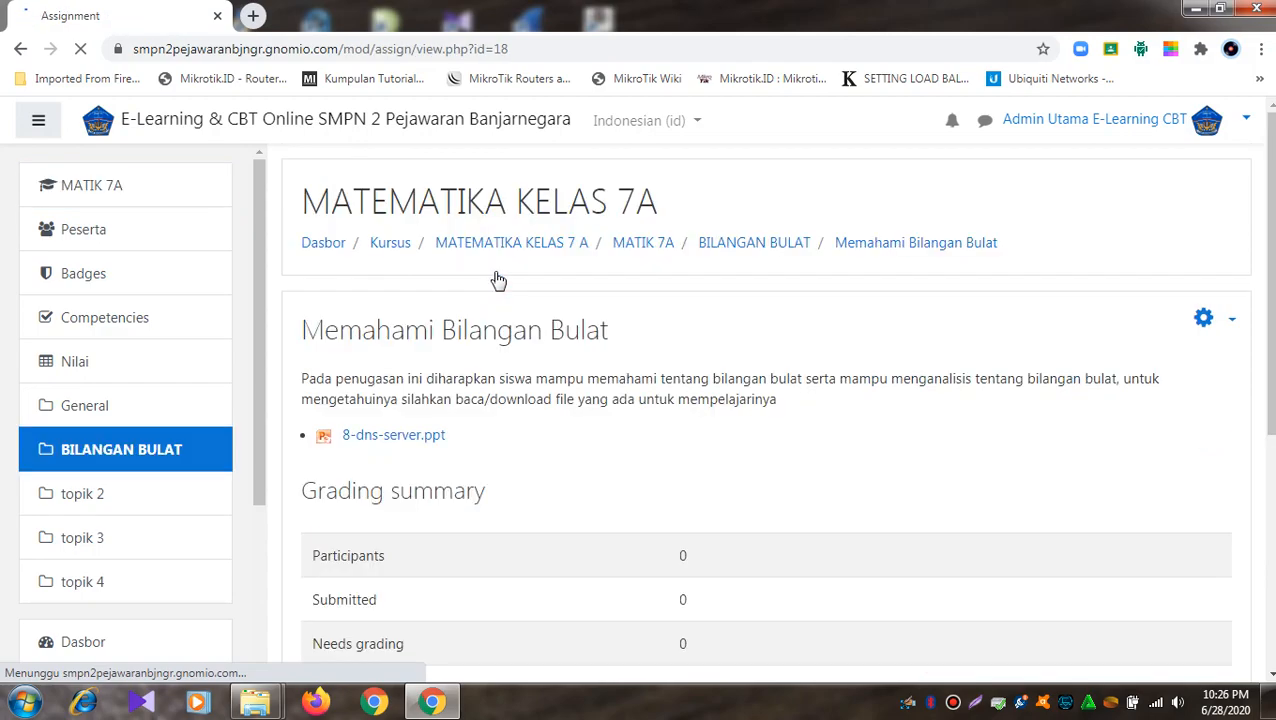
{"action": "scroll", "coordinate": [496, 277], "scroll_direction": "down", "scroll_amount": 3}
{"action": "scroll", "coordinate": [388, 229], "scroll_direction": "up", "scroll_amount": 2}
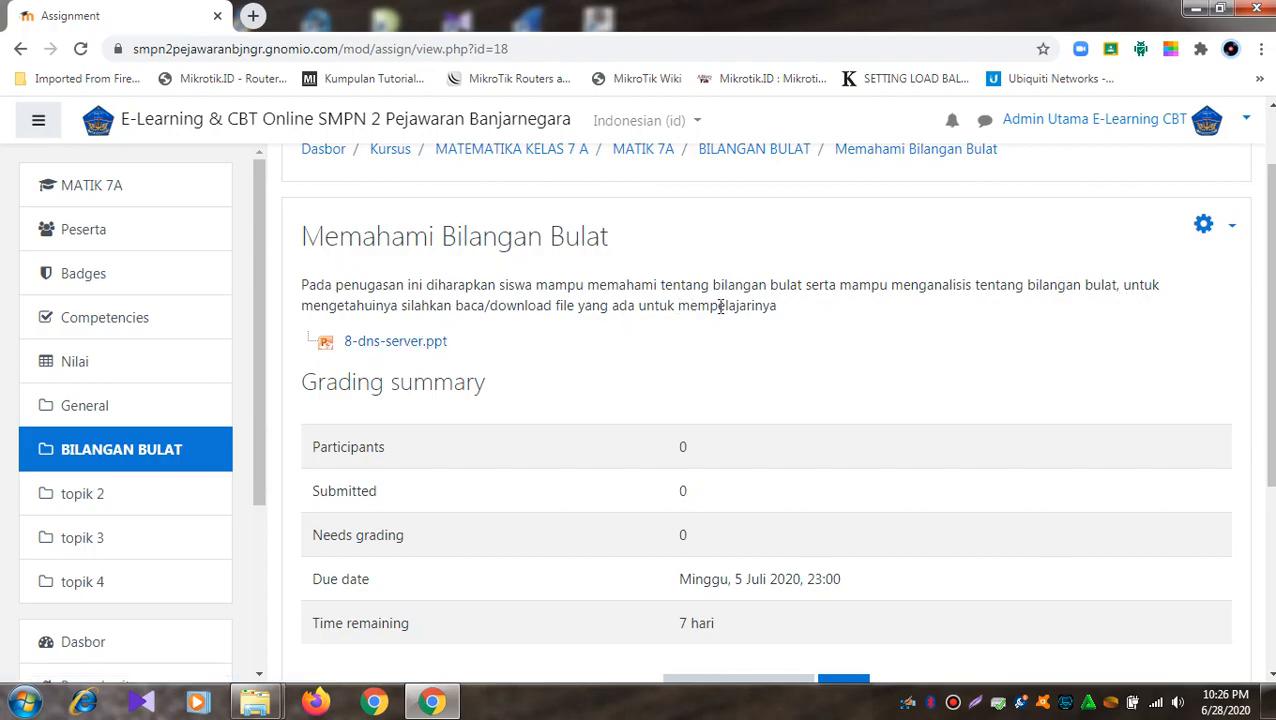
{"action": "left_click", "coordinate": [408, 343]}
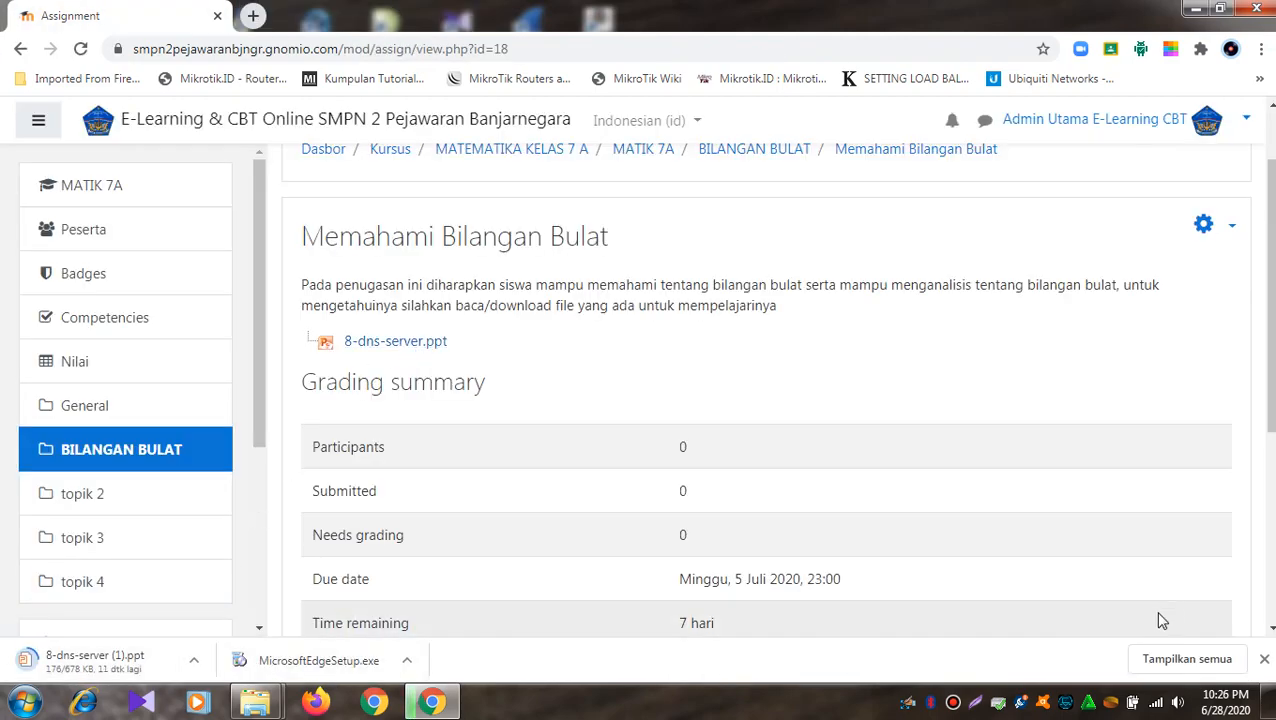
{"action": "left_click", "coordinate": [184, 665]}
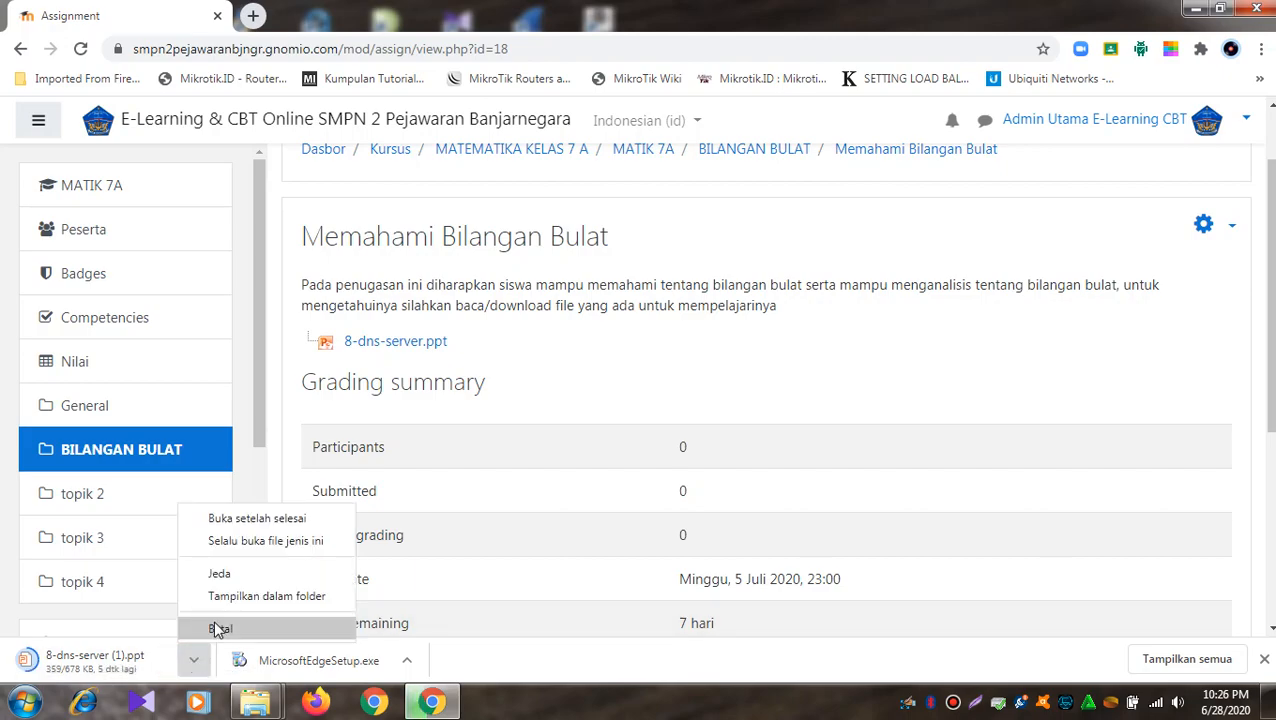
{"action": "left_click", "coordinate": [217, 629]}
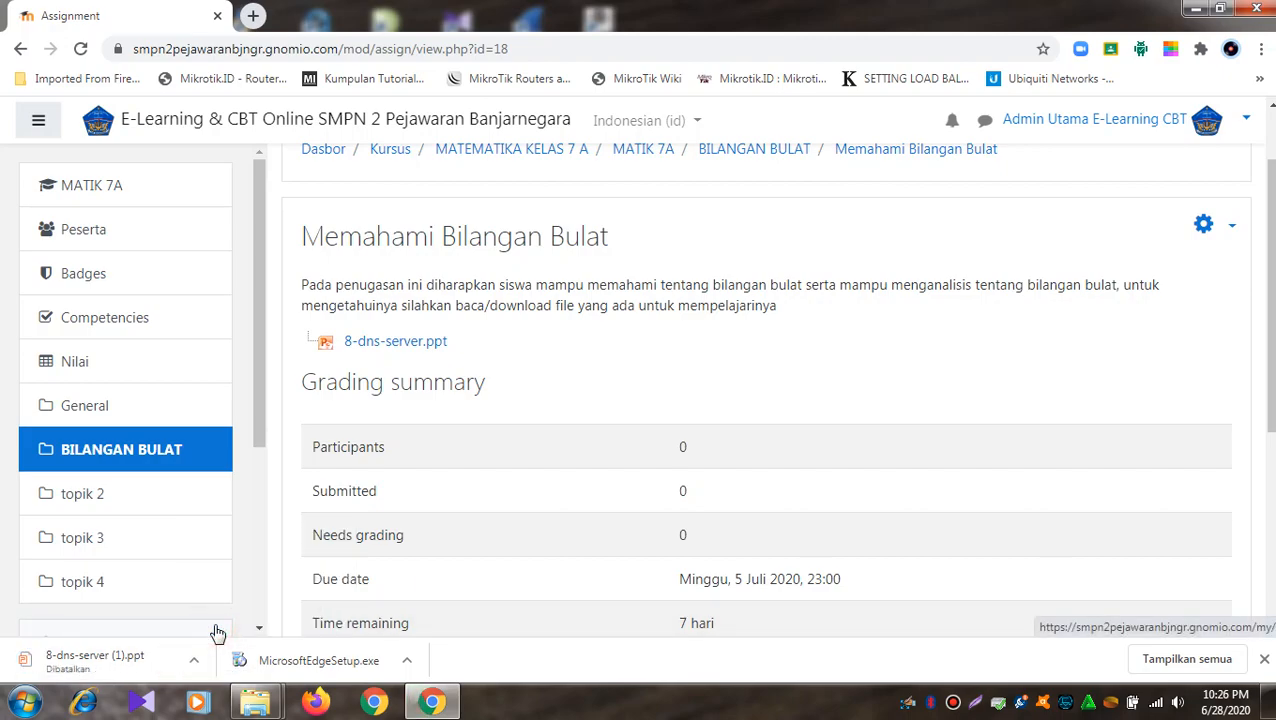
{"action": "right_click", "coordinate": [420, 343]}
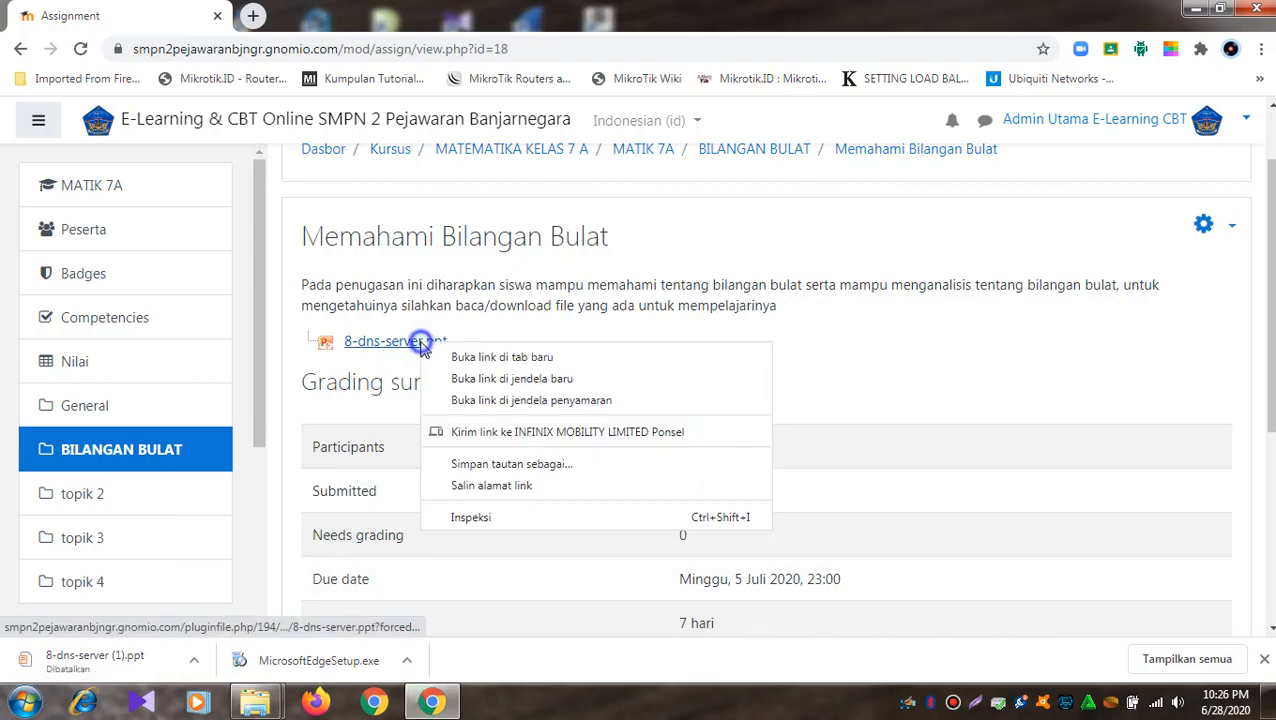
{"action": "left_click", "coordinate": [488, 362]}
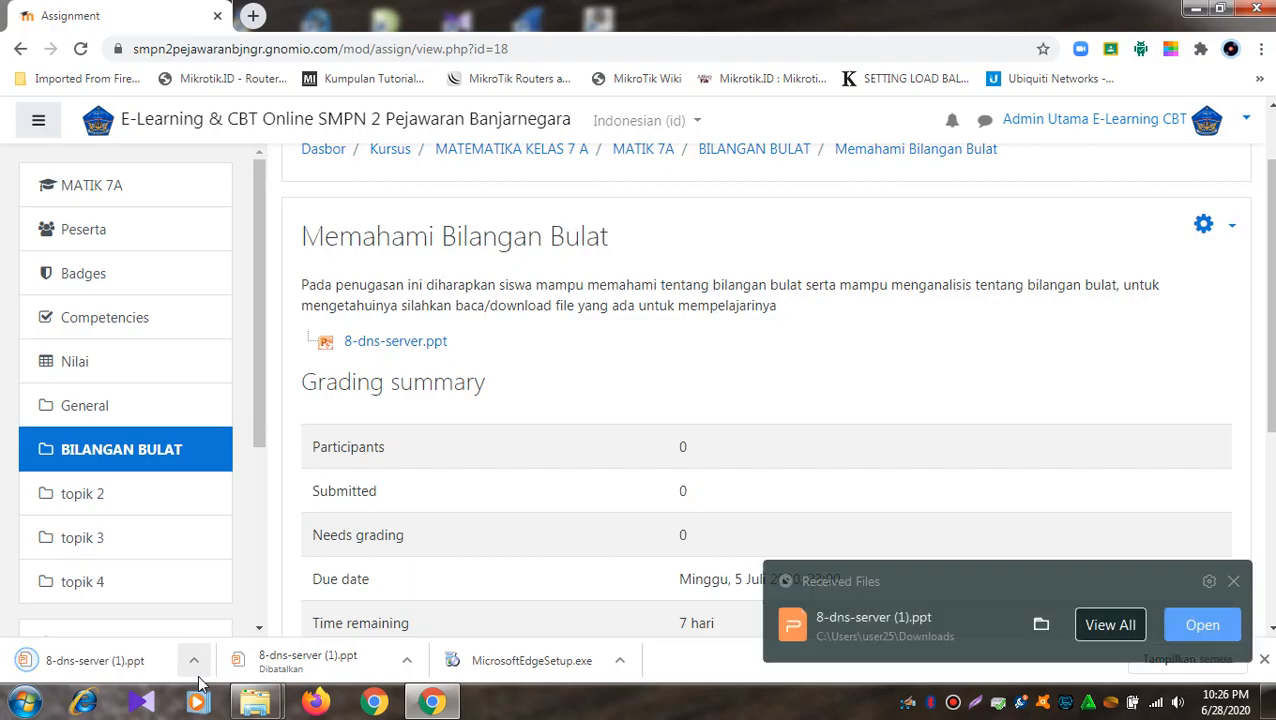
{"action": "left_click", "coordinate": [1232, 583]}
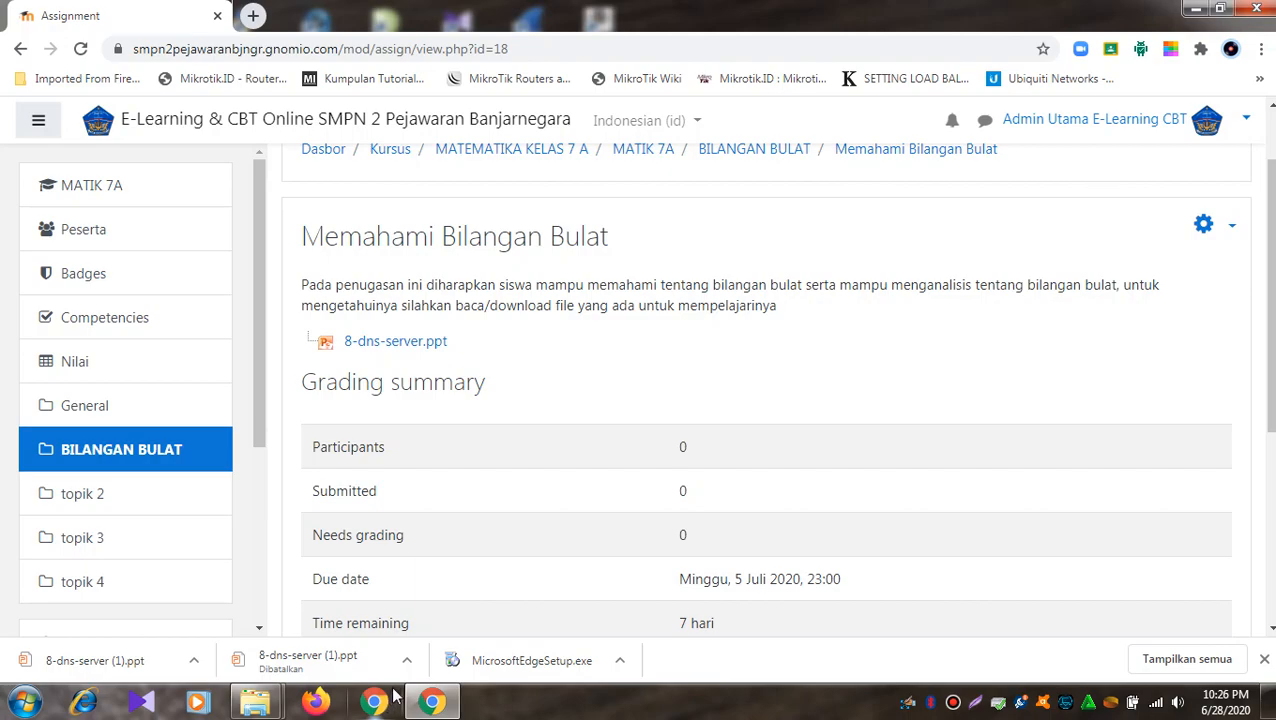
{"action": "scroll", "coordinate": [500, 551], "scroll_direction": "down", "scroll_amount": 2}
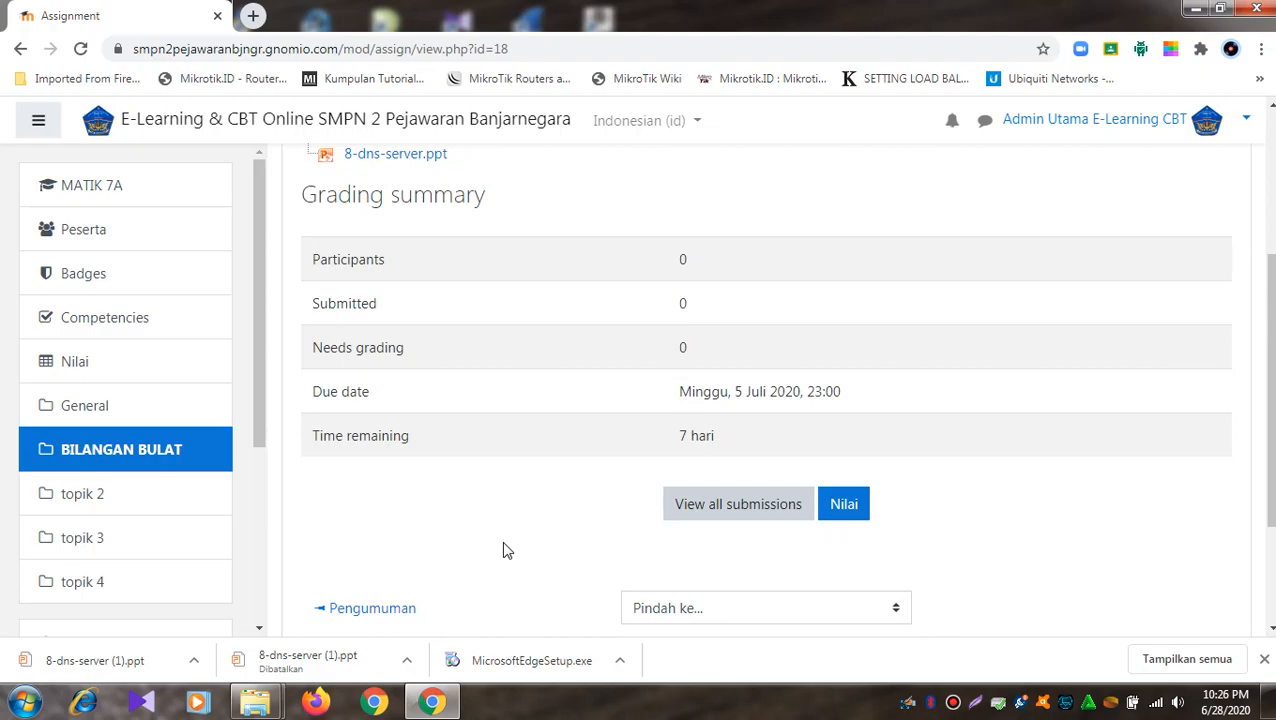
{"action": "scroll", "coordinate": [504, 549], "scroll_direction": "down", "scroll_amount": 1}
{"action": "scroll", "coordinate": [516, 533], "scroll_direction": "up", "scroll_amount": 2}
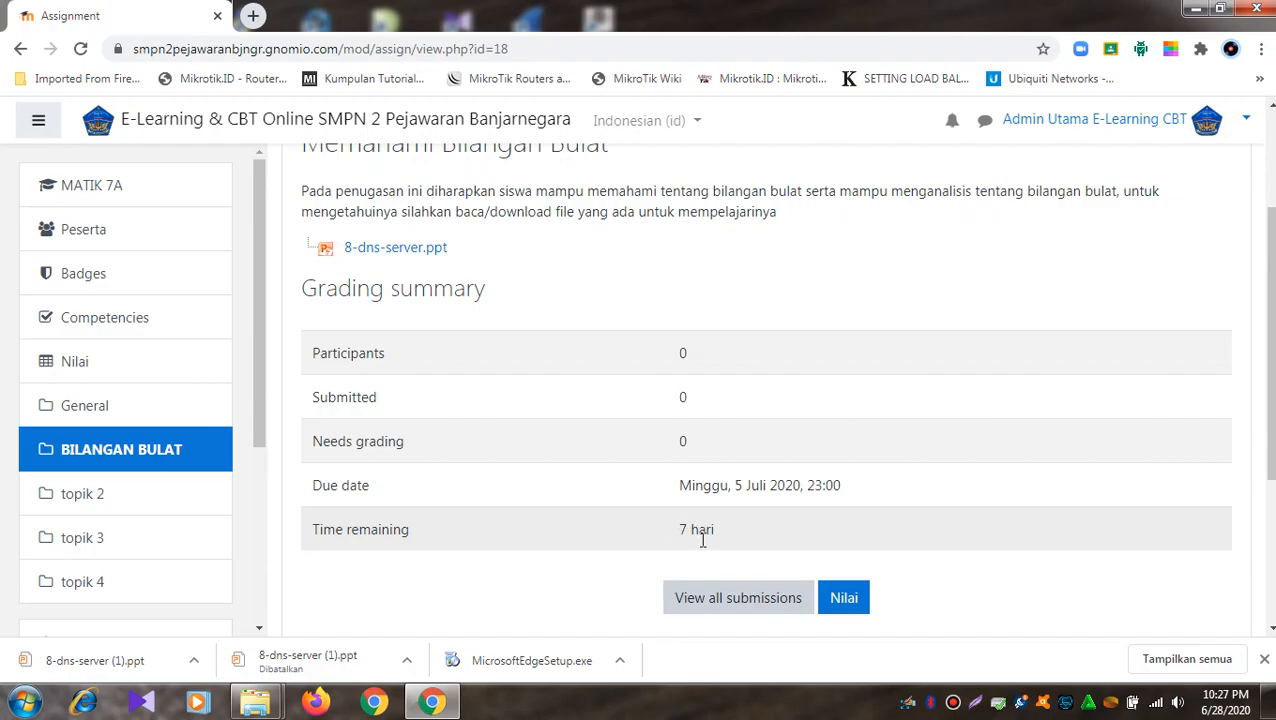
{"action": "left_click", "coordinate": [840, 597]}
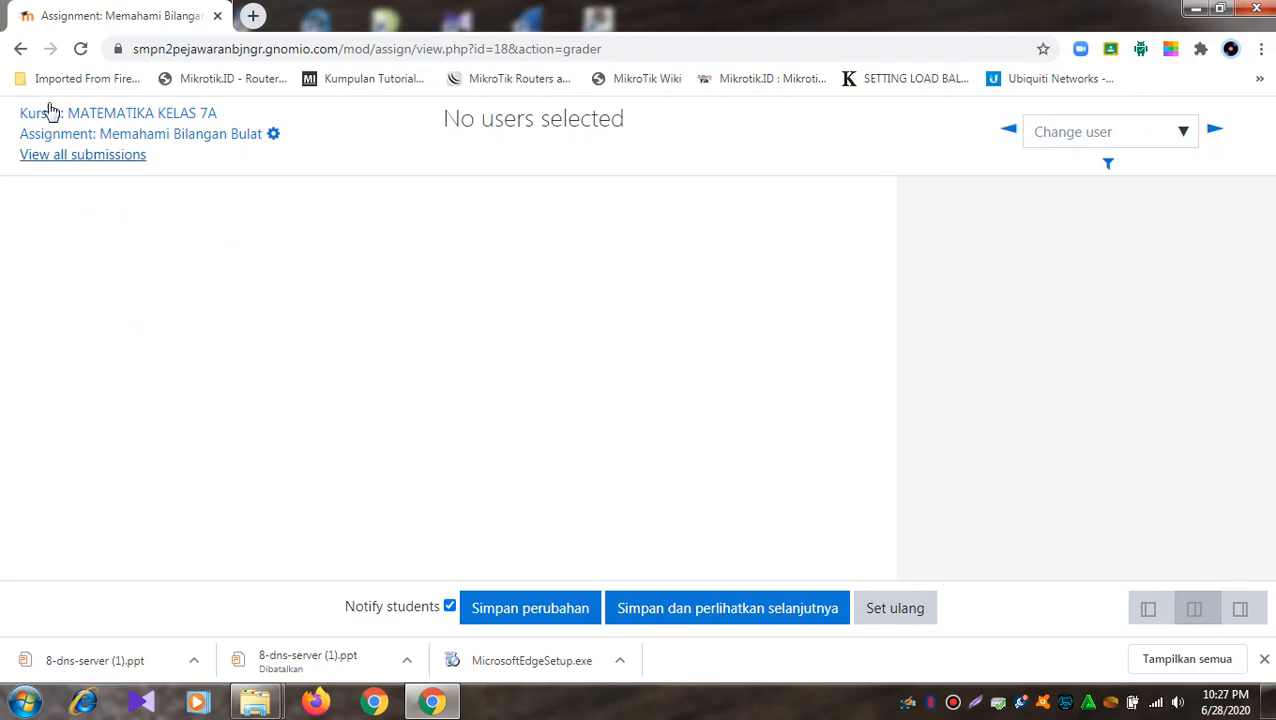
{"action": "left_click", "coordinate": [18, 54]}
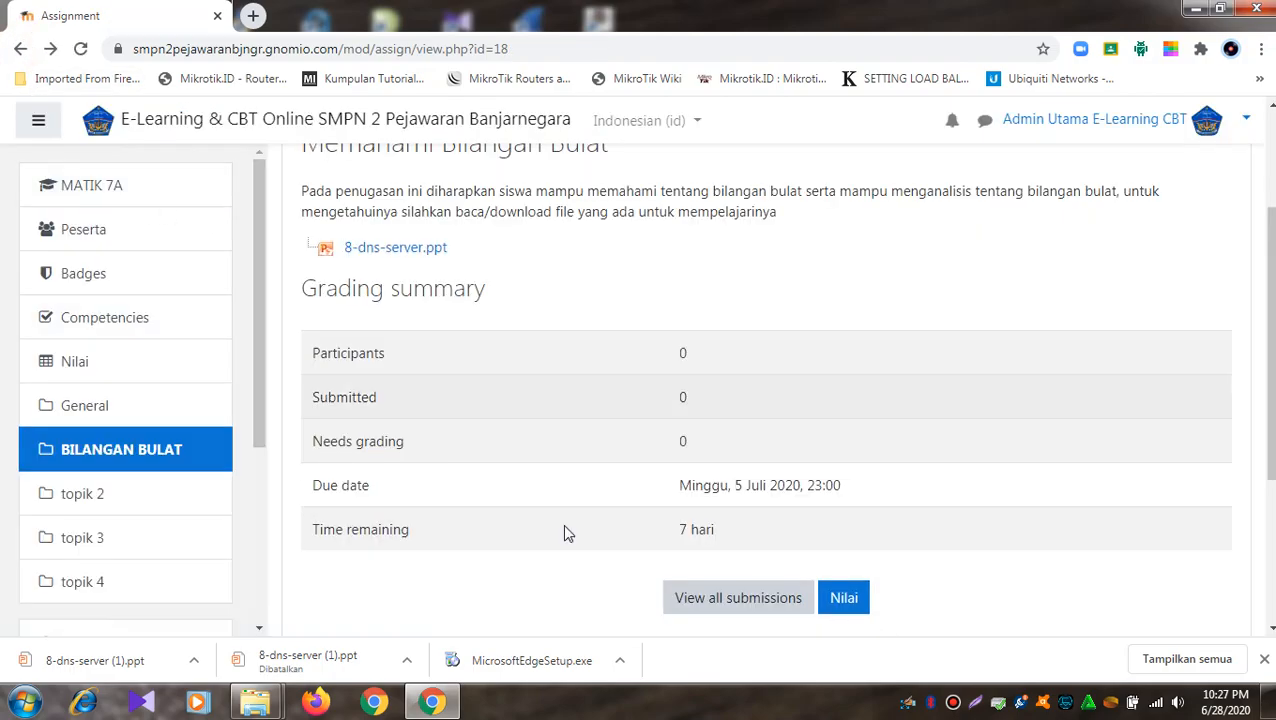
- Open the assignment's 'View all submissions' page, keeping 10 assignments per page
{"action": "left_click", "coordinate": [758, 598]}
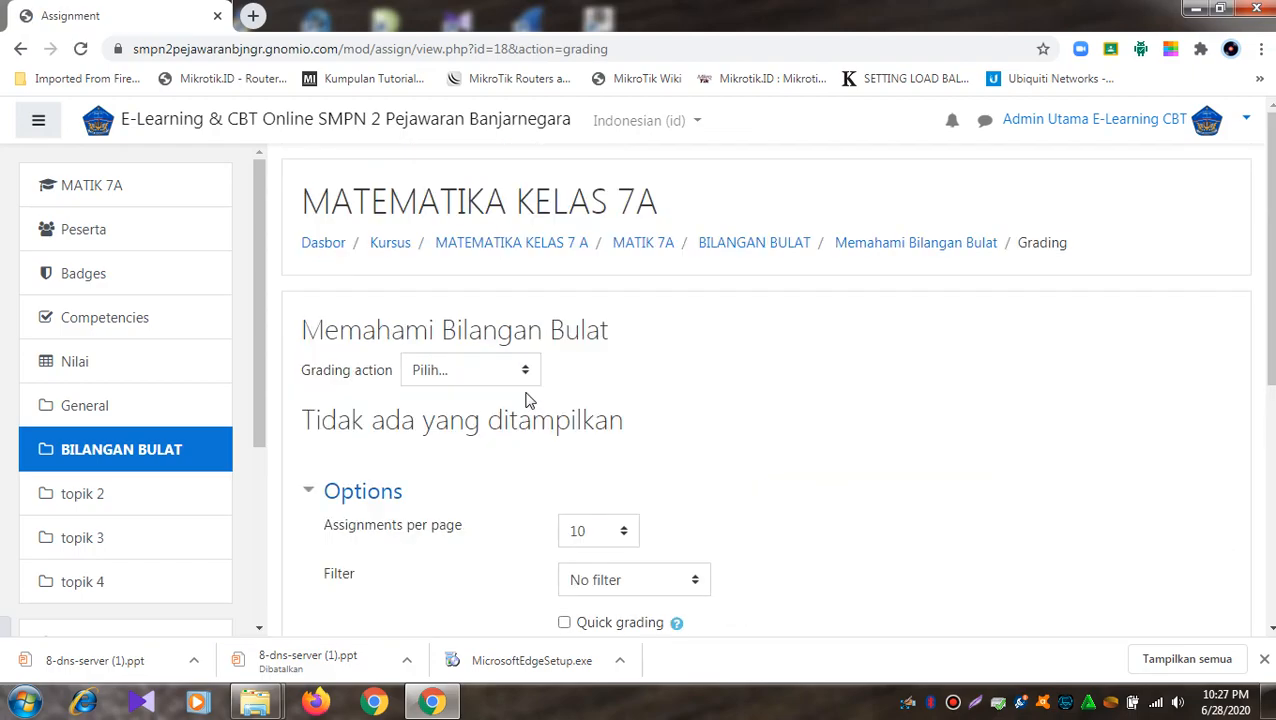
{"action": "scroll", "coordinate": [528, 400], "scroll_direction": "down", "scroll_amount": 4}
{"action": "scroll", "coordinate": [528, 400], "scroll_direction": "up", "scroll_amount": 2}
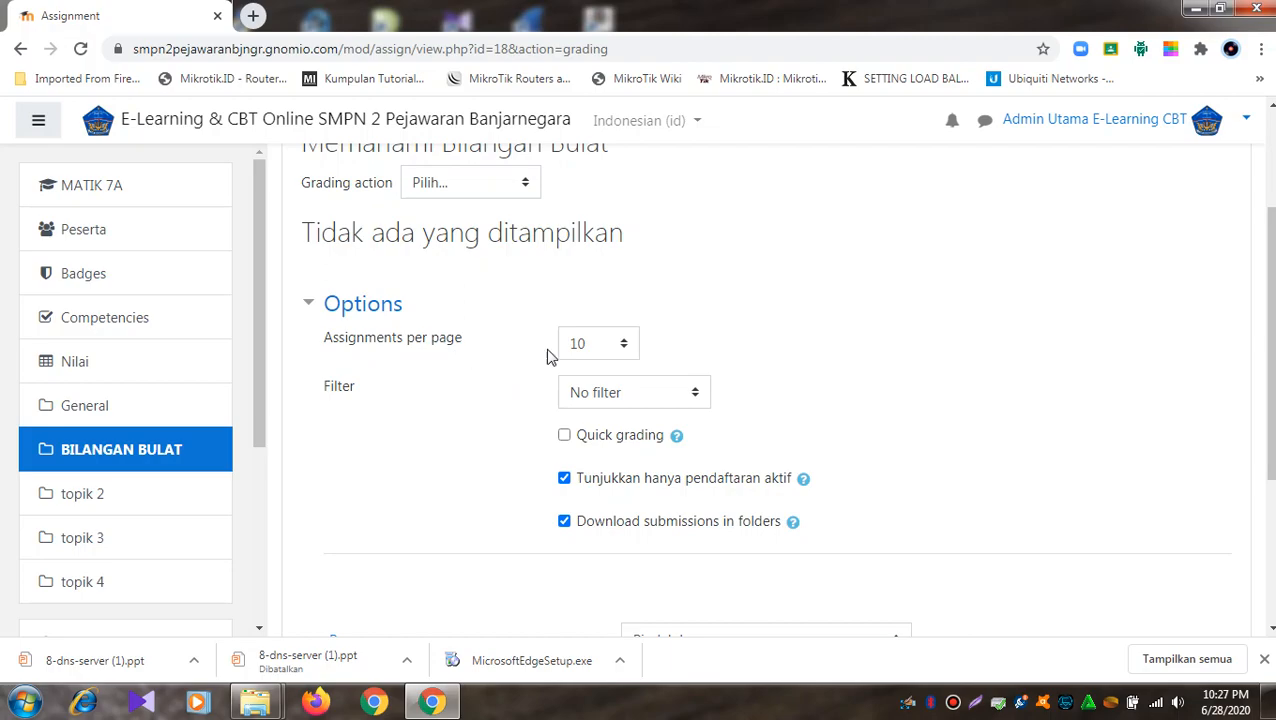
{"action": "left_click", "coordinate": [626, 348]}
{"action": "left_click", "coordinate": [626, 348]}
{"action": "scroll", "coordinate": [646, 299], "scroll_direction": "up", "scroll_amount": 2}
{"action": "scroll", "coordinate": [620, 348], "scroll_direction": "down", "scroll_amount": 4}
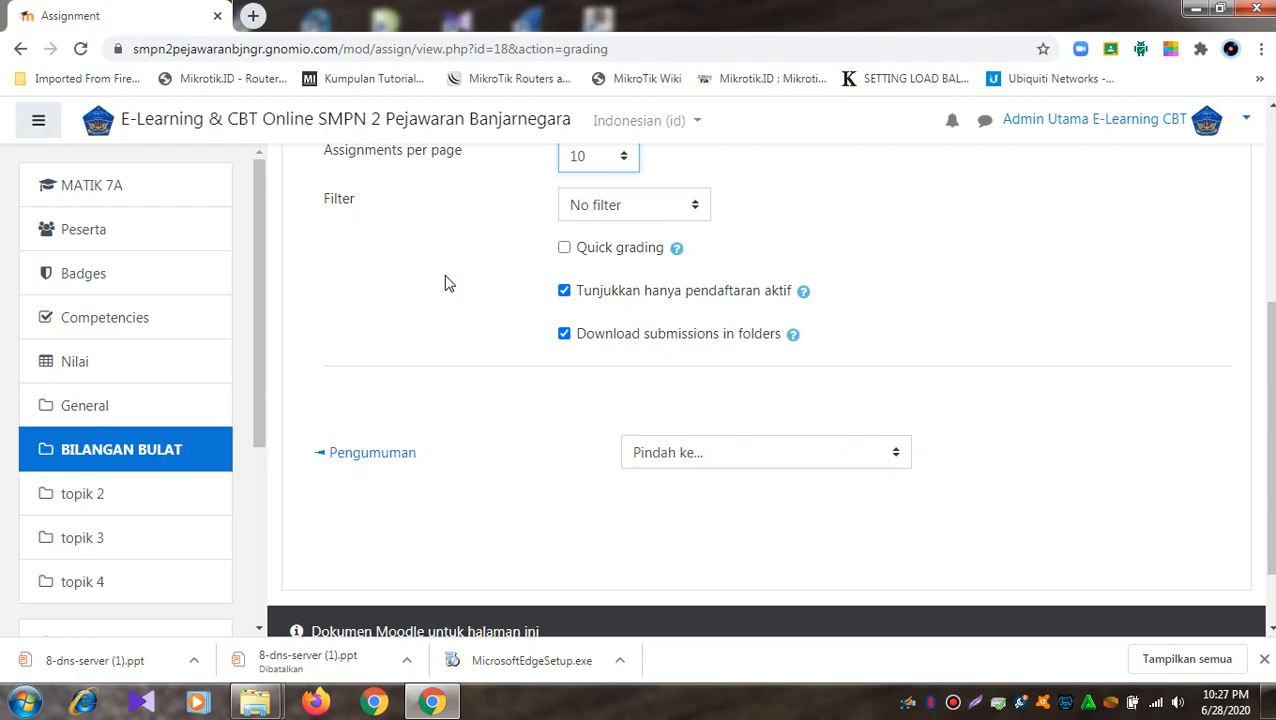
{"action": "left_click", "coordinate": [21, 48]}
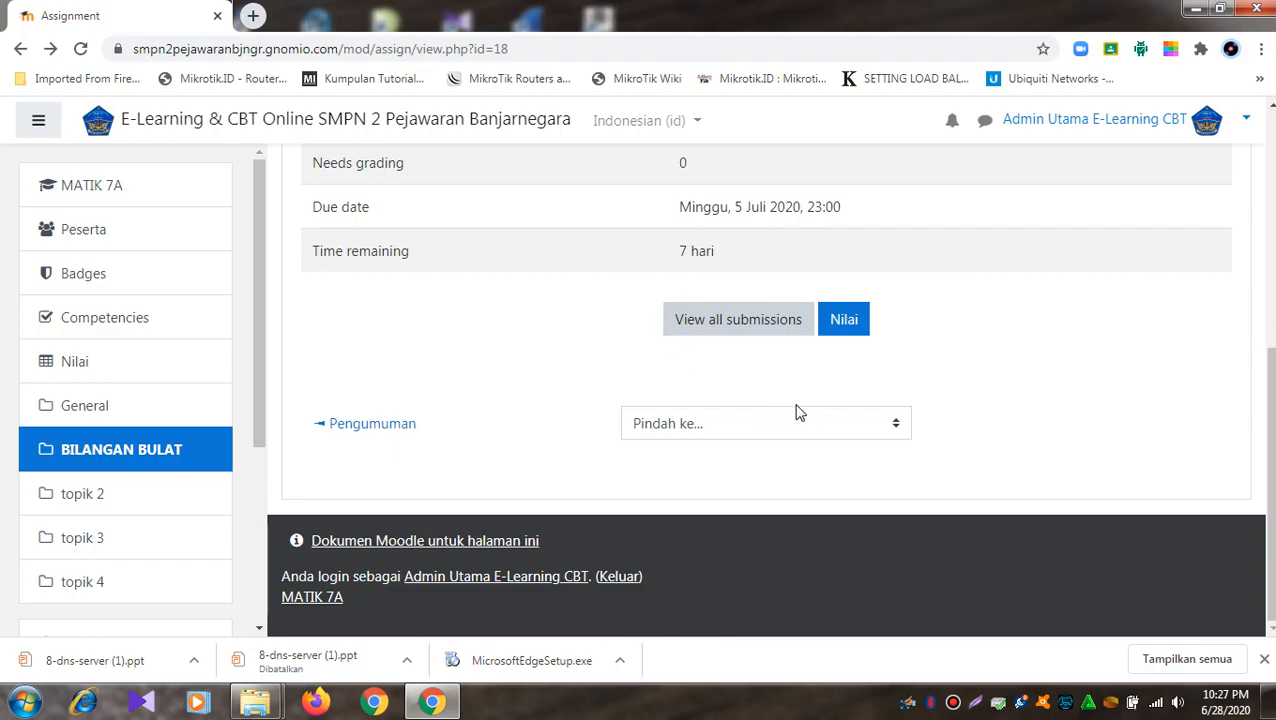
{"action": "left_click", "coordinate": [765, 322]}
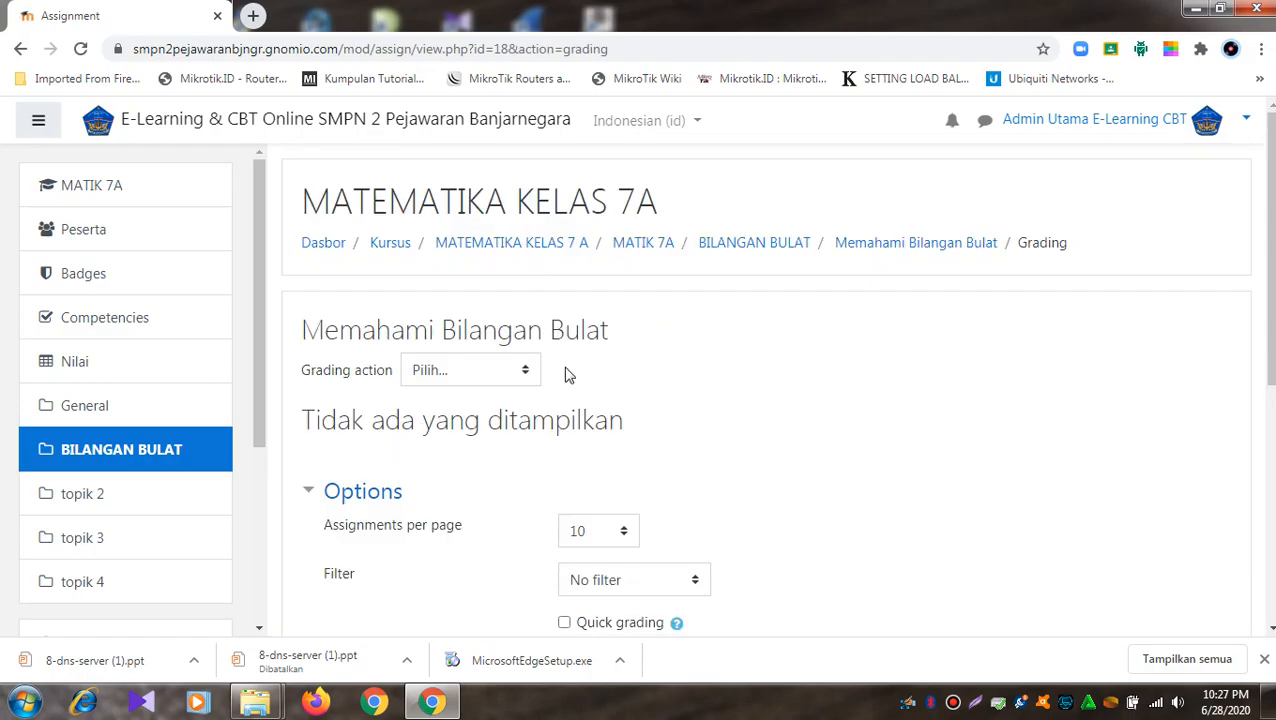
- View the course gradebook from the Grading action menu, then return to the BILANGAN BULAT section
{"action": "left_click", "coordinate": [535, 375]}
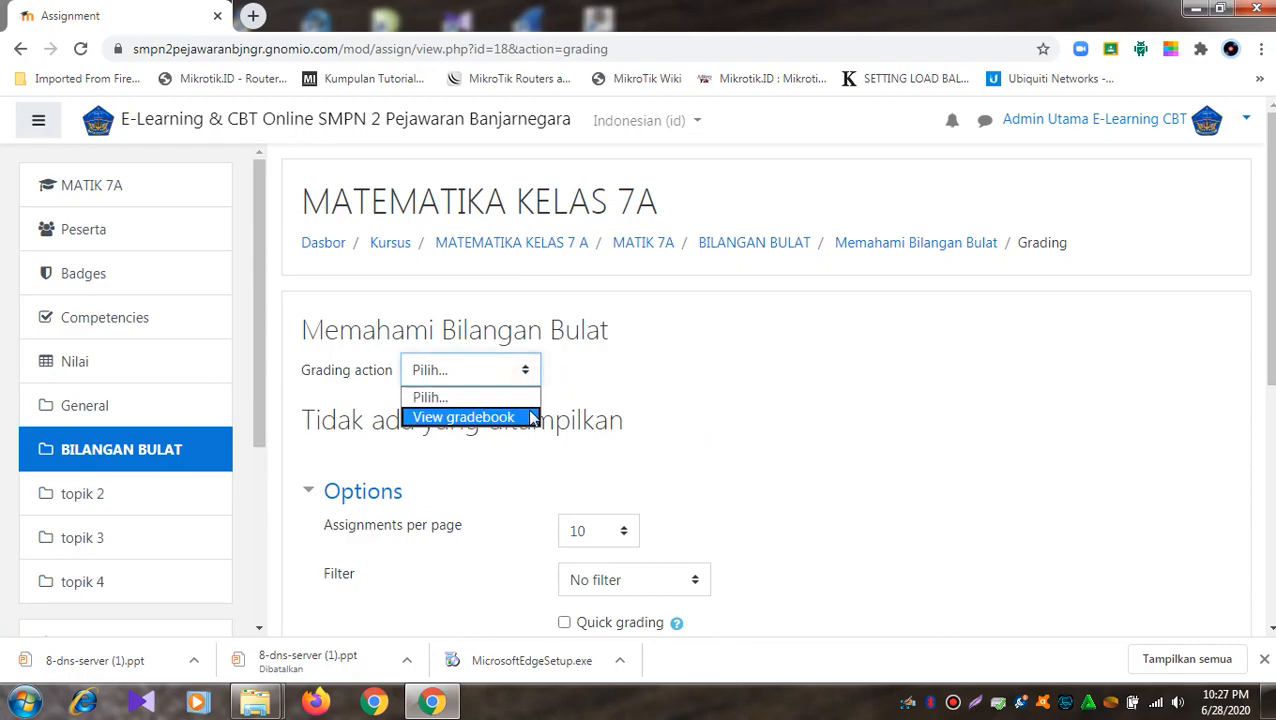
{"action": "left_click", "coordinate": [463, 417]}
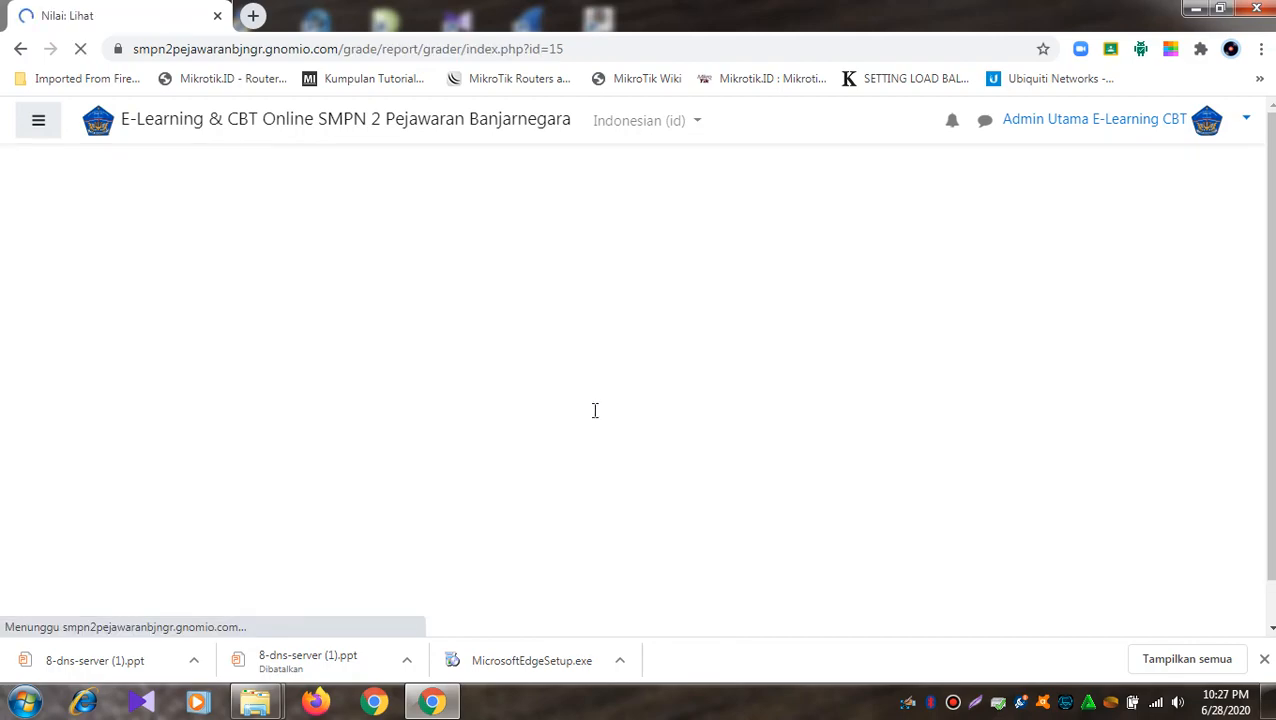
{"action": "scroll", "coordinate": [595, 411], "scroll_direction": "down", "scroll_amount": 5}
{"action": "scroll", "coordinate": [595, 411], "scroll_direction": "down", "scroll_amount": 2}
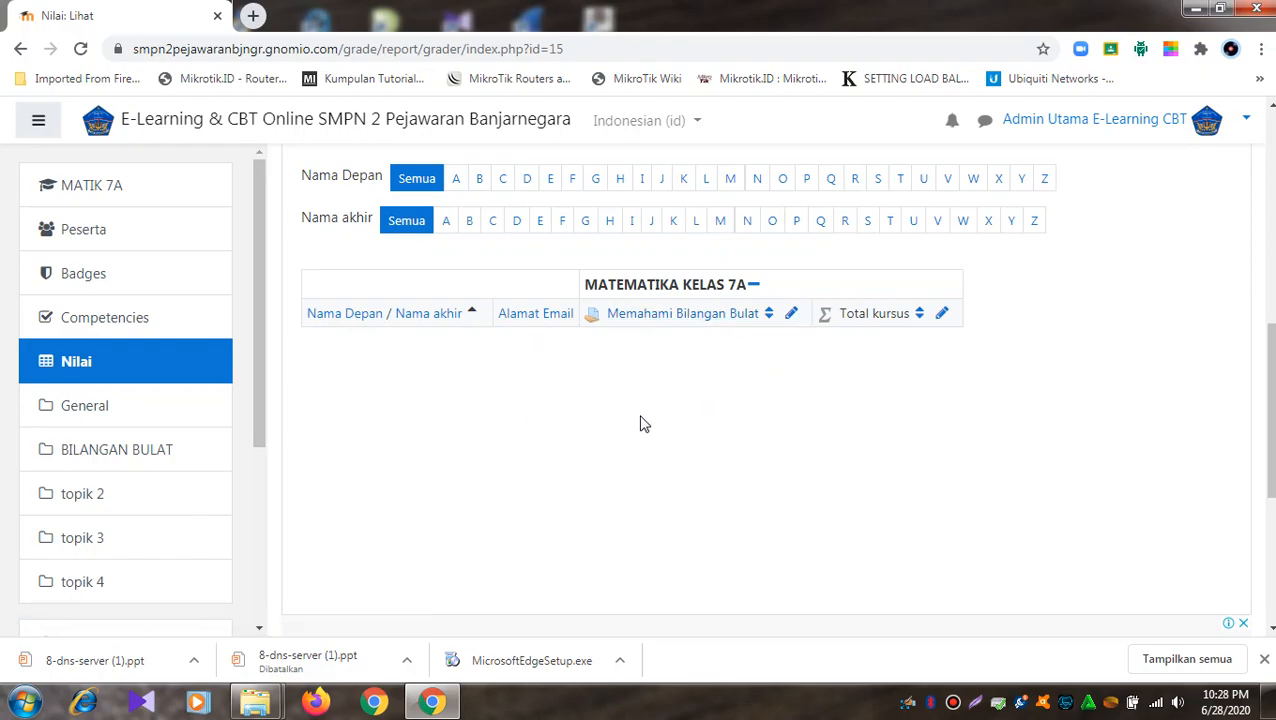
{"action": "left_click", "coordinate": [178, 457]}
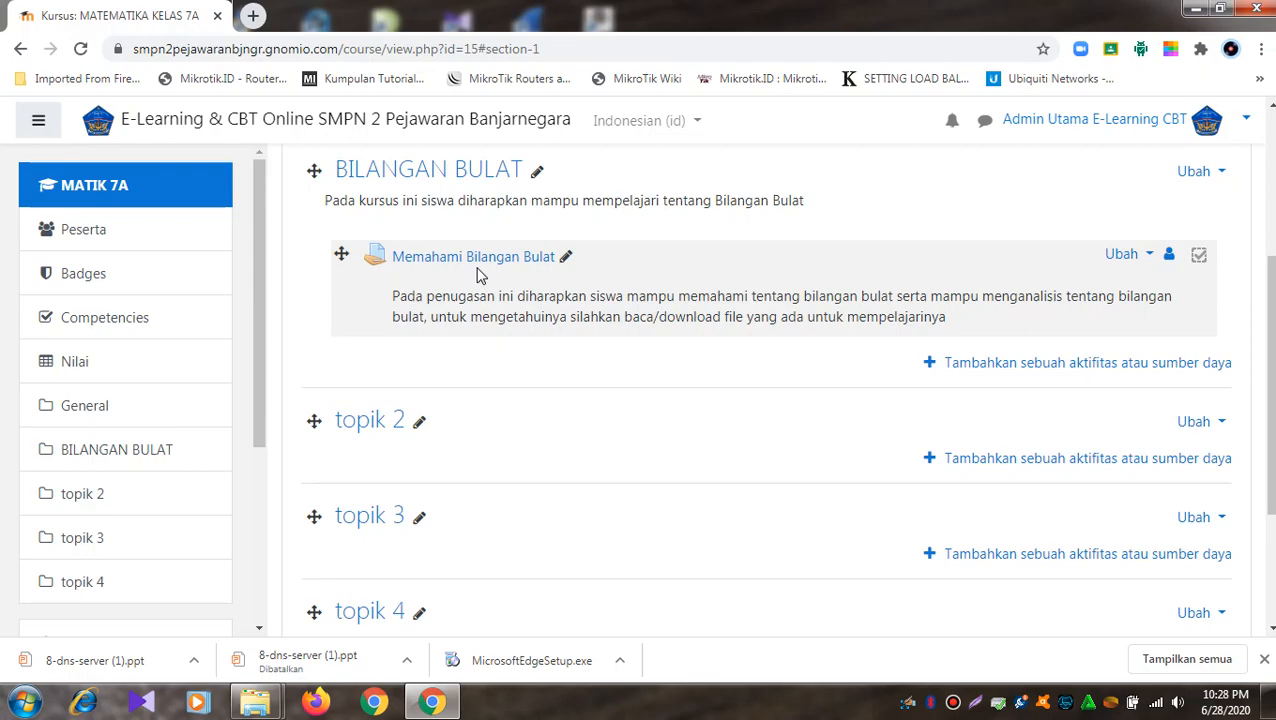
{"action": "scroll", "coordinate": [480, 310], "scroll_direction": "up", "scroll_amount": 2}
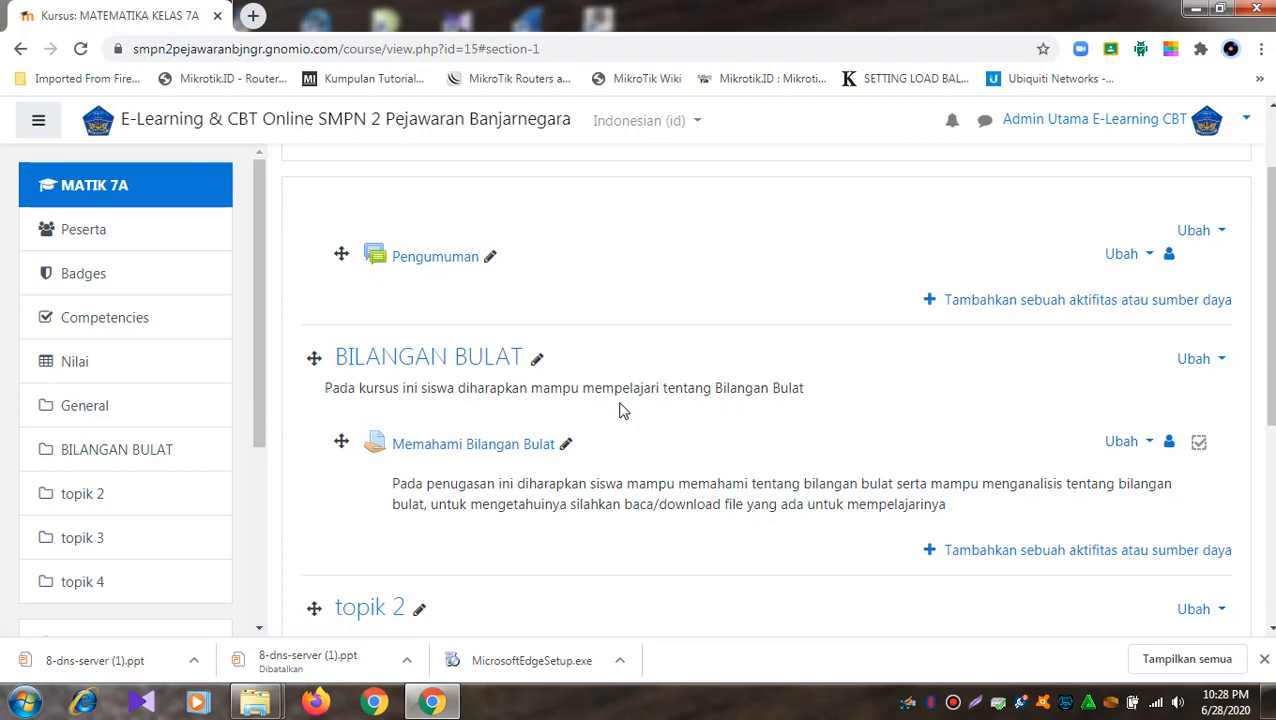
{"action": "scroll", "coordinate": [620, 408], "scroll_direction": "down", "scroll_amount": 2}
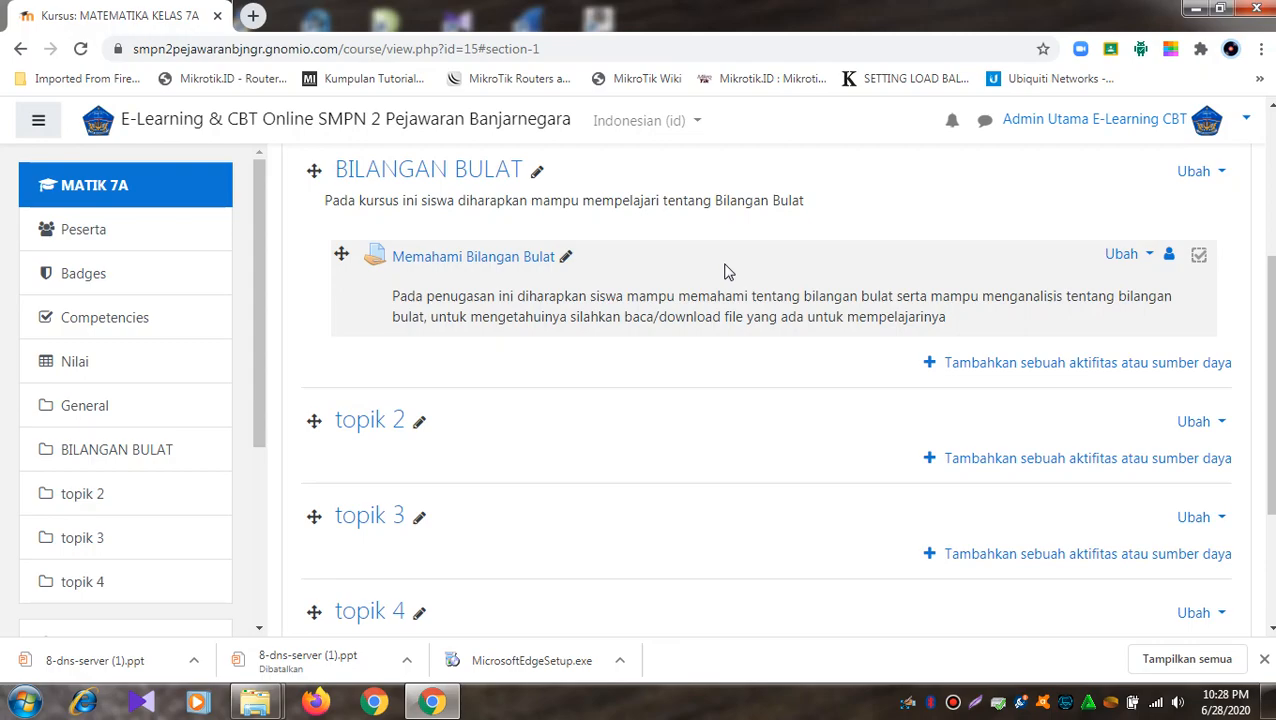
{"action": "scroll", "coordinate": [727, 271], "scroll_direction": "down", "scroll_amount": 2}
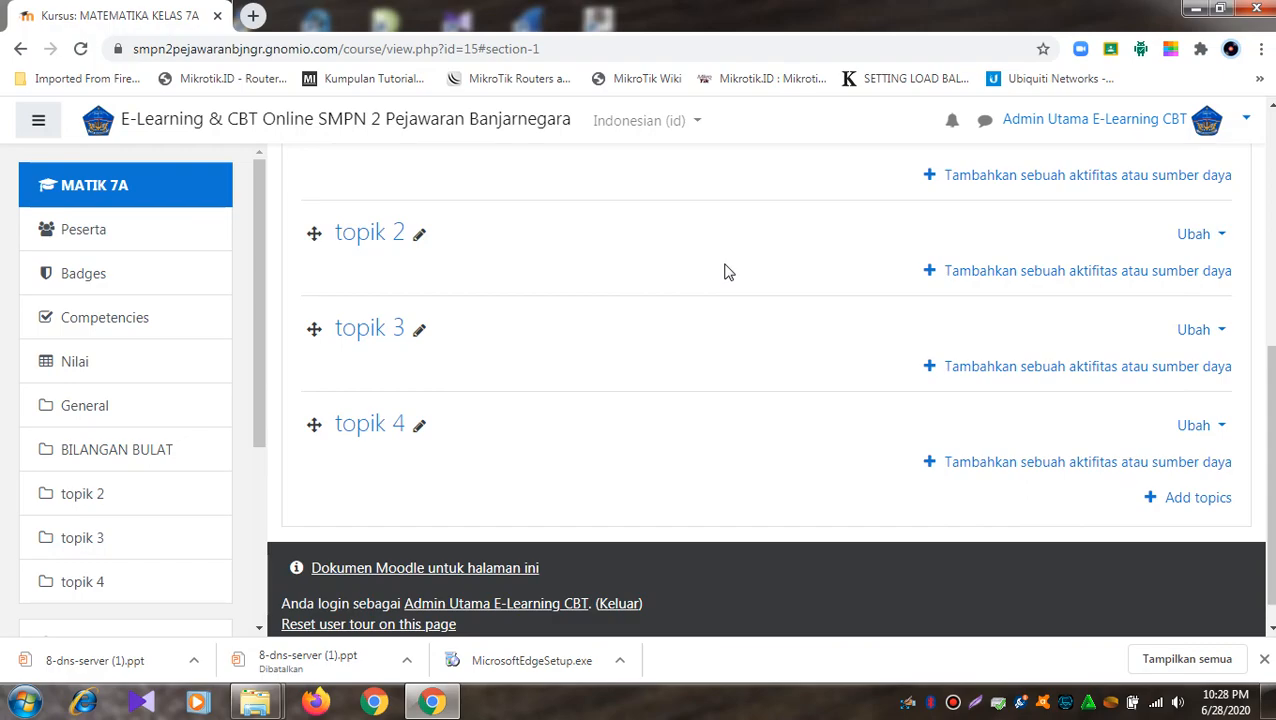